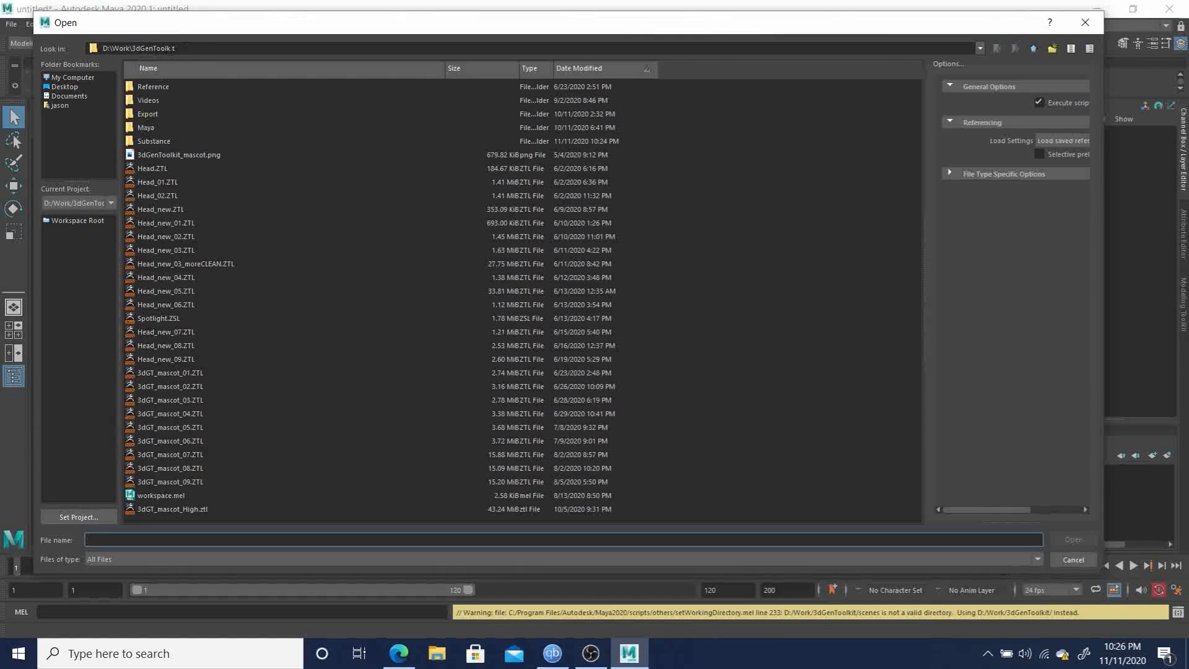
Step: Open the scene Mascot_lowPolyHiPoly_brokenout_mat.0002.ma from the project's Maya folder, discarding the changes to the untitled scene
{"action": "double_click", "coordinate": [151, 127]}
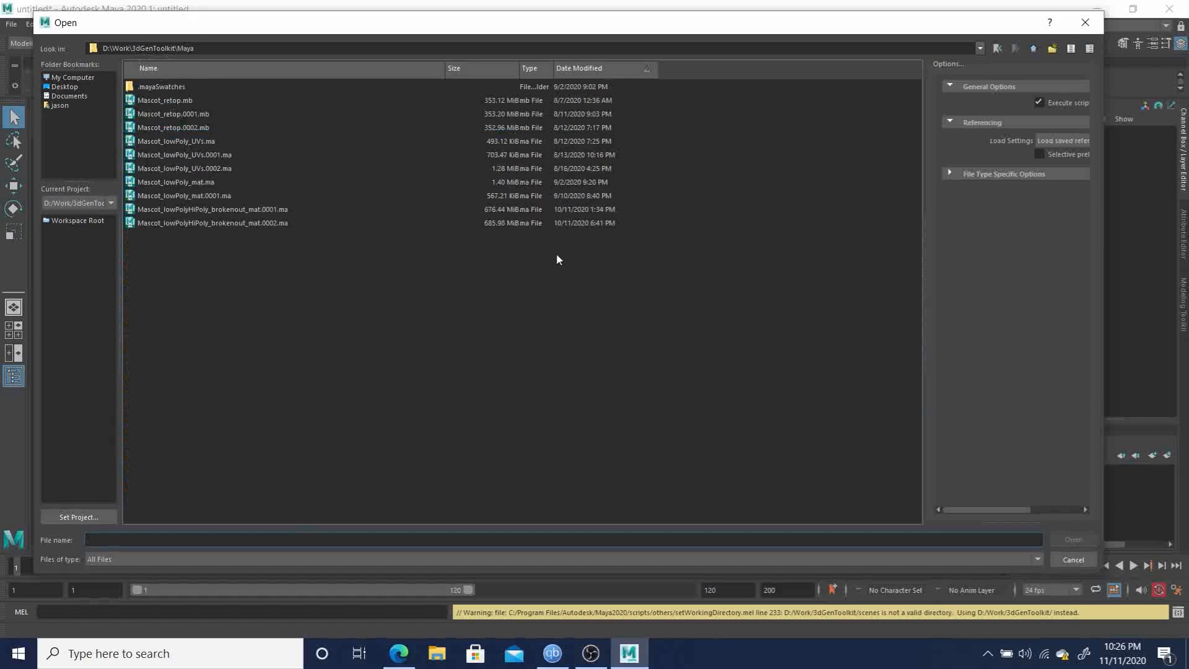
{"action": "left_click", "coordinate": [589, 69]}
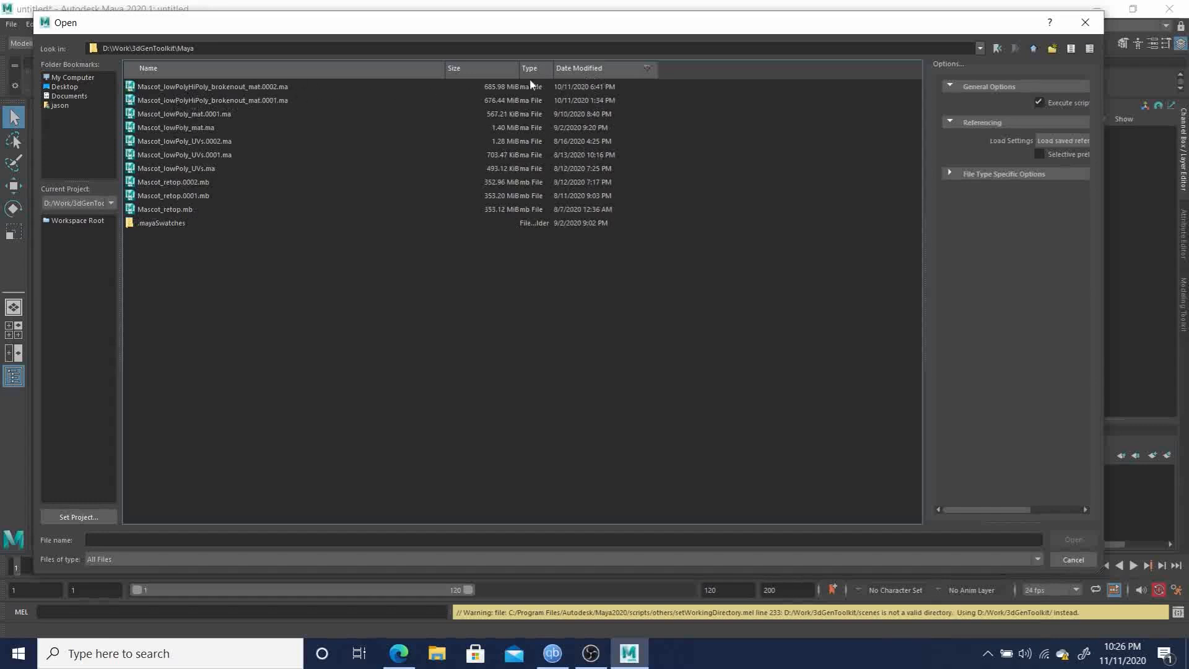
{"action": "left_click", "coordinate": [237, 91]}
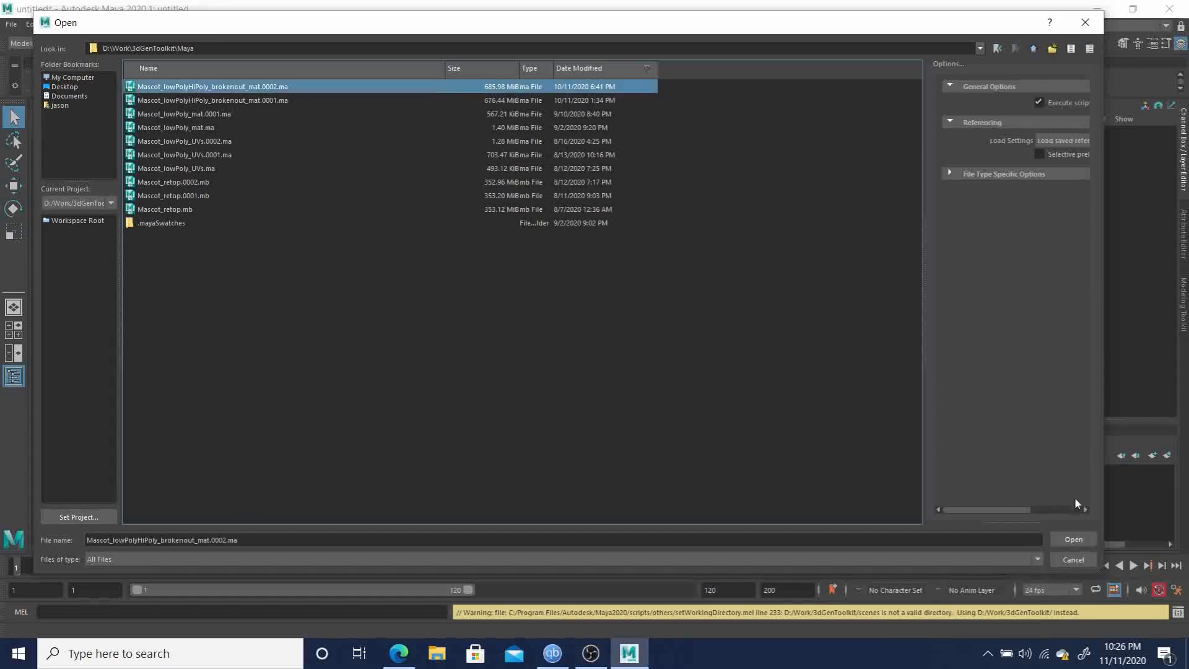
{"action": "left_click", "coordinate": [1075, 540]}
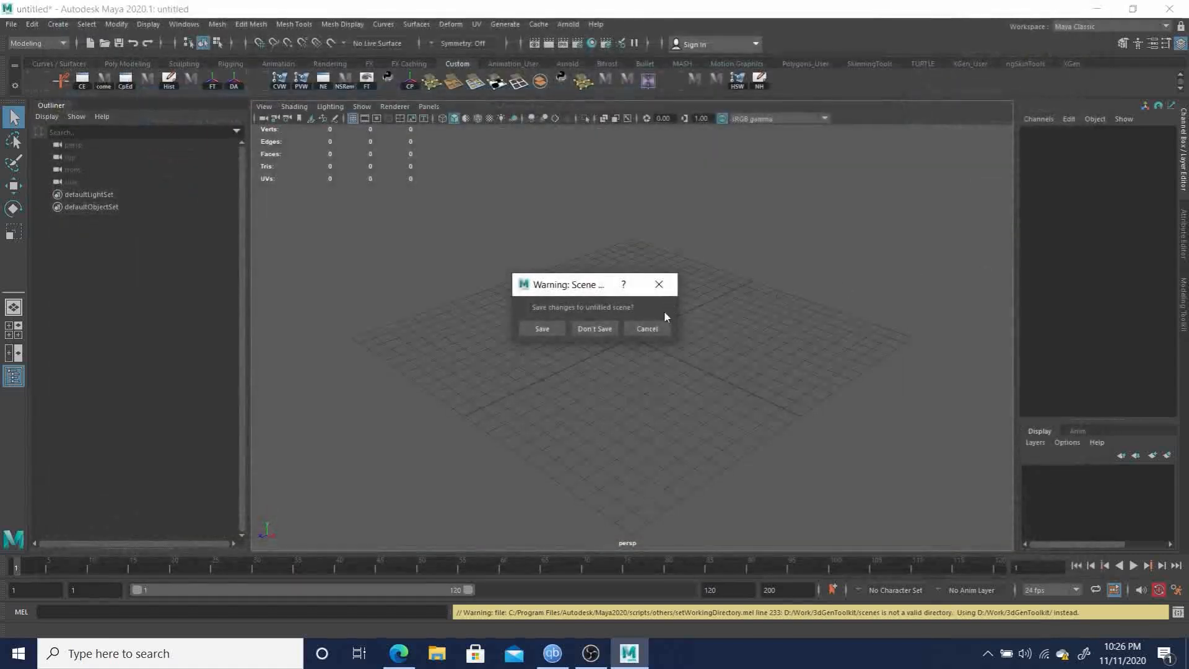
{"action": "left_click", "coordinate": [595, 328]}
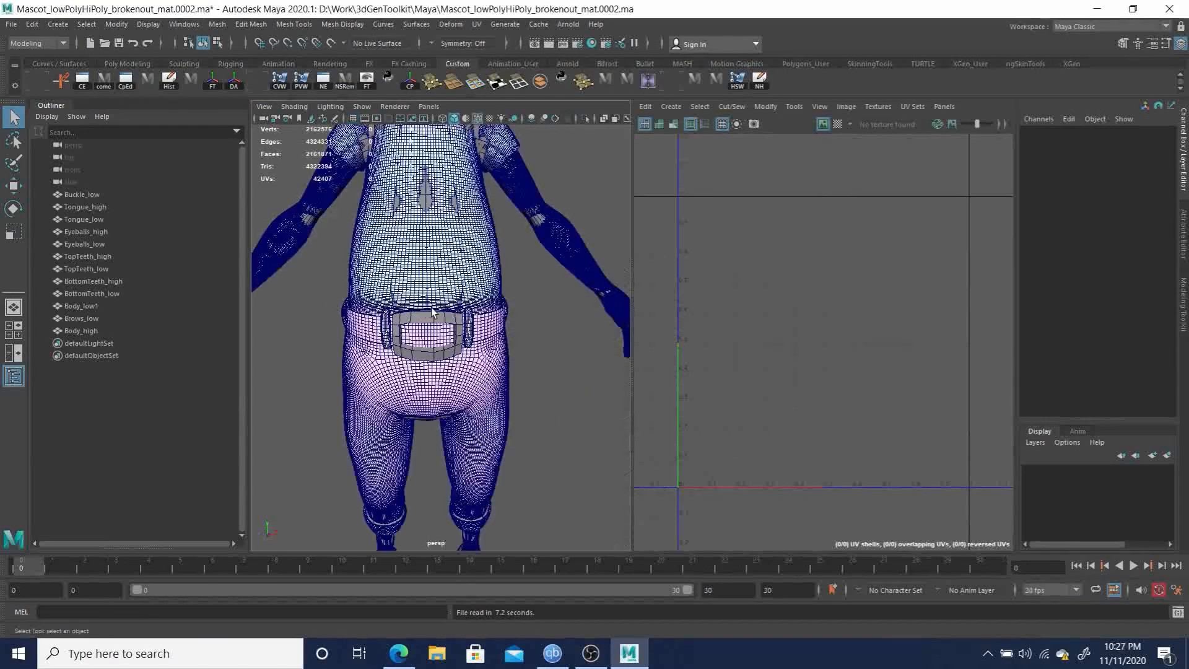
Step: Turn off Wireframe on Shaded in the perspective view, with the whole mascot framed
{"action": "key", "text": "f"}
{"action": "mouse_move", "coordinate": [481, 351]}
{"action": "left_mouse_down", "text": "alt"}
{"action": "mouse_move", "coordinate": [347, 343]}
{"action": "mouse_move", "coordinate": [477, 390]}
{"action": "mouse_move", "coordinate": [488, 324]}
{"action": "mouse_move", "coordinate": [472, 366]}
{"action": "left_mouse_up", "text": "alt"}
{"action": "right_click_drag", "start_coordinate": [472, 366], "coordinate": [557, 365], "text": "alt"}
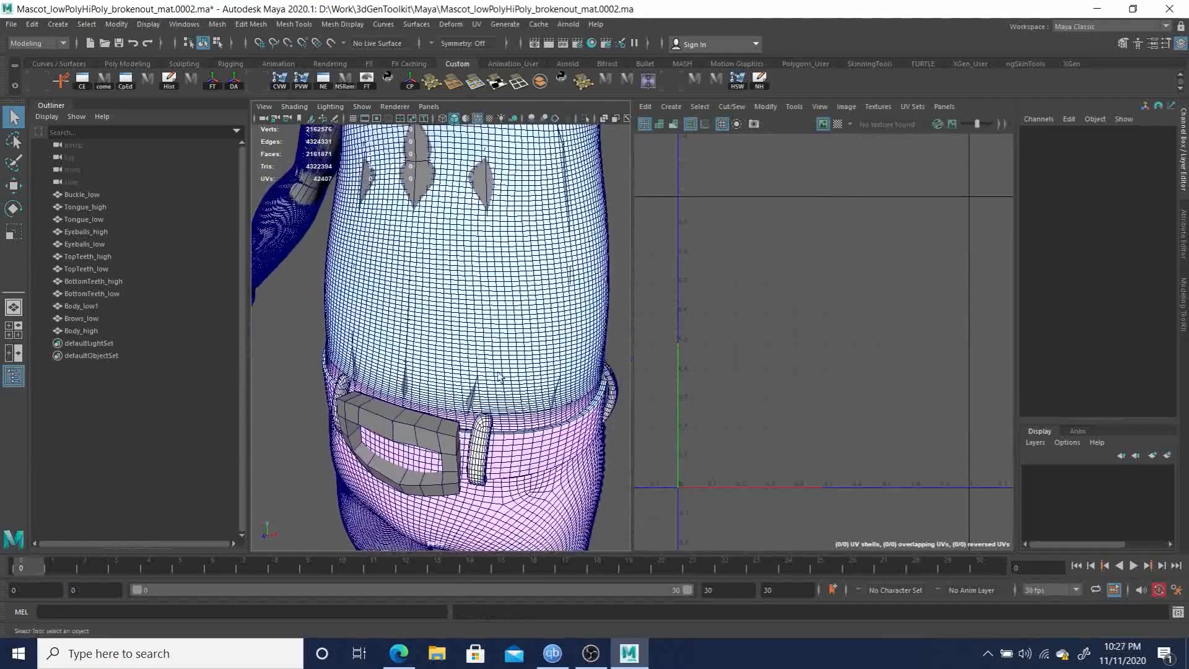
{"action": "left_click_drag", "start_coordinate": [558, 365], "coordinate": [581, 362], "text": "alt"}
{"action": "right_click_drag", "start_coordinate": [582, 363], "coordinate": [329, 303], "text": "alt"}
{"action": "left_click_drag", "start_coordinate": [328, 302], "coordinate": [444, 286], "text": "alt"}
{"action": "left_click", "coordinate": [295, 106]}
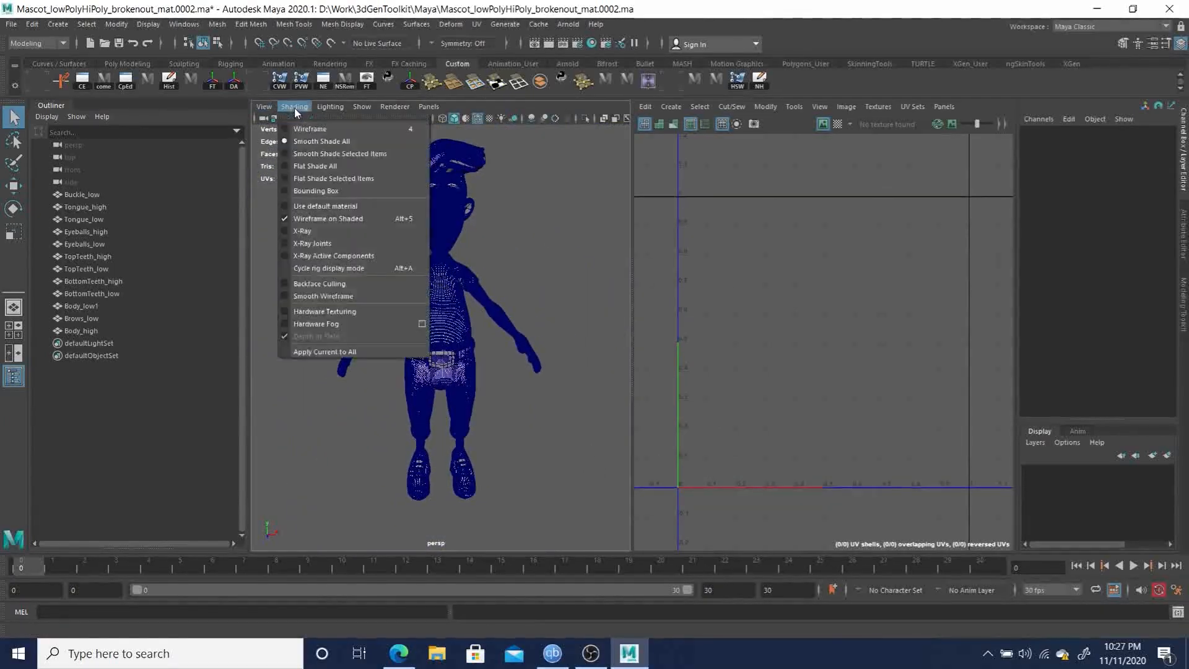
{"action": "left_click", "coordinate": [327, 218]}
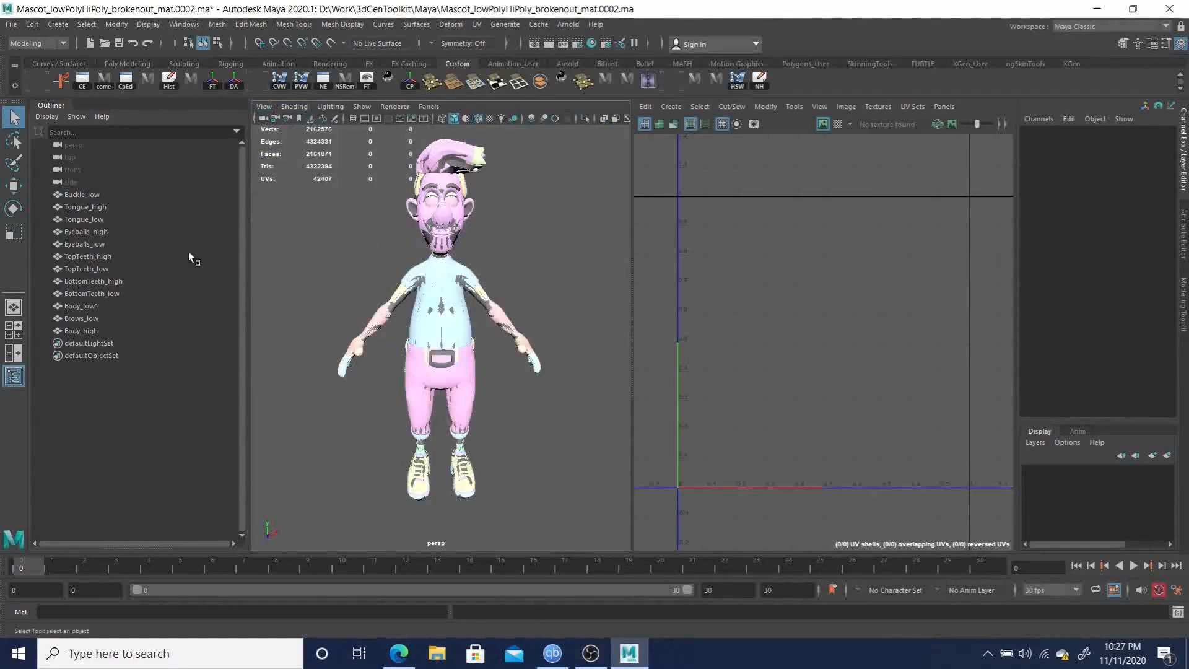
Step: Delete the high-poly meshes Tongue_high, Eyeballs_high, TopTeeth_high, BottomTeeth_high and Body_high
{"action": "left_click", "coordinate": [97, 207]}
{"action": "left_click", "coordinate": [103, 231], "text": "ctrl"}
{"action": "left_click", "coordinate": [106, 255], "text": "ctrl"}
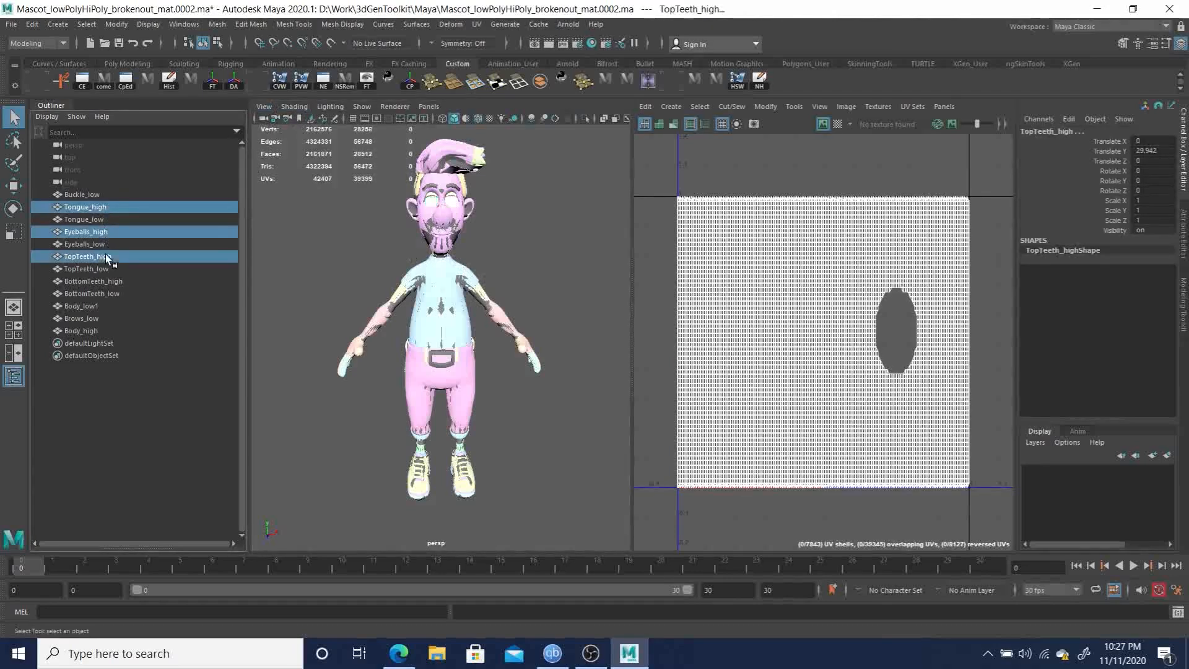
{"action": "left_click", "coordinate": [112, 280], "text": "ctrl"}
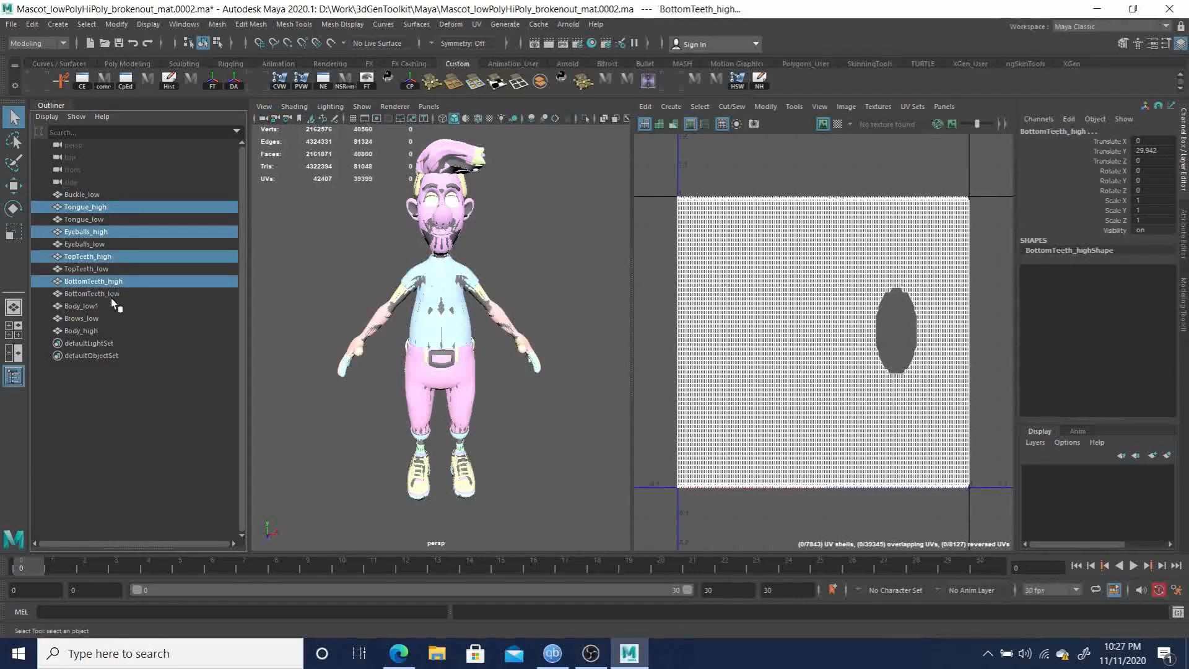
{"action": "left_click", "coordinate": [84, 332], "text": "ctrl"}
{"action": "key", "text": "Delete"}
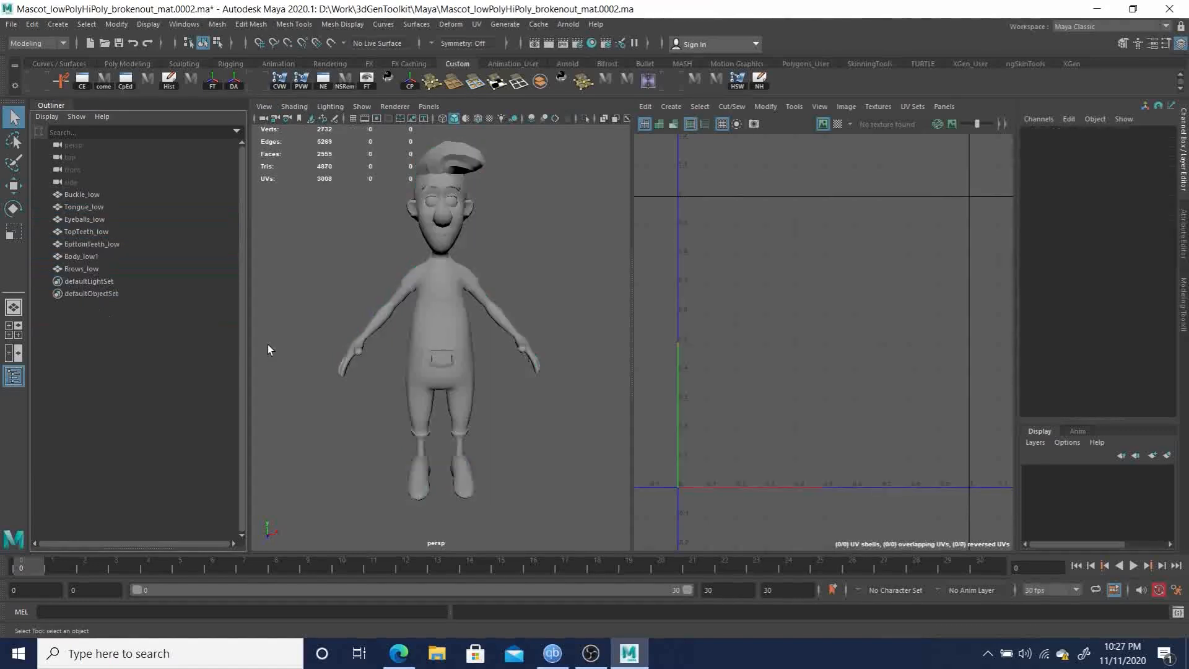
Step: Examine each remaining low-poly mesh, from the buckle to the brows, on the model and in its UV layout
{"action": "left_click_drag", "start_coordinate": [533, 319], "coordinate": [458, 306], "text": "alt"}
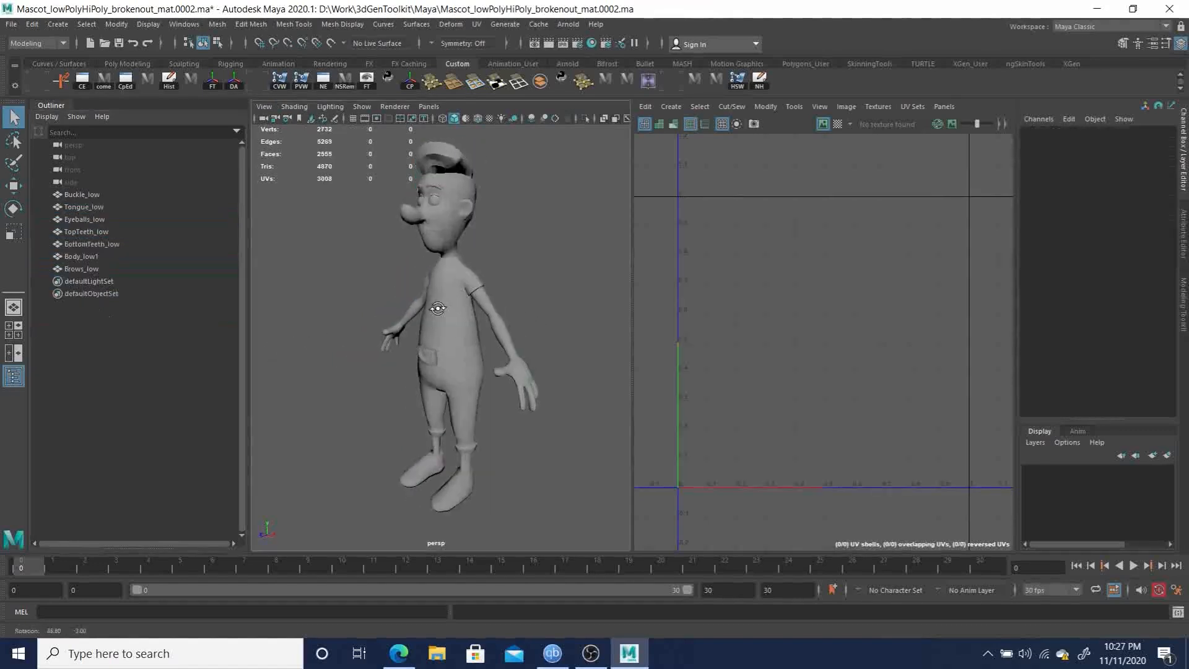
{"action": "left_click", "coordinate": [82, 194]}
{"action": "left_click_drag", "start_coordinate": [458, 347], "coordinate": [426, 329], "text": "alt"}
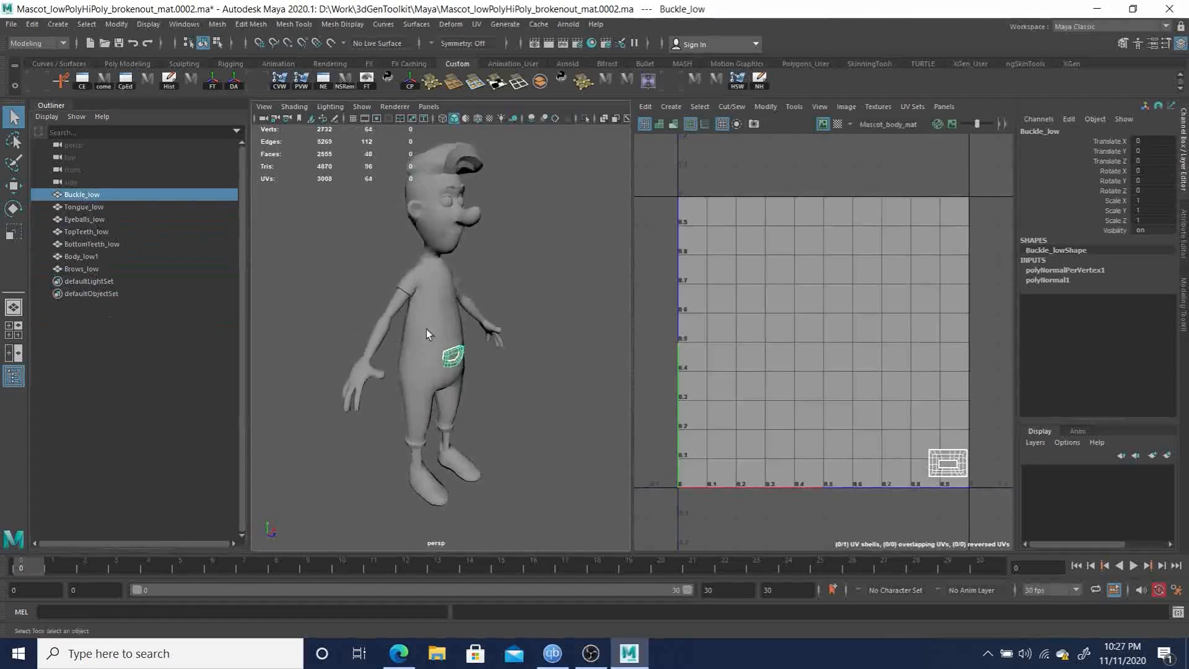
{"action": "left_click", "coordinate": [81, 208]}
{"action": "left_click", "coordinate": [92, 220]}
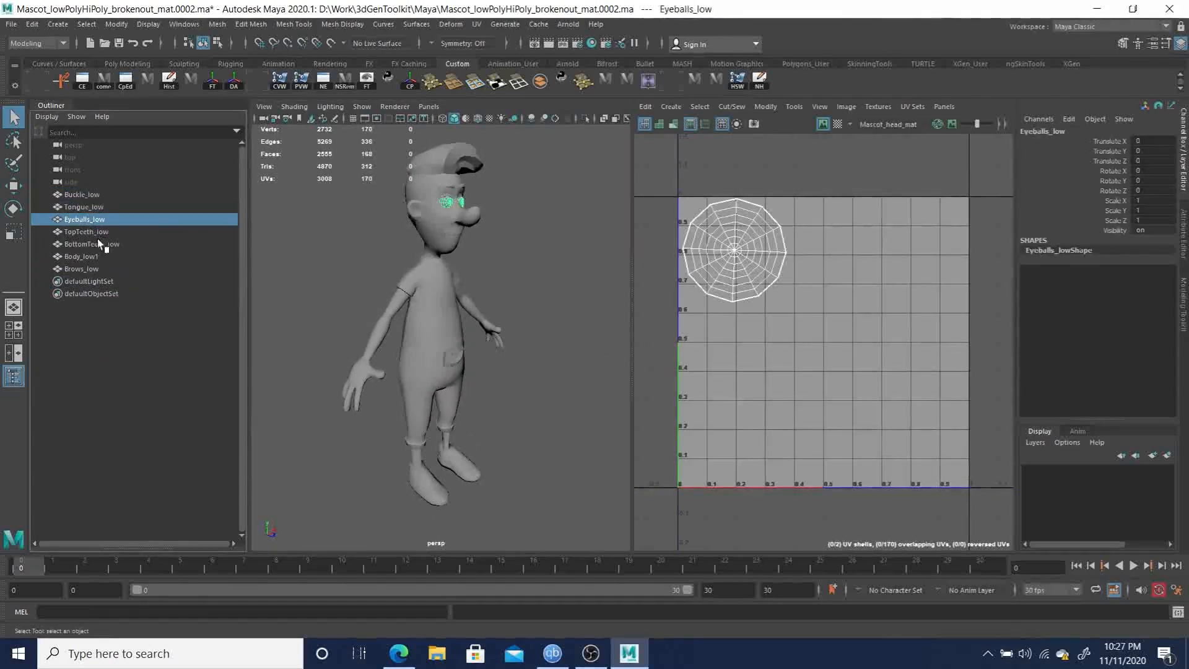
{"action": "left_click", "coordinate": [93, 232]}
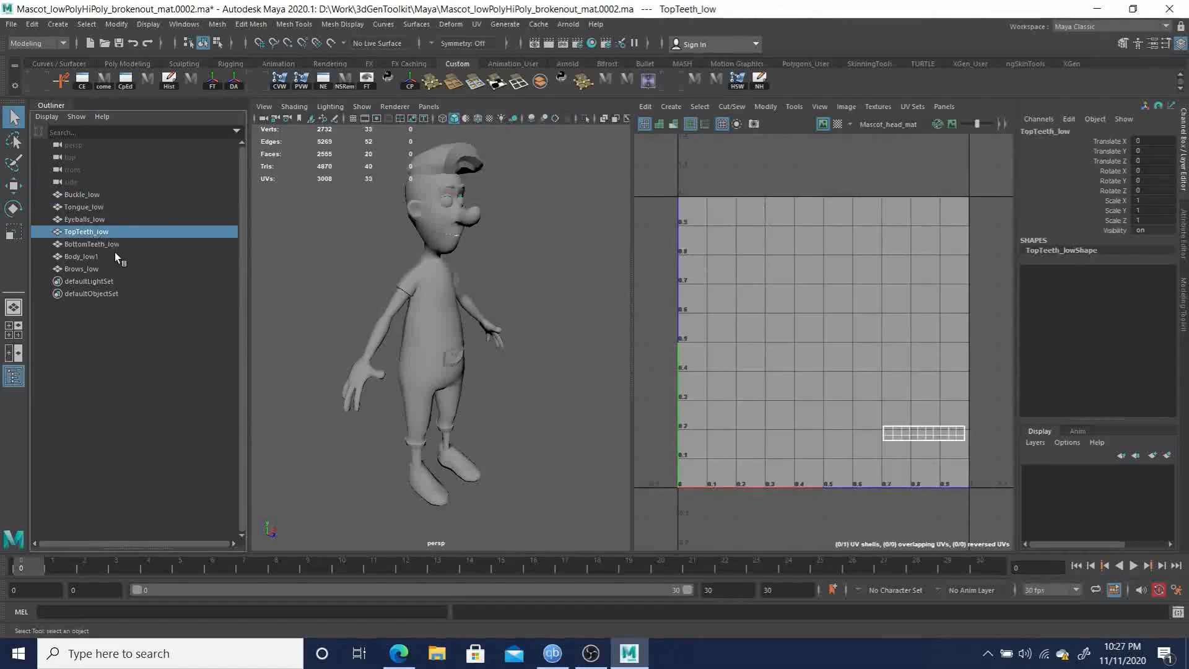
{"action": "left_click", "coordinate": [94, 244]}
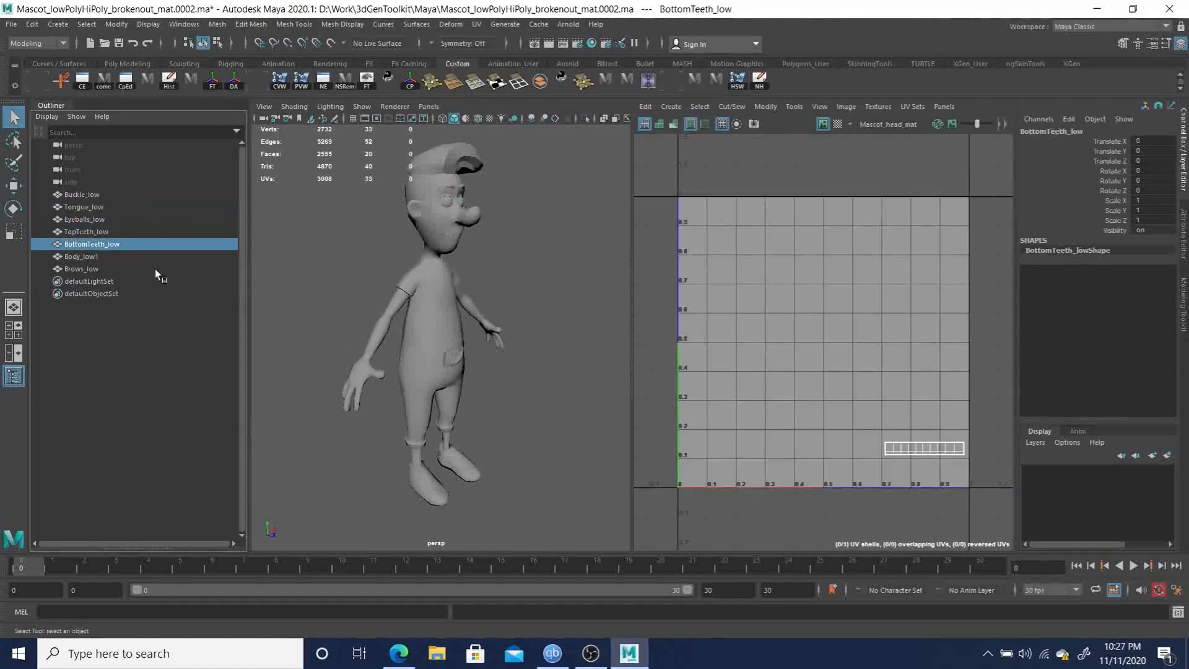
{"action": "left_click", "coordinate": [84, 257]}
{"action": "left_click", "coordinate": [83, 244]}
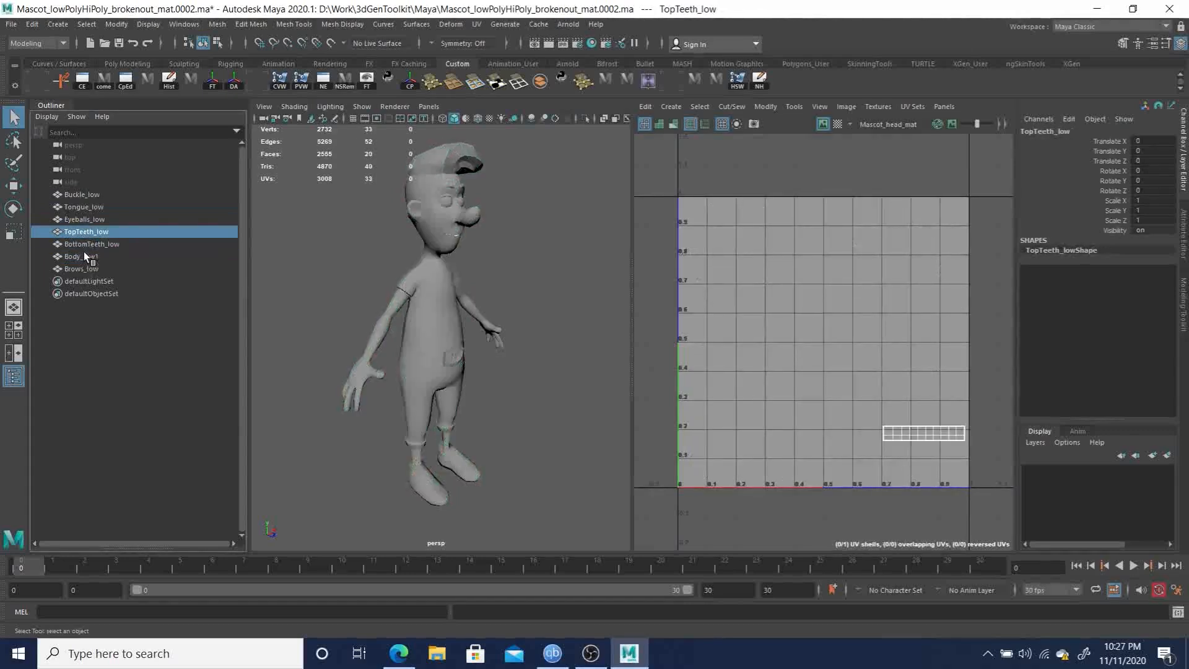
{"action": "left_click", "coordinate": [83, 253]}
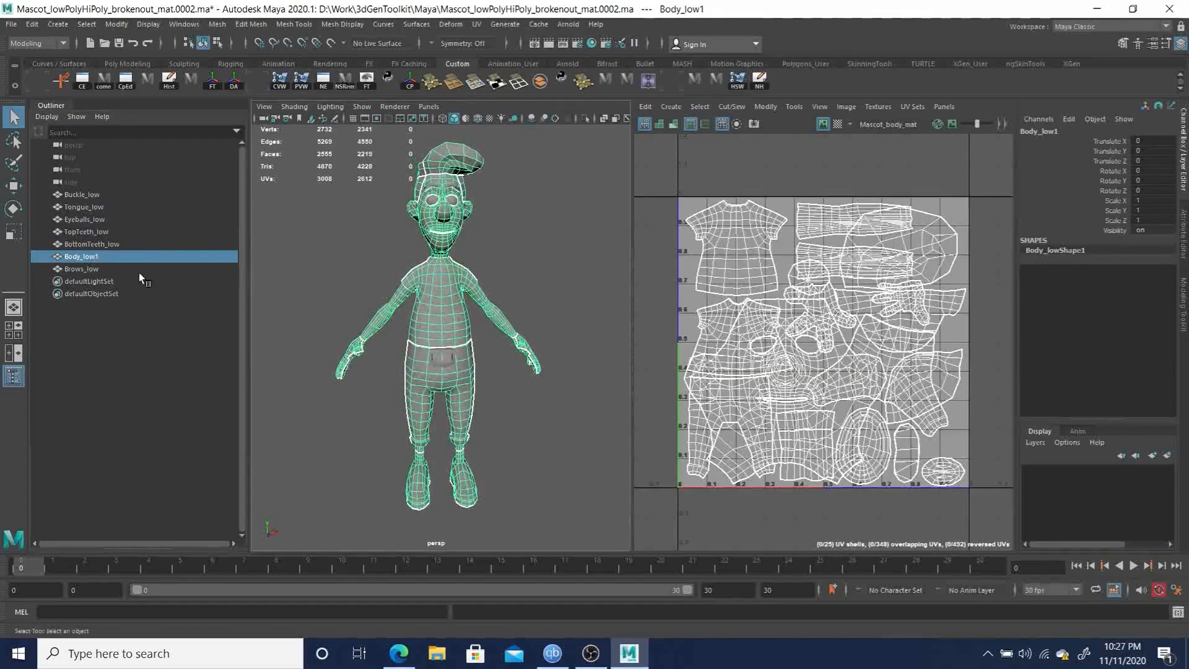
{"action": "left_click", "coordinate": [77, 269]}
{"action": "left_click_drag", "start_coordinate": [365, 217], "coordinate": [553, 268], "text": "alt"}
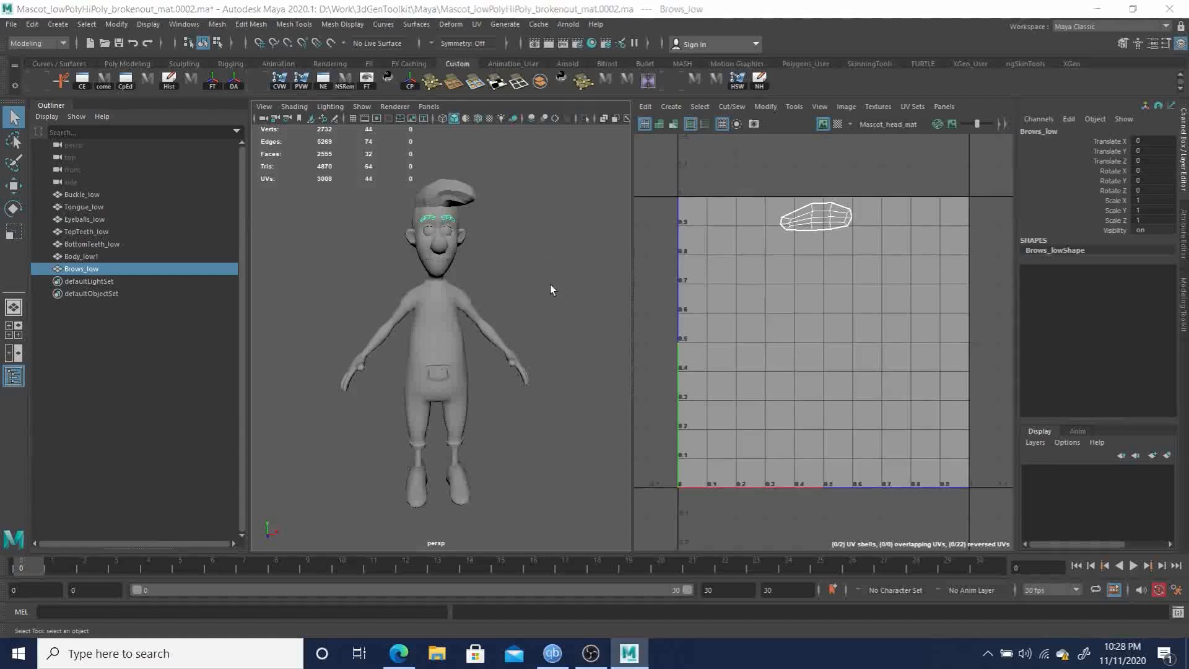
Step: Maximize the perspective view, fit the full character in it and clear the selection
{"action": "key", "text": "space"}
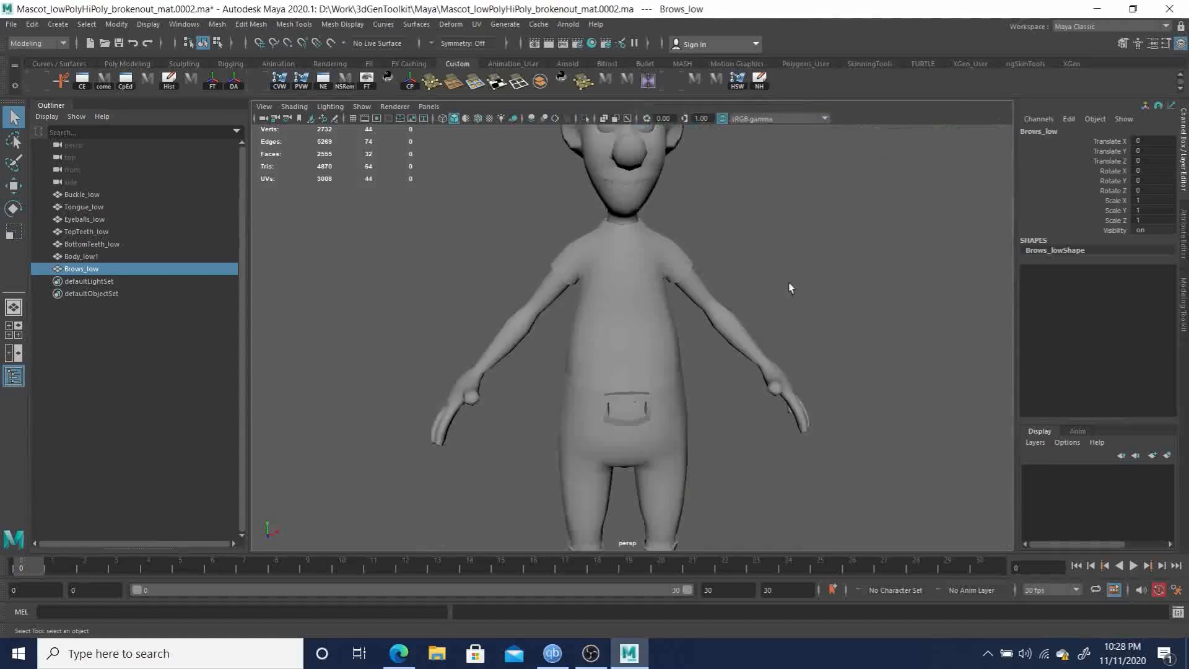
{"action": "key", "text": "space"}
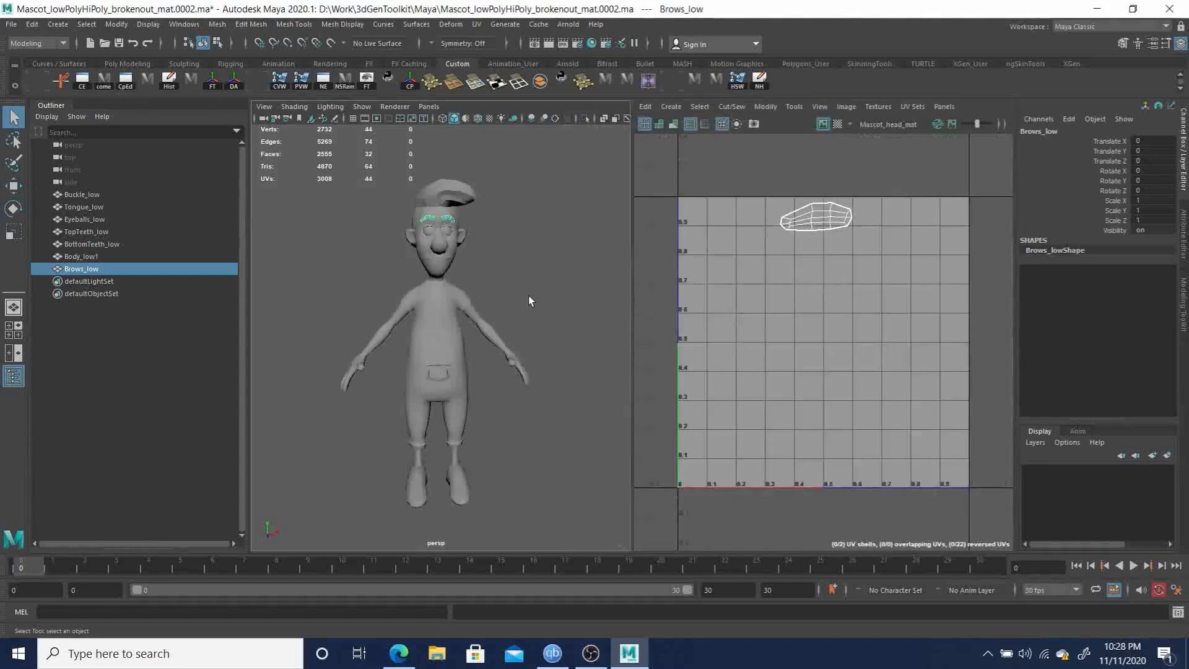
{"action": "key", "text": "space"}
{"action": "right_click_drag", "start_coordinate": [752, 284], "coordinate": [605, 265], "text": "alt"}
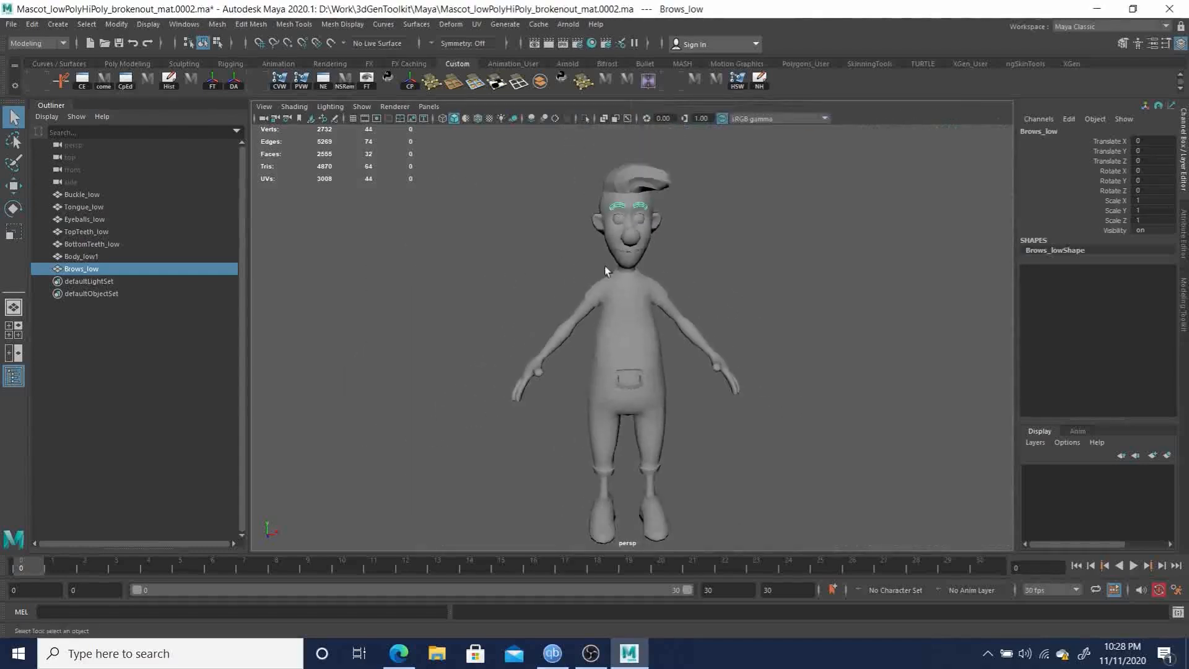
{"action": "middle_click_drag", "start_coordinate": [705, 286], "coordinate": [663, 284], "text": "alt"}
{"action": "left_click_drag", "start_coordinate": [663, 284], "coordinate": [621, 276], "text": "alt"}
{"action": "left_click", "coordinate": [697, 262]}
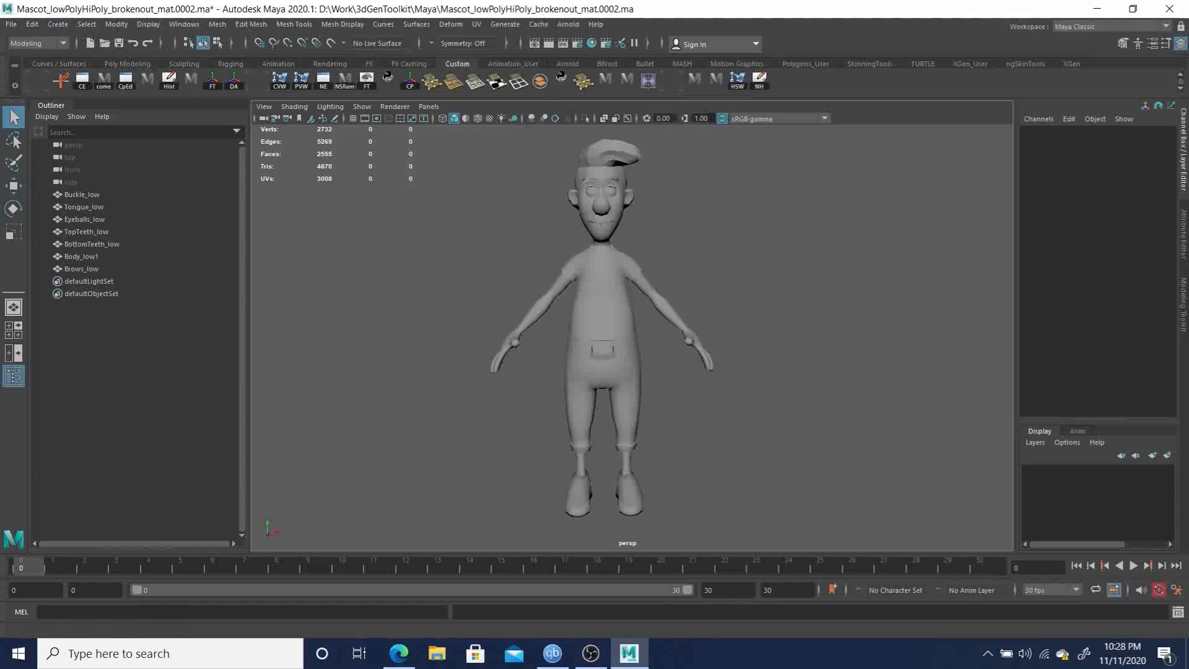
Step: Save the scene under the new name Mascot_lowpoly_Arnoldmat as Maya ASCII in the same folder
{"action": "left_click", "coordinate": [11, 25]}
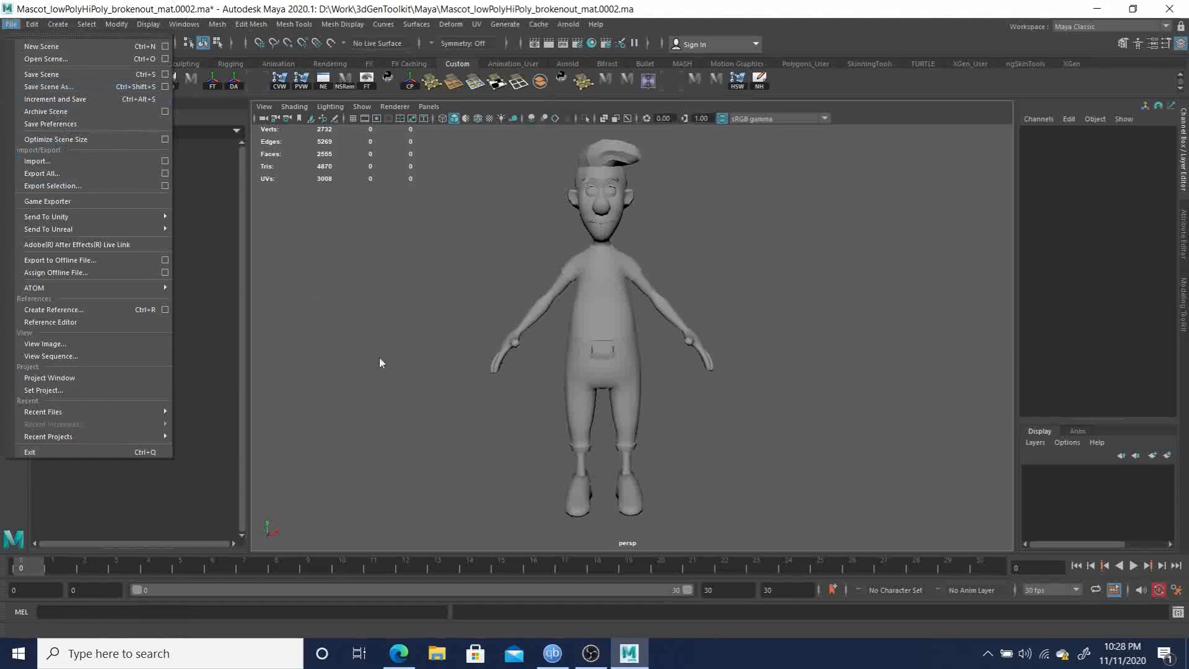
{"action": "mouse_move", "coordinate": [70, 27]}
{"action": "mouse_move", "coordinate": [80, 105]}
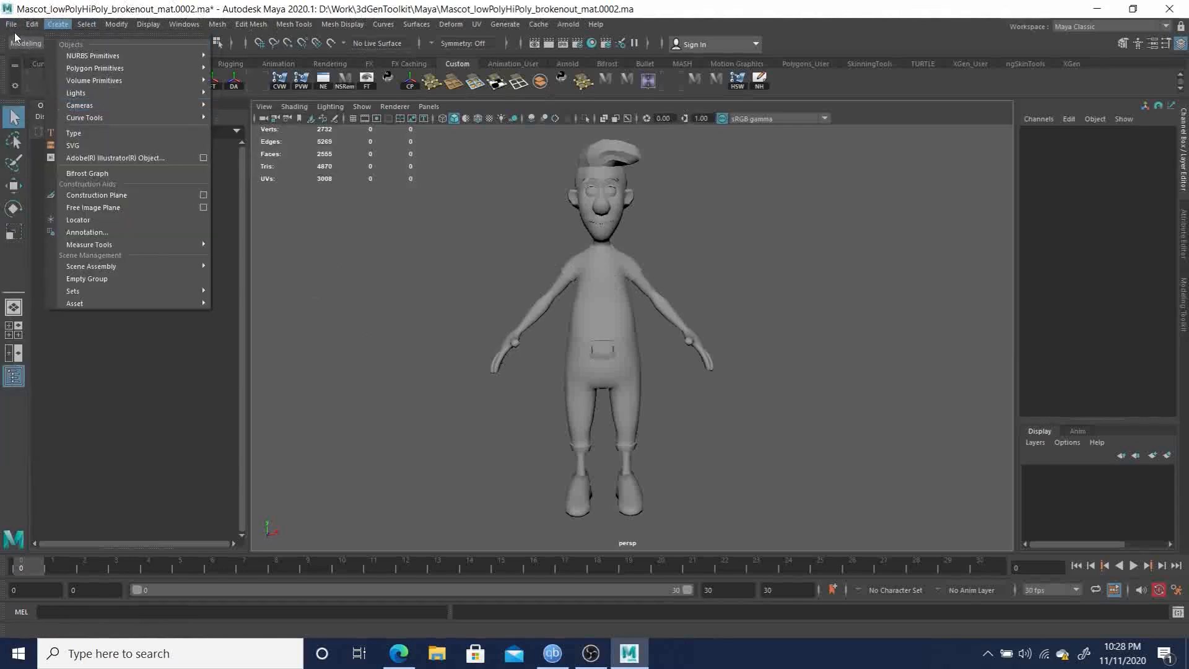
{"action": "mouse_move", "coordinate": [11, 25]}
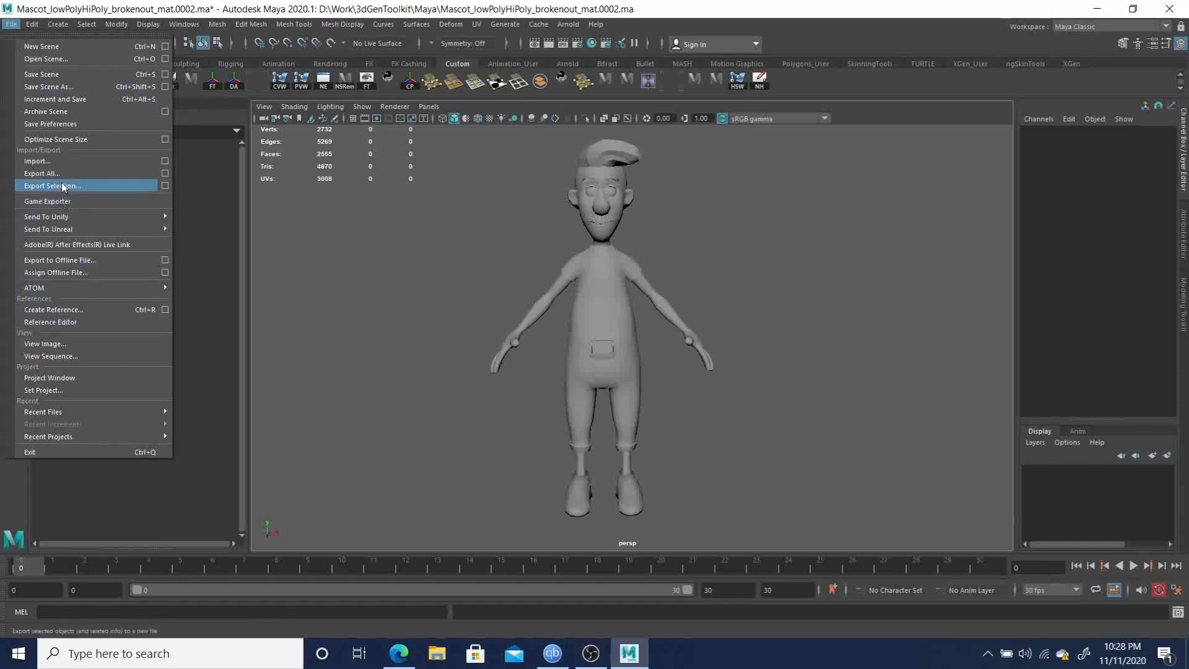
{"action": "left_click", "coordinate": [50, 86]}
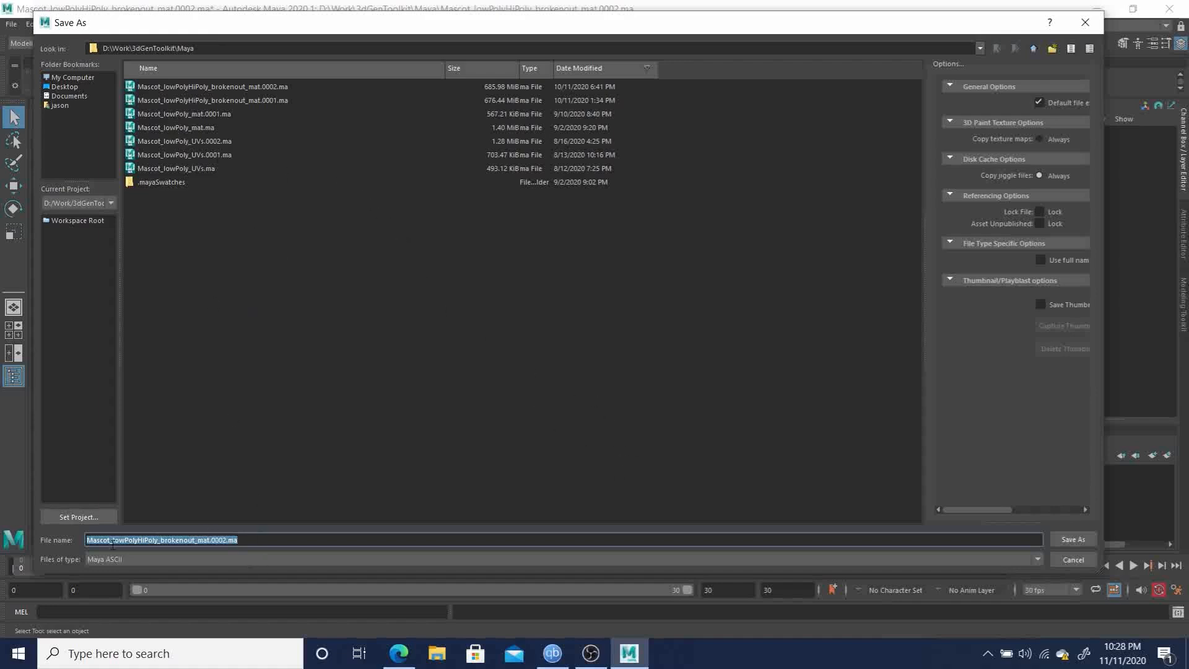
{"action": "left_click_drag", "start_coordinate": [289, 536], "coordinate": [121, 539]}
{"action": "type", "text": "owpoly_"}
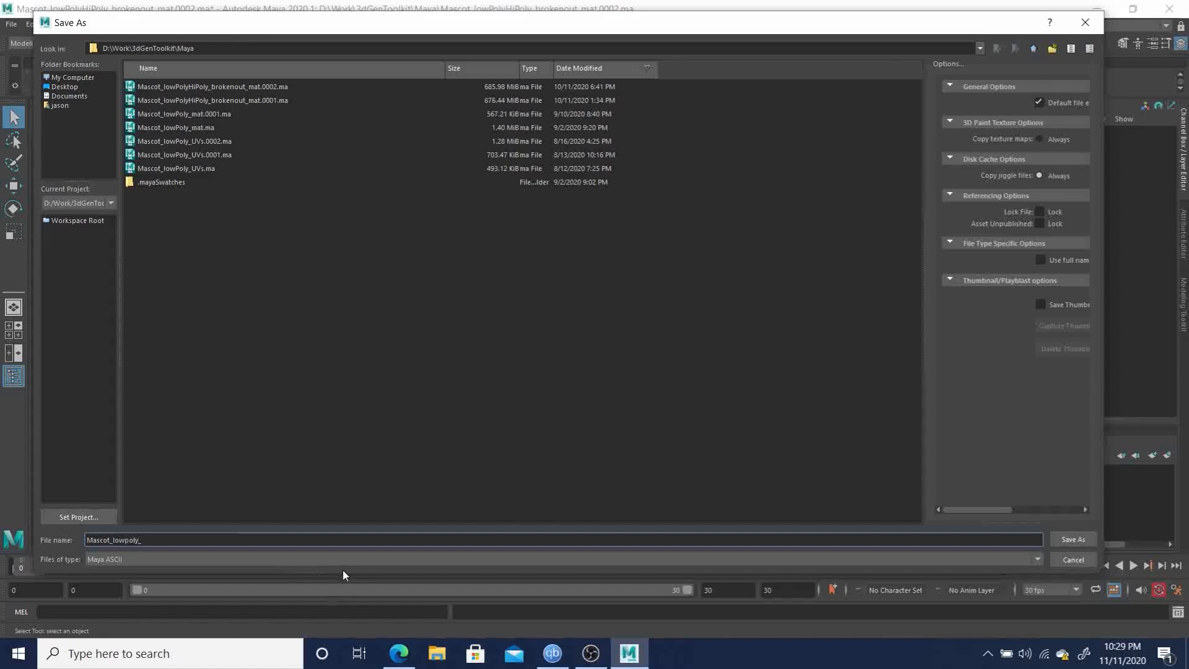
{"action": "type", "text": "ArnoldMat"}
{"action": "key", "text": "BackSpace"}
{"action": "key", "text": "BackSpace"}
{"action": "type", "text": "mat"}
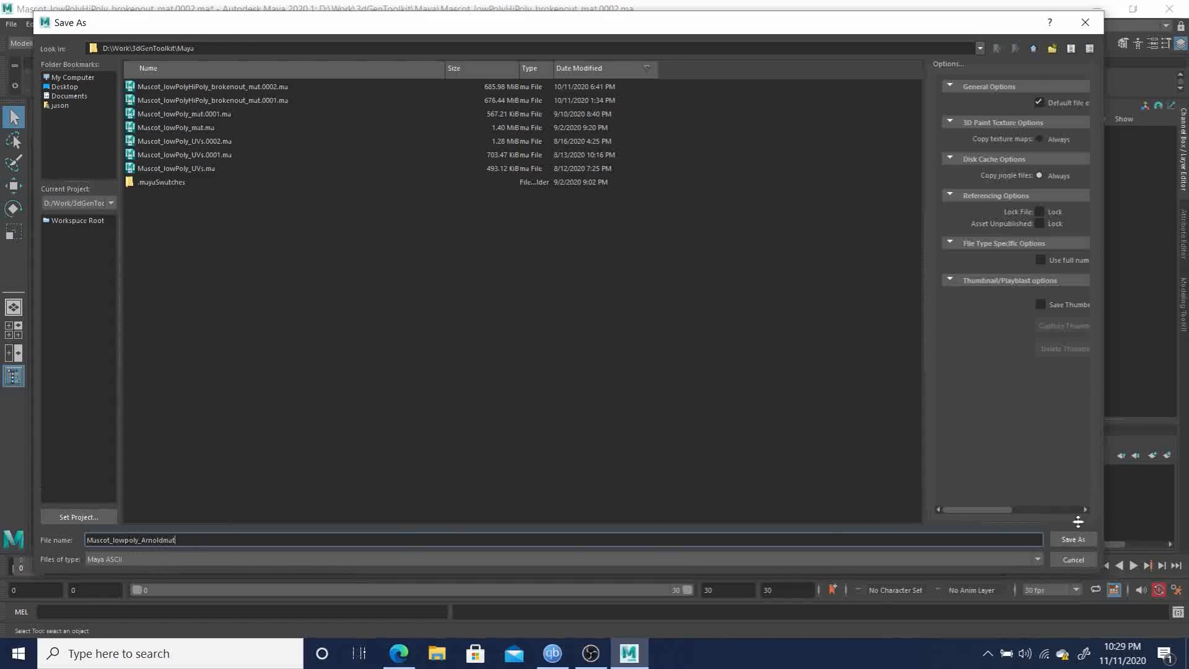
{"action": "left_click", "coordinate": [1072, 539]}
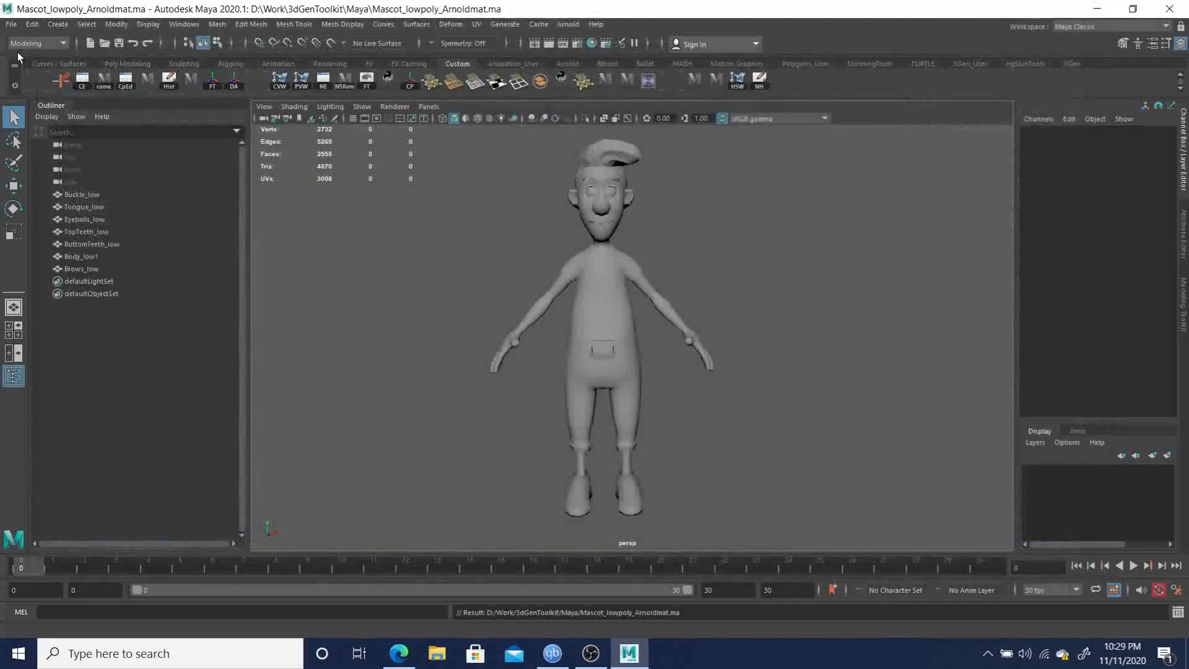
Step: Open the scene Mascot_lowPoly_mat.ma and select its Mascot_mesh_low mesh
{"action": "left_click", "coordinate": [11, 23]}
{"action": "left_click", "coordinate": [47, 59]}
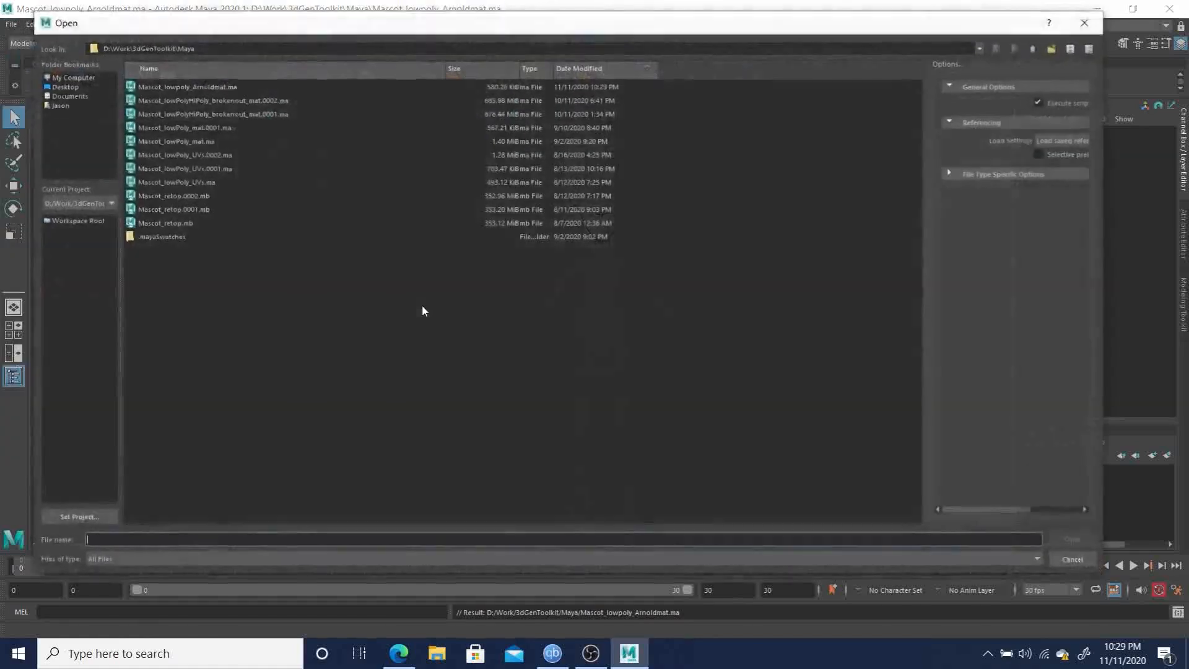
{"action": "left_click", "coordinate": [183, 142]}
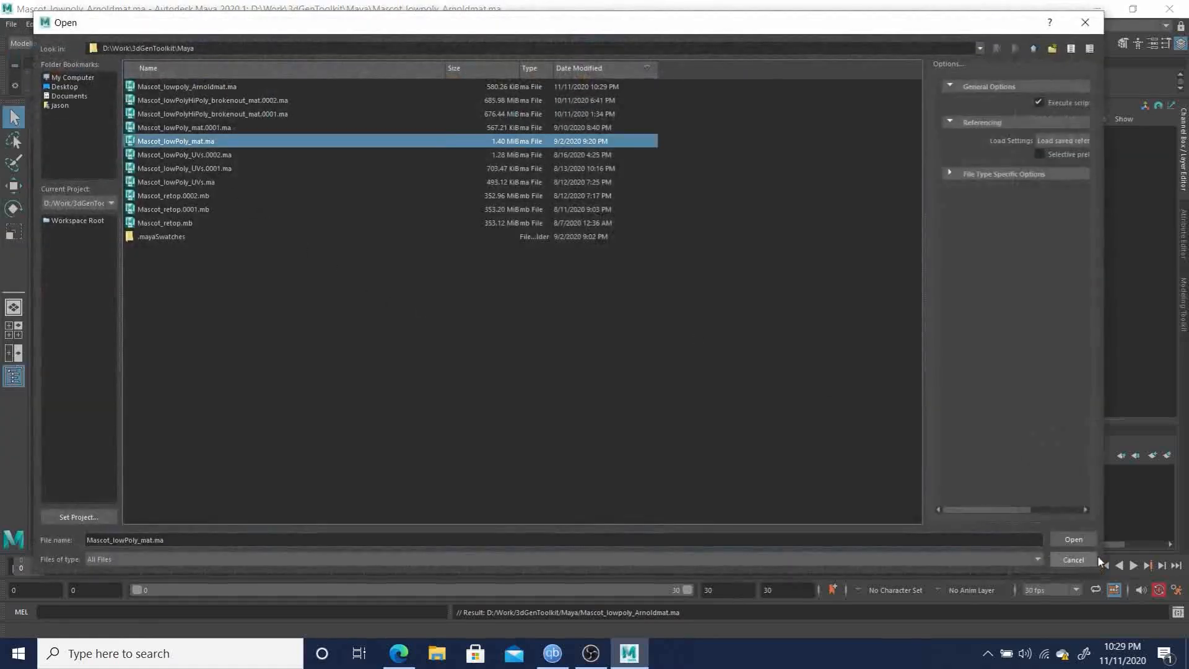
{"action": "left_click", "coordinate": [1073, 539]}
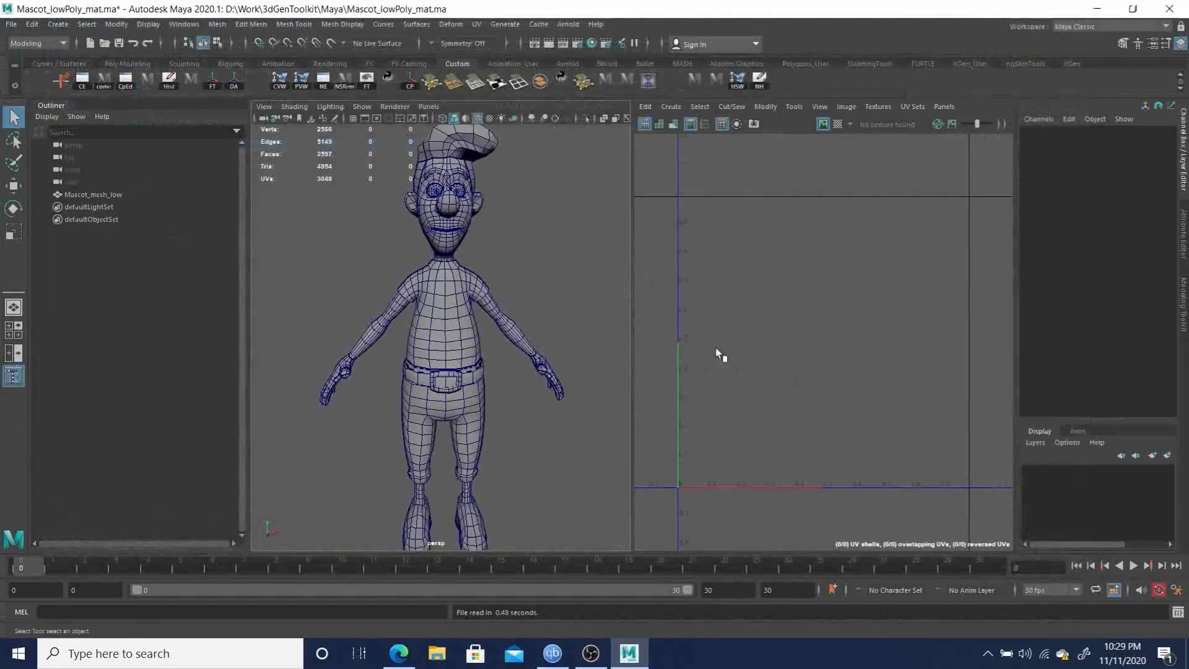
{"action": "left_click_drag", "start_coordinate": [503, 335], "coordinate": [529, 236], "text": "alt"}
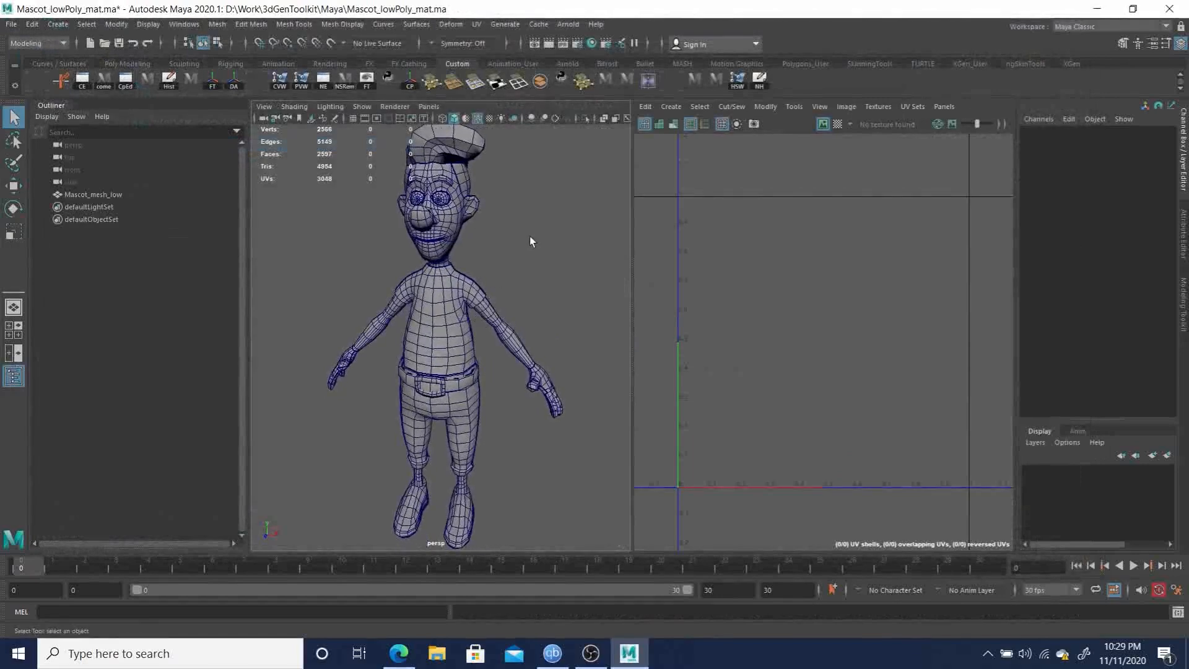
{"action": "left_click_drag", "start_coordinate": [453, 305], "coordinate": [352, 265], "text": "alt"}
{"action": "left_click", "coordinate": [81, 195]}
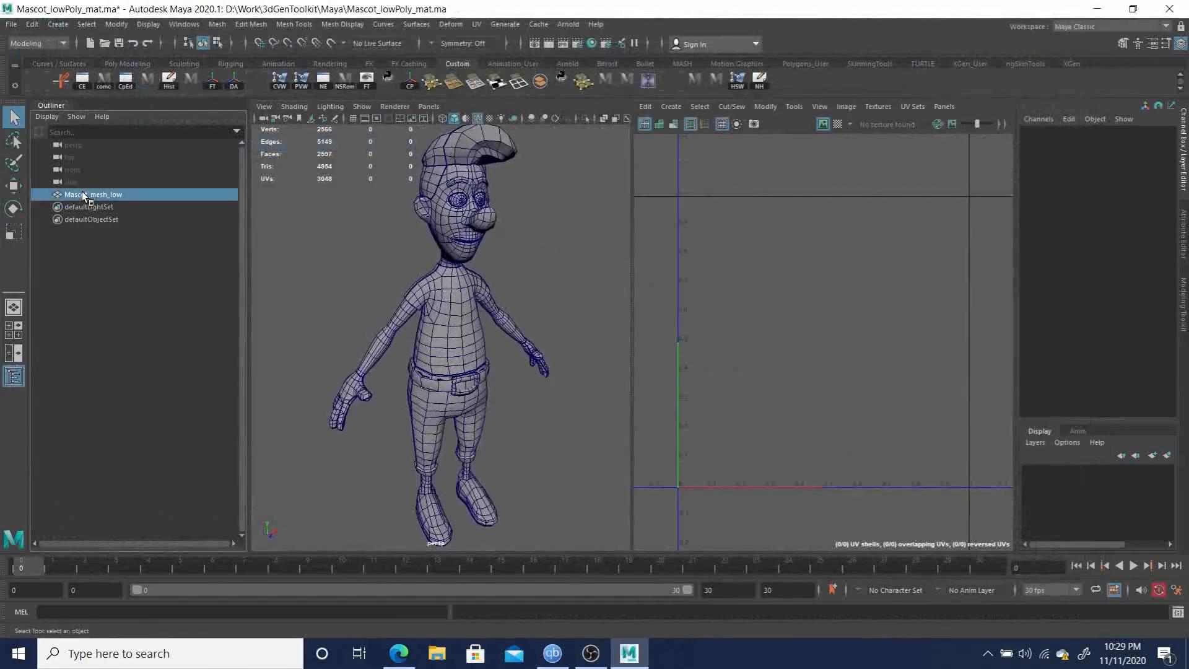
Step: Examine Mascot_mesh_low on the model and in its complete UV layout across both tiles
{"action": "left_click_drag", "start_coordinate": [501, 311], "coordinate": [483, 248], "text": "alt"}
{"action": "right_click_drag", "start_coordinate": [789, 336], "coordinate": [718, 336], "text": "alt"}
{"action": "middle_click_drag", "start_coordinate": [871, 335], "coordinate": [735, 326], "text": "alt"}
{"action": "right_click_drag", "start_coordinate": [866, 338], "coordinate": [808, 334], "text": "alt"}
{"action": "middle_click_drag", "start_coordinate": [799, 373], "coordinate": [798, 337], "text": "alt"}
{"action": "right_click_drag", "start_coordinate": [797, 330], "coordinate": [934, 444], "text": "alt"}
{"action": "scroll", "coordinate": [743, 298], "scroll_direction": "down", "scroll_amount": 8}
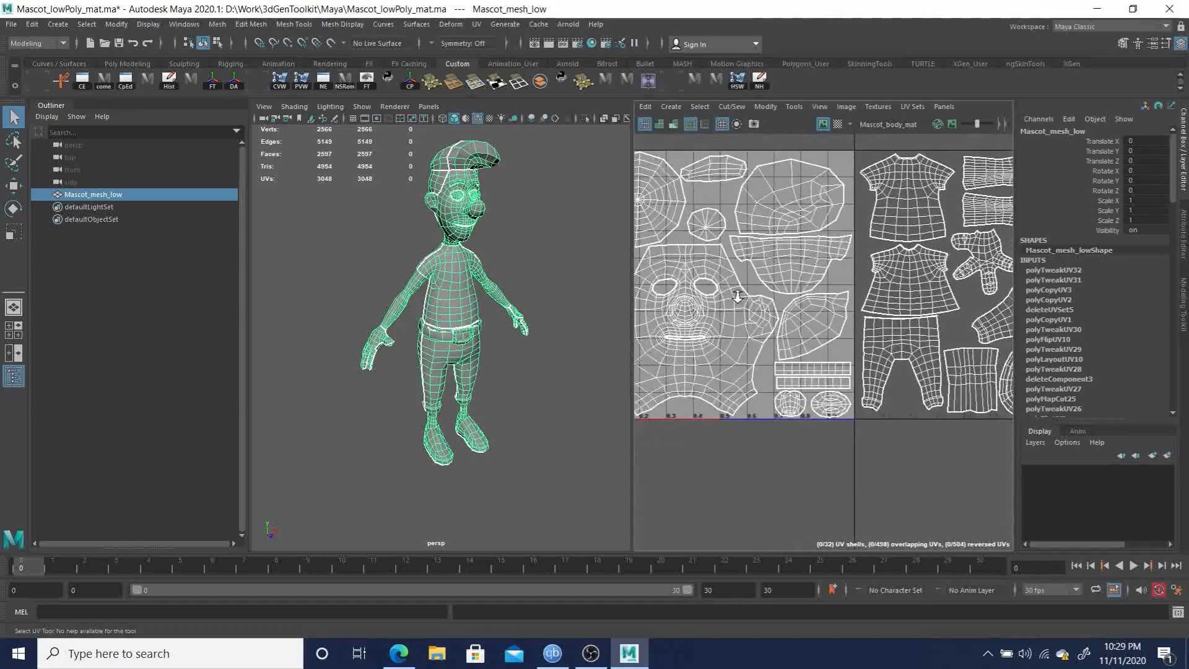
{"action": "right_click_drag", "start_coordinate": [738, 300], "coordinate": [733, 301], "text": "alt"}
{"action": "middle_click_drag", "start_coordinate": [835, 312], "coordinate": [806, 334], "text": "alt"}
{"action": "left_click", "coordinate": [542, 211]}
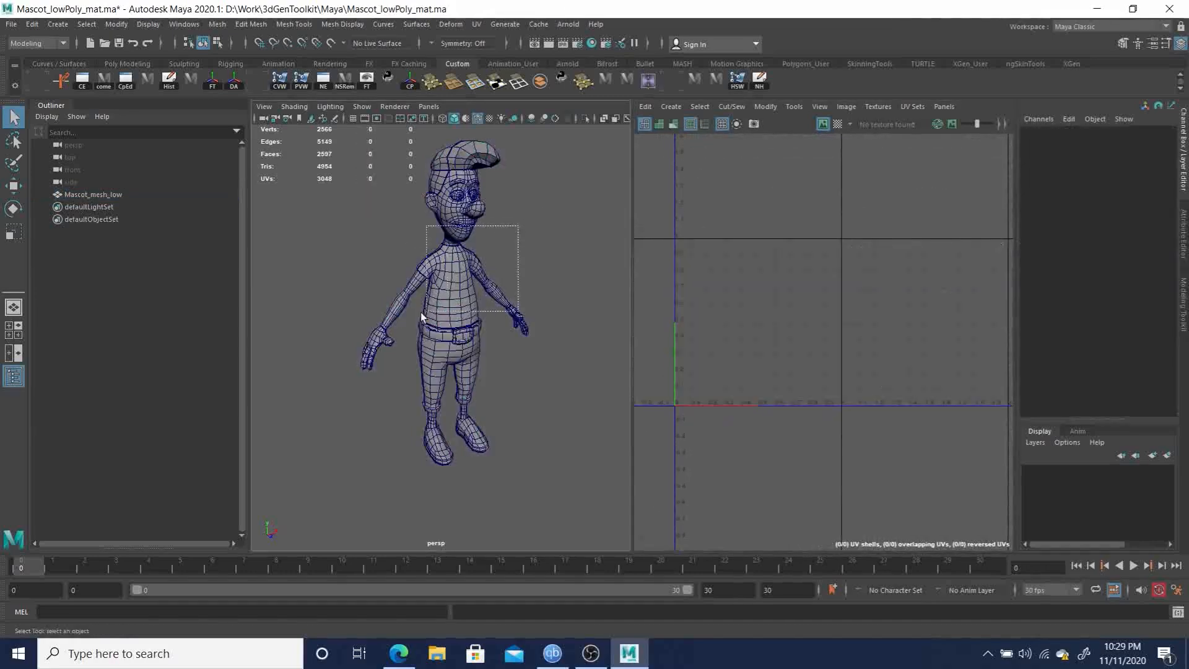
{"action": "left_click", "coordinate": [518, 289]}
{"action": "left_click_drag", "start_coordinate": [519, 289], "coordinate": [389, 227], "text": "alt"}
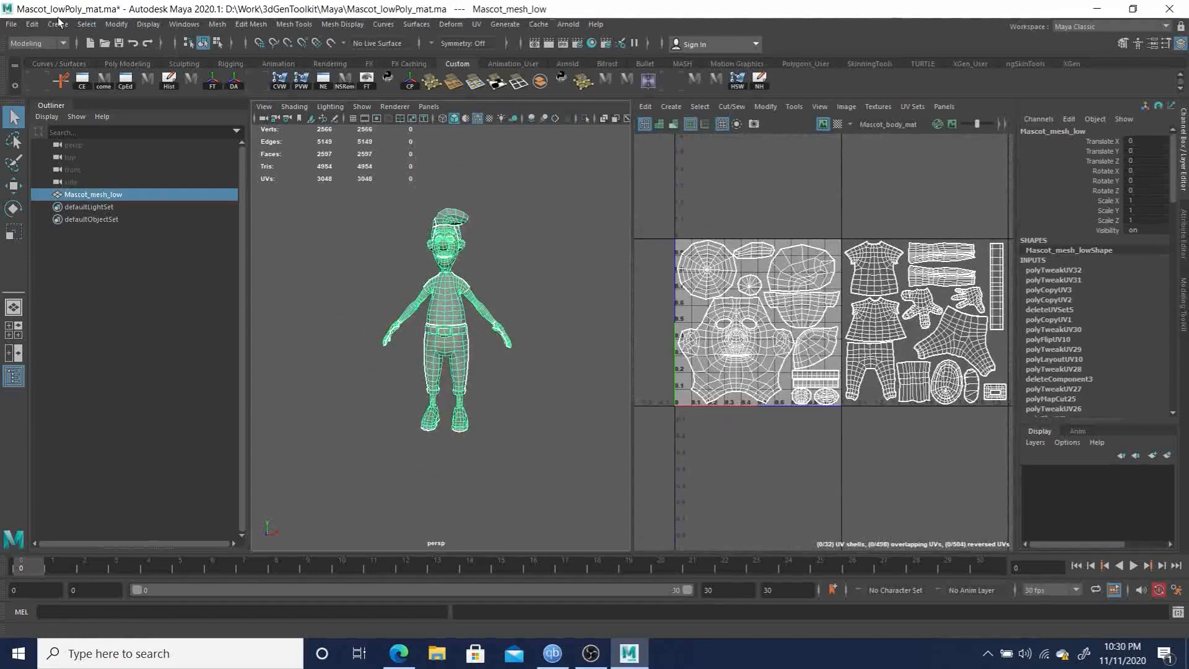
Step: Reopen the recent scene Mascot_lowpoly_Arnoldmat.ma without saving changes to the current scene
{"action": "left_click", "coordinate": [11, 23]}
{"action": "mouse_move", "coordinate": [93, 412]}
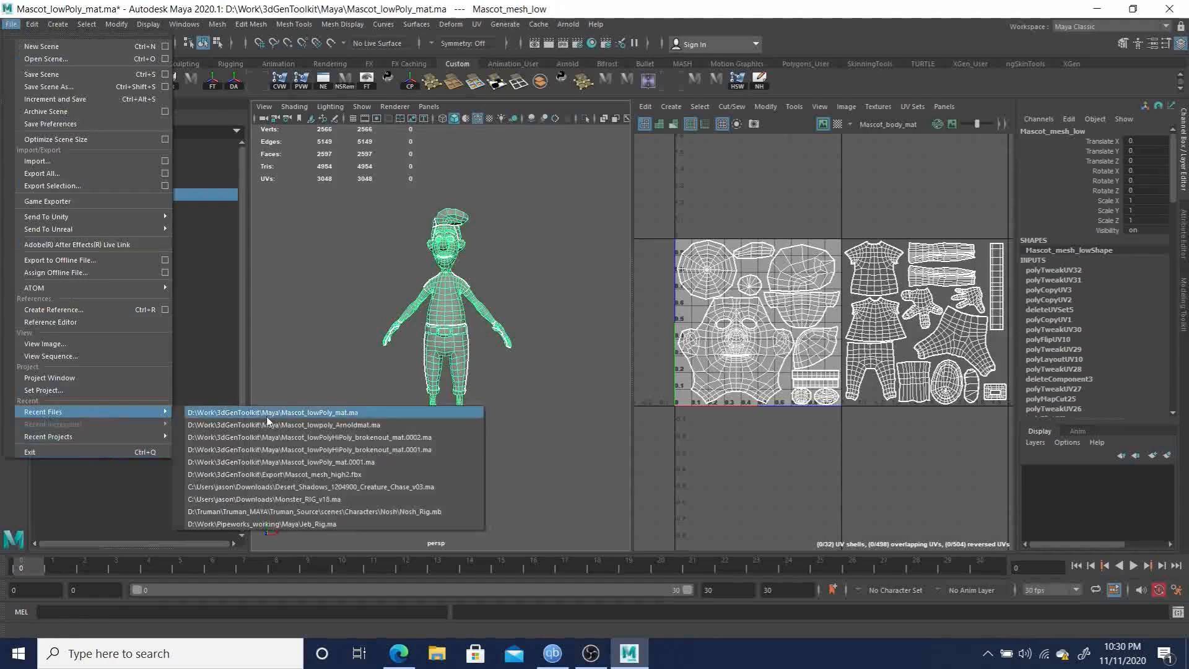
{"action": "left_click", "coordinate": [294, 426]}
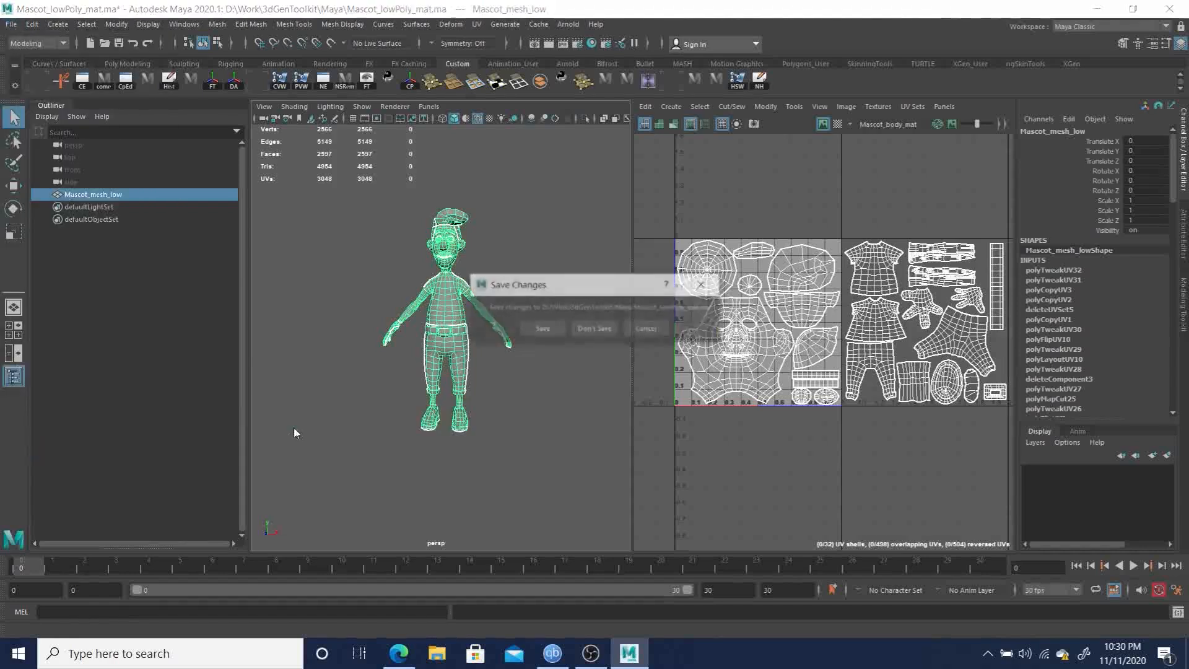
{"action": "left_click", "coordinate": [595, 328]}
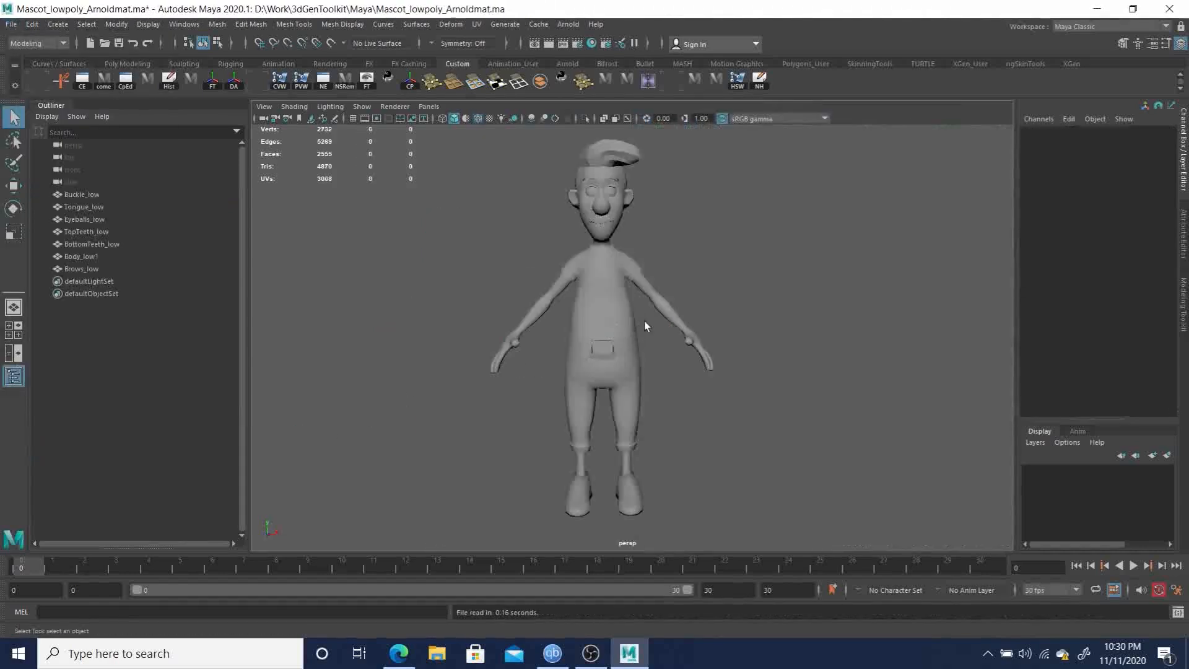
{"action": "left_click", "coordinate": [581, 215]}
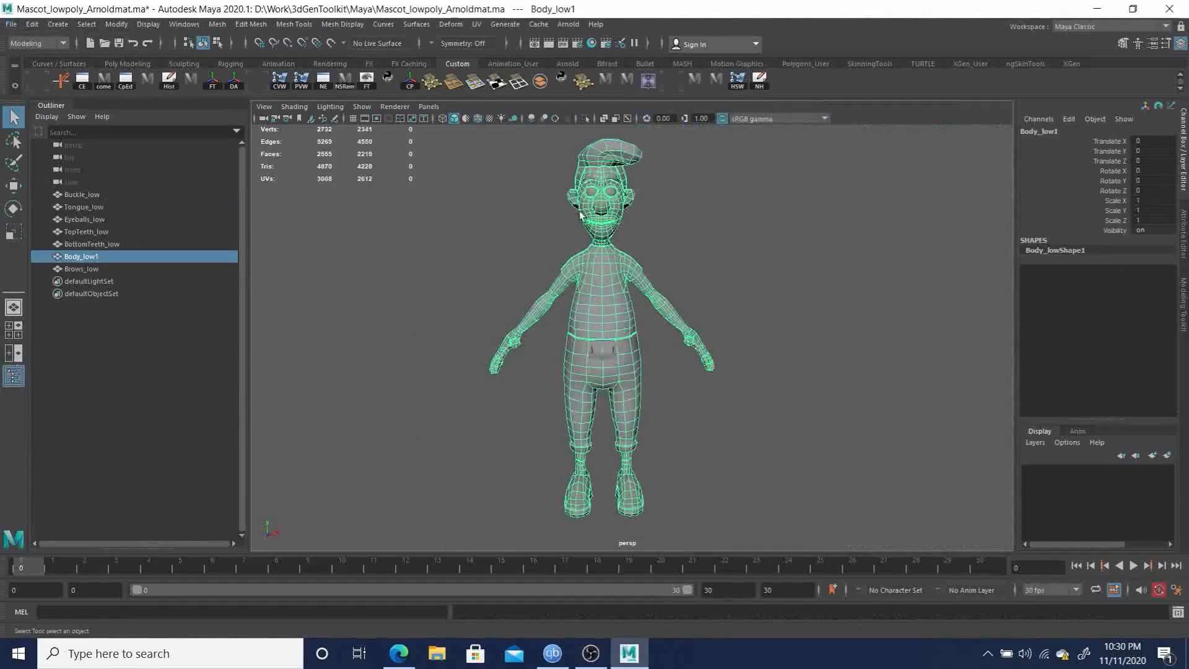
{"action": "key", "text": "space"}
{"action": "key", "text": "space"}
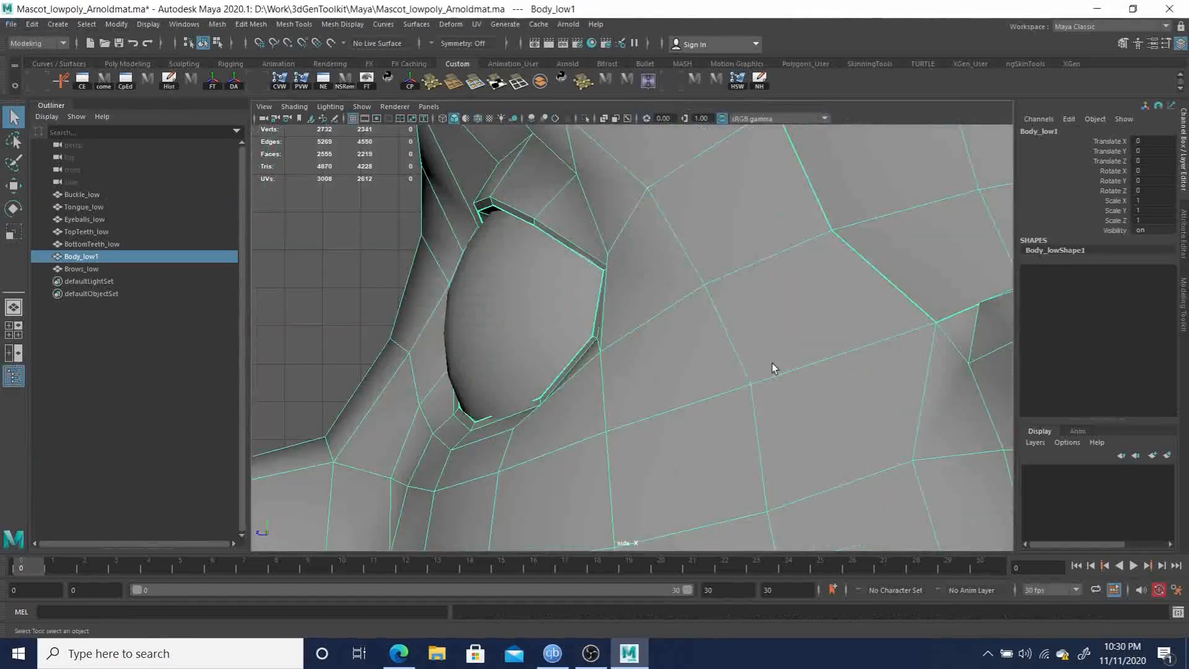
{"action": "key", "text": "space"}
{"action": "key", "text": "space"}
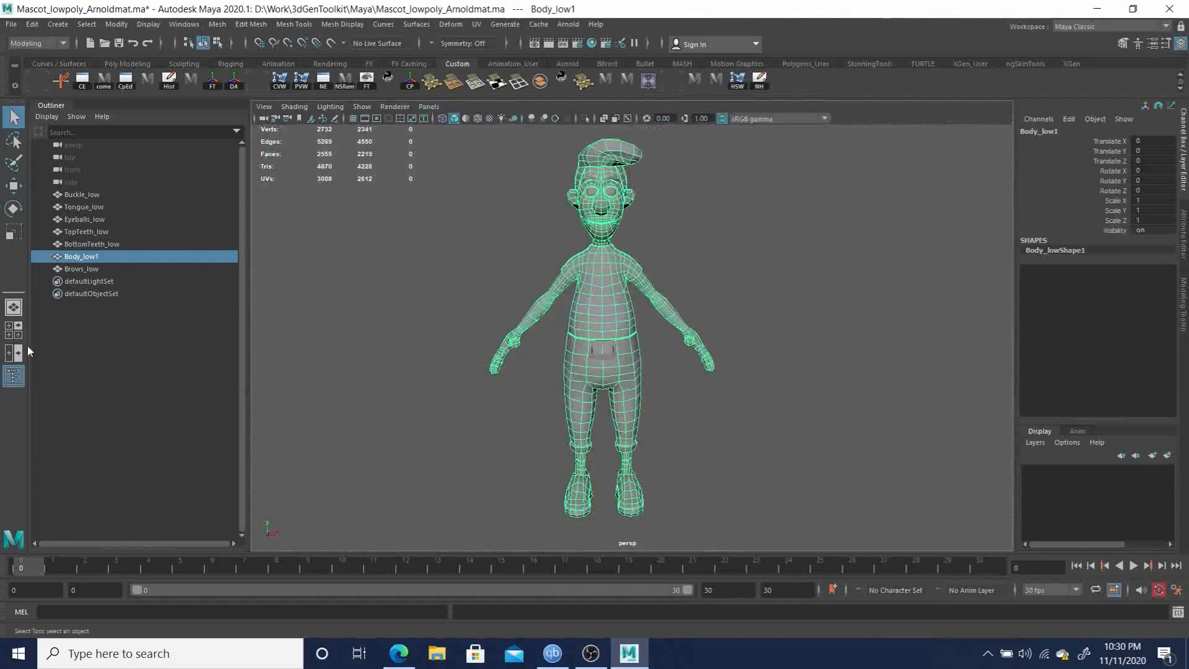
Step: Examine the Brows_low and Body_low1 meshes around the head and torso from several angles
{"action": "left_click", "coordinate": [81, 270]}
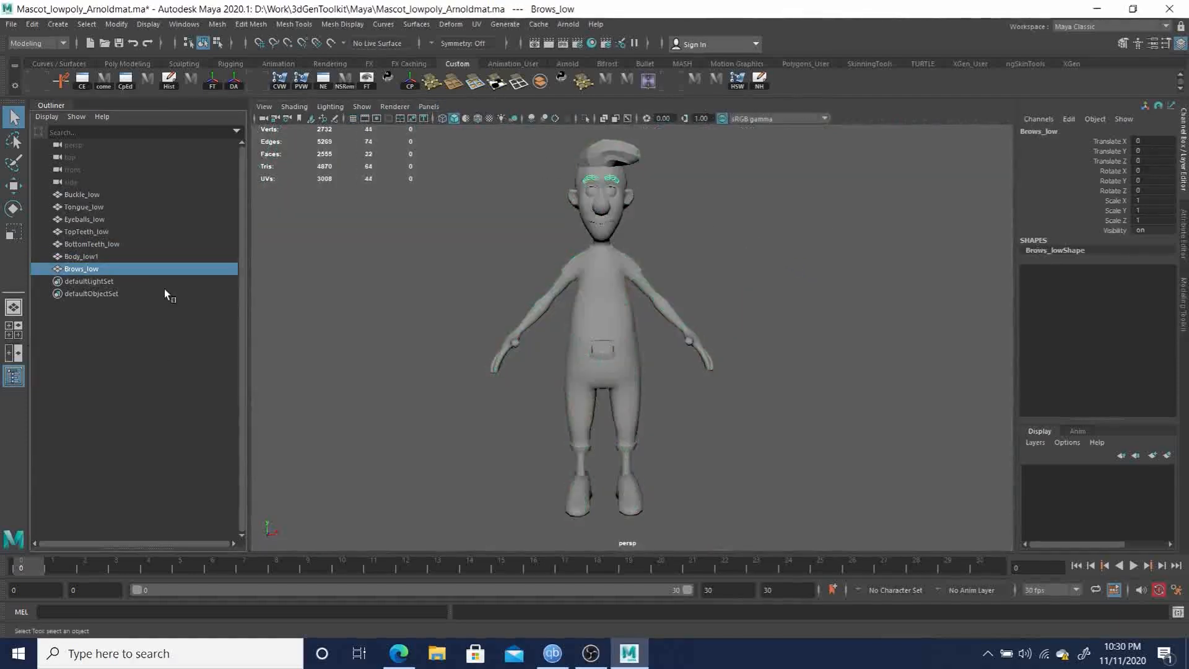
{"action": "right_click_drag", "start_coordinate": [559, 283], "coordinate": [816, 414], "text": "alt"}
{"action": "middle_click_drag", "start_coordinate": [506, 224], "coordinate": [548, 298], "text": "alt"}
{"action": "left_click_drag", "start_coordinate": [546, 310], "coordinate": [607, 339], "text": "alt"}
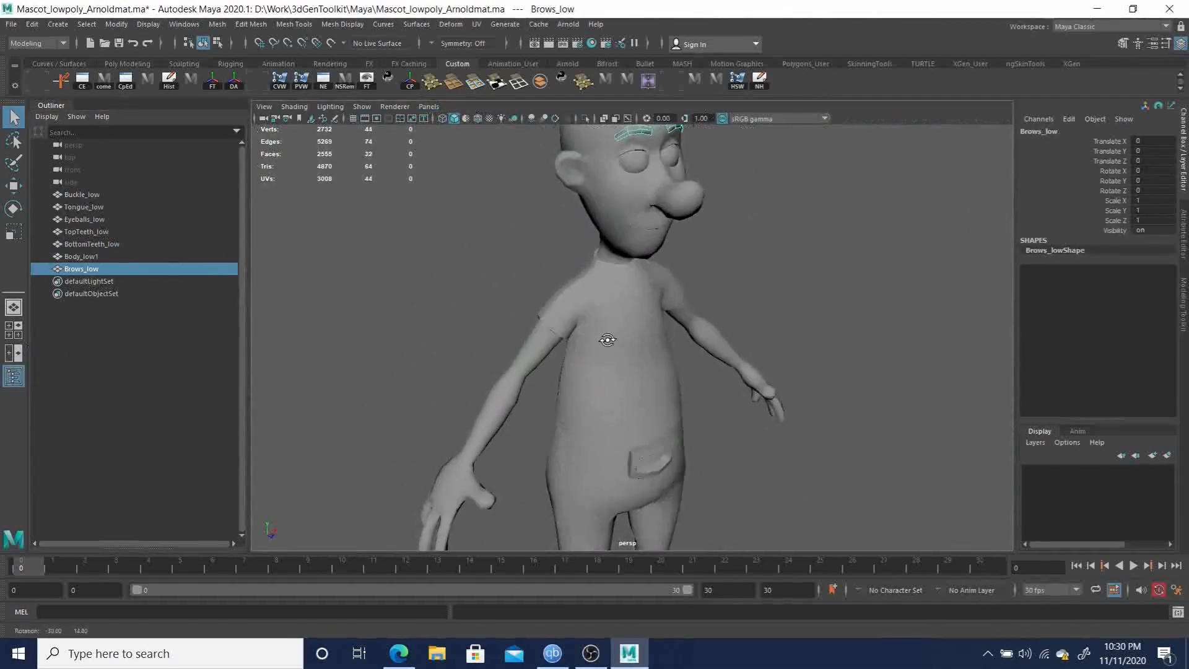
{"action": "middle_click_drag", "start_coordinate": [616, 281], "coordinate": [604, 302], "text": "alt"}
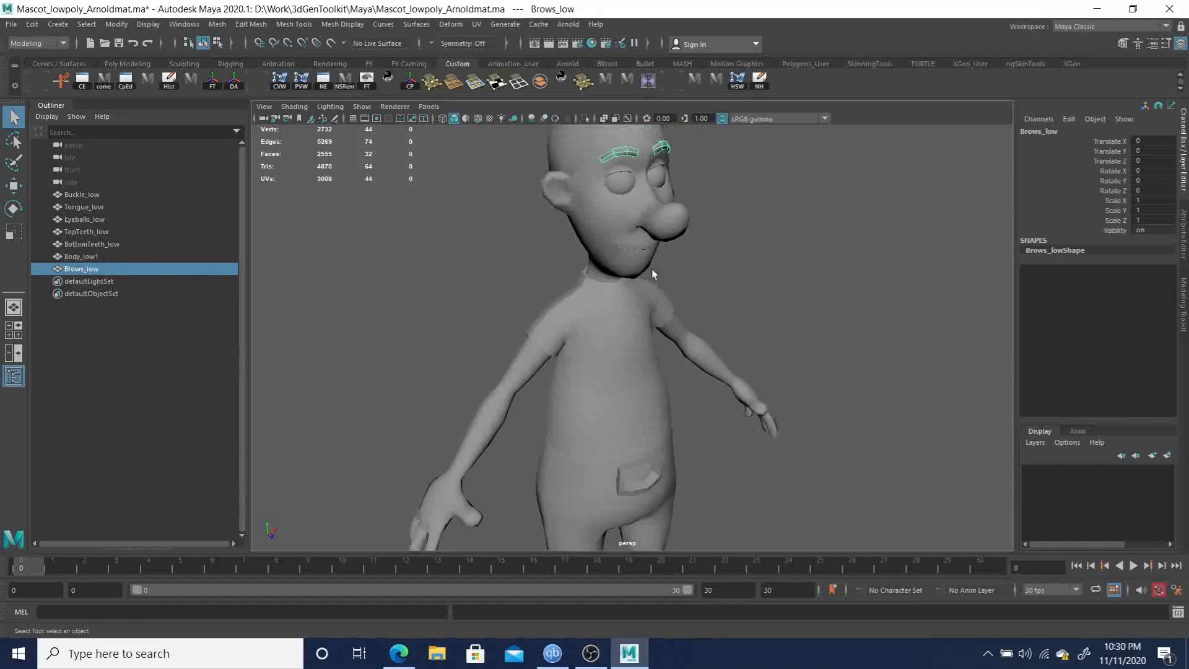
{"action": "left_click", "coordinate": [596, 217]}
{"action": "left_click_drag", "start_coordinate": [681, 237], "coordinate": [515, 193], "text": "alt"}
{"action": "right_click_drag", "start_coordinate": [515, 193], "coordinate": [474, 202], "text": "alt"}
{"action": "middle_click_drag", "start_coordinate": [658, 255], "coordinate": [533, 149], "text": "alt"}
{"action": "left_click_drag", "start_coordinate": [496, 199], "coordinate": [610, 285], "text": "alt"}
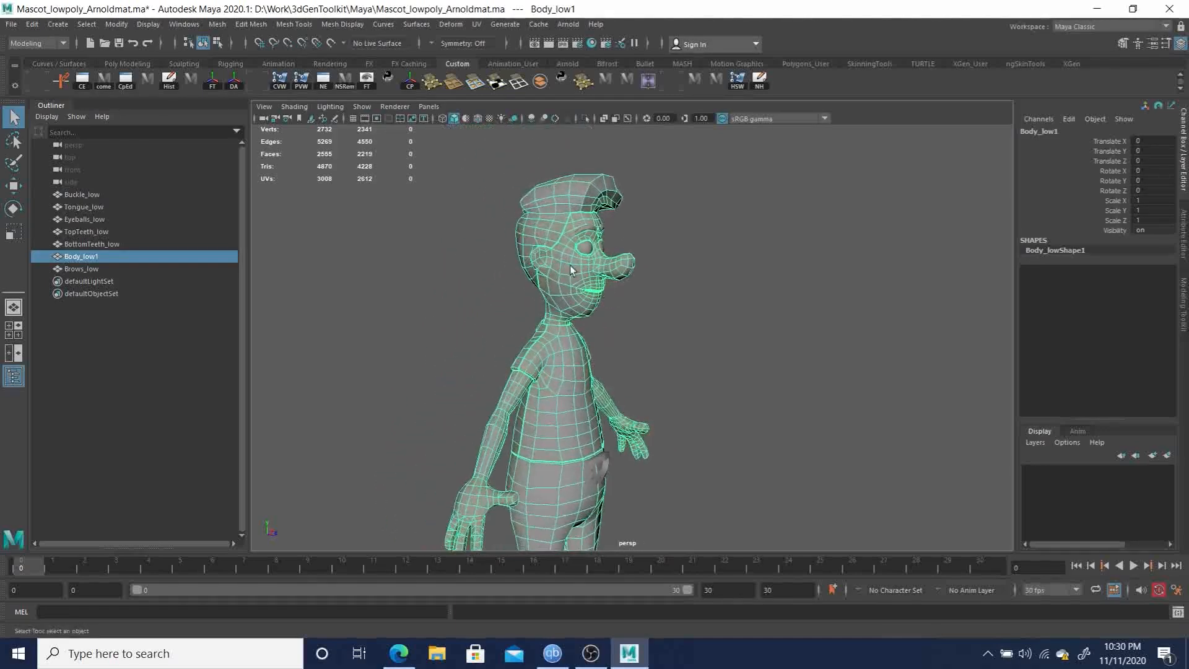
{"action": "right_click_drag", "start_coordinate": [571, 268], "coordinate": [688, 311], "text": "alt"}
{"action": "middle_click_drag", "start_coordinate": [578, 217], "coordinate": [739, 347], "text": "alt"}
{"action": "right_click_drag", "start_coordinate": [739, 338], "coordinate": [628, 290], "text": "alt"}
{"action": "left_click_drag", "start_coordinate": [629, 290], "coordinate": [548, 270], "text": "alt"}
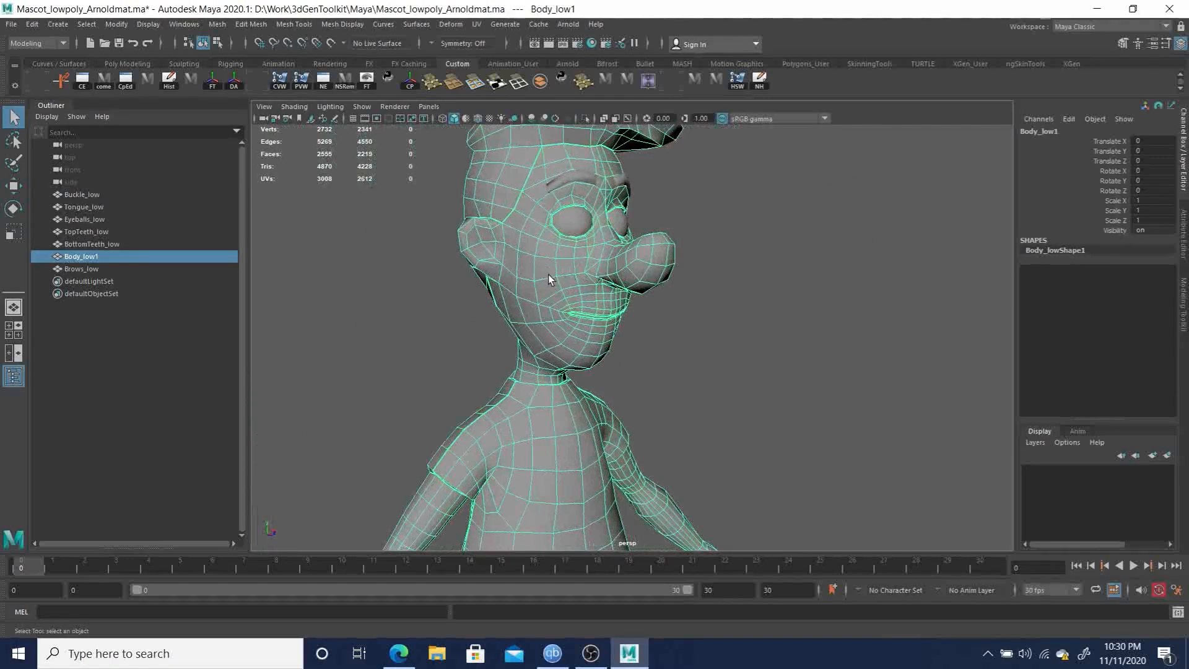
Step: Try to select the head's skin shell together with the eyeball as faces of Body_low1
{"action": "right_click_drag", "start_coordinate": [550, 268], "coordinate": [559, 297]}
{"action": "double_click", "coordinate": [542, 272]}
{"action": "left_click_drag", "start_coordinate": [488, 278], "coordinate": [558, 324], "text": "alt"}
{"action": "right_click_drag", "start_coordinate": [559, 324], "coordinate": [666, 359], "text": "alt"}
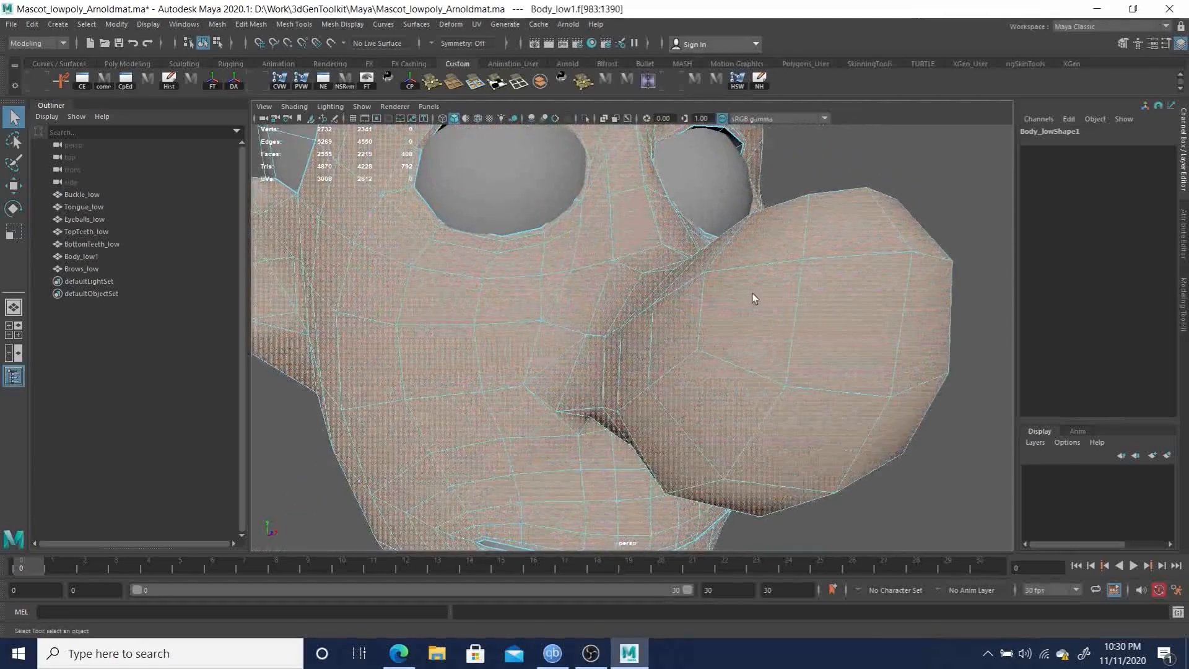
{"action": "left_click_drag", "start_coordinate": [669, 282], "coordinate": [712, 345], "text": "alt"}
{"action": "left_click", "coordinate": [619, 325], "text": "shift"}
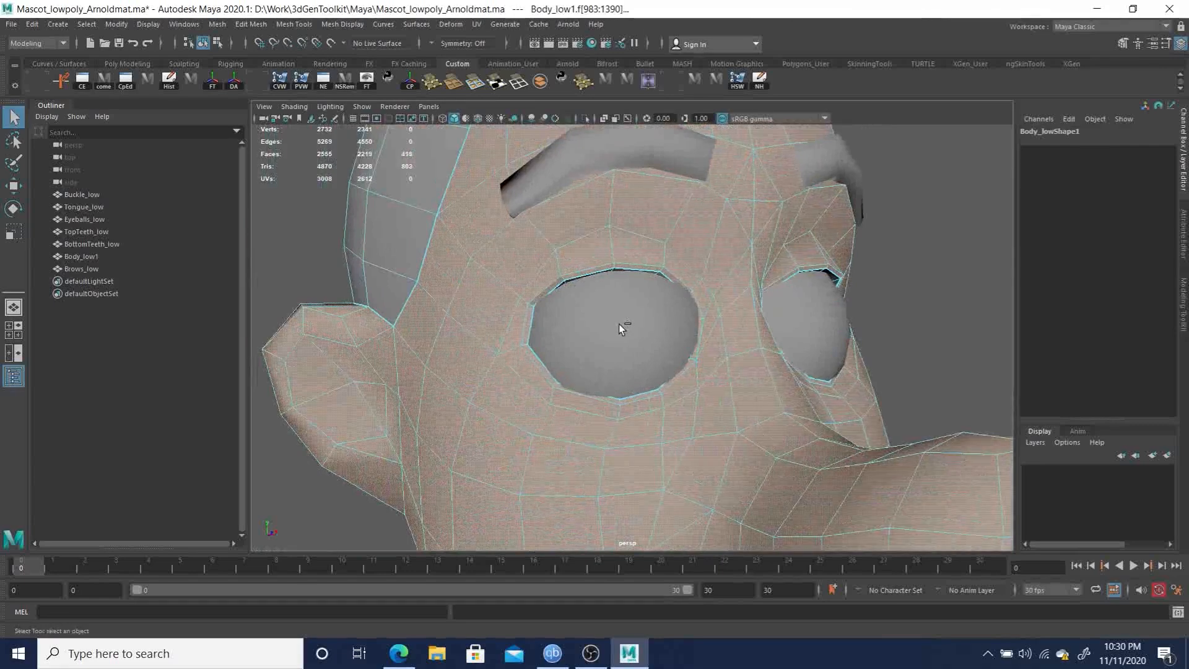
{"action": "double_click", "coordinate": [620, 313]}
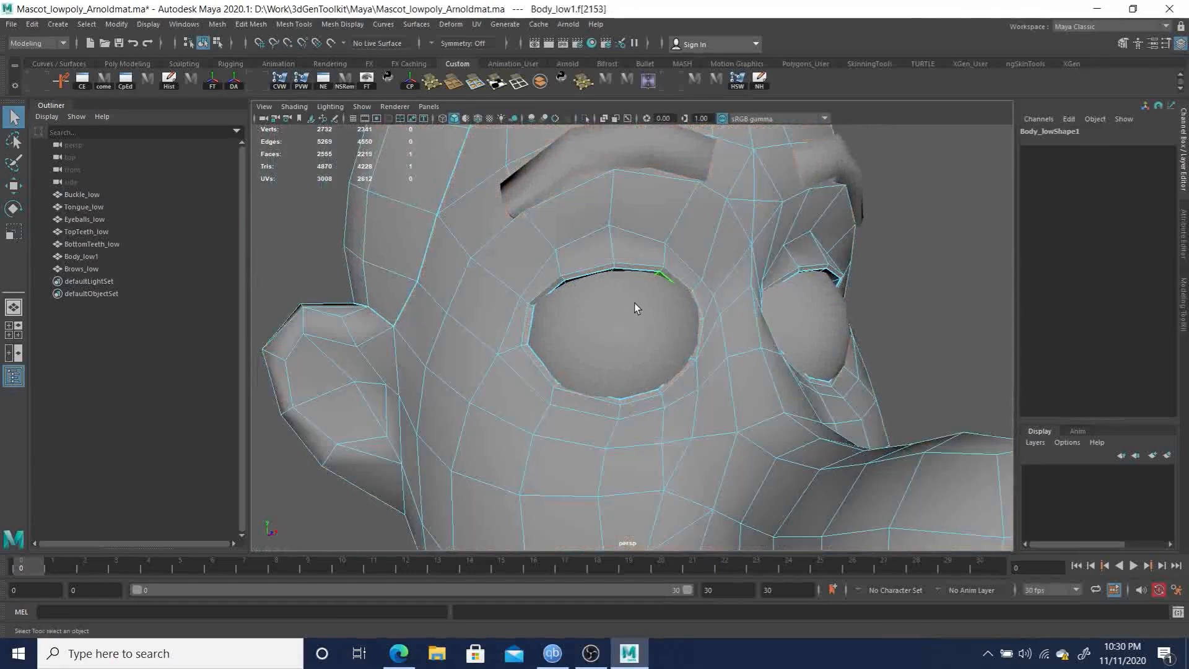
{"action": "left_click", "coordinate": [642, 318]}
{"action": "left_click", "coordinate": [88, 220]}
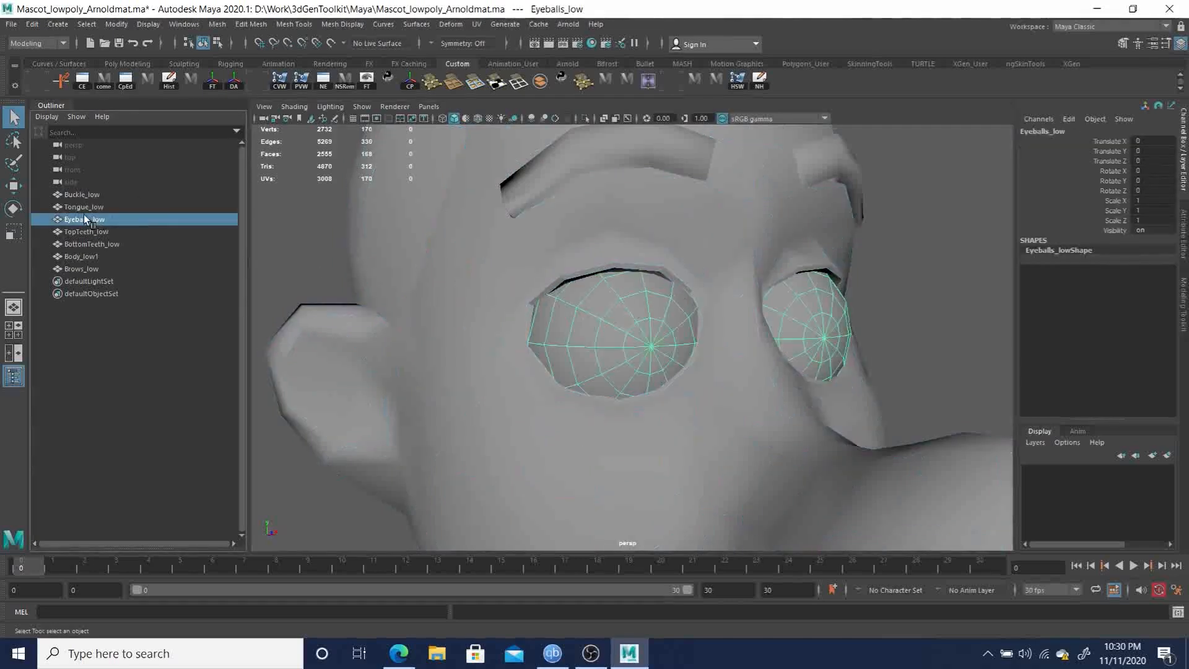
Step: Select the complete skin and hair shells of the head as faces on Body_low1
{"action": "left_click", "coordinate": [563, 242]}
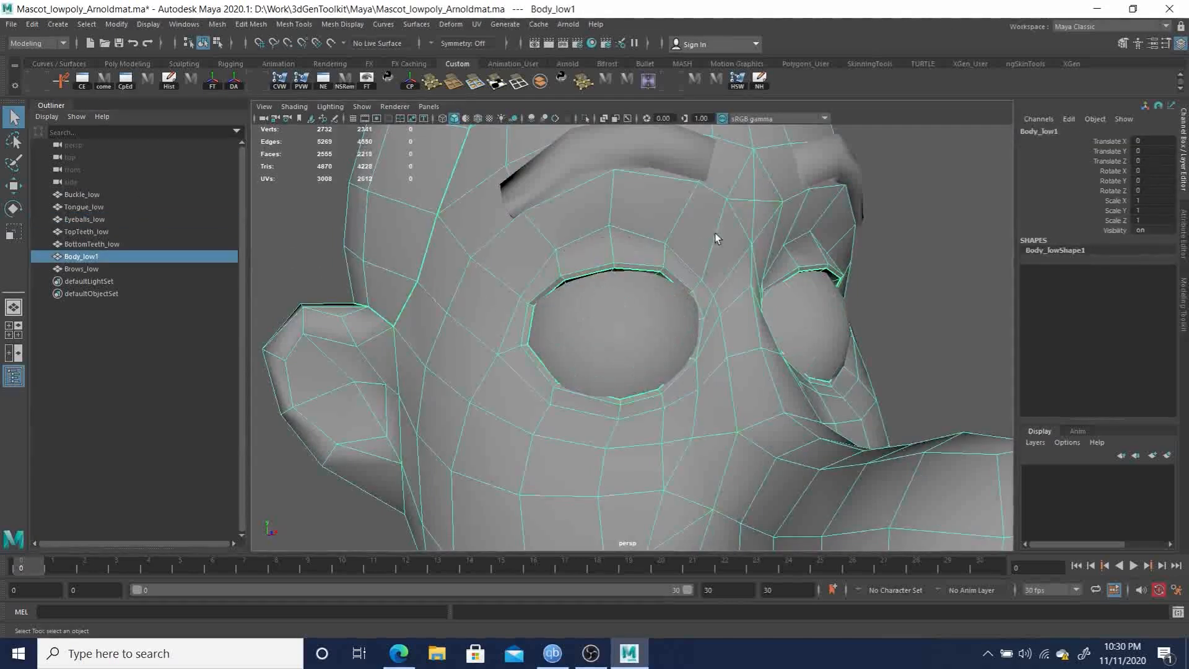
{"action": "right_click_drag", "start_coordinate": [732, 213], "coordinate": [725, 247]}
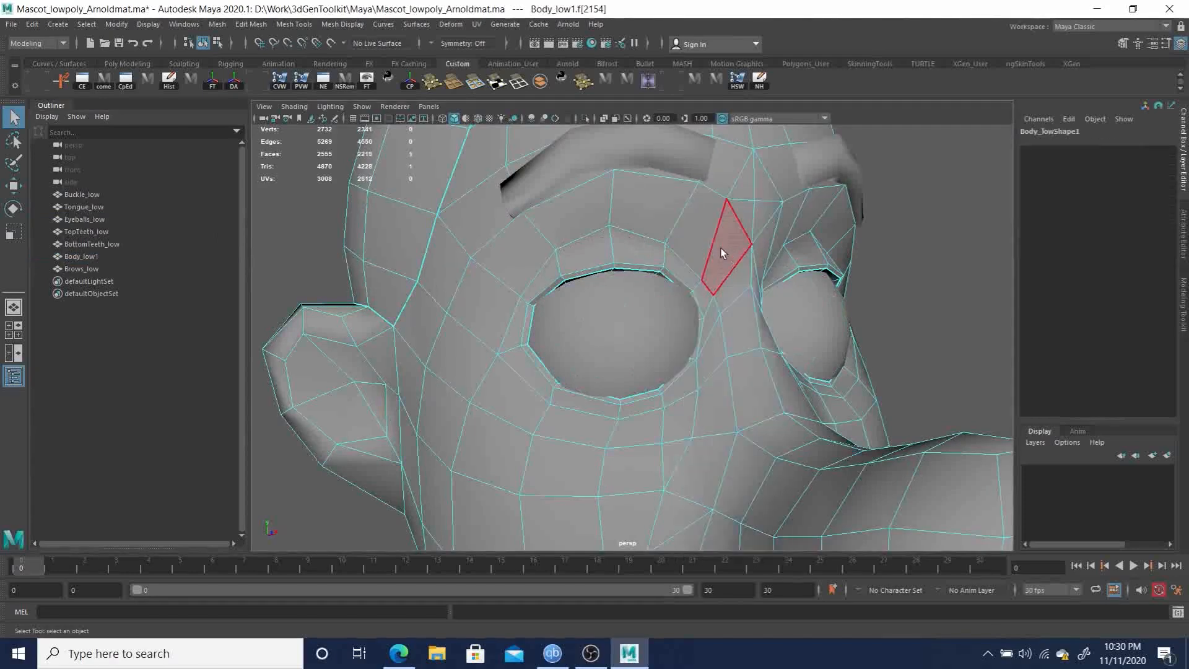
{"action": "double_click", "coordinate": [727, 247]}
{"action": "middle_click_drag", "start_coordinate": [697, 332], "coordinate": [815, 303], "text": "alt"}
{"action": "right_click_drag", "start_coordinate": [815, 304], "coordinate": [652, 273], "text": "alt"}
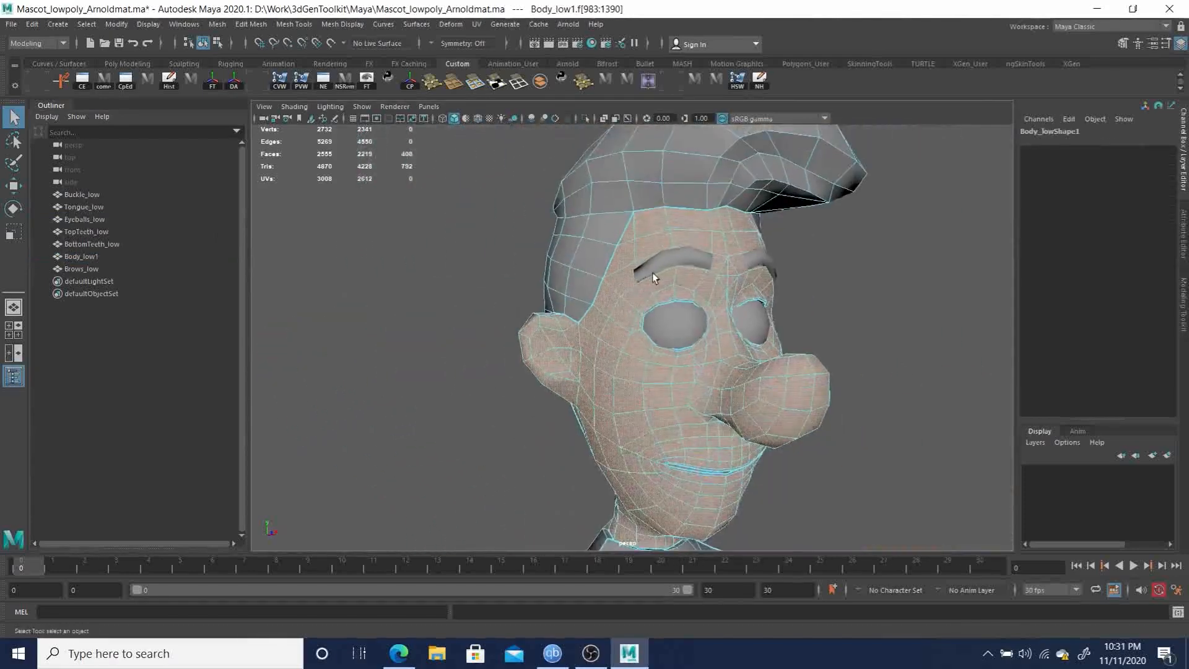
{"action": "left_click_drag", "start_coordinate": [652, 272], "coordinate": [717, 279], "text": "alt"}
{"action": "double_click", "coordinate": [748, 273], "text": "shift"}
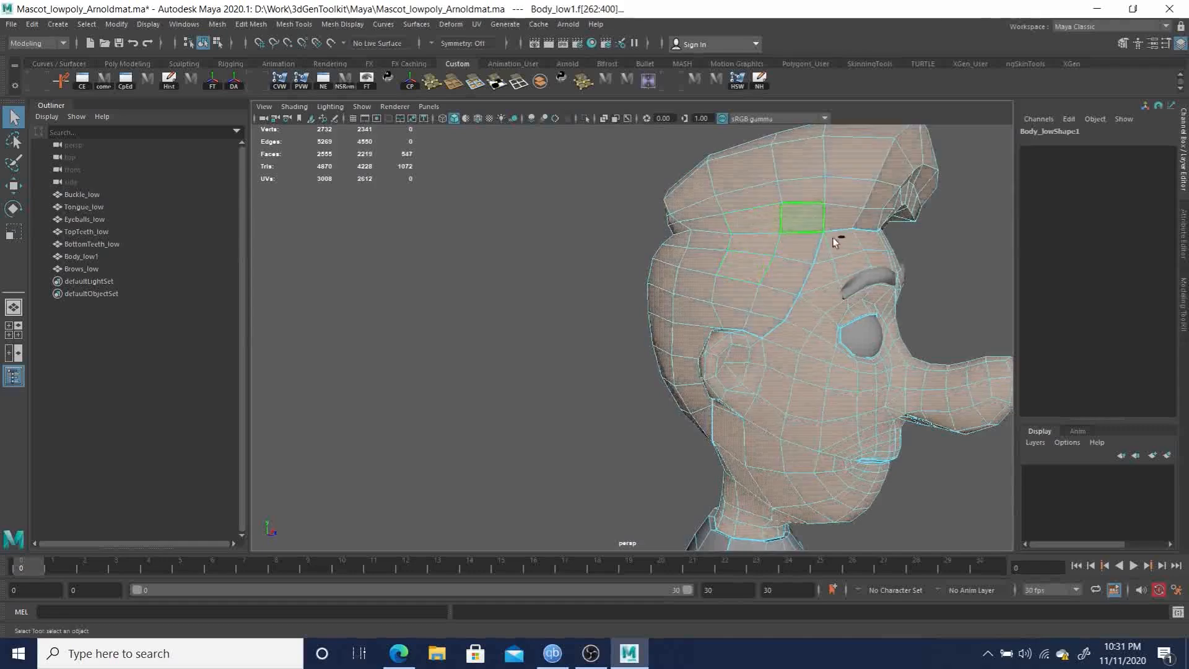
Step: Examine the selected head faces and the remaining body shells from the side, front and close up
{"action": "left_click_drag", "start_coordinate": [839, 236], "coordinate": [567, 311], "text": "alt"}
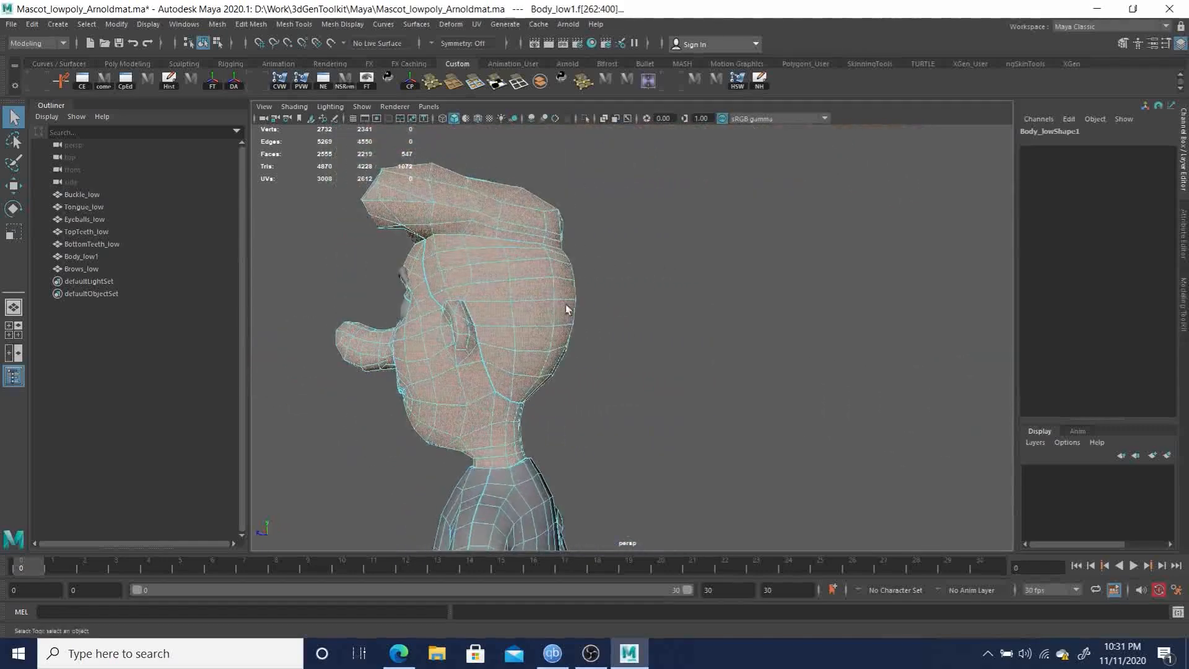
{"action": "middle_click_drag", "start_coordinate": [585, 335], "coordinate": [732, 252], "text": "alt"}
{"action": "right_click_drag", "start_coordinate": [732, 252], "coordinate": [491, 295], "text": "alt"}
{"action": "middle_click_drag", "start_coordinate": [604, 384], "coordinate": [550, 239], "text": "alt"}
{"action": "left_click_drag", "start_coordinate": [545, 309], "coordinate": [670, 383], "text": "alt"}
{"action": "middle_click_drag", "start_coordinate": [670, 384], "coordinate": [623, 208], "text": "alt"}
{"action": "mouse_move", "coordinate": [618, 388]}
{"action": "left_mouse_down", "text": "alt"}
{"action": "mouse_move", "coordinate": [562, 364]}
{"action": "mouse_move", "coordinate": [588, 332]}
{"action": "mouse_move", "coordinate": [636, 311]}
{"action": "mouse_move", "coordinate": [621, 367]}
{"action": "left_mouse_up", "text": "alt"}
{"action": "middle_click_drag", "start_coordinate": [609, 224], "coordinate": [616, 467], "text": "alt"}
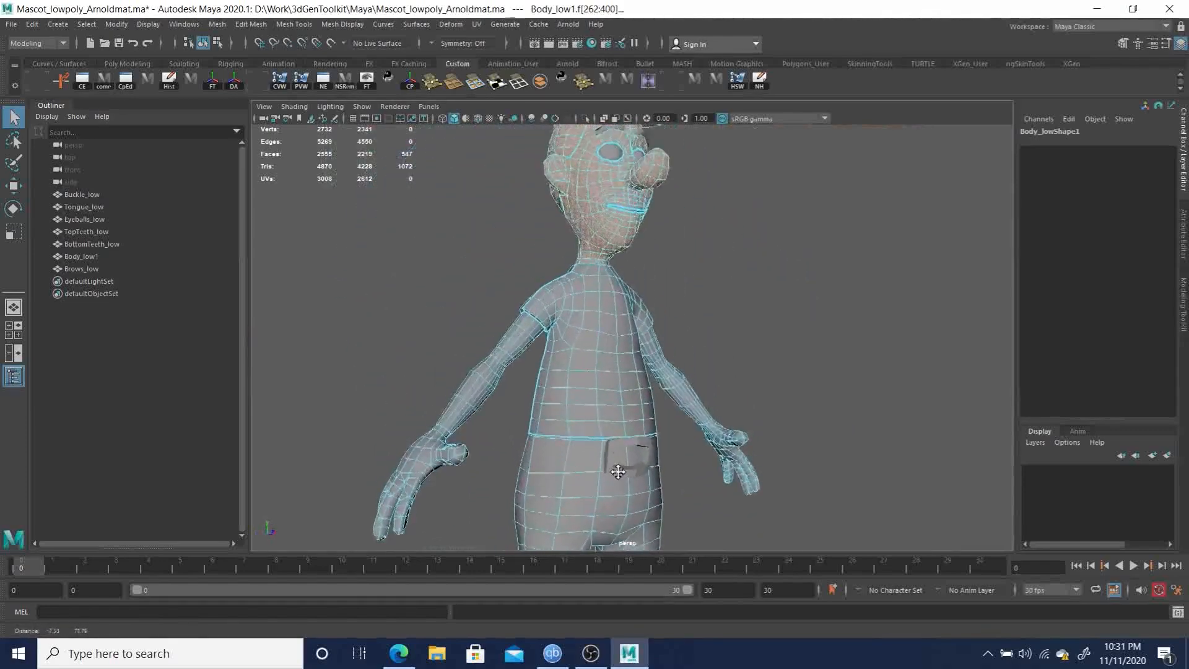
{"action": "right_click_drag", "start_coordinate": [613, 374], "coordinate": [562, 294], "text": "alt"}
{"action": "right_click_drag", "start_coordinate": [592, 238], "coordinate": [552, 268], "text": "alt"}
{"action": "middle_click_drag", "start_coordinate": [552, 269], "coordinate": [548, 390], "text": "alt"}
{"action": "right_click_drag", "start_coordinate": [576, 260], "coordinate": [836, 452], "text": "alt"}
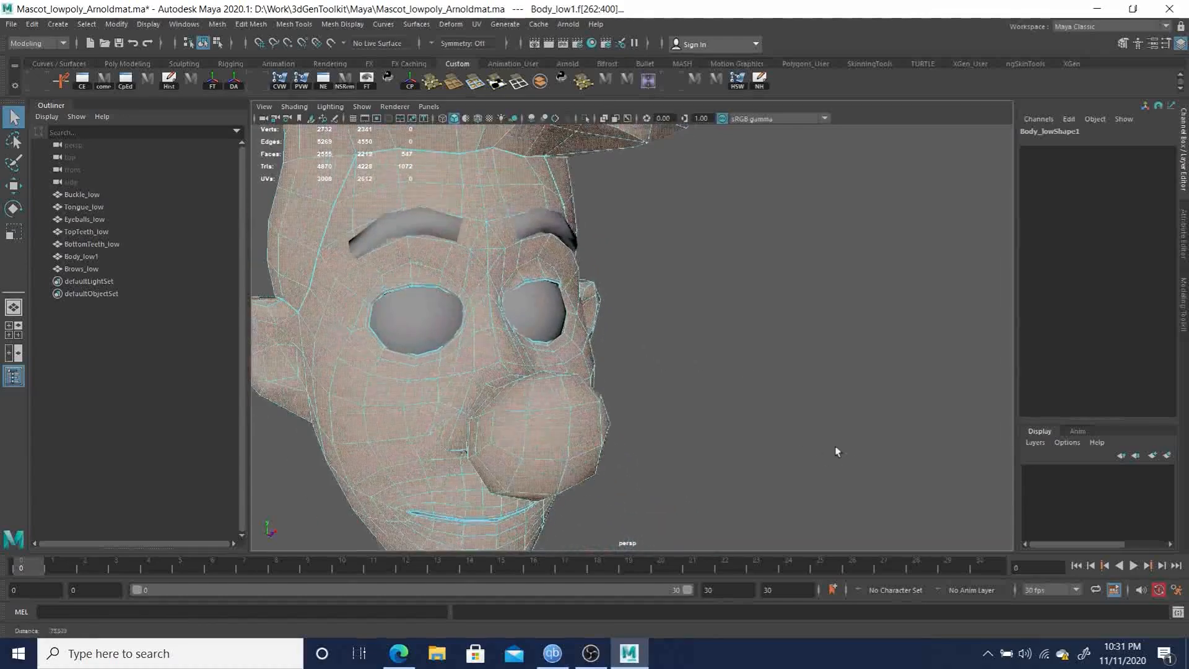
{"action": "middle_click_drag", "start_coordinate": [514, 253], "coordinate": [690, 287], "text": "alt"}
{"action": "left_click_drag", "start_coordinate": [604, 235], "coordinate": [527, 199], "text": "alt"}
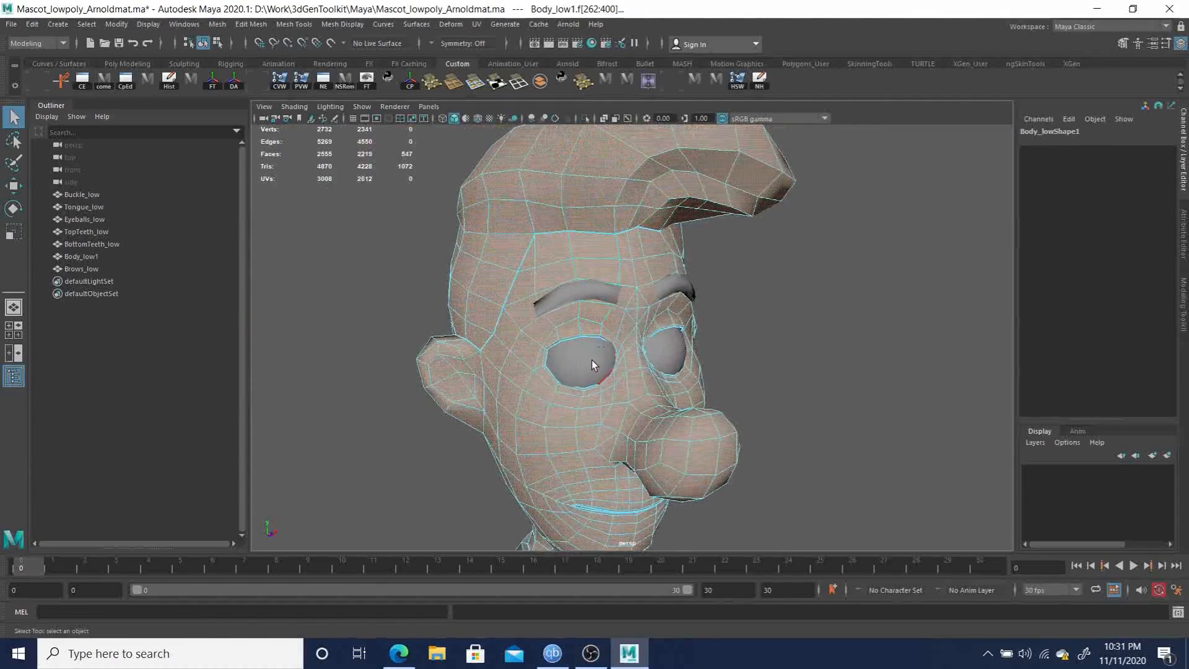
Step: Assign a new aiStandardSurface material to the selected head faces and return to object selection with nothing selected
{"action": "right_click_drag", "start_coordinate": [597, 222], "coordinate": [615, 567]}
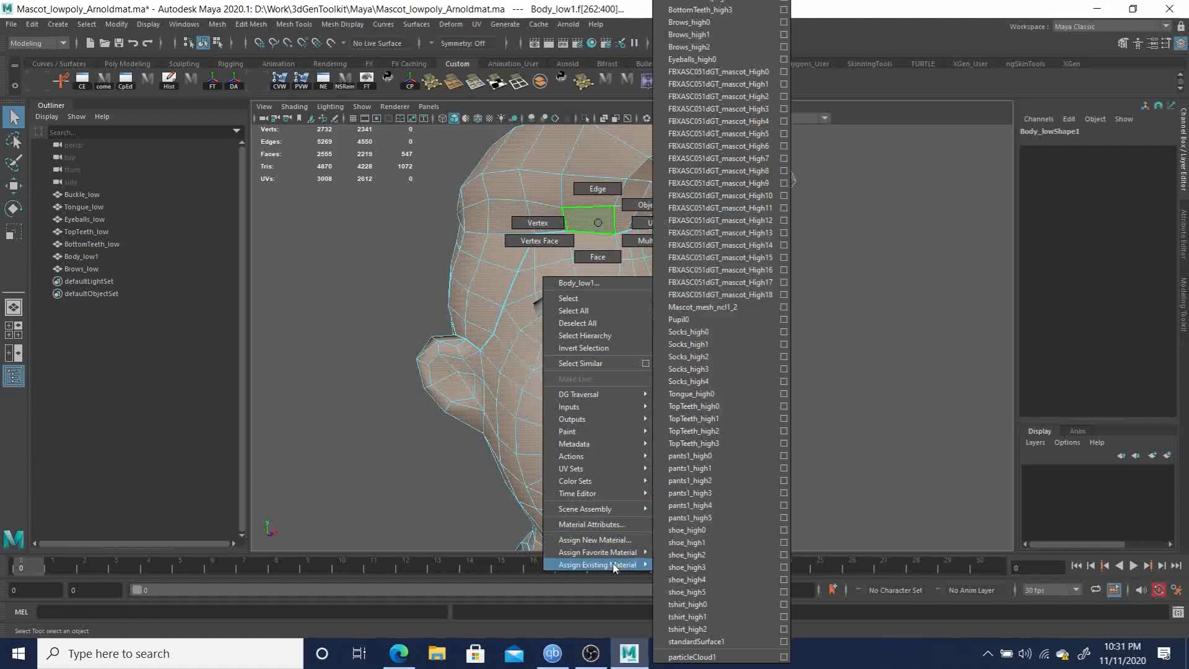
{"action": "right_click_drag", "start_coordinate": [614, 567], "coordinate": [614, 556]}
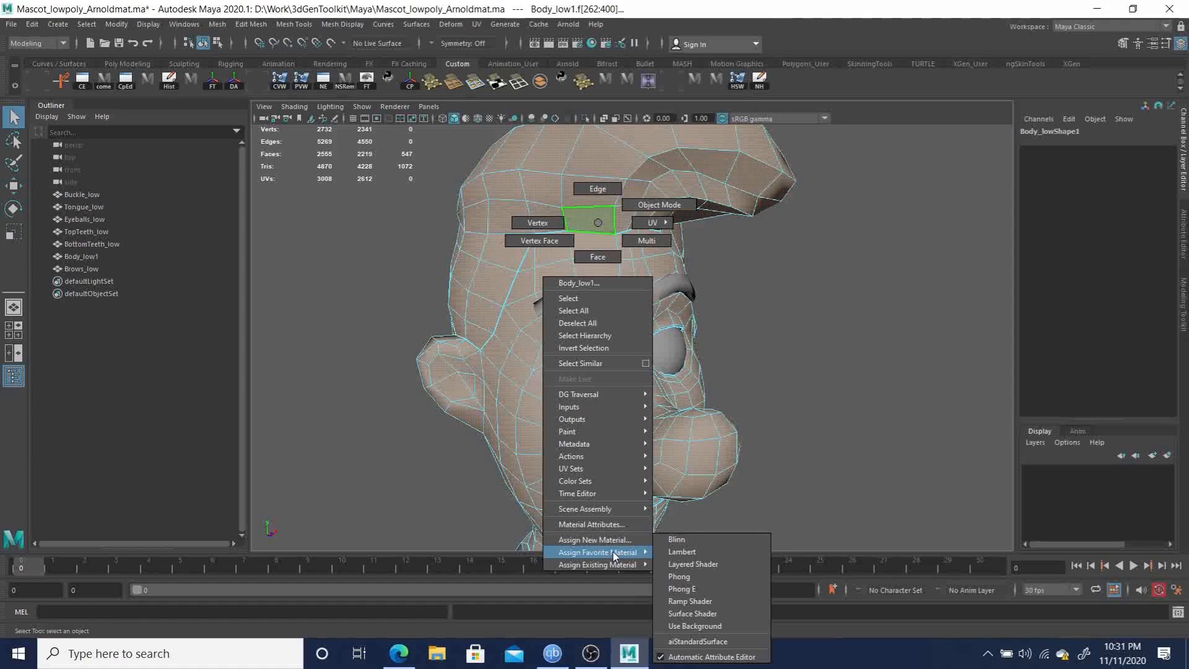
{"action": "right_click_drag", "start_coordinate": [659, 555], "coordinate": [696, 645]}
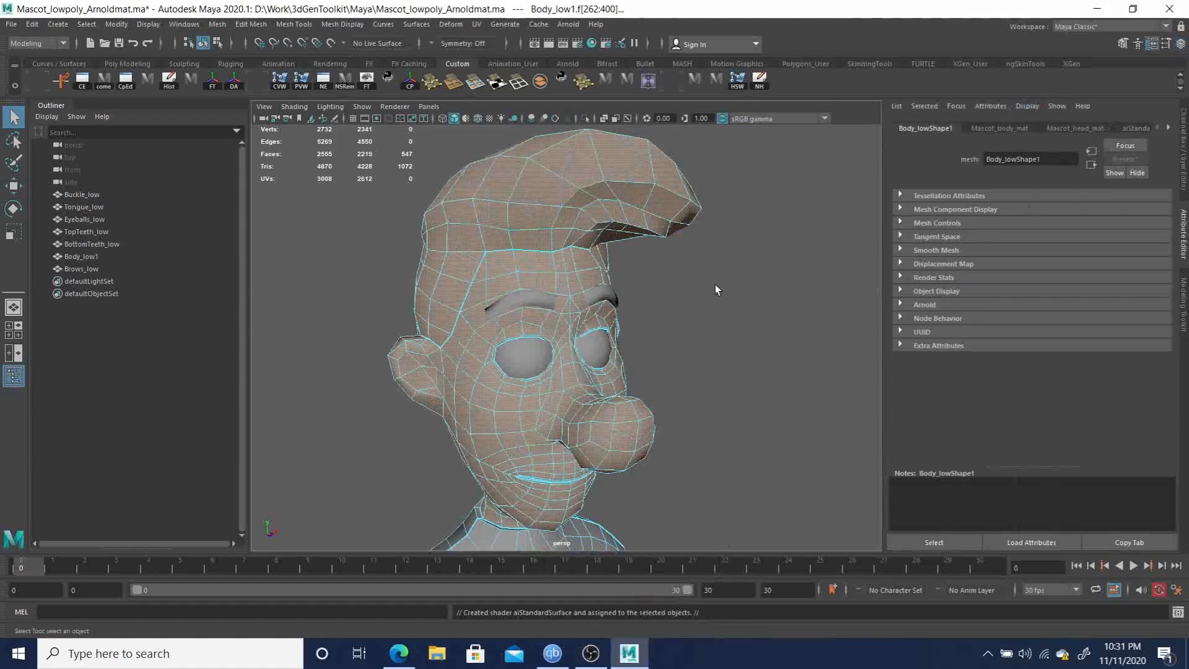
{"action": "key", "text": "F8"}
{"action": "key", "text": "F8"}
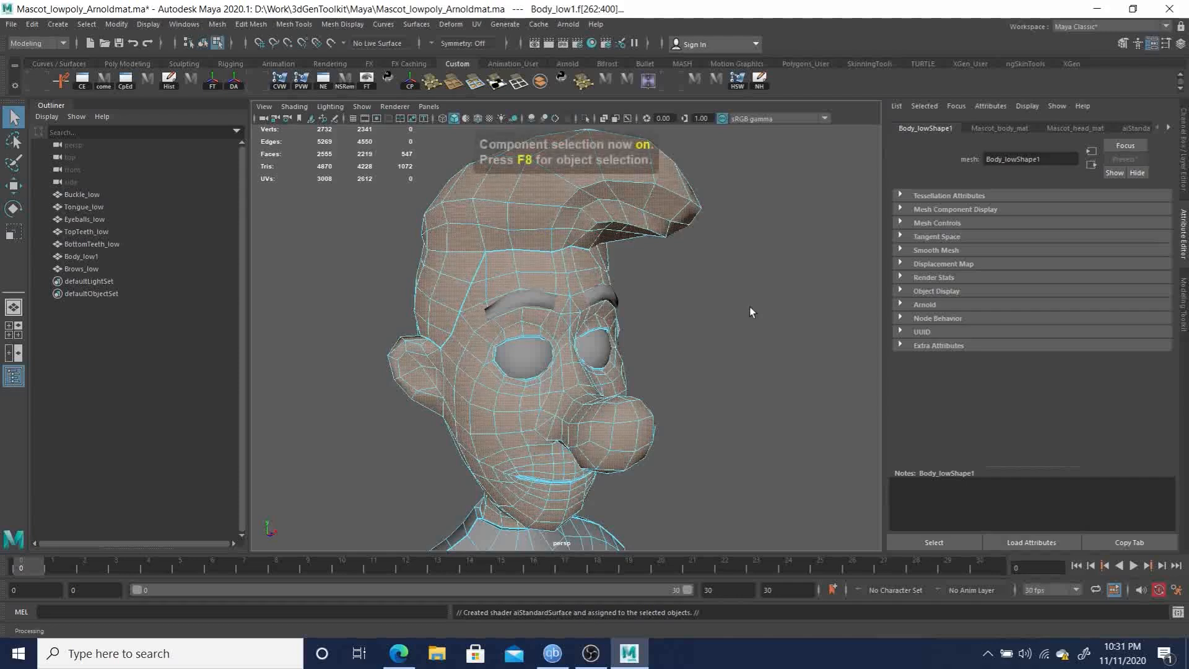
{"action": "left_click", "coordinate": [748, 304]}
Step: Select all seven mascot meshes from Buckle_low through Brows_low and freeze their transformations
{"action": "right_click_drag", "start_coordinate": [736, 321], "coordinate": [343, 273], "text": "alt"}
{"action": "middle_click_drag", "start_coordinate": [506, 377], "coordinate": [494, 239], "text": "alt"}
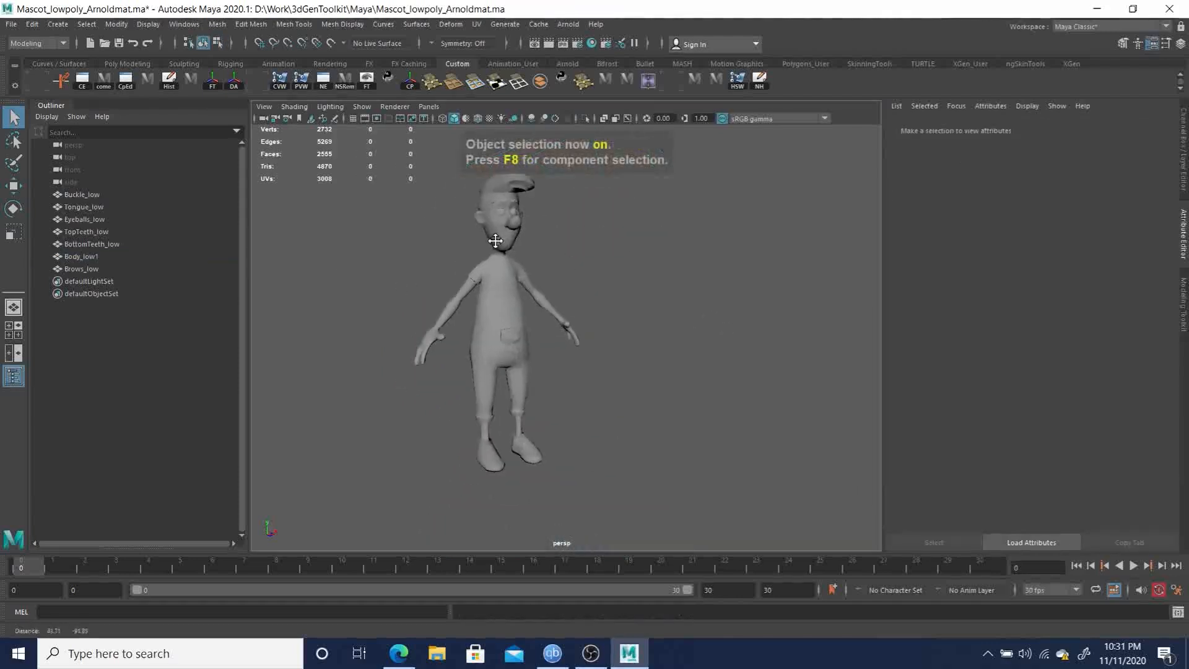
{"action": "left_click_drag", "start_coordinate": [494, 239], "coordinate": [434, 254], "text": "alt"}
{"action": "left_click_drag", "start_coordinate": [432, 183], "coordinate": [604, 405]}
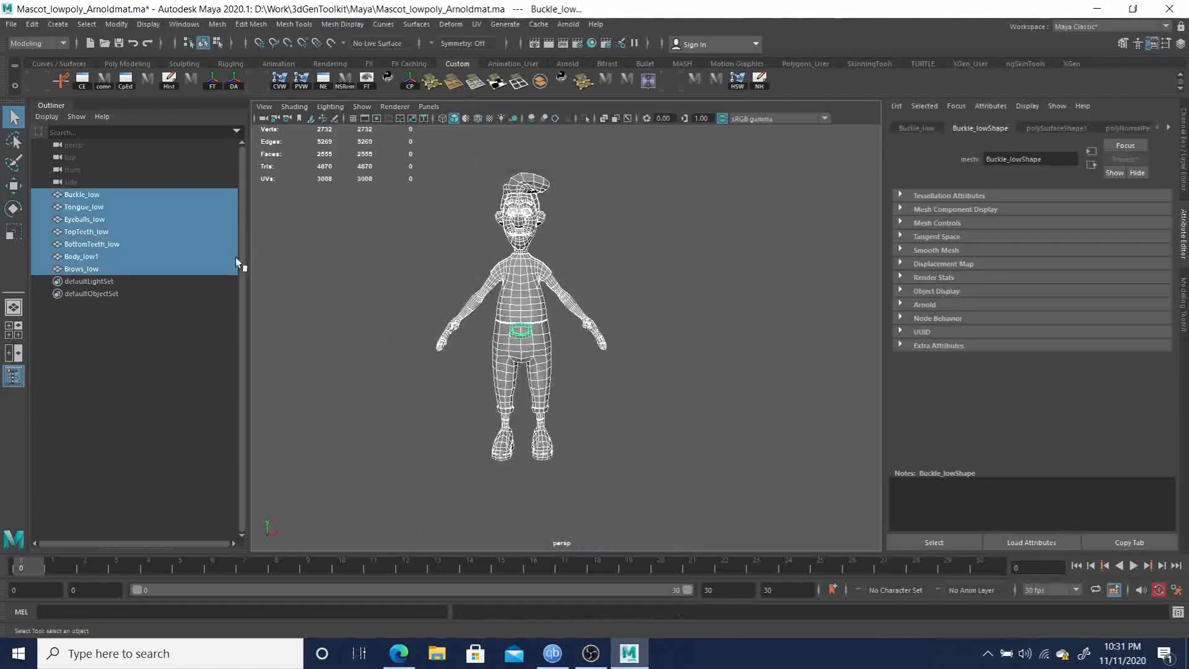
{"action": "left_click", "coordinate": [89, 267]}
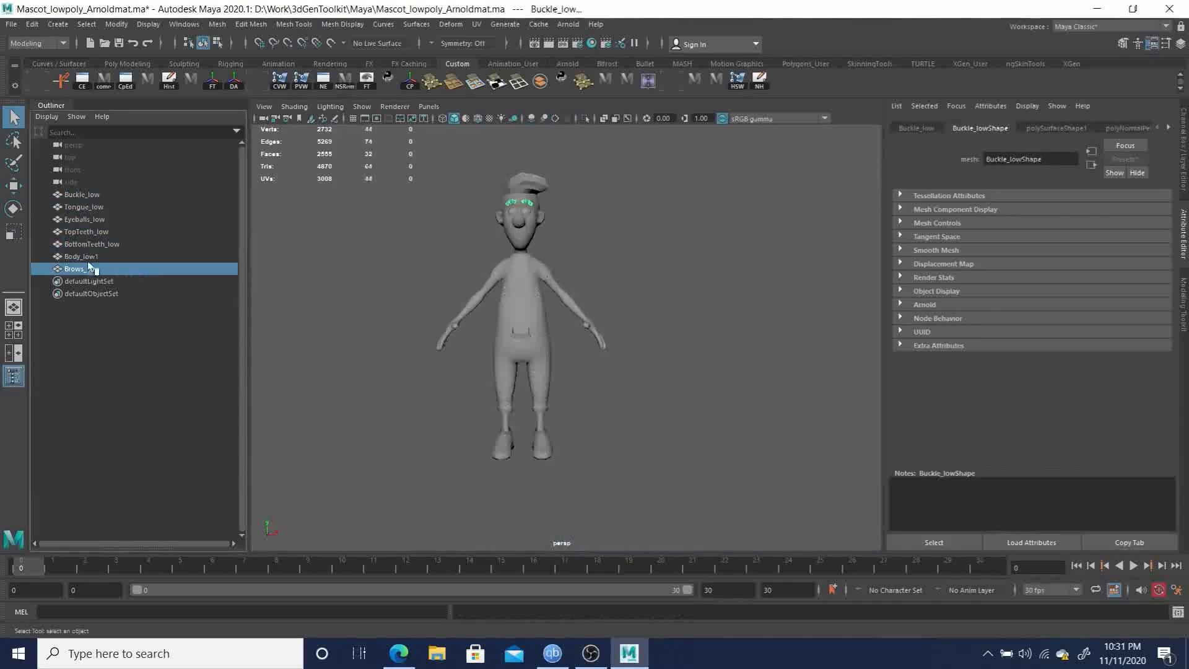
{"action": "left_click", "coordinate": [84, 193], "text": "shift"}
{"action": "left_click", "coordinate": [31, 24]}
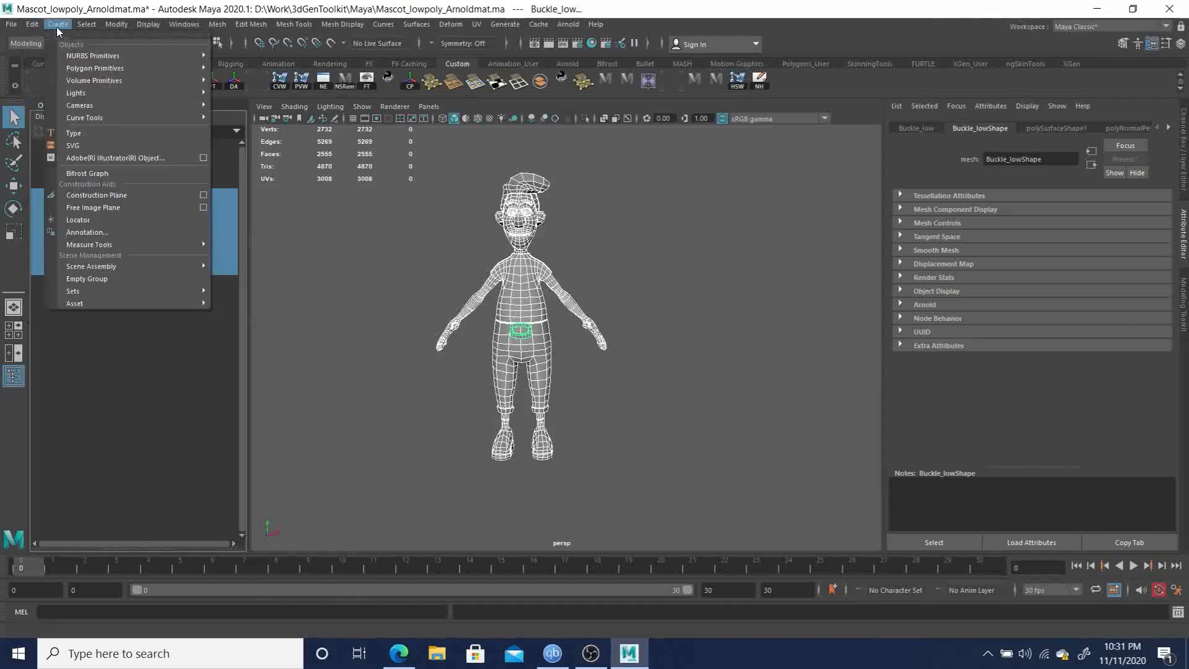
{"action": "mouse_move", "coordinate": [97, 25]}
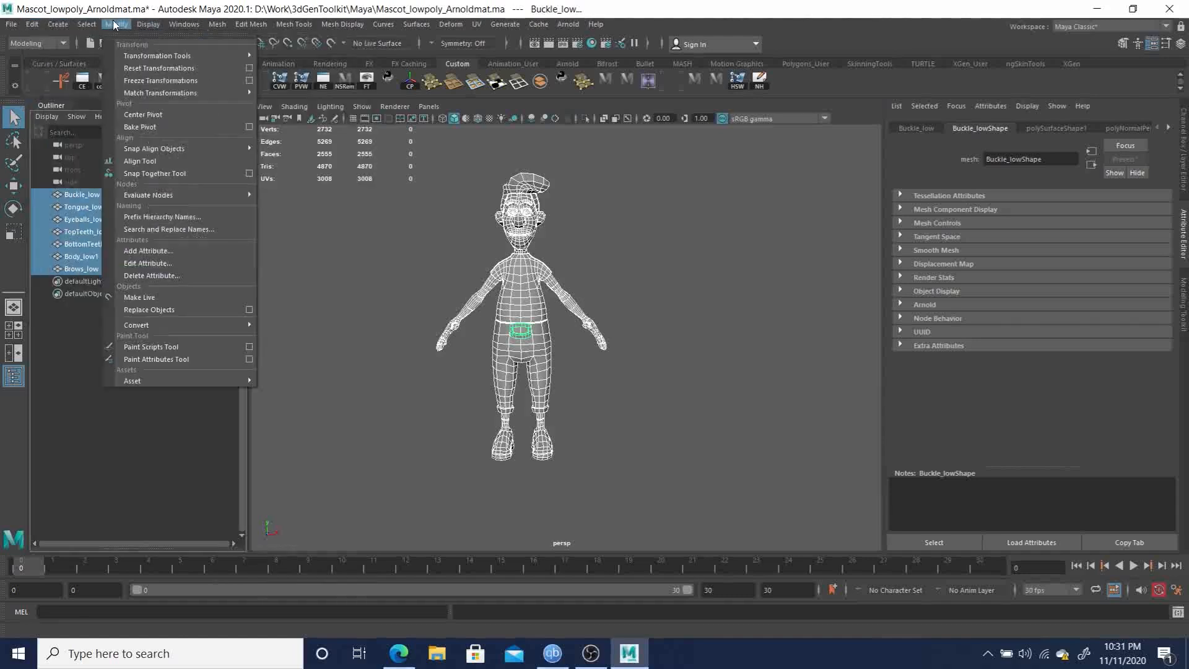
{"action": "left_click", "coordinate": [159, 80]}
Step: Delete the construction history of the seven selected meshes and clear the selection
{"action": "left_click", "coordinate": [32, 24]}
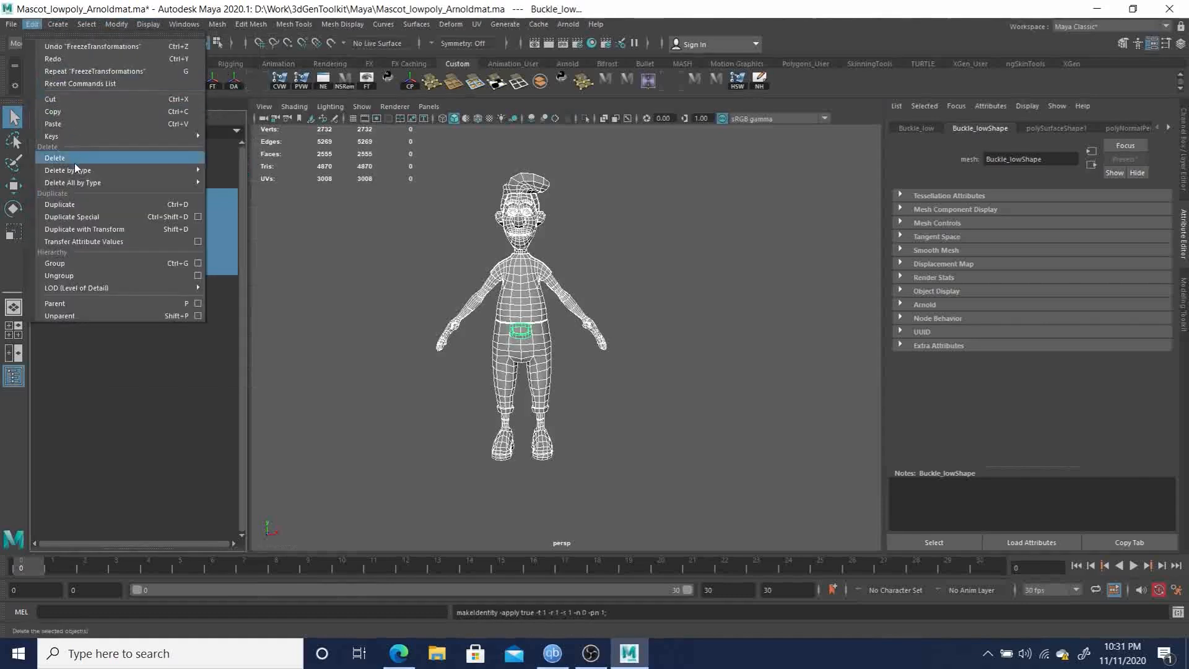
{"action": "mouse_move", "coordinate": [76, 171]}
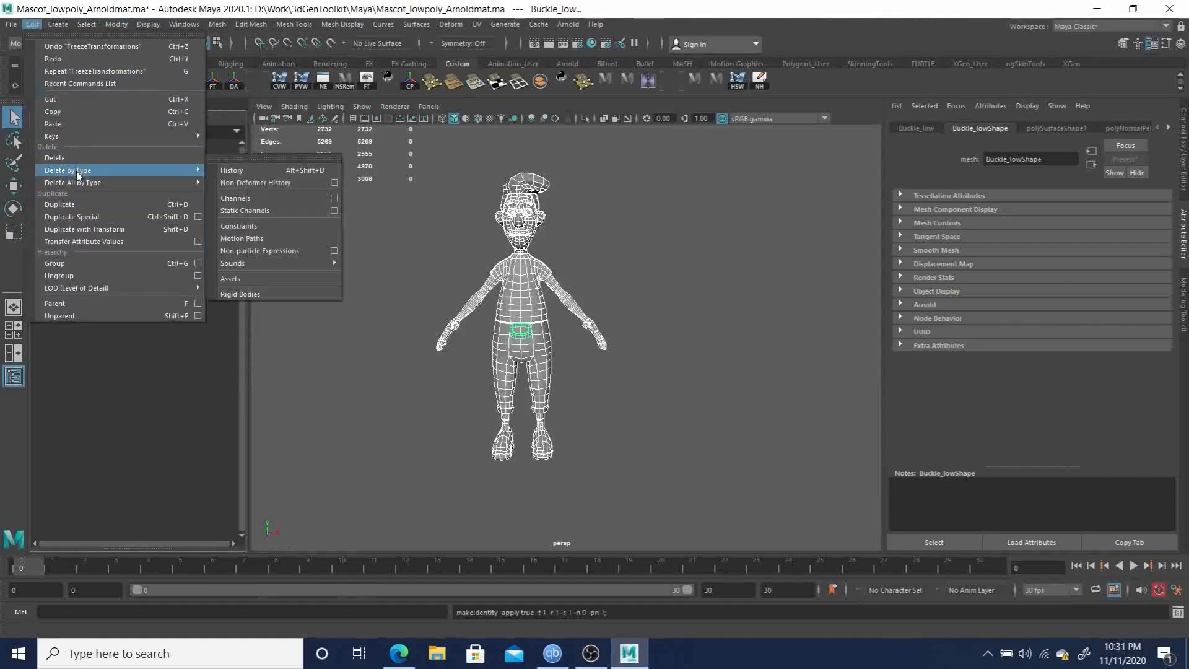
{"action": "left_click", "coordinate": [243, 169]}
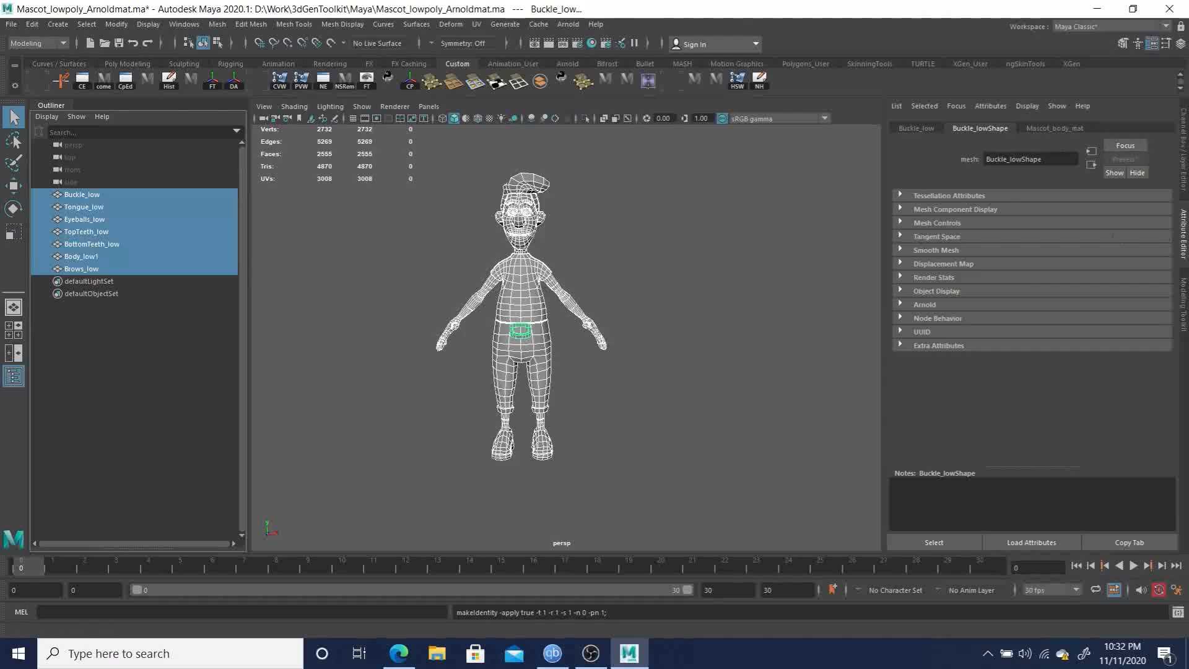
{"action": "left_click", "coordinate": [679, 215]}
Step: Check the translate, rotate and scale values of each mascot mesh, ending on Body_low1
{"action": "left_click", "coordinate": [82, 195]}
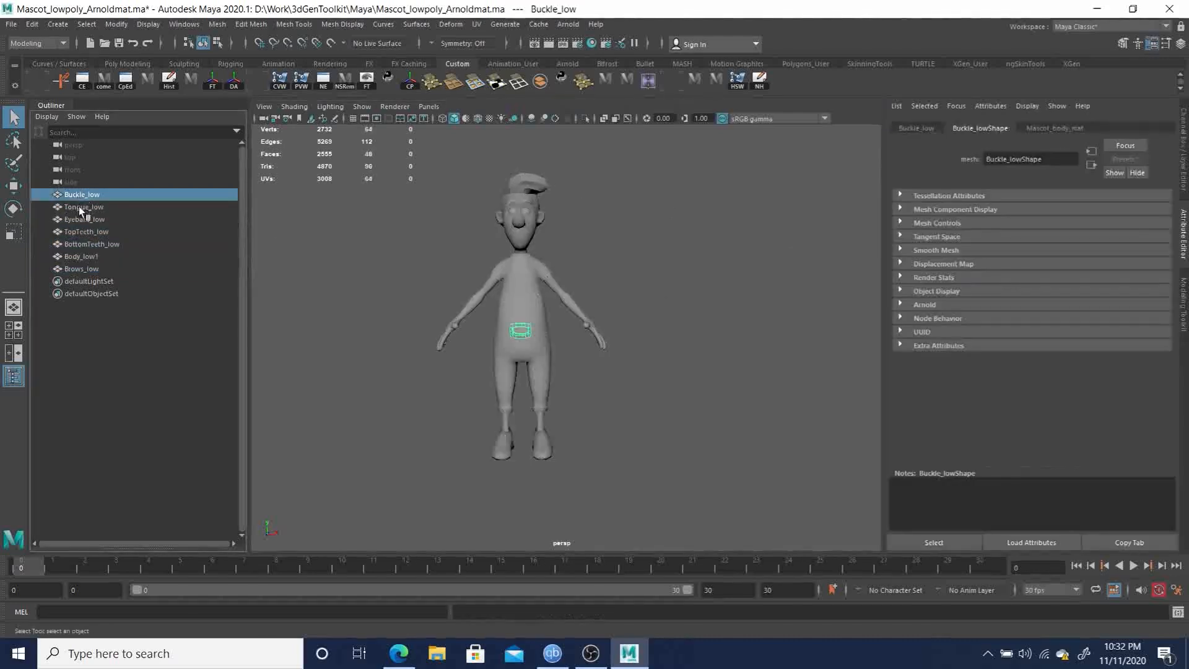
{"action": "key", "text": "ctrl+a"}
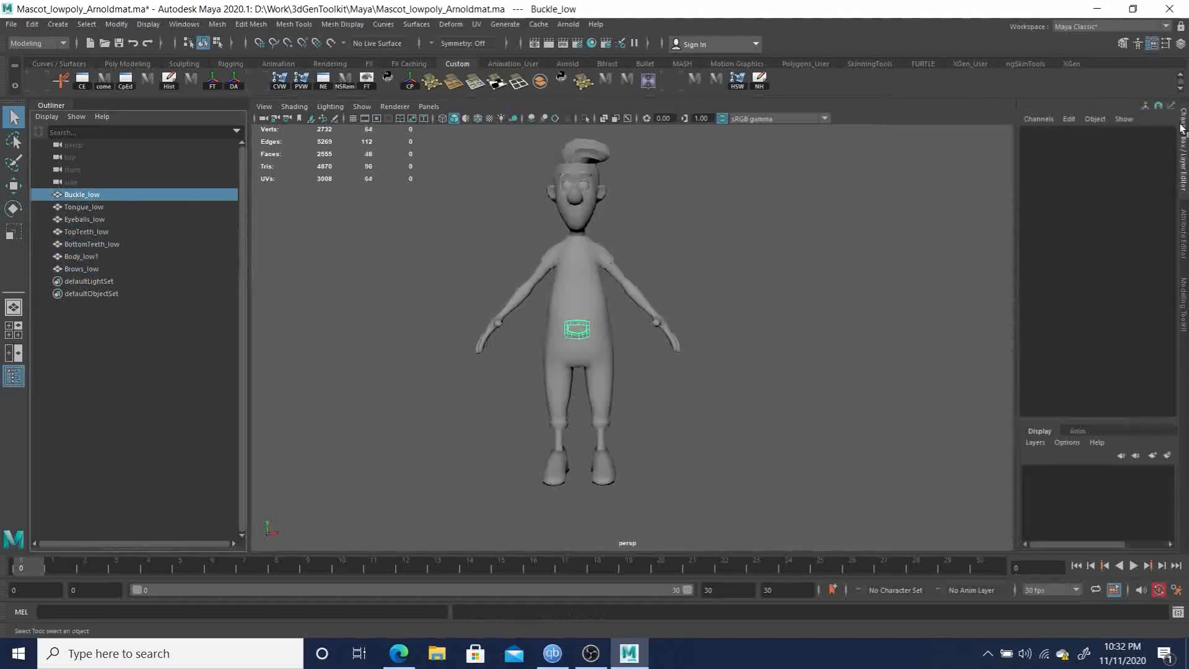
{"action": "left_click", "coordinate": [80, 206]}
{"action": "left_click", "coordinate": [88, 218]}
{"action": "left_click", "coordinate": [95, 233]}
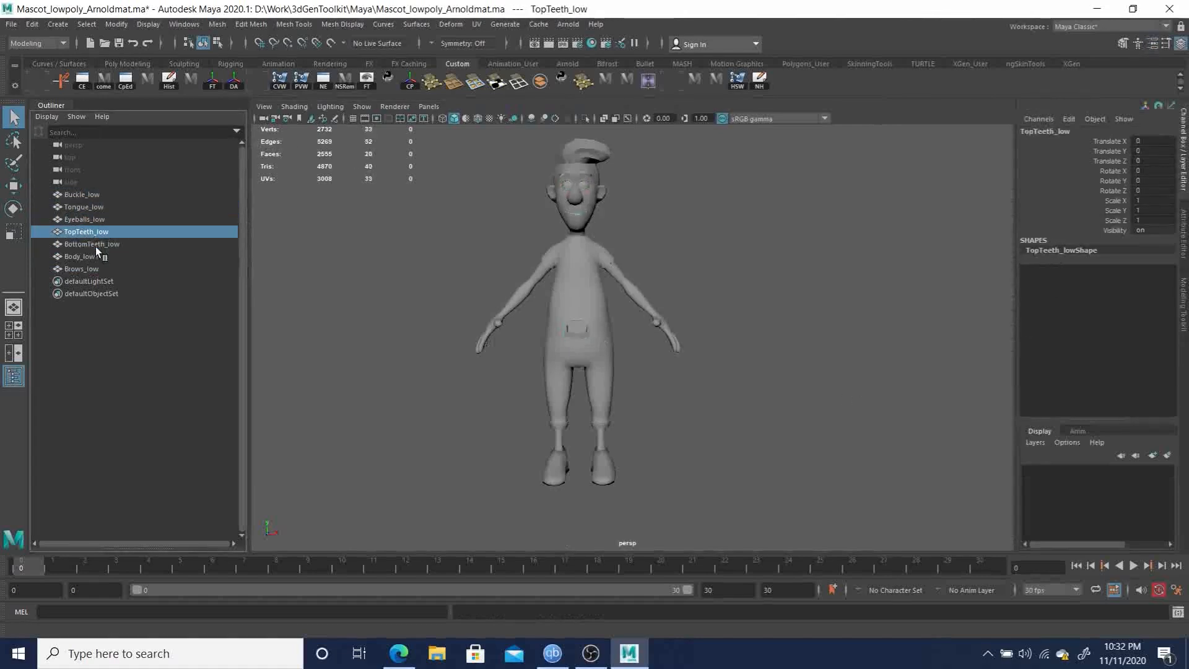
{"action": "left_click", "coordinate": [95, 245]}
{"action": "left_click", "coordinate": [90, 256]}
{"action": "left_click", "coordinate": [87, 266]}
{"action": "left_click", "coordinate": [82, 256]}
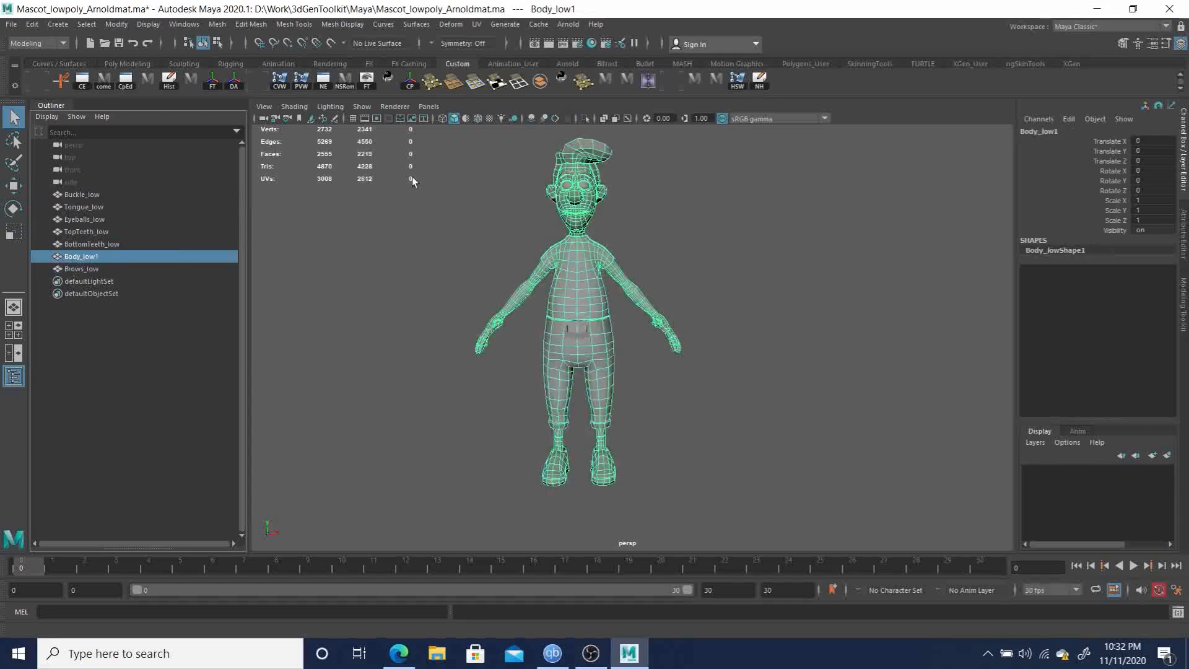
Step: Examine the head of Body_low1 up close from the front and side
{"action": "key", "text": "f"}
{"action": "scroll", "coordinate": [358, 197], "scroll_direction": "up", "scroll_amount": 3}
{"action": "right_click_drag", "start_coordinate": [358, 197], "coordinate": [526, 204], "text": "alt"}
{"action": "middle_click_drag", "start_coordinate": [526, 204], "coordinate": [826, 456], "text": "alt"}
{"action": "left_click_drag", "start_coordinate": [826, 455], "coordinate": [892, 452], "text": "alt"}
{"action": "middle_click_drag", "start_coordinate": [787, 275], "coordinate": [622, 334], "text": "alt"}
{"action": "right_click_drag", "start_coordinate": [623, 335], "coordinate": [650, 334], "text": "alt"}
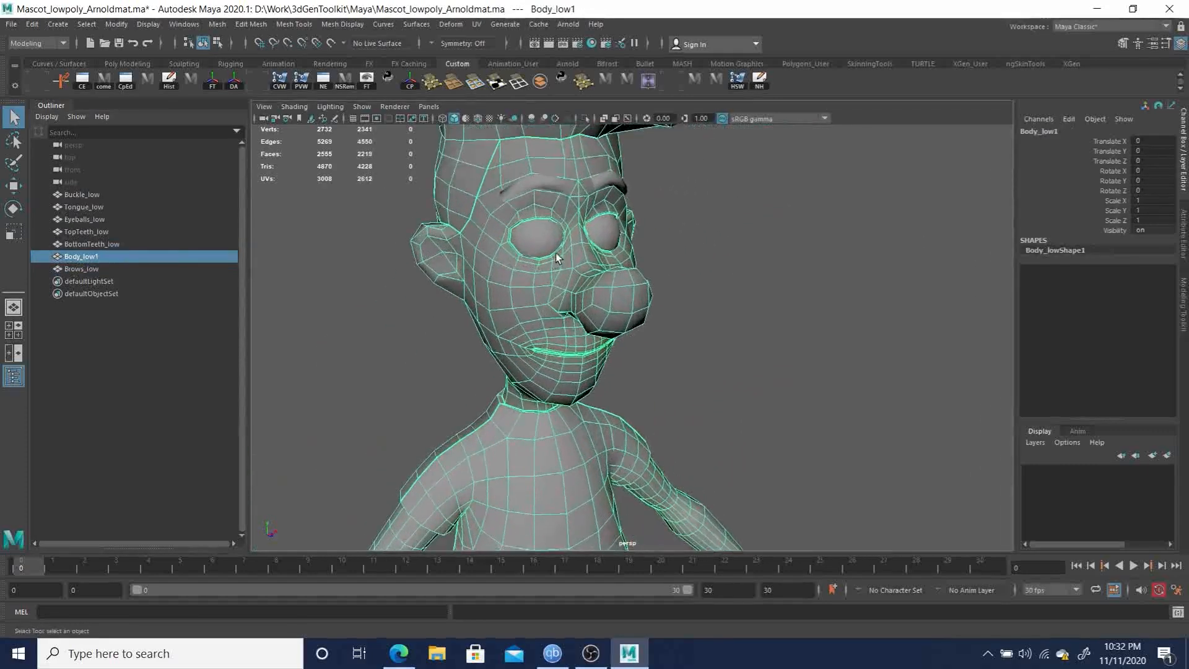
{"action": "left_click_drag", "start_coordinate": [560, 310], "coordinate": [581, 264], "text": "alt"}
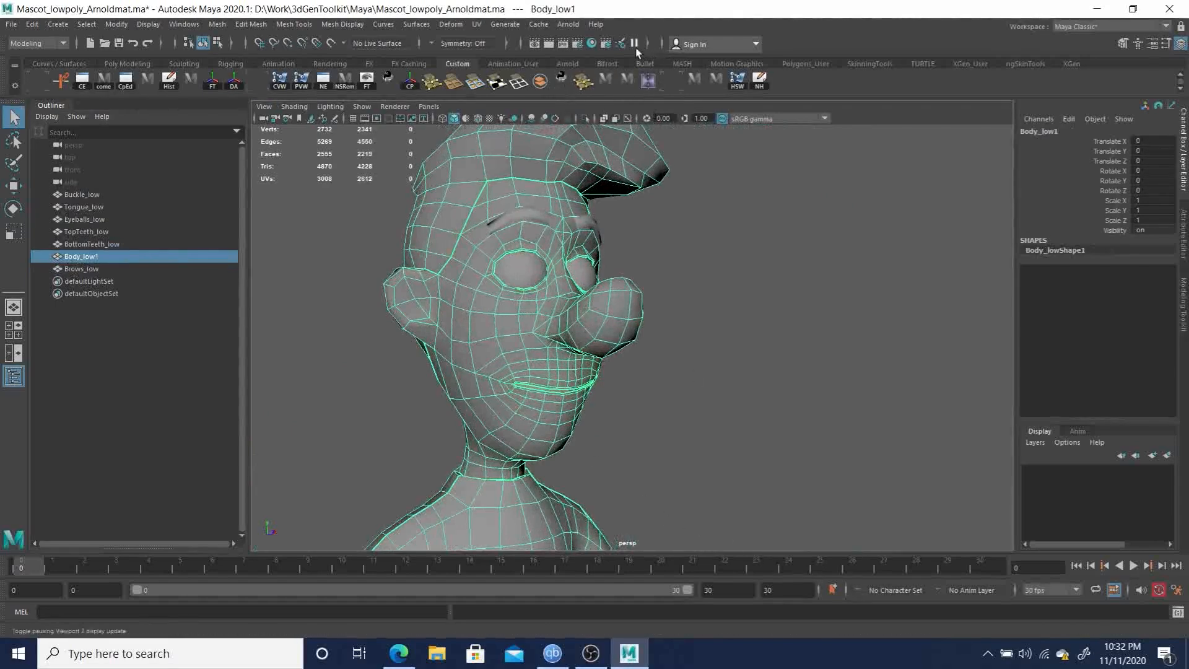
Step: Delete the scene's unused shading nodes in the Hypershade
{"action": "left_click", "coordinate": [592, 43]}
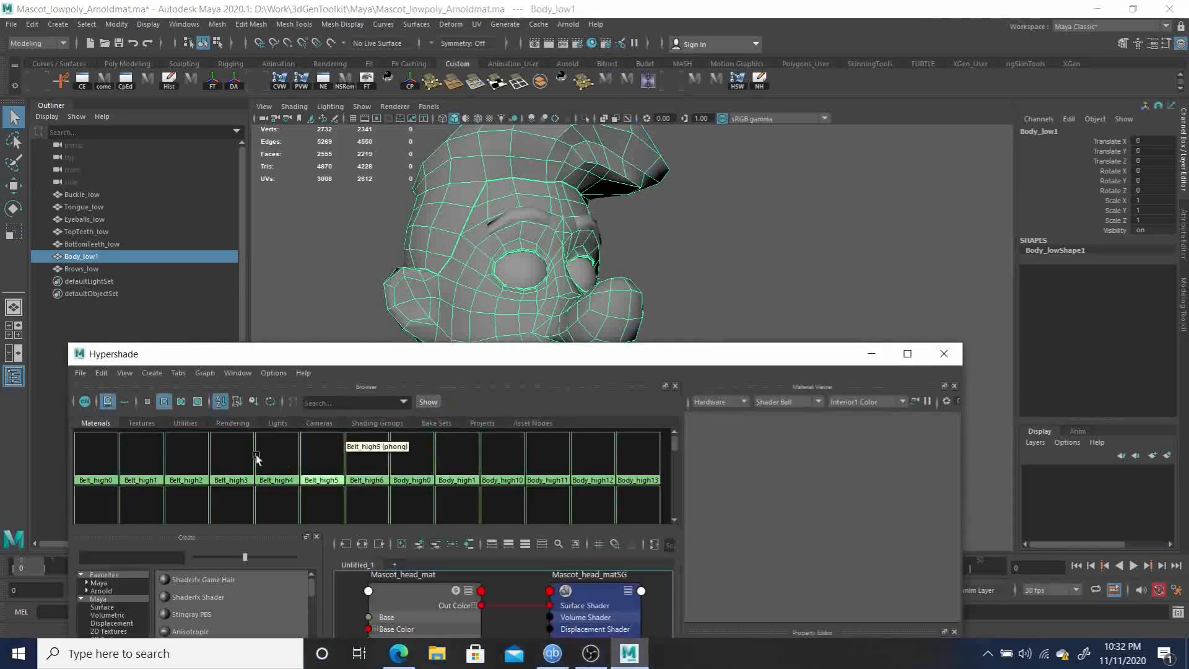
{"action": "left_click", "coordinate": [101, 374]}
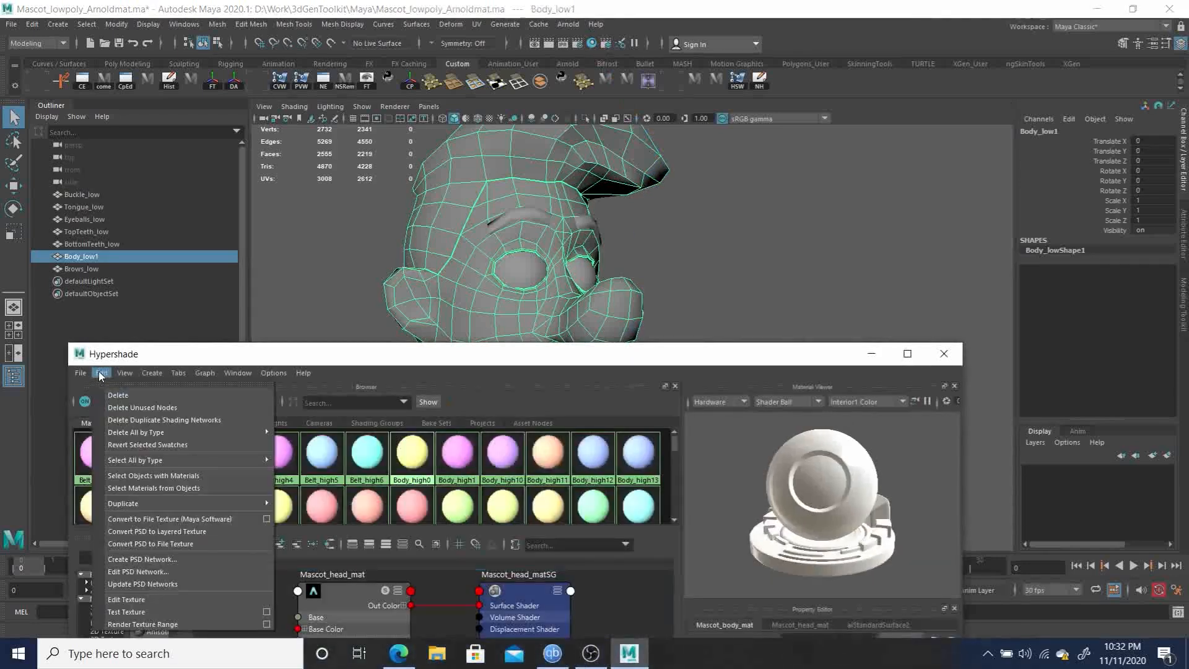
{"action": "left_click", "coordinate": [145, 409]}
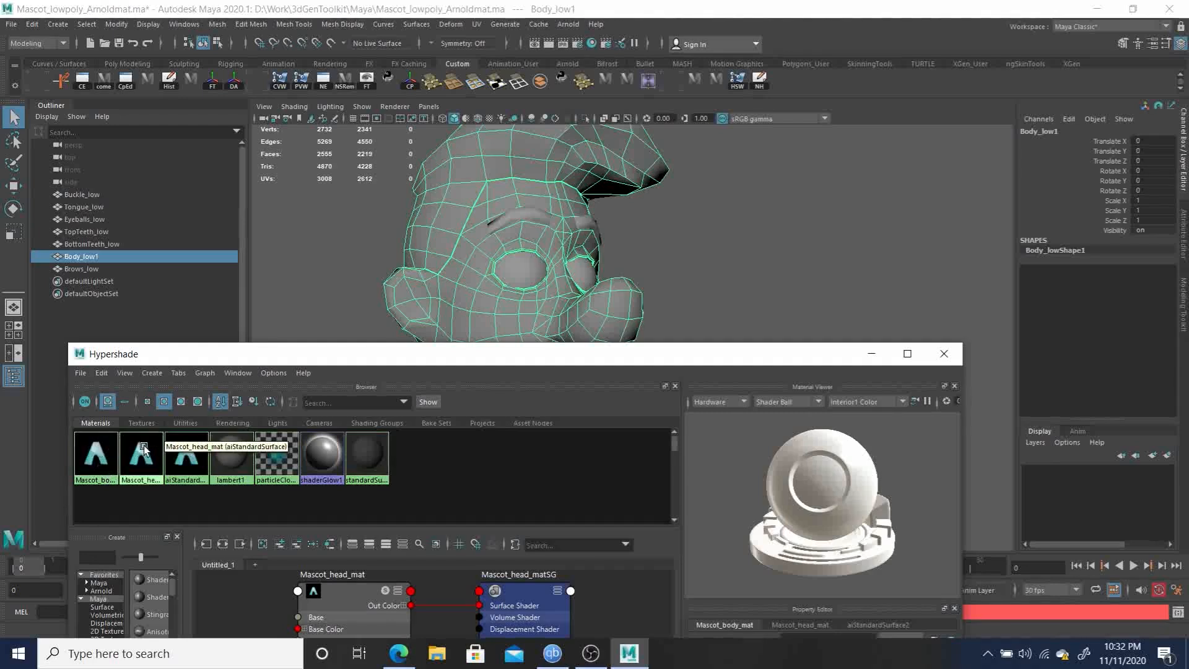
Step: Delete the extra aiStandardSurface material beside Mascot_head_mat and close the Hypershade
{"action": "left_click", "coordinate": [99, 450]}
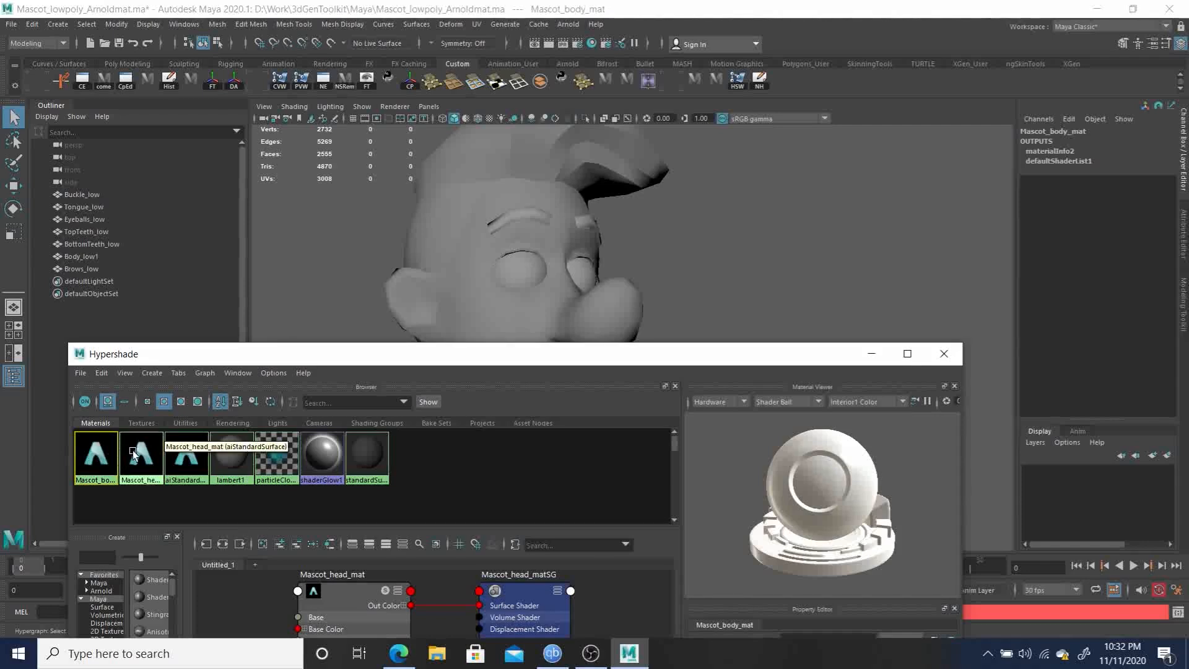
{"action": "left_click", "coordinate": [192, 457]}
{"action": "key", "text": "Delete"}
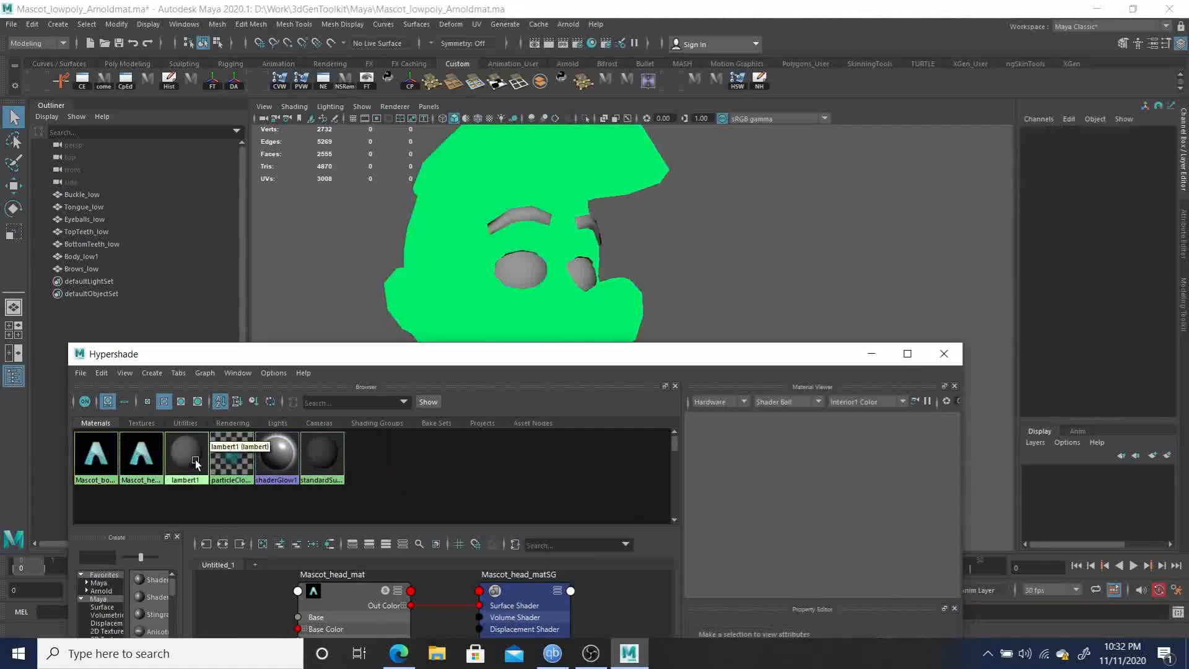
{"action": "left_click_drag", "start_coordinate": [744, 218], "coordinate": [706, 251], "text": "alt"}
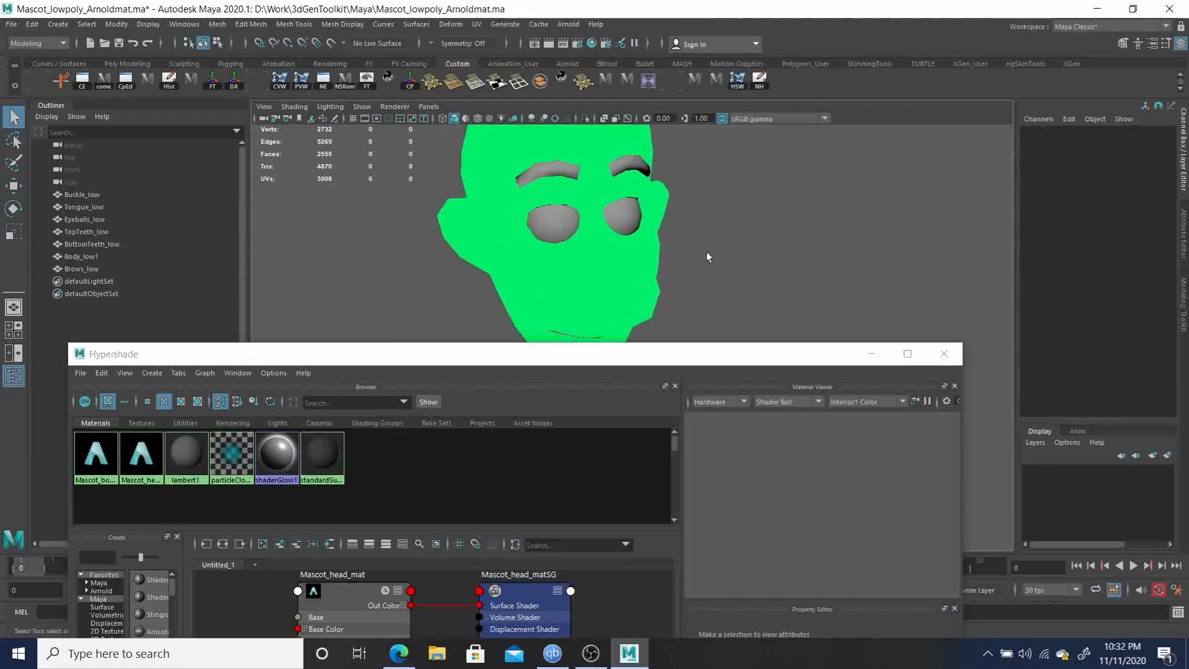
{"action": "left_click", "coordinate": [944, 354]}
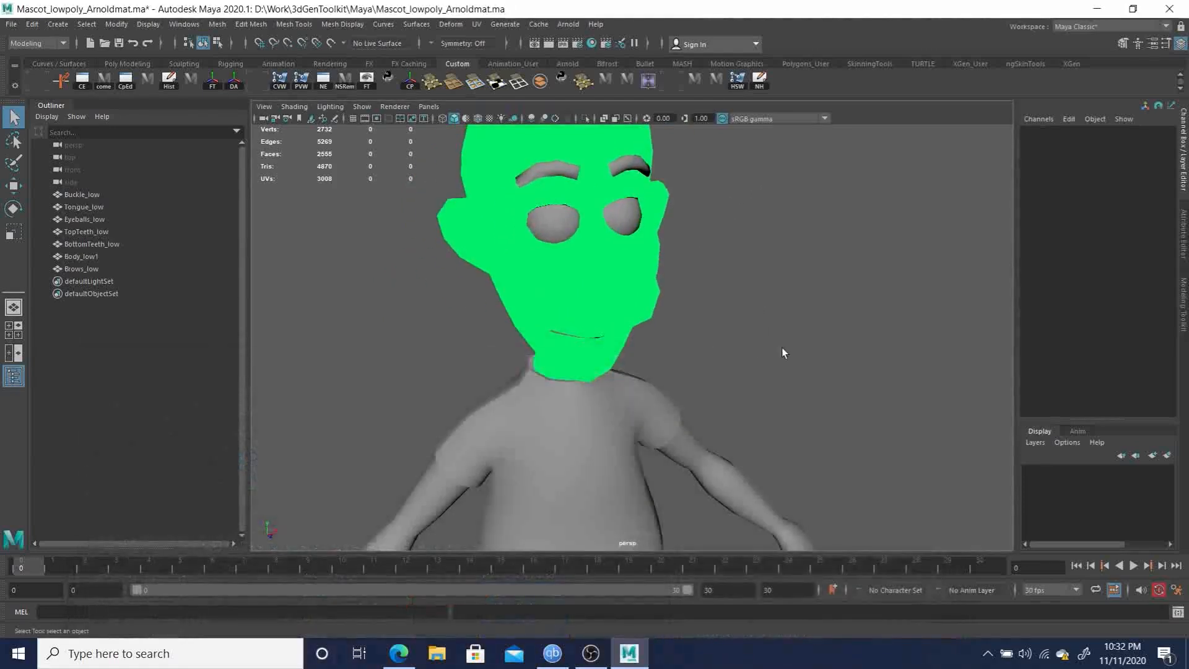
Step: Select the face skin shell and the hair shell of Body_low1 as faces
{"action": "left_click_drag", "start_coordinate": [781, 347], "coordinate": [621, 306], "text": "alt"}
{"action": "left_click", "coordinate": [618, 307]}
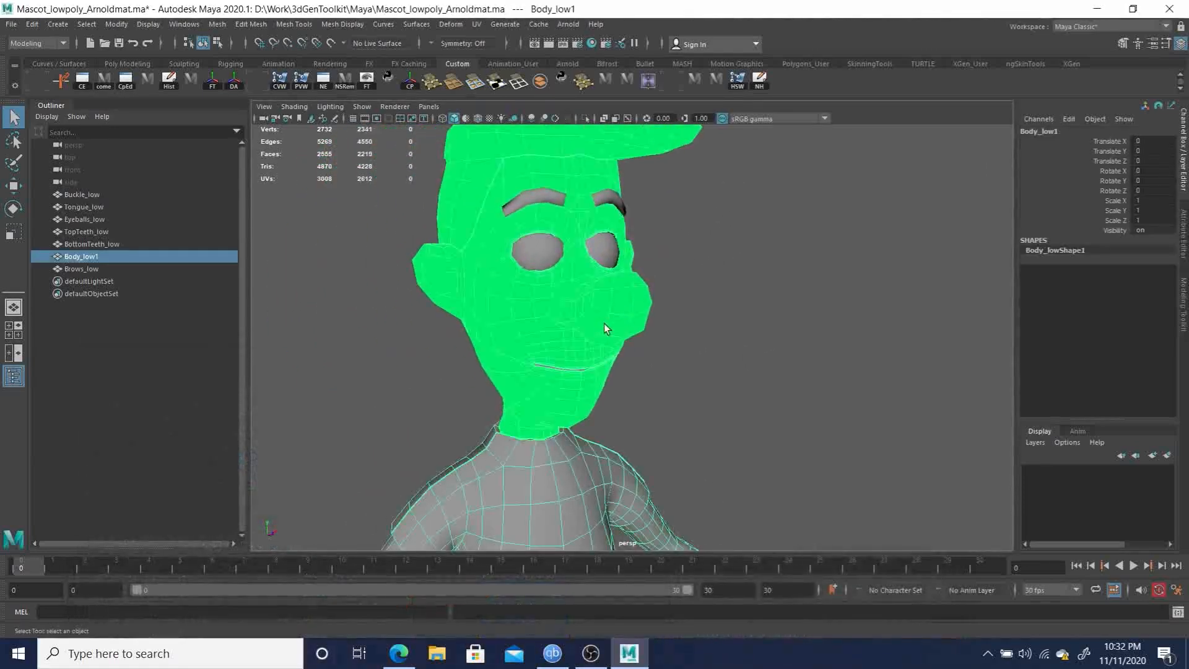
{"action": "right_click_drag", "start_coordinate": [592, 318], "coordinate": [625, 314]}
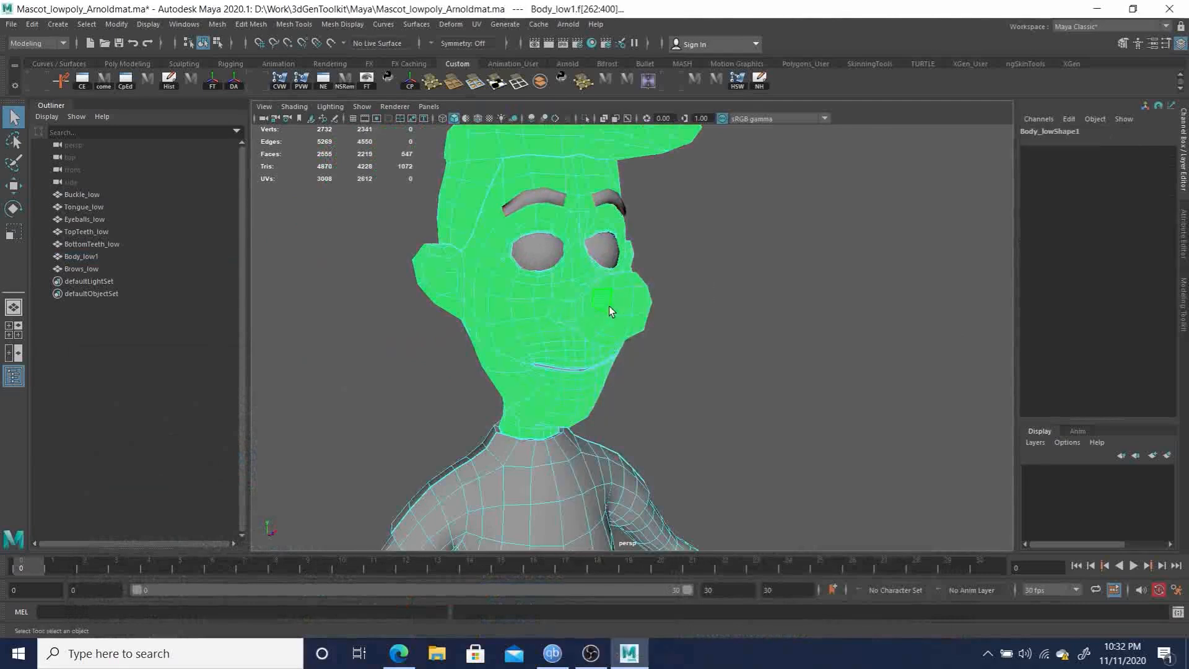
{"action": "left_click", "coordinate": [746, 320]}
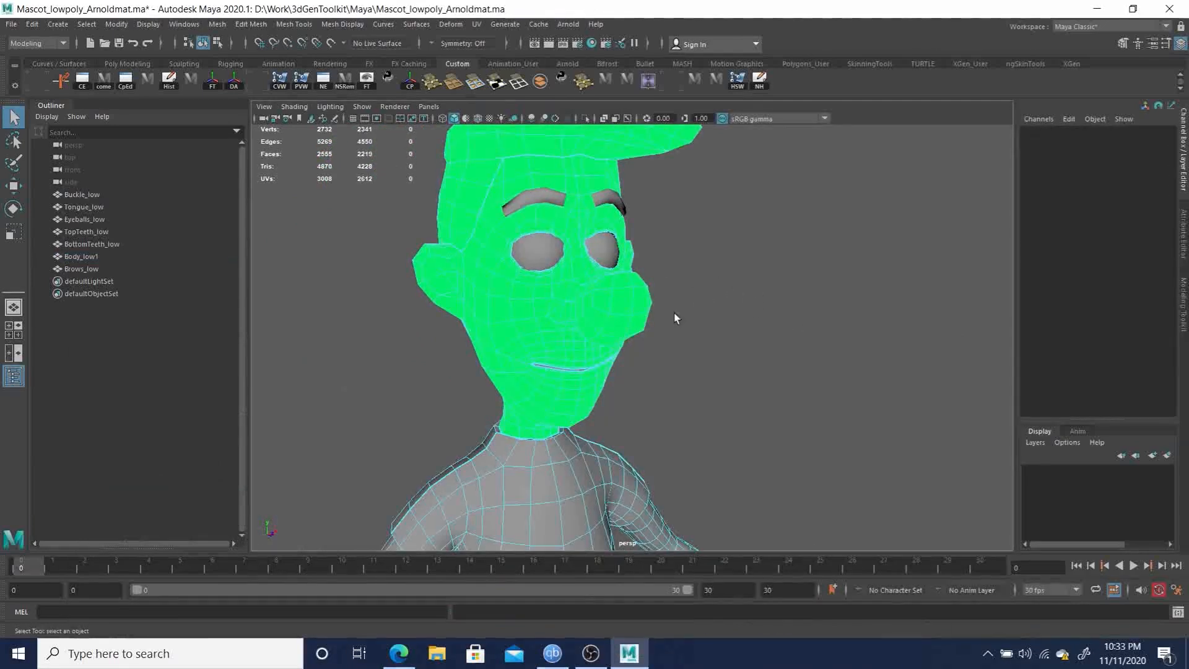
{"action": "right_click", "coordinate": [596, 301]}
{"action": "right_click_drag", "start_coordinate": [595, 299], "coordinate": [596, 333]}
{"action": "left_click", "coordinate": [626, 303]}
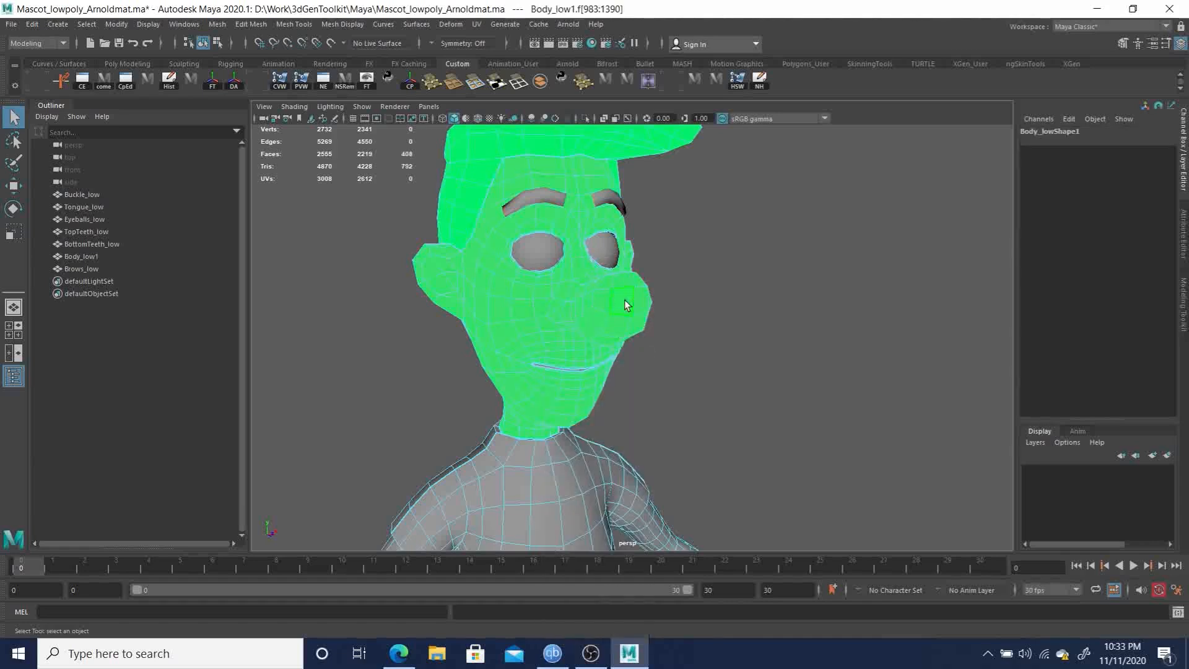
{"action": "left_click_drag", "start_coordinate": [560, 358], "coordinate": [528, 267], "text": "alt"}
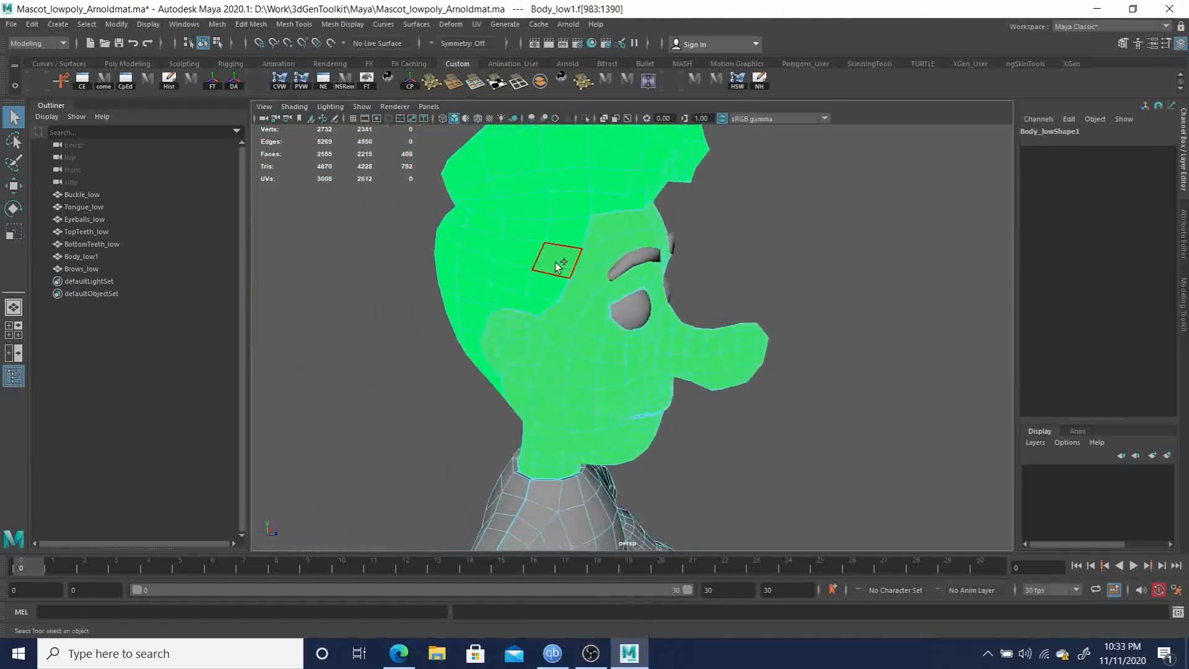
{"action": "double_click", "coordinate": [562, 262], "text": "shift"}
Step: Assign the existing Mascot_head_mat material to the selected head faces and return to object selection with nothing selected
{"action": "left_click_drag", "start_coordinate": [712, 312], "coordinate": [610, 279], "text": "alt"}
{"action": "right_click", "coordinate": [664, 317]}
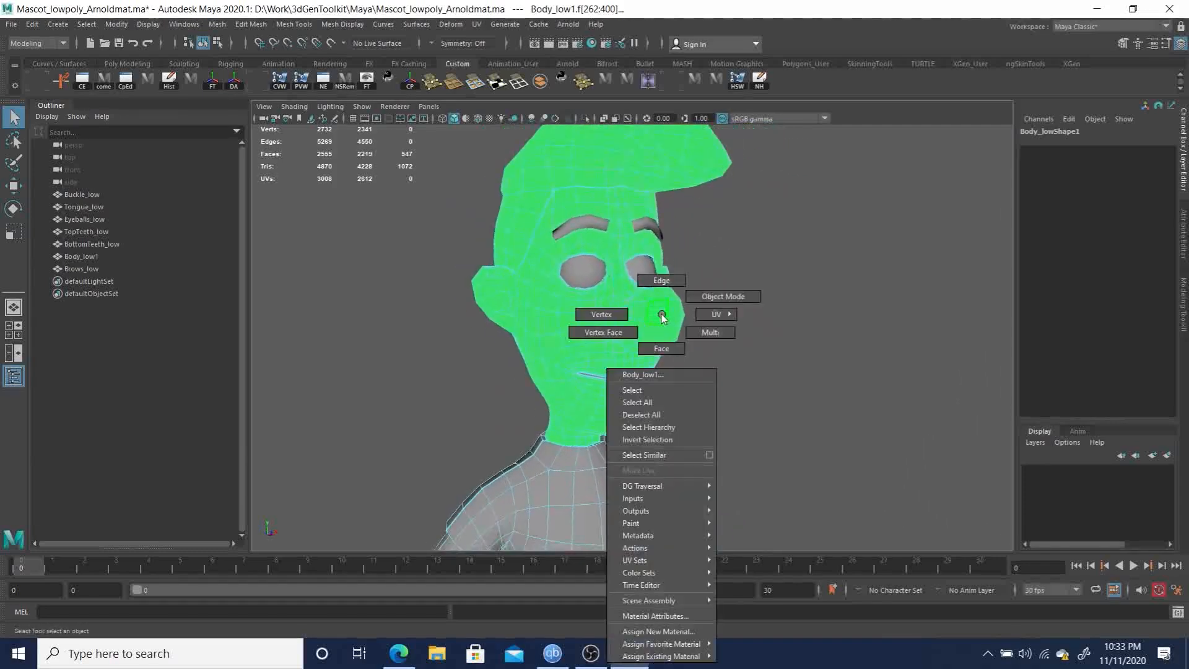
{"action": "mouse_move", "coordinate": [679, 656]}
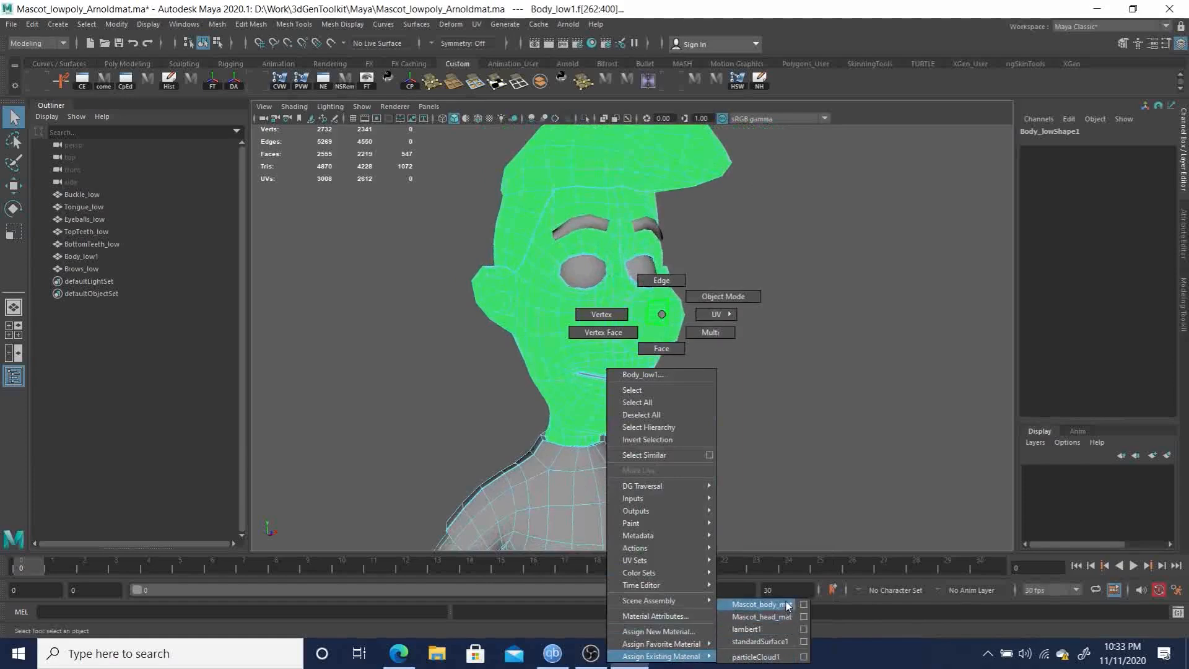
{"action": "left_click", "coordinate": [763, 617]}
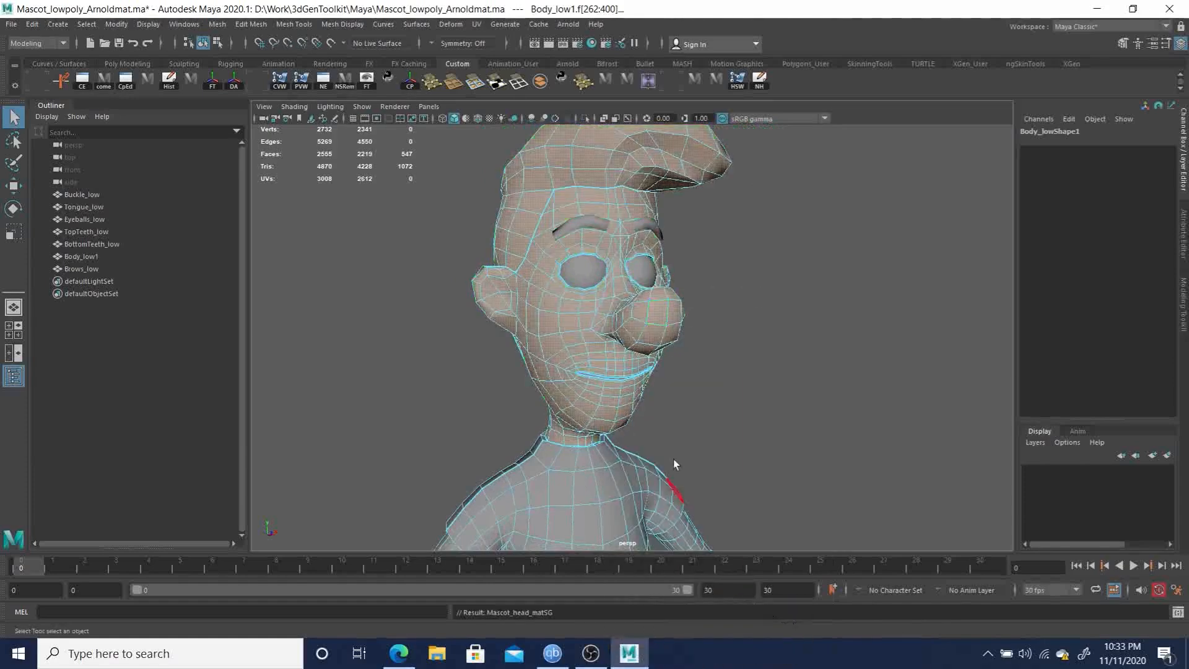
{"action": "scroll", "coordinate": [709, 335], "scroll_direction": "up", "scroll_amount": 3}
{"action": "left_click_drag", "start_coordinate": [708, 329], "coordinate": [638, 328], "text": "alt"}
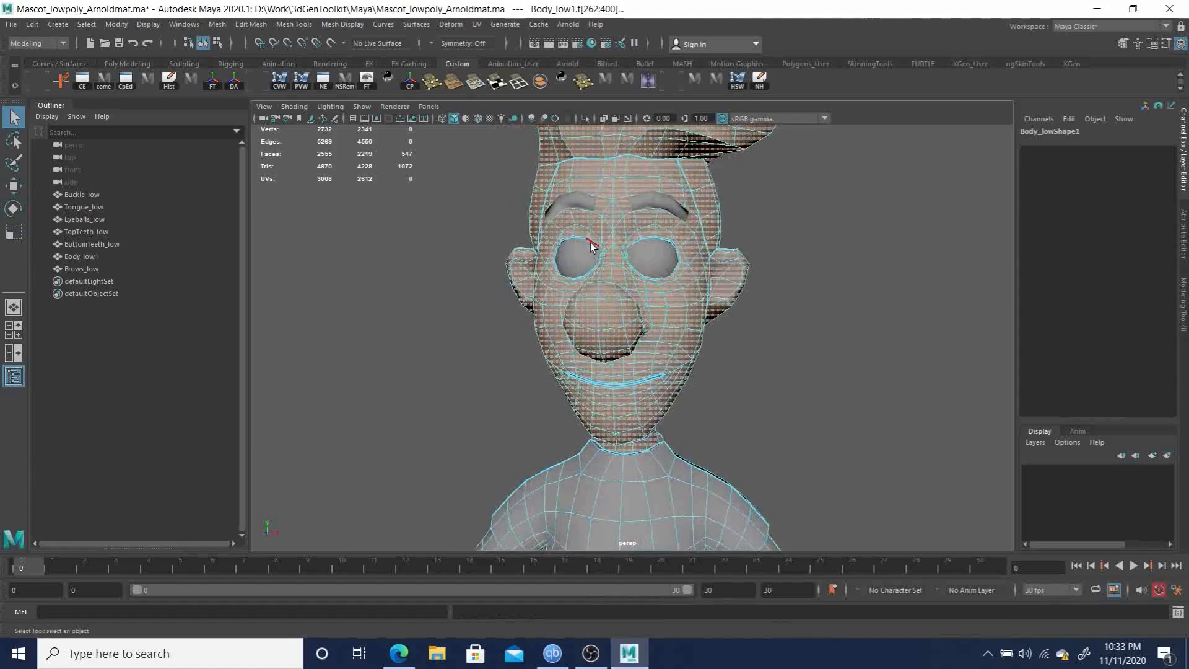
{"action": "key", "text": "F8"}
{"action": "left_click", "coordinate": [660, 259]}
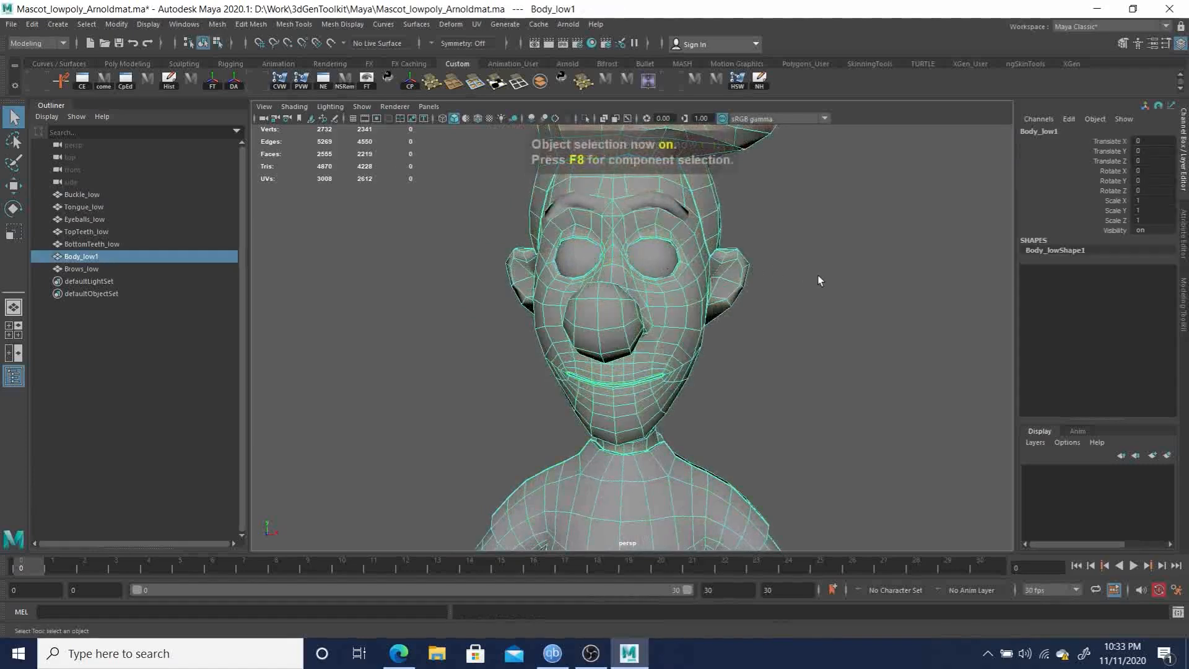
{"action": "left_click", "coordinate": [826, 324]}
Step: Assign the existing Mascot_head_mat material to the Eyeballs_low mesh
{"action": "left_click_drag", "start_coordinate": [826, 323], "coordinate": [605, 353], "text": "alt"}
{"action": "scroll", "coordinate": [605, 353], "scroll_direction": "up", "scroll_amount": 3}
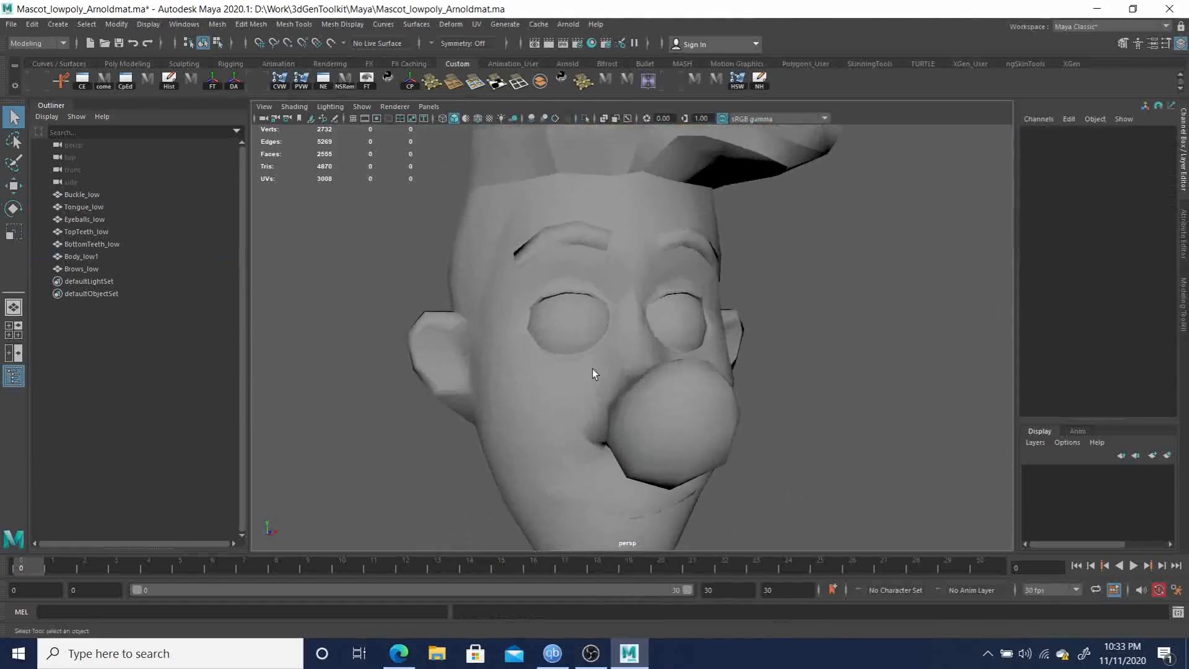
{"action": "left_click", "coordinate": [566, 333]}
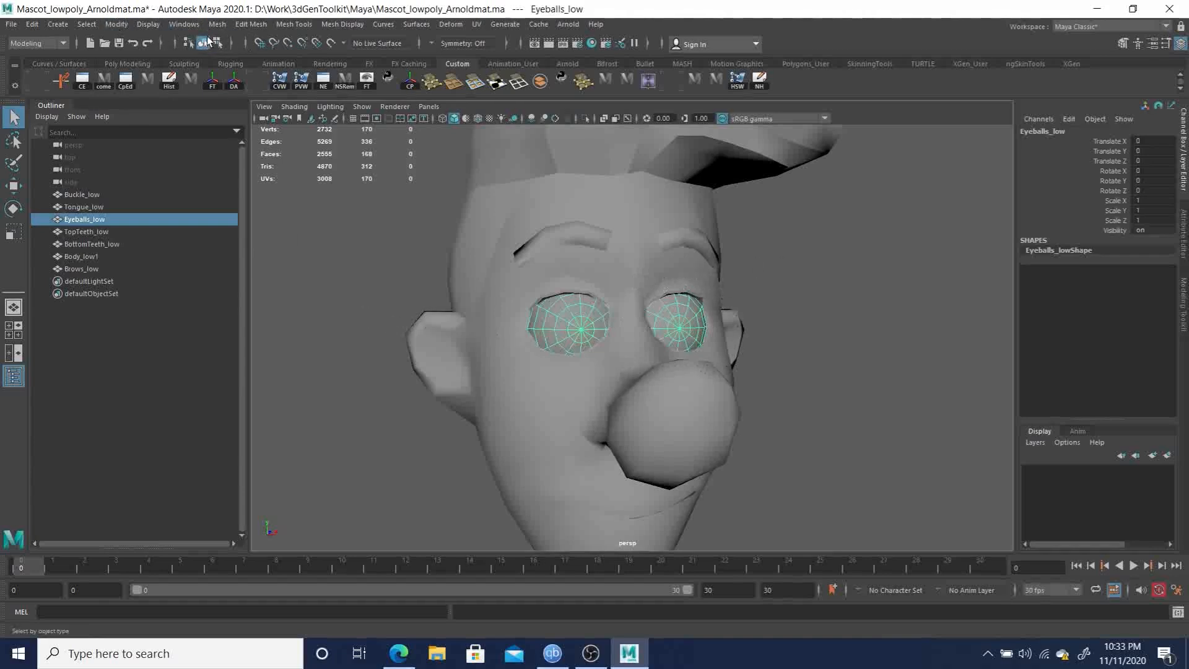
{"action": "right_click", "coordinate": [573, 330]}
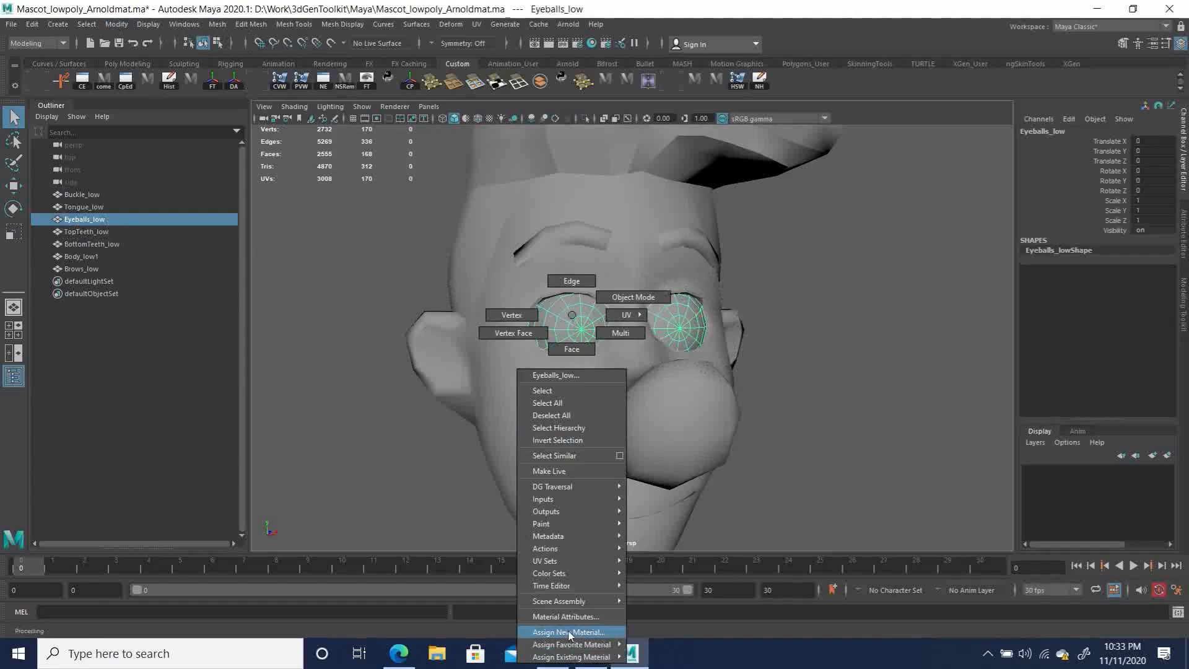
{"action": "mouse_move", "coordinate": [570, 646]}
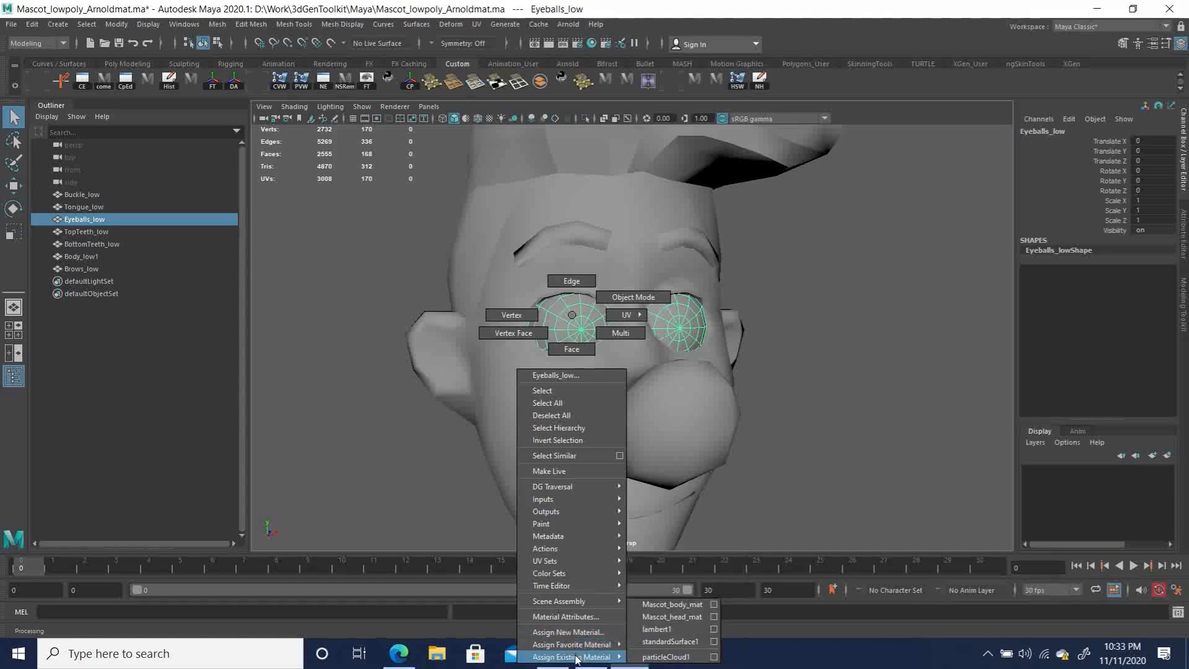
{"action": "left_click", "coordinate": [672, 616]}
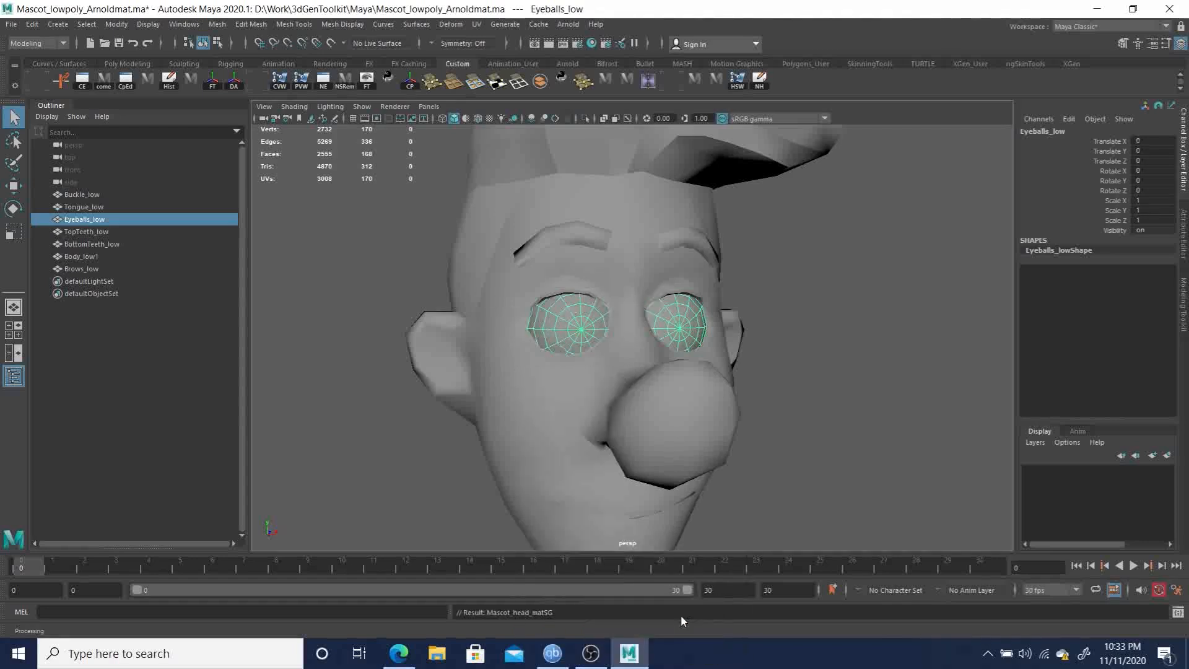
Step: Assign the existing Mascot_head_mat material to the Brows_low mesh
{"action": "left_click", "coordinate": [570, 229]}
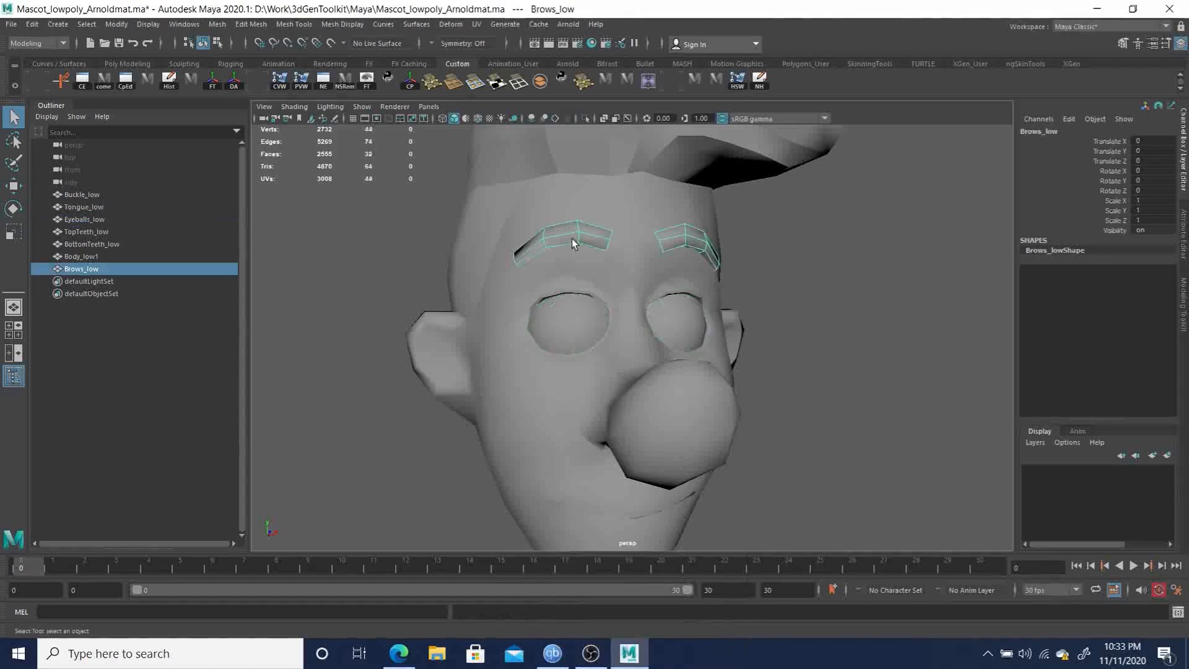
{"action": "right_click", "coordinate": [571, 232]}
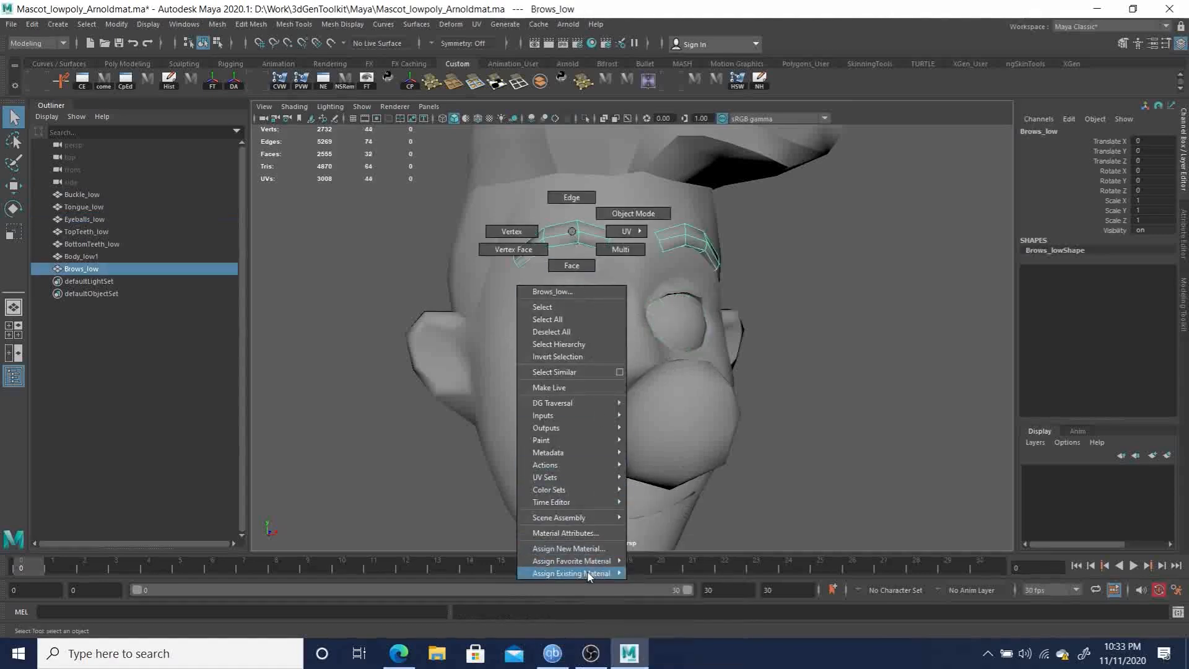
{"action": "mouse_move", "coordinate": [588, 572]}
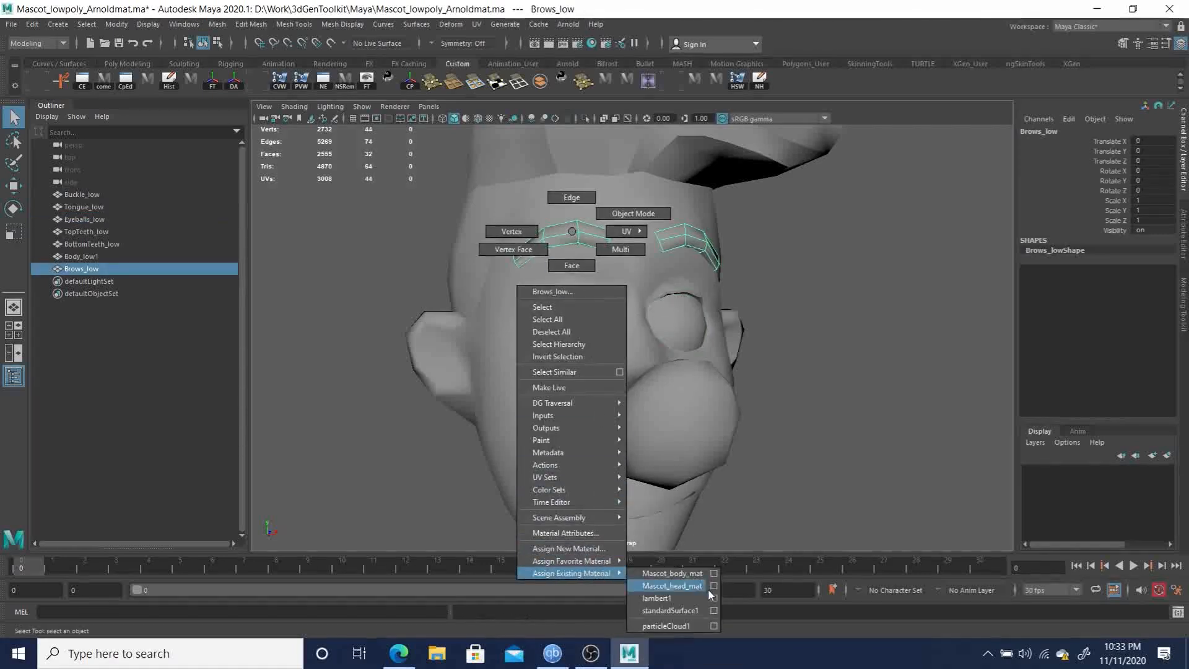
{"action": "left_click", "coordinate": [675, 586]}
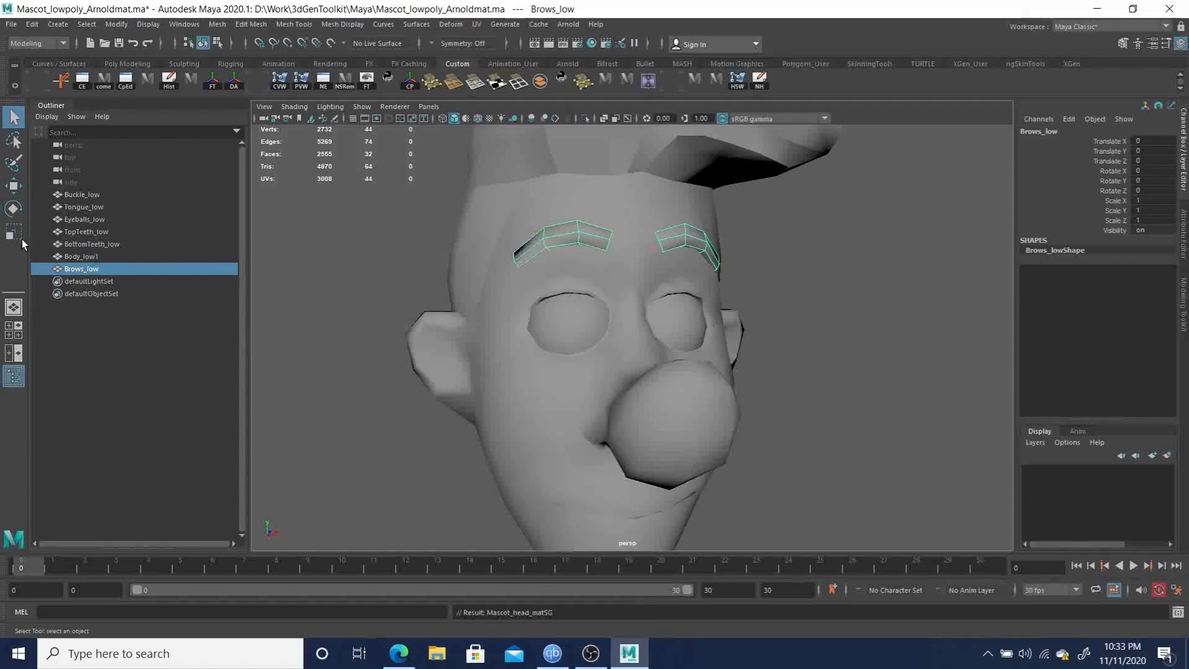
Step: Assign Mascot_head_mat to BottomTeeth_low, TopTeeth_low and Tongue_low together through the Hypershade, and close the Hypershade
{"action": "left_click", "coordinate": [91, 243]}
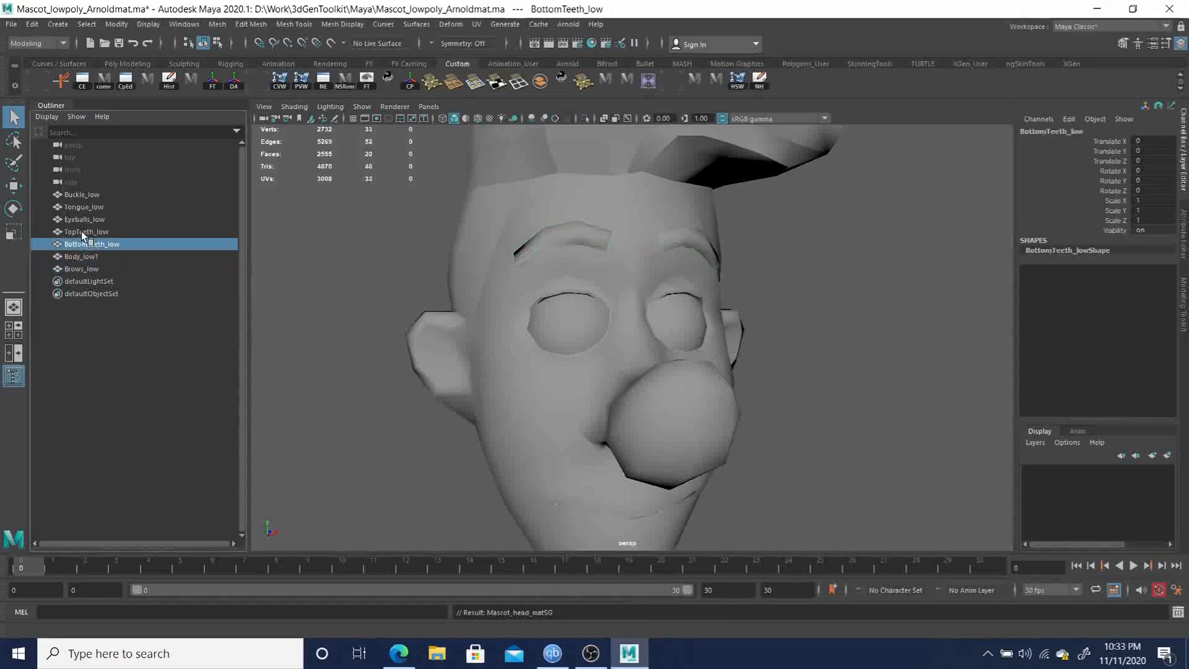
{"action": "left_click", "coordinate": [80, 231], "text": "ctrl"}
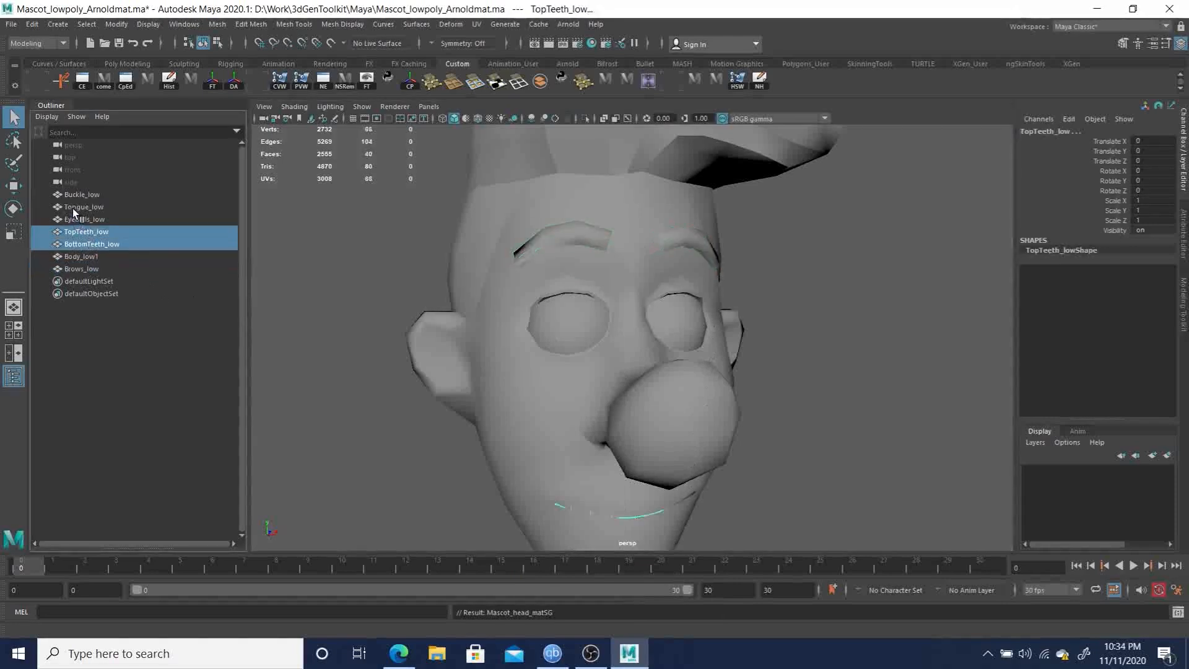
{"action": "left_click", "coordinate": [74, 207], "text": "ctrl"}
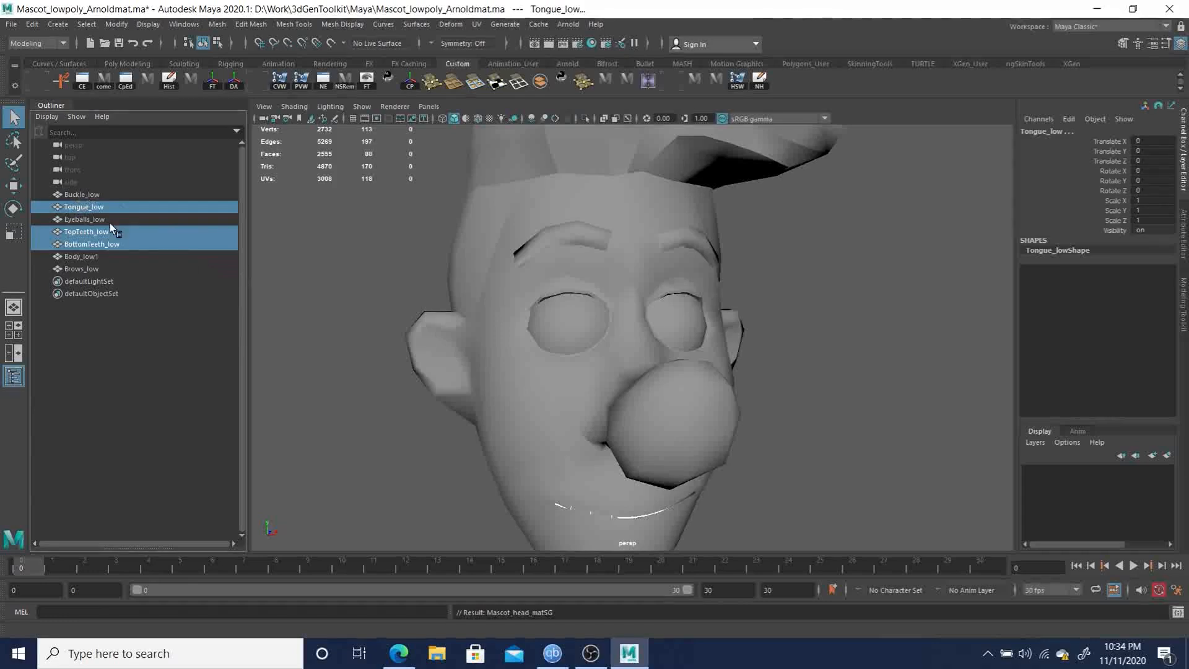
{"action": "right_click", "coordinate": [90, 235]}
{"action": "left_click", "coordinate": [83, 235]}
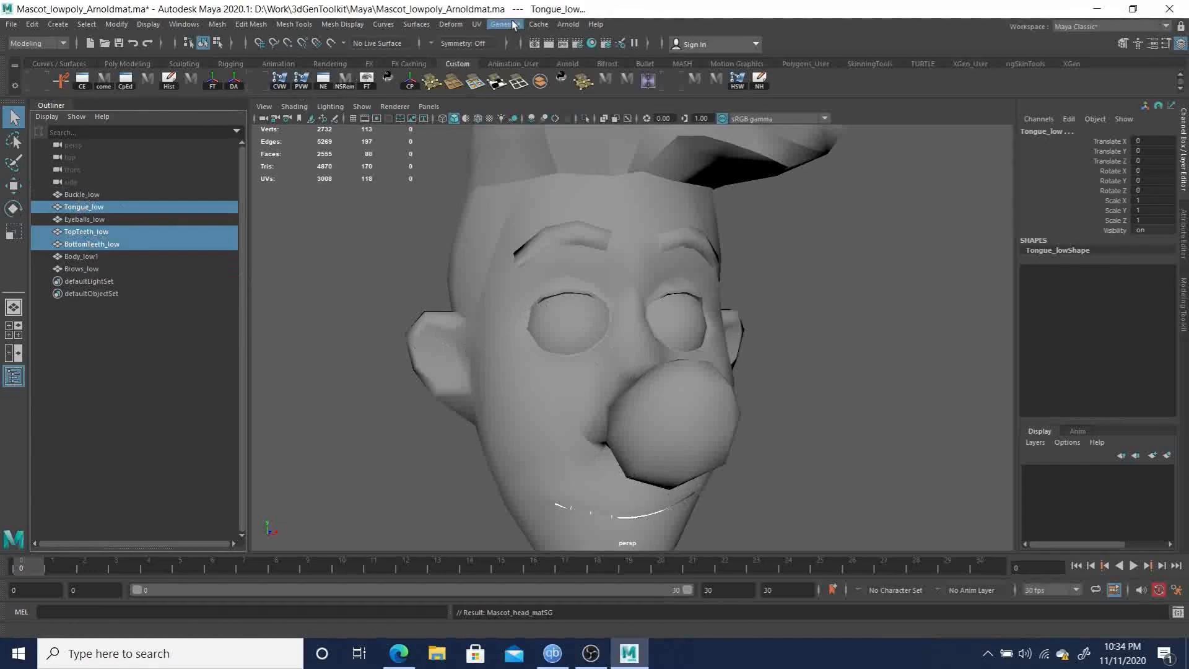
{"action": "left_click", "coordinate": [591, 44]}
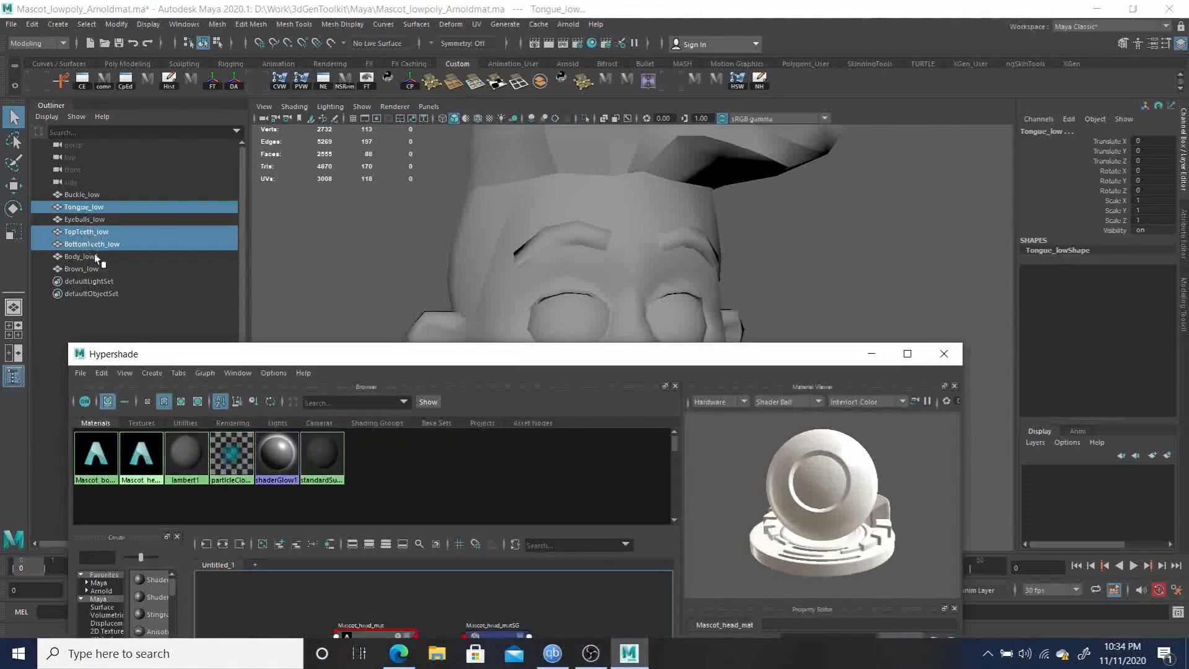
{"action": "right_click", "coordinate": [141, 459]}
{"action": "left_click", "coordinate": [142, 424]}
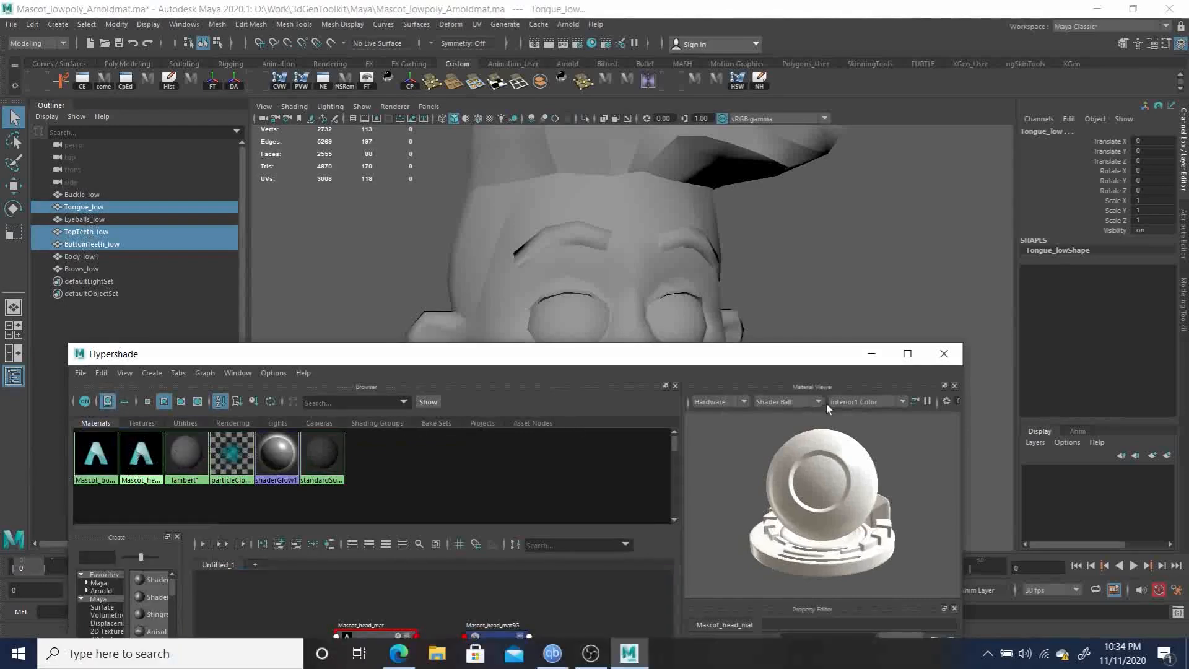
{"action": "right_click", "coordinate": [140, 459]}
{"action": "left_click", "coordinate": [139, 424]}
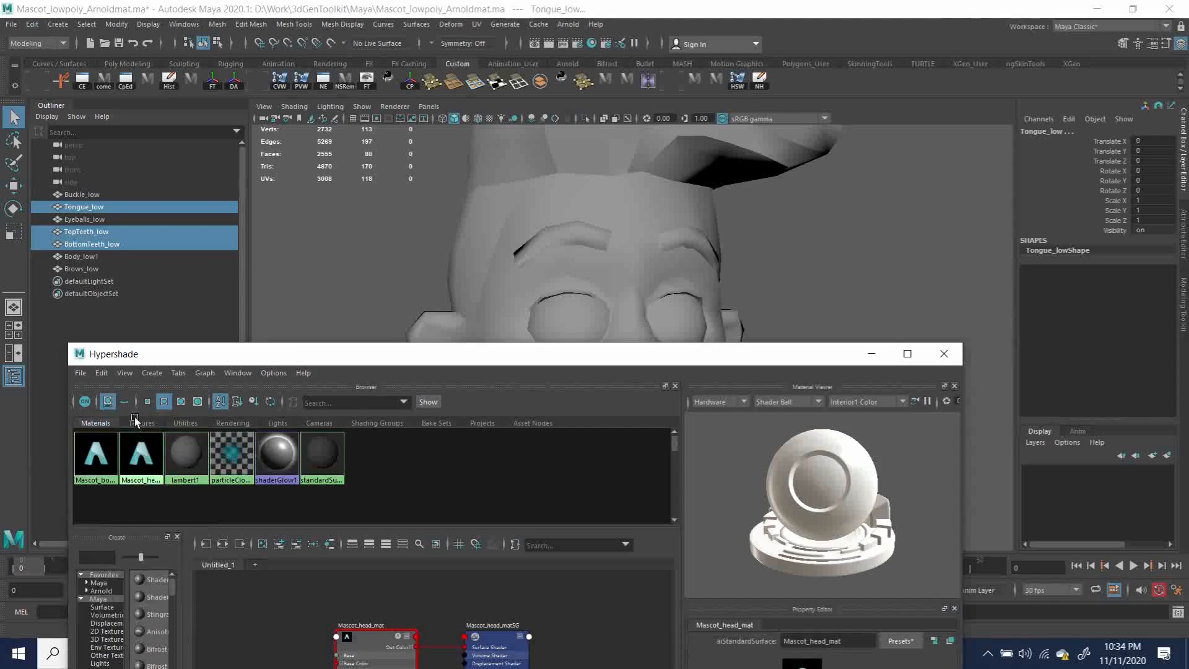
{"action": "left_click", "coordinate": [943, 354]}
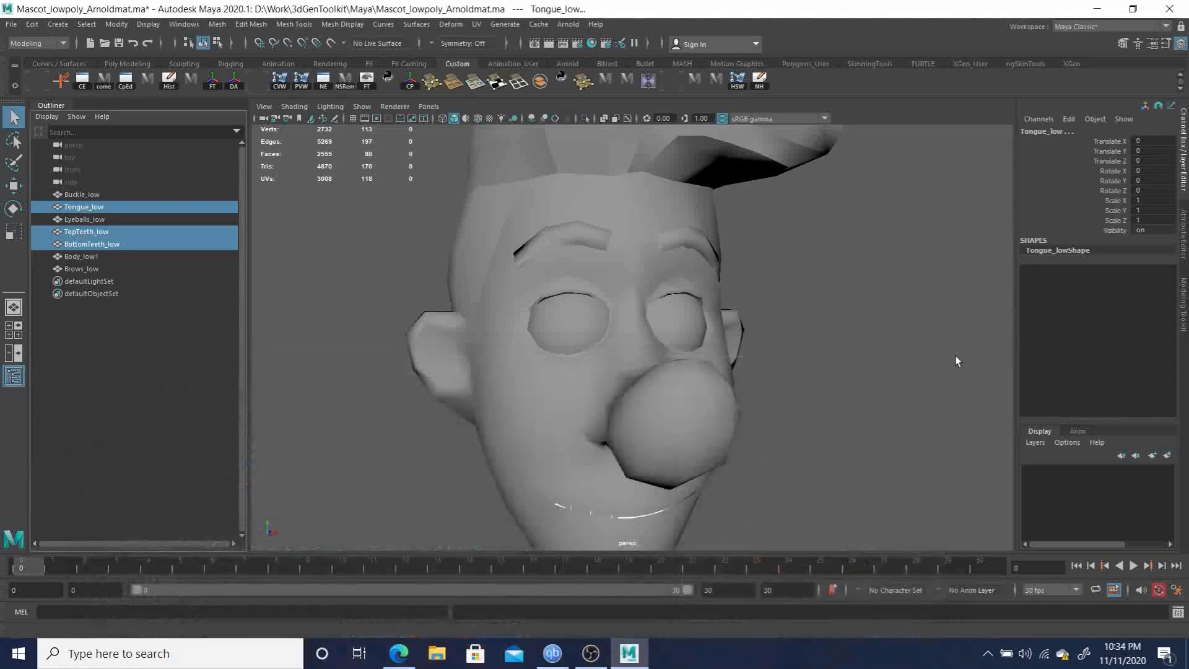
Step: Check in the Attribute Editor which material is assigned to each mesh, going from Brows_low through to Buckle_low
{"action": "middle_click_drag", "start_coordinate": [816, 393], "coordinate": [809, 277], "text": "alt"}
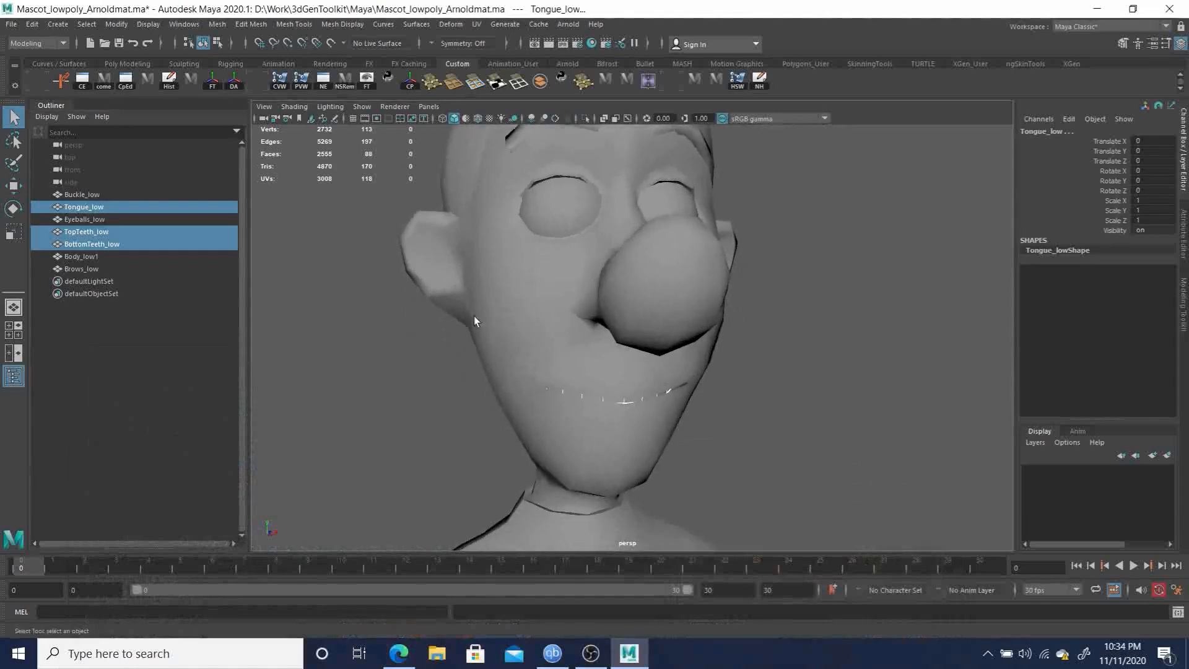
{"action": "middle_click_drag", "start_coordinate": [486, 423], "coordinate": [452, 333], "text": "alt"}
{"action": "right_click_drag", "start_coordinate": [452, 333], "coordinate": [287, 333], "text": "alt"}
{"action": "left_click_drag", "start_coordinate": [286, 333], "coordinate": [411, 329], "text": "alt"}
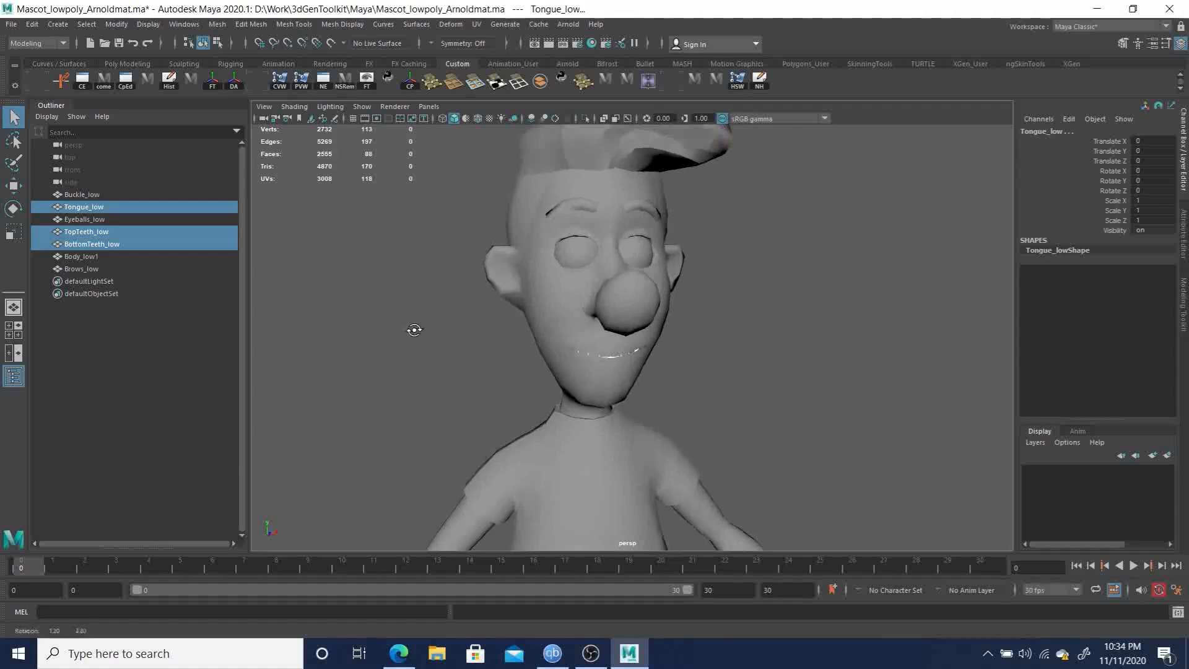
{"action": "left_click", "coordinate": [76, 267]}
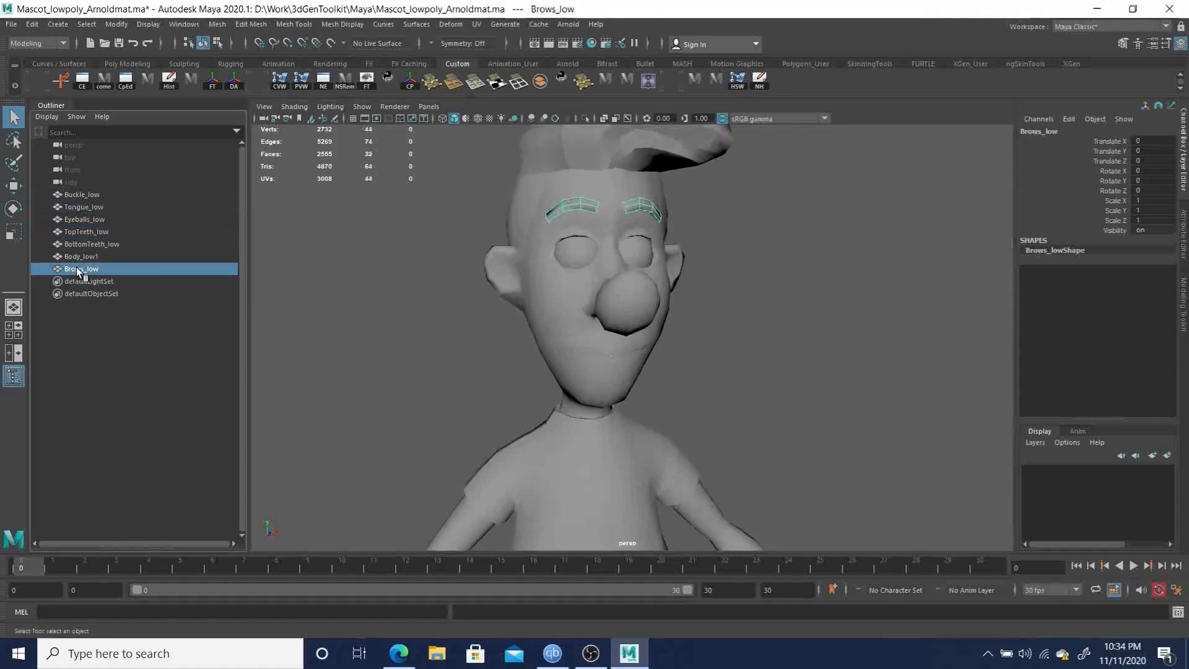
{"action": "key", "text": "ctrl+a"}
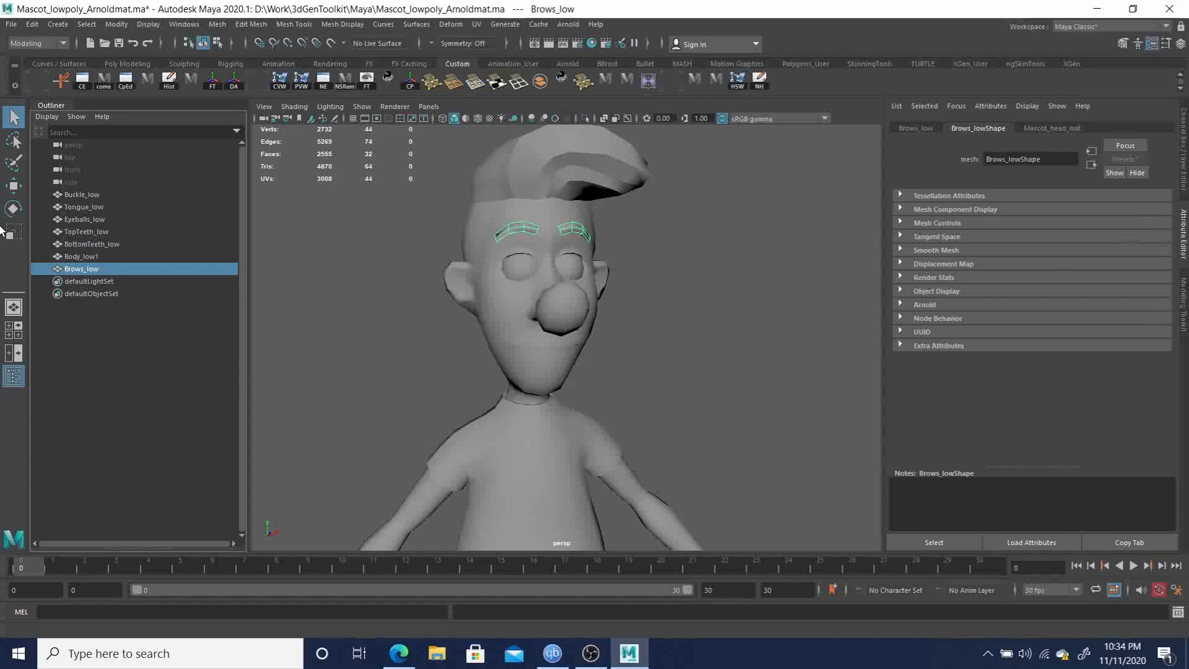
{"action": "left_click", "coordinate": [92, 255]}
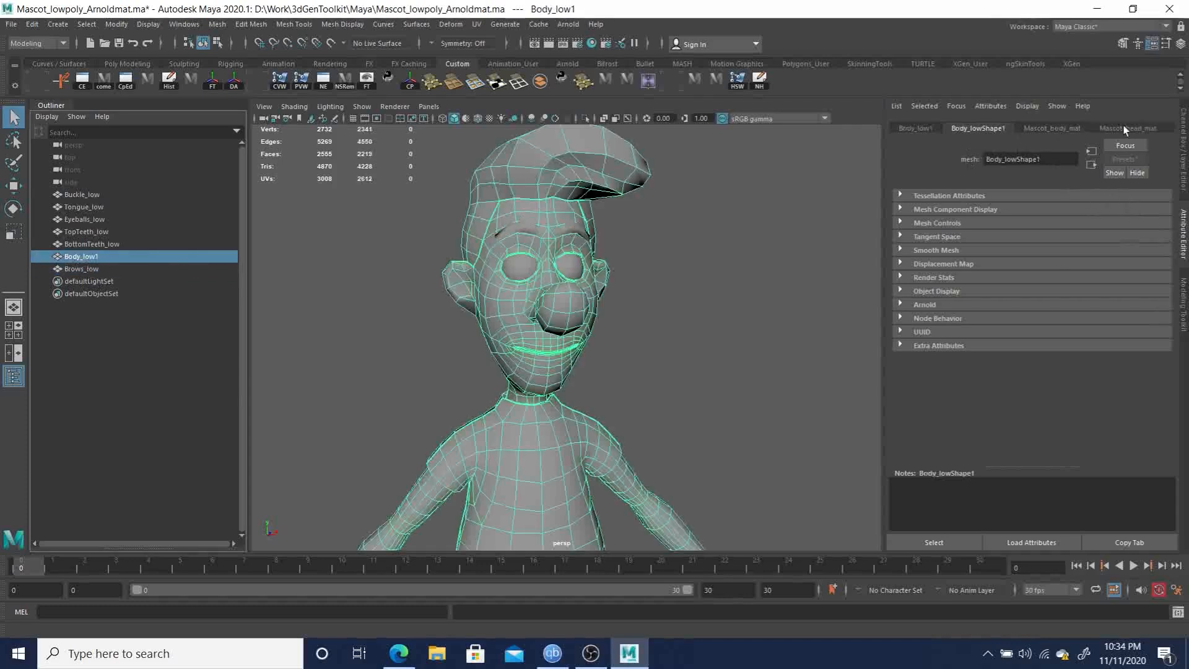
{"action": "left_click", "coordinate": [84, 244]}
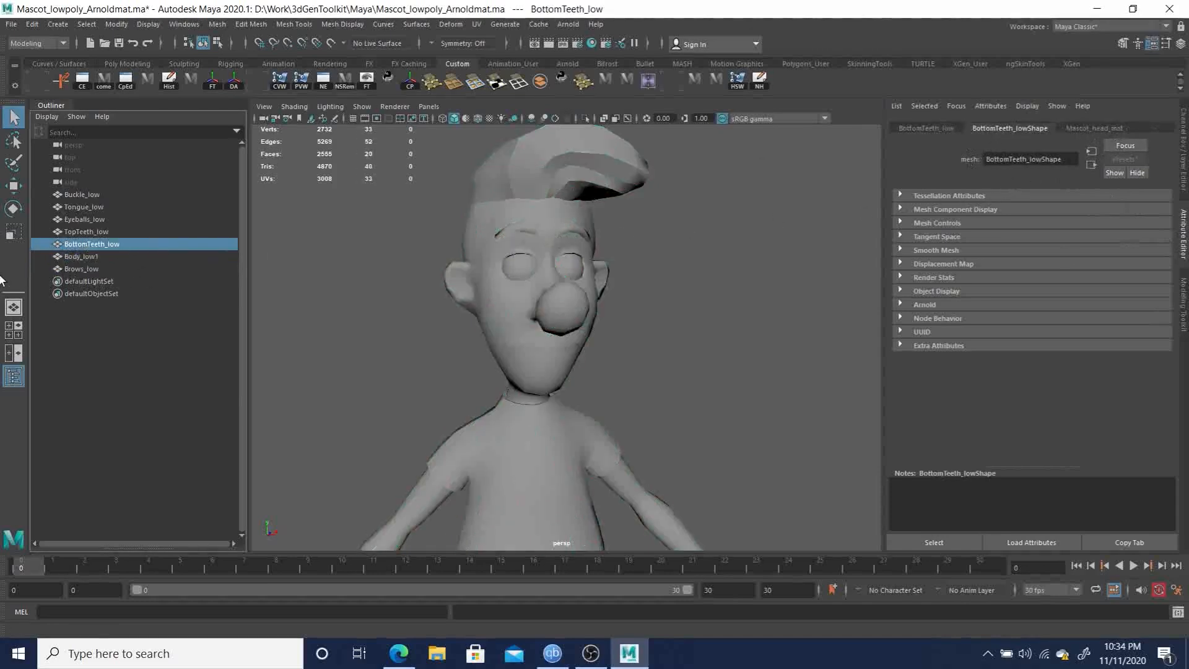
{"action": "left_click", "coordinate": [83, 232]}
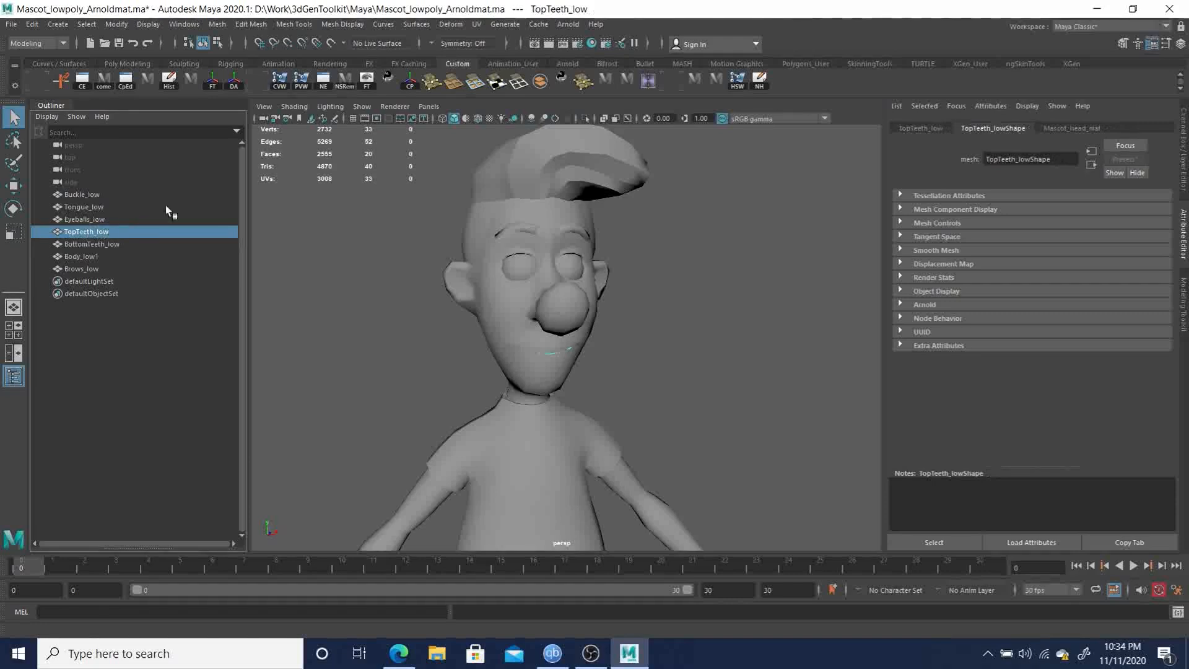
{"action": "left_click", "coordinate": [78, 219]}
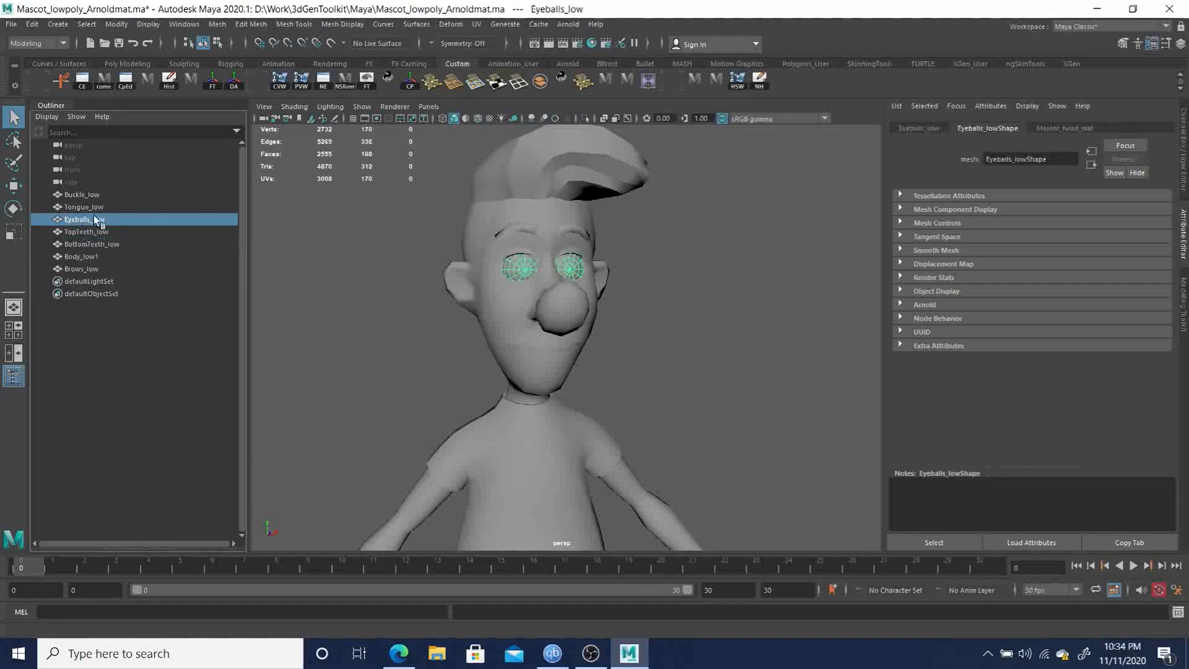
{"action": "left_click", "coordinate": [89, 206]}
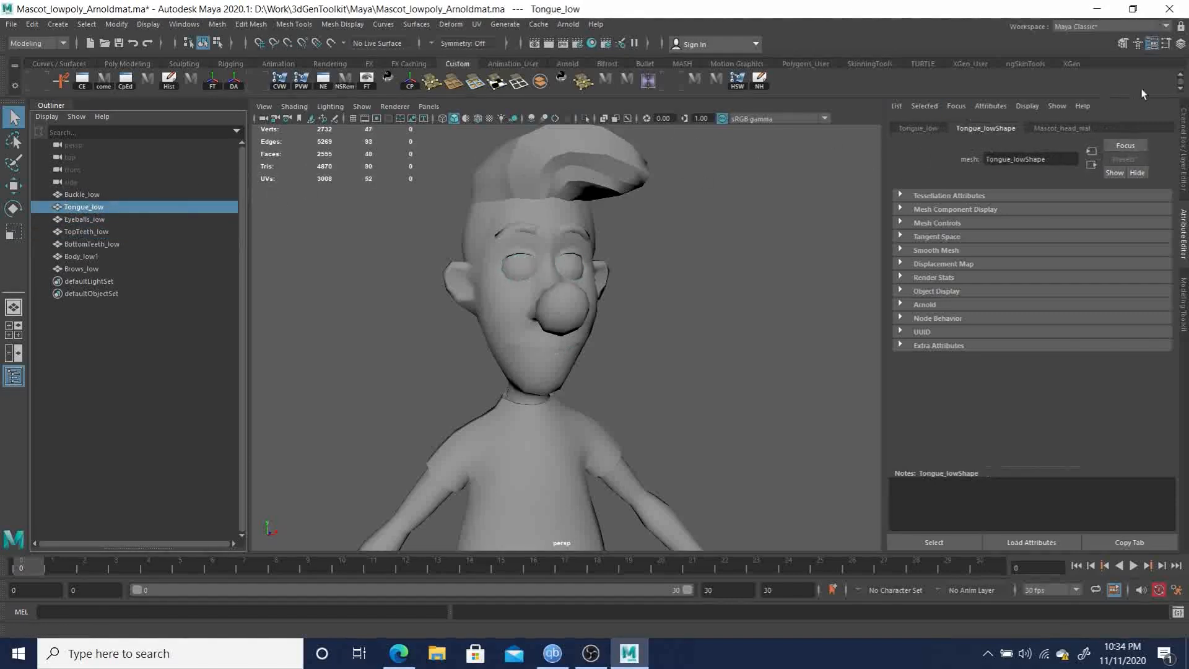
{"action": "left_click", "coordinate": [79, 194]}
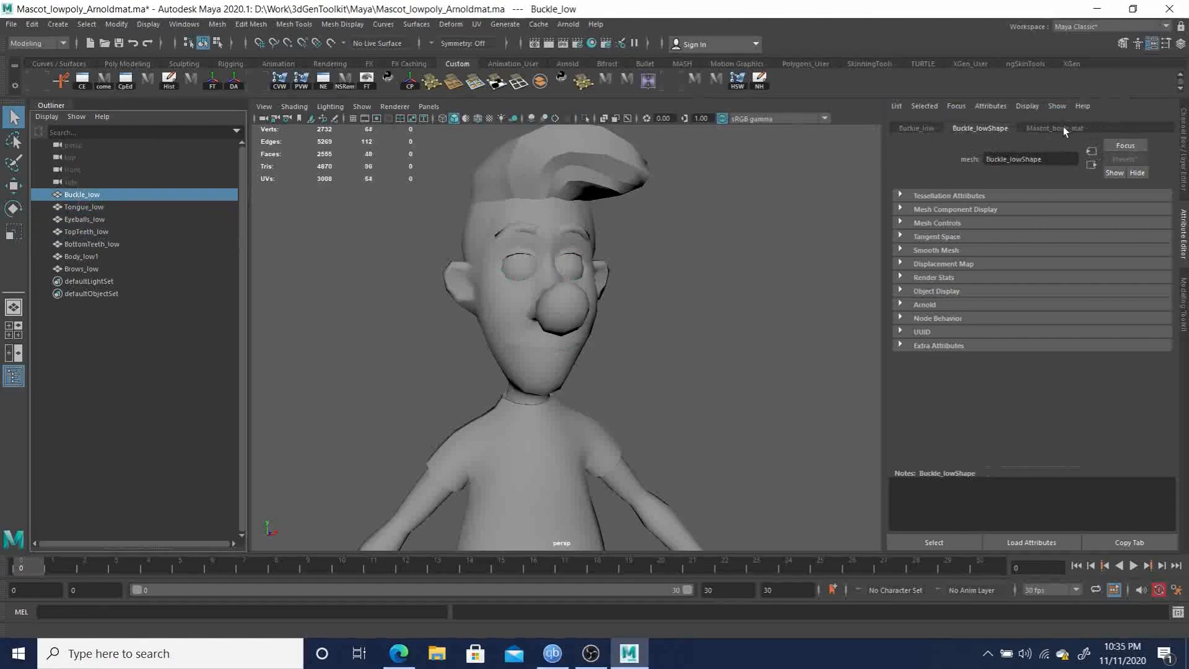
Step: Select the shirt, both arms and the trousers of Body_low1 as face shells
{"action": "left_click", "coordinate": [538, 465]}
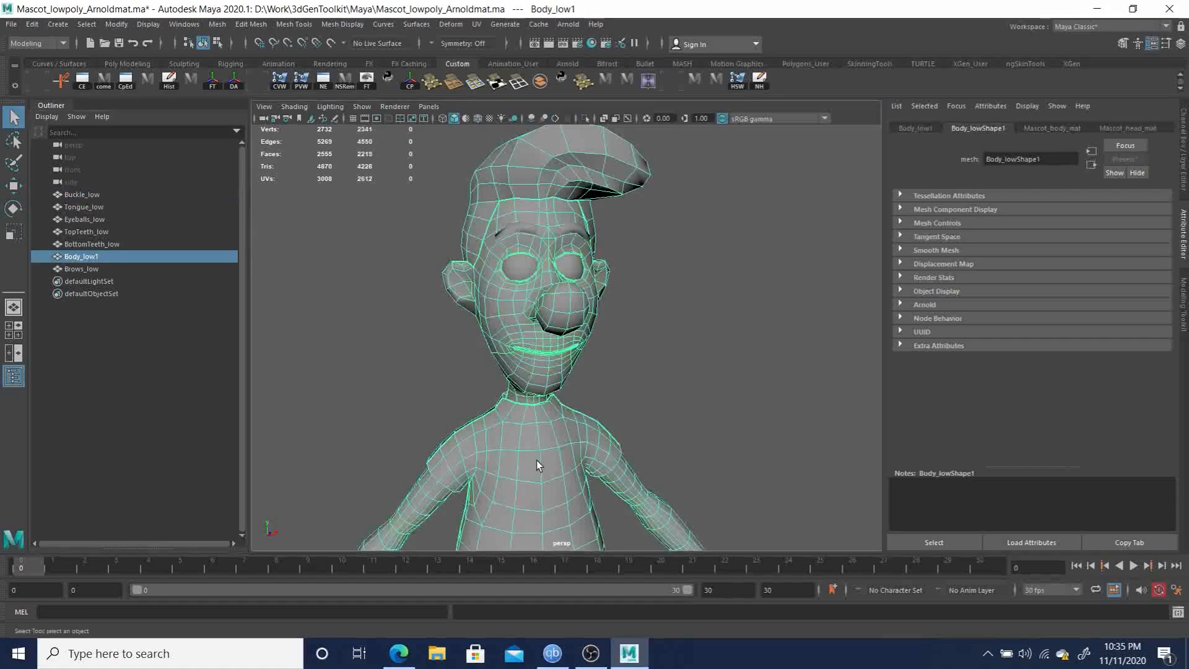
{"action": "middle_click_drag", "start_coordinate": [555, 469], "coordinate": [570, 297], "text": "alt"}
{"action": "right_click_drag", "start_coordinate": [570, 297], "coordinate": [478, 310], "text": "alt"}
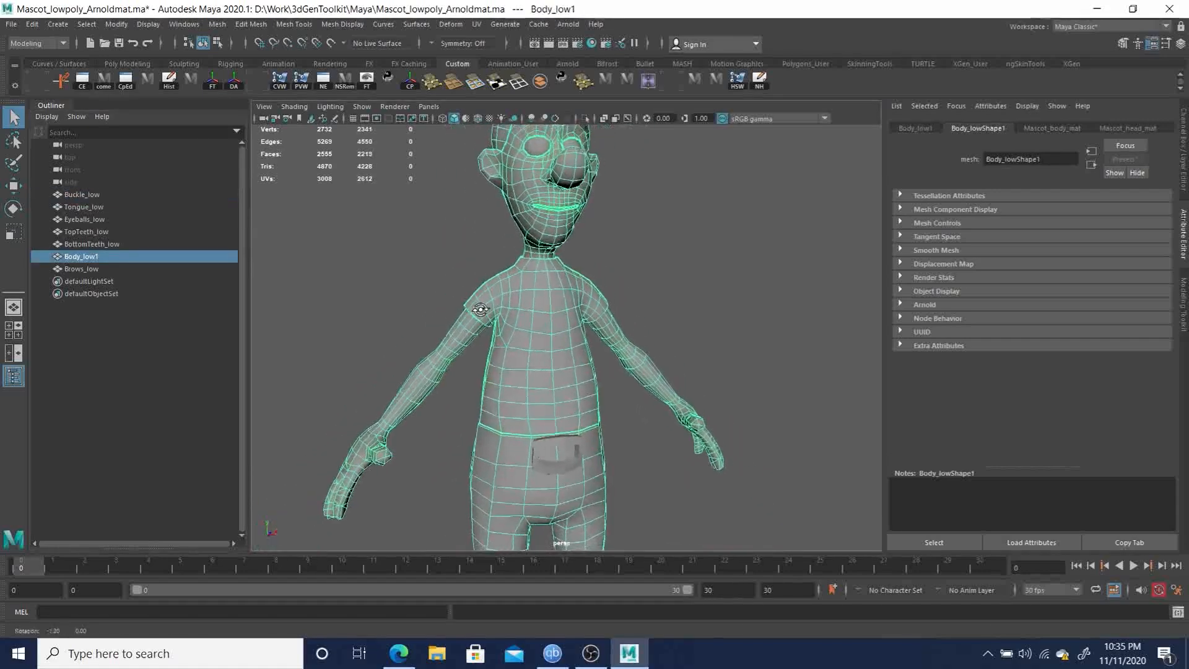
{"action": "left_click_drag", "start_coordinate": [478, 310], "coordinate": [496, 265], "text": "alt"}
{"action": "right_click_drag", "start_coordinate": [494, 260], "coordinate": [494, 288]}
{"action": "double_click", "coordinate": [486, 262]}
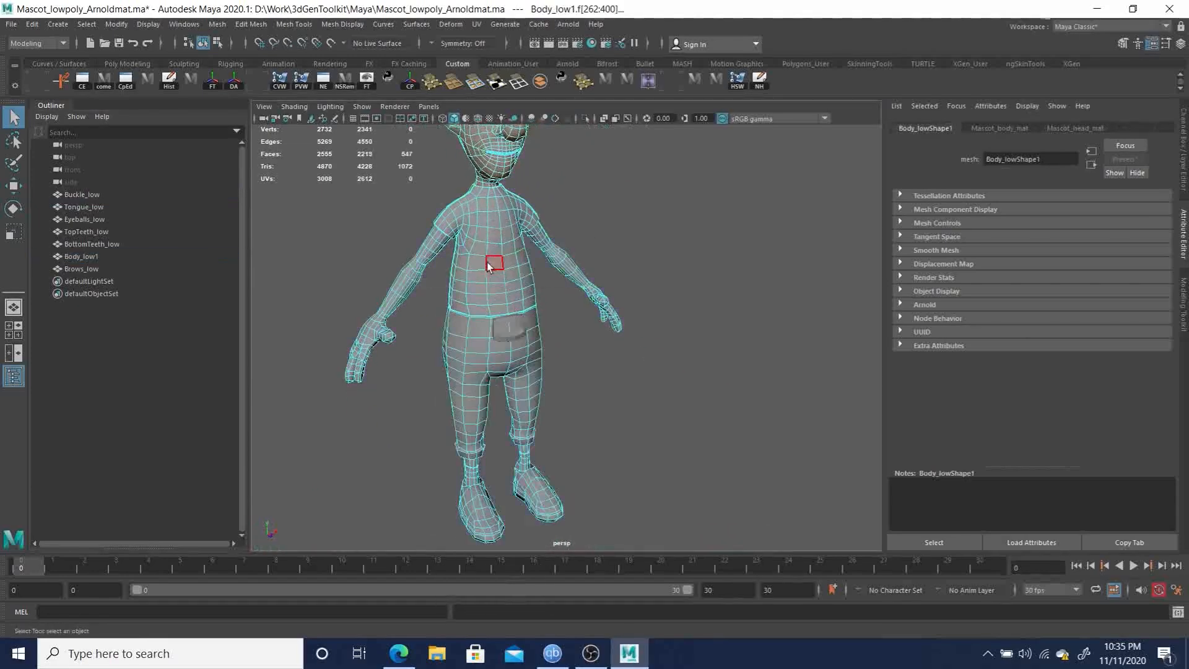
{"action": "left_click_drag", "start_coordinate": [567, 318], "coordinate": [530, 322], "text": "alt"}
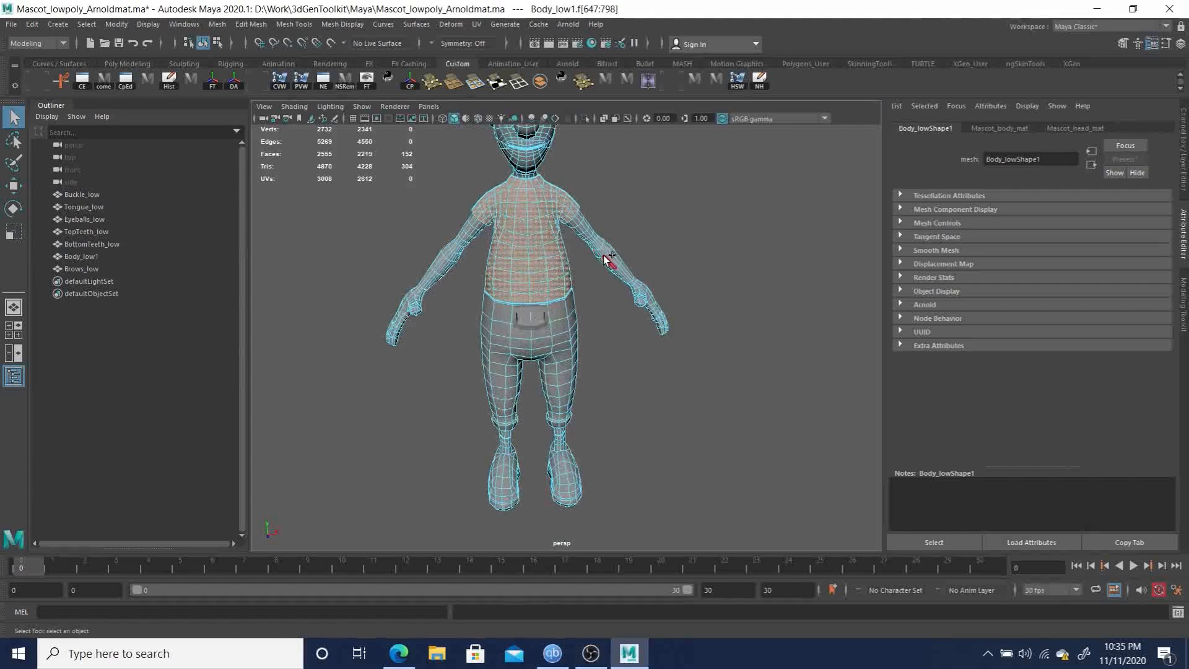
{"action": "double_click", "coordinate": [604, 256], "text": "shift"}
{"action": "double_click", "coordinate": [456, 257], "text": "shift"}
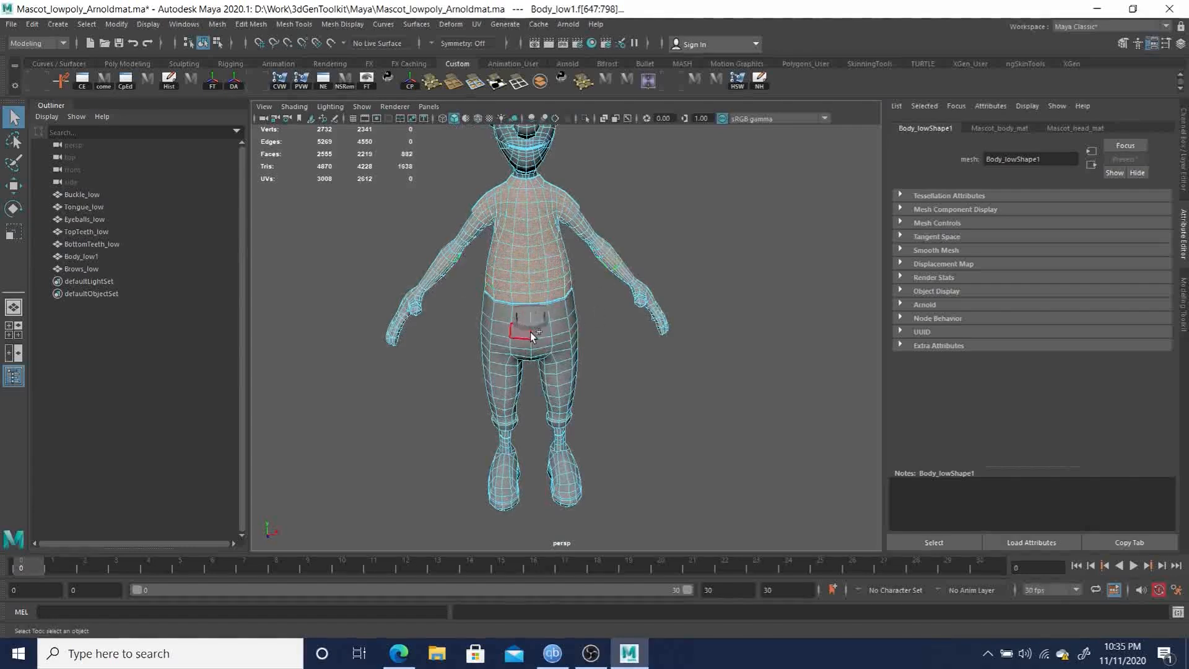
{"action": "double_click", "coordinate": [493, 317], "text": "shift"}
Step: Add both lower legs, including the socks, and both shoes of Body_low1 to the face selection
{"action": "middle_click_drag", "start_coordinate": [522, 421], "coordinate": [517, 294], "text": "alt"}
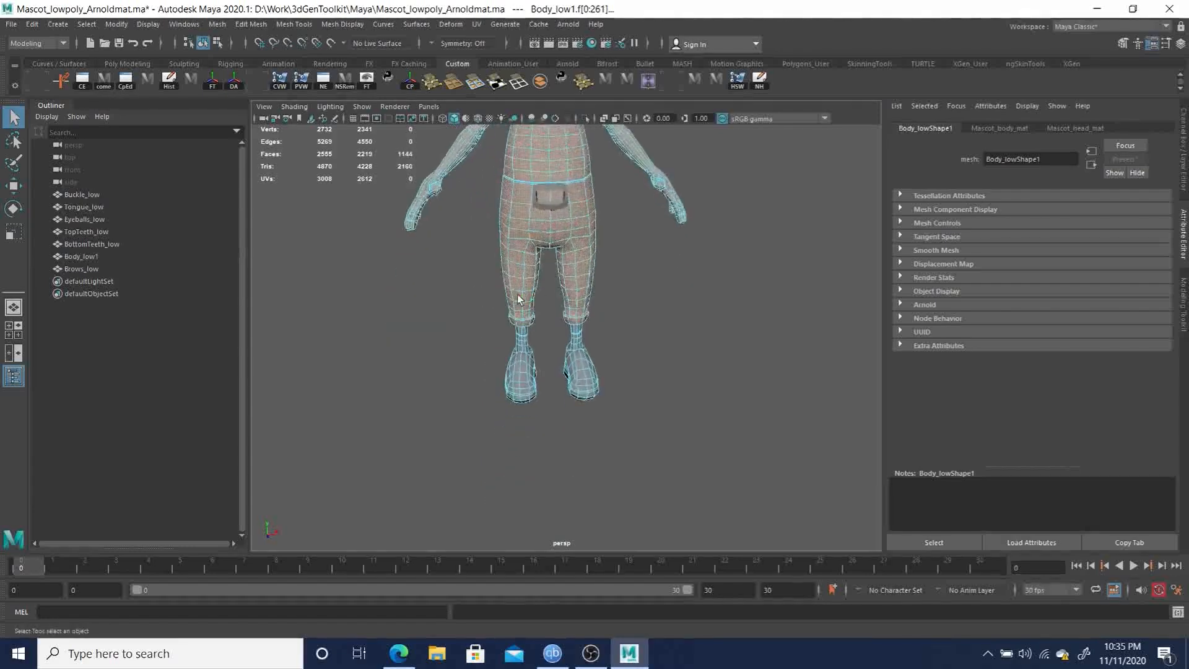
{"action": "right_click_drag", "start_coordinate": [517, 295], "coordinate": [846, 533], "text": "alt"}
{"action": "left_click", "coordinate": [597, 322], "text": "shift"}
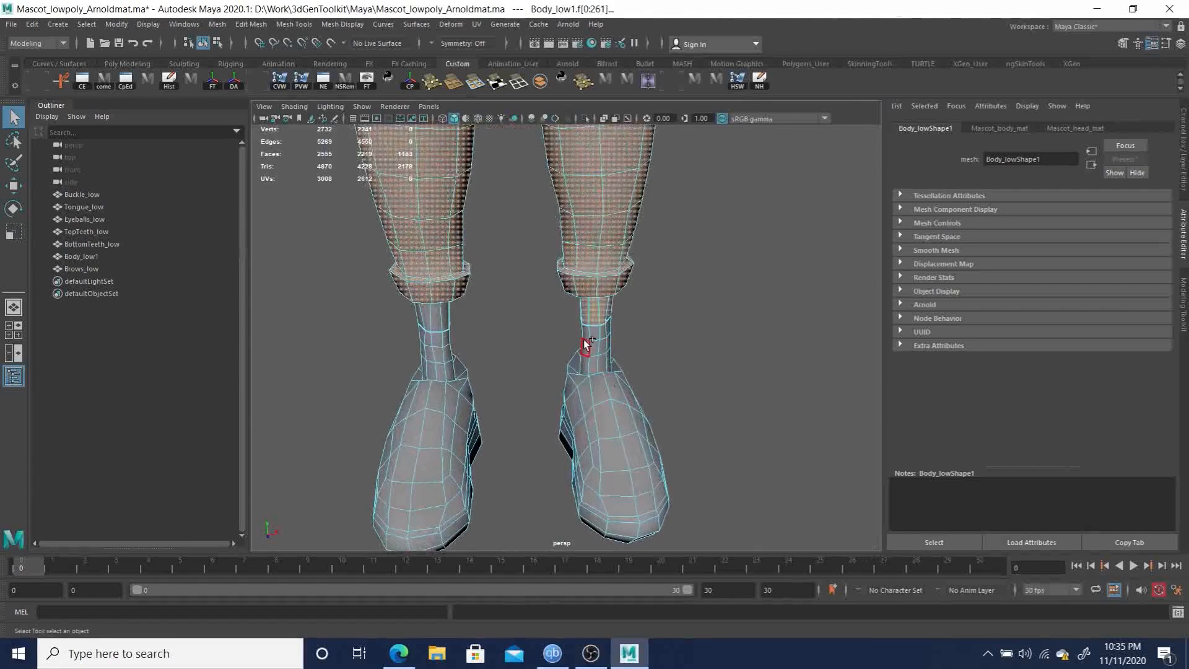
{"action": "double_click", "coordinate": [587, 340], "text": "shift"}
{"action": "left_click", "coordinate": [425, 340], "text": "shift"}
{"action": "double_click", "coordinate": [426, 338], "text": "shift"}
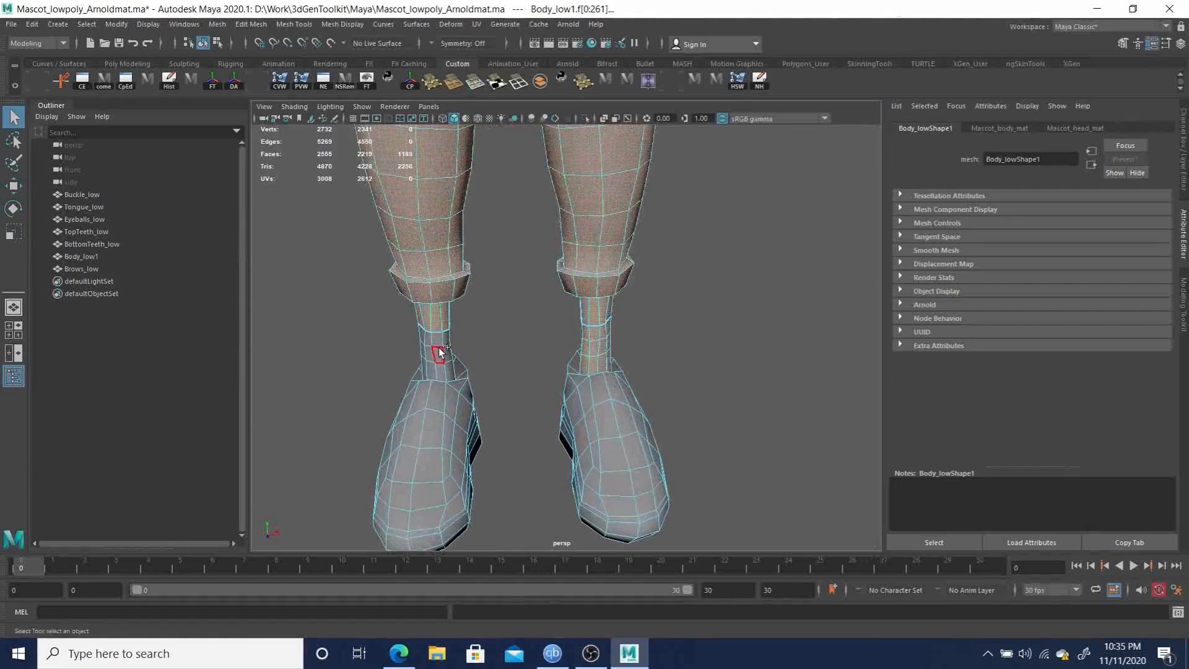
{"action": "double_click", "coordinate": [438, 409], "text": "shift"}
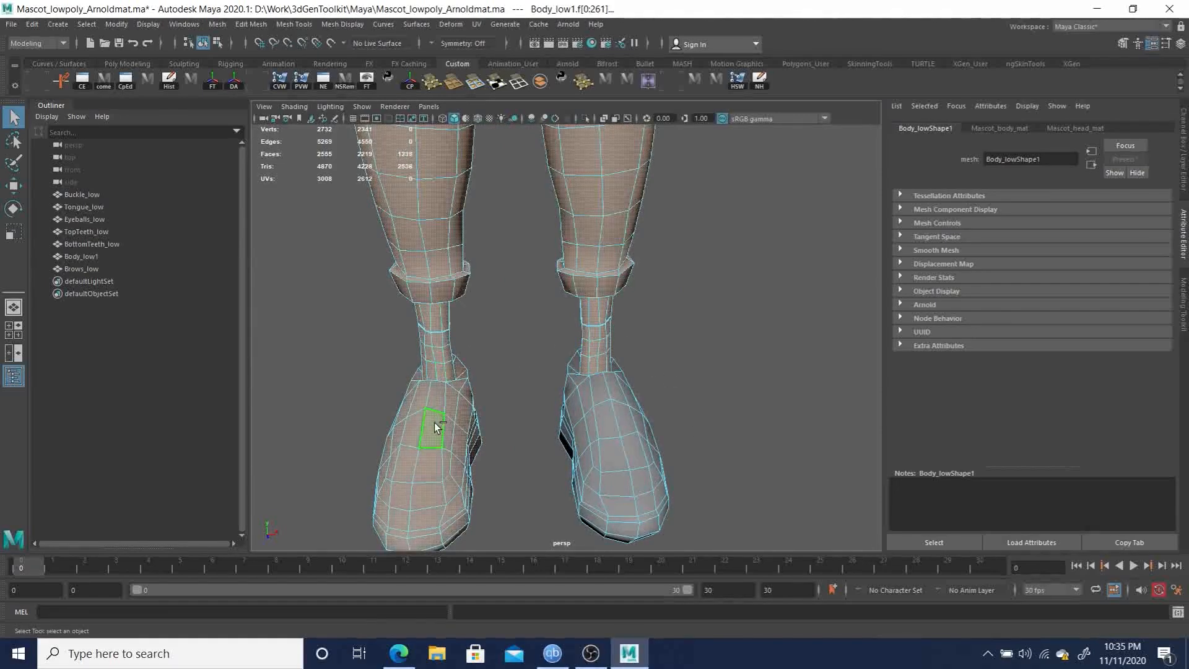
{"action": "double_click", "coordinate": [615, 429], "text": "shift"}
Step: Add the back of the shirt on Body_low1 to the face selection
{"action": "right_click_drag", "start_coordinate": [719, 435], "coordinate": [490, 351], "text": "alt"}
{"action": "left_click_drag", "start_coordinate": [489, 350], "coordinate": [599, 325], "text": "alt"}
{"action": "middle_click_drag", "start_coordinate": [599, 325], "coordinate": [675, 338], "text": "alt"}
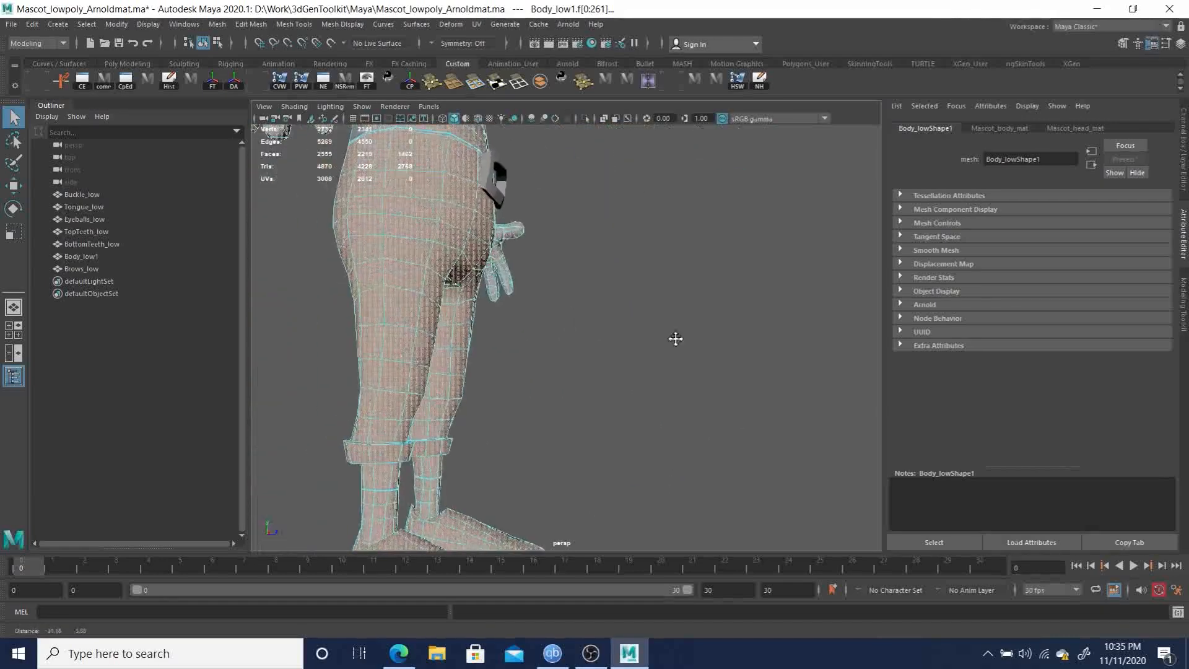
{"action": "right_click_drag", "start_coordinate": [676, 338], "coordinate": [332, 329], "text": "alt"}
{"action": "mouse_move", "coordinate": [332, 329]}
{"action": "left_mouse_down", "text": "alt"}
{"action": "mouse_move", "coordinate": [165, 337]}
{"action": "mouse_move", "coordinate": [261, 365]}
{"action": "mouse_move", "coordinate": [335, 339]}
{"action": "left_mouse_up", "text": "alt"}
{"action": "right_click_drag", "start_coordinate": [393, 275], "coordinate": [432, 278], "text": "alt"}
{"action": "left_click_drag", "start_coordinate": [432, 278], "coordinate": [573, 318], "text": "alt"}
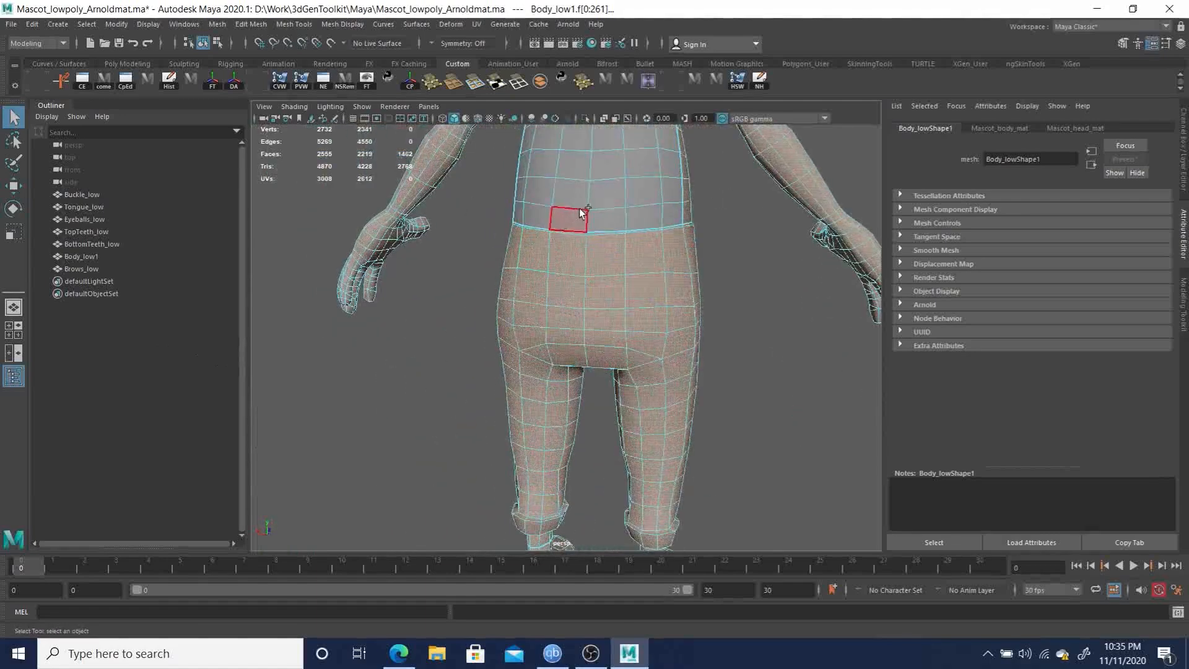
{"action": "double_click", "coordinate": [612, 195], "text": "shift"}
Step: Assign the existing Mascot_body_mat material to the selected faces of Body_low1 and clear the selection
{"action": "right_click_drag", "start_coordinate": [652, 243], "coordinate": [455, 254], "text": "alt"}
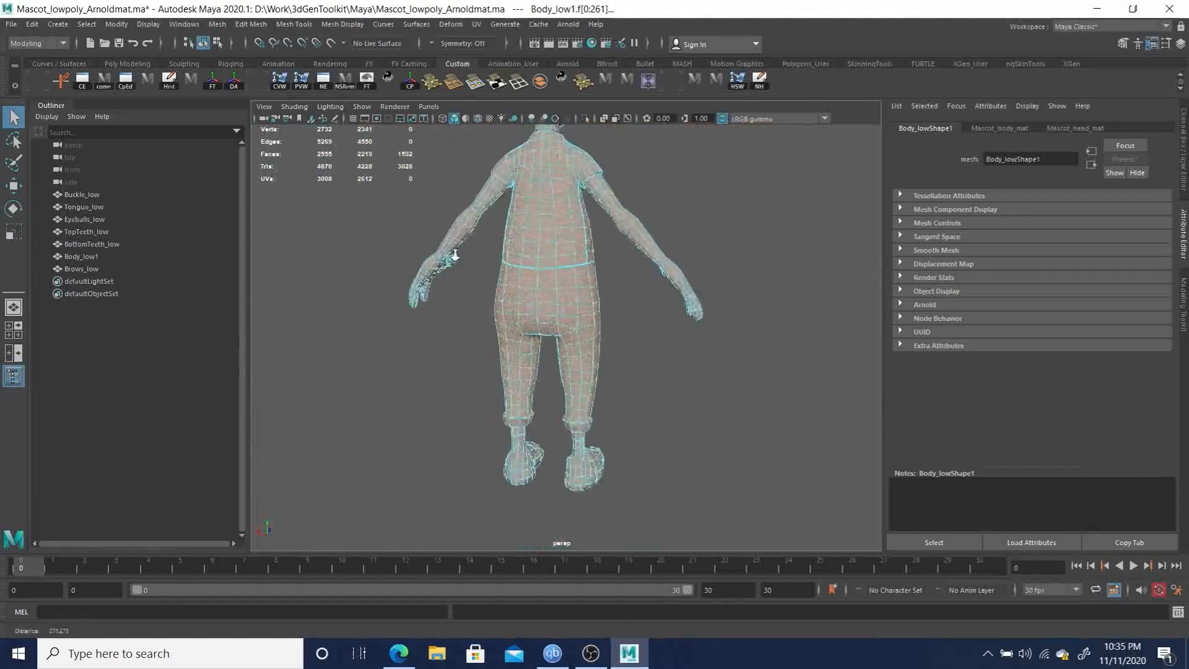
{"action": "left_click_drag", "start_coordinate": [455, 254], "coordinate": [402, 244], "text": "alt"}
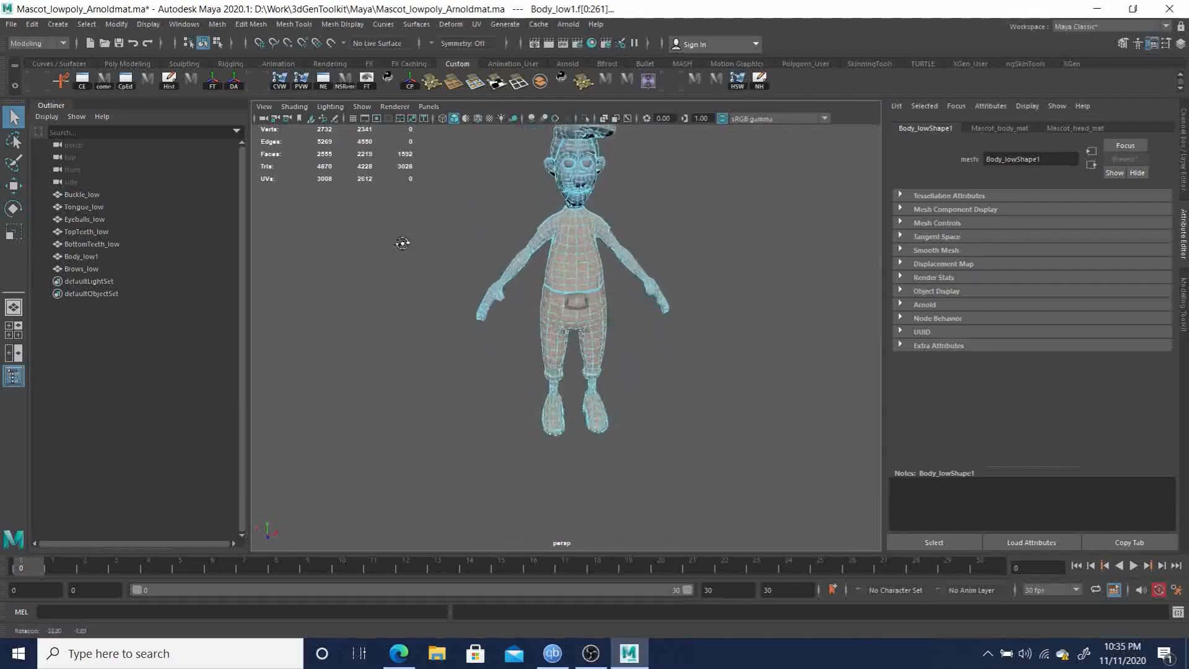
{"action": "right_click_drag", "start_coordinate": [402, 243], "coordinate": [671, 284], "text": "alt"}
{"action": "middle_click_drag", "start_coordinate": [671, 284], "coordinate": [641, 422], "text": "alt"}
{"action": "left_click_drag", "start_coordinate": [552, 349], "coordinate": [551, 348], "text": "alt"}
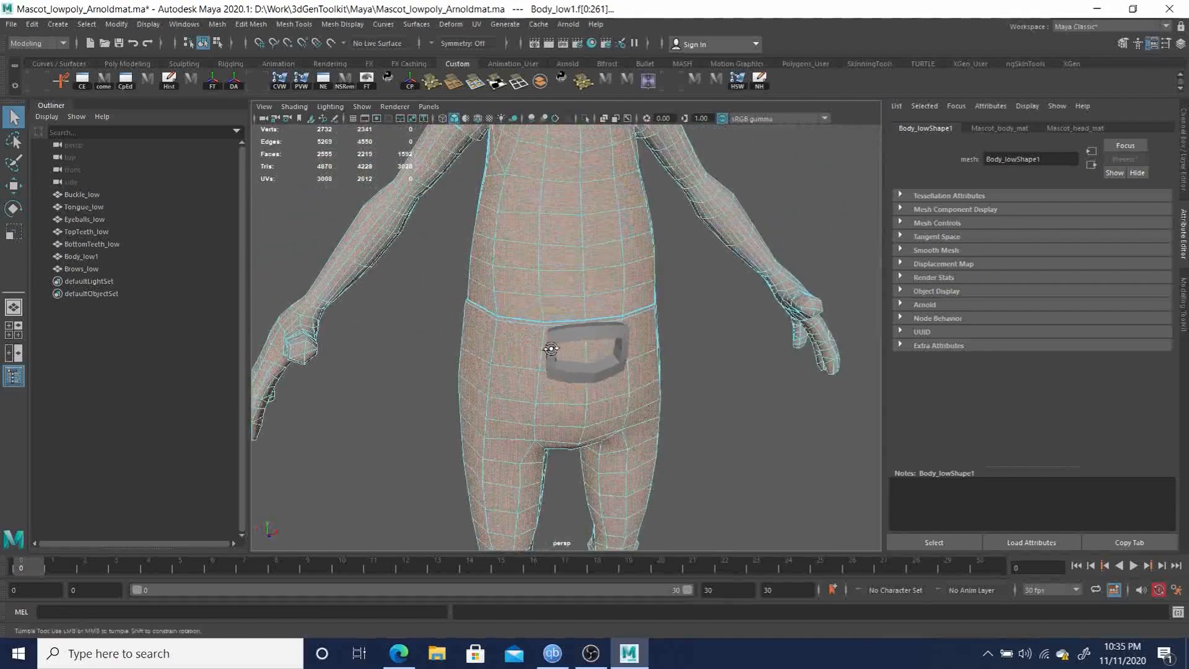
{"action": "right_click_drag", "start_coordinate": [567, 230], "coordinate": [675, 579]}
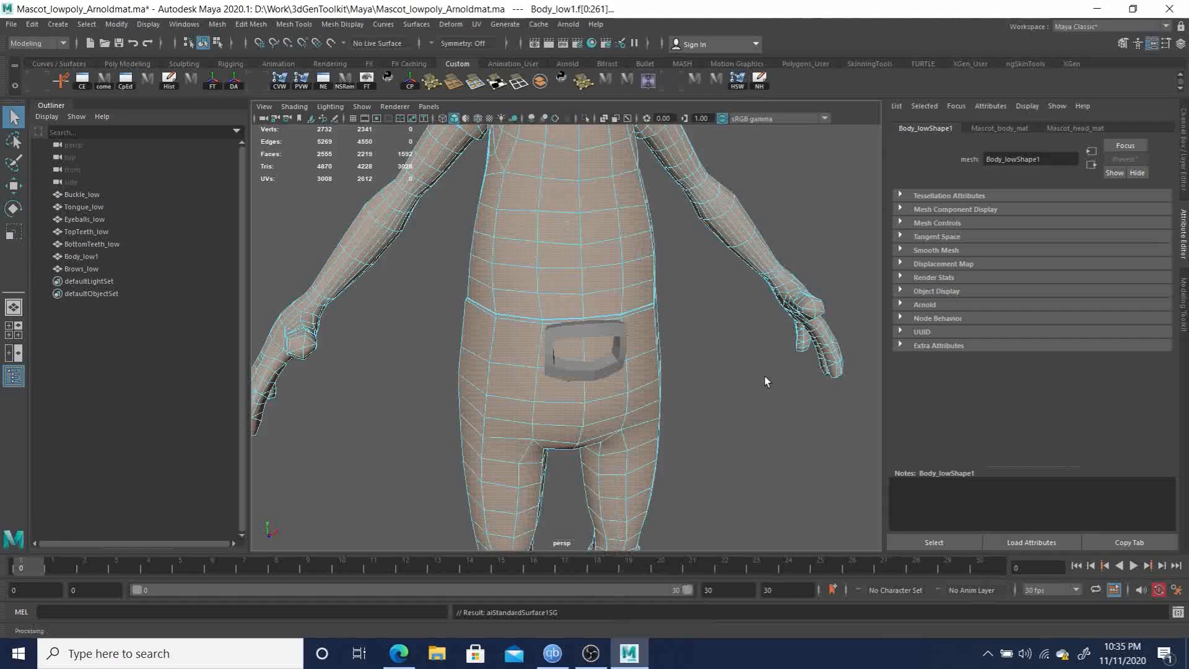
{"action": "left_click", "coordinate": [736, 394]}
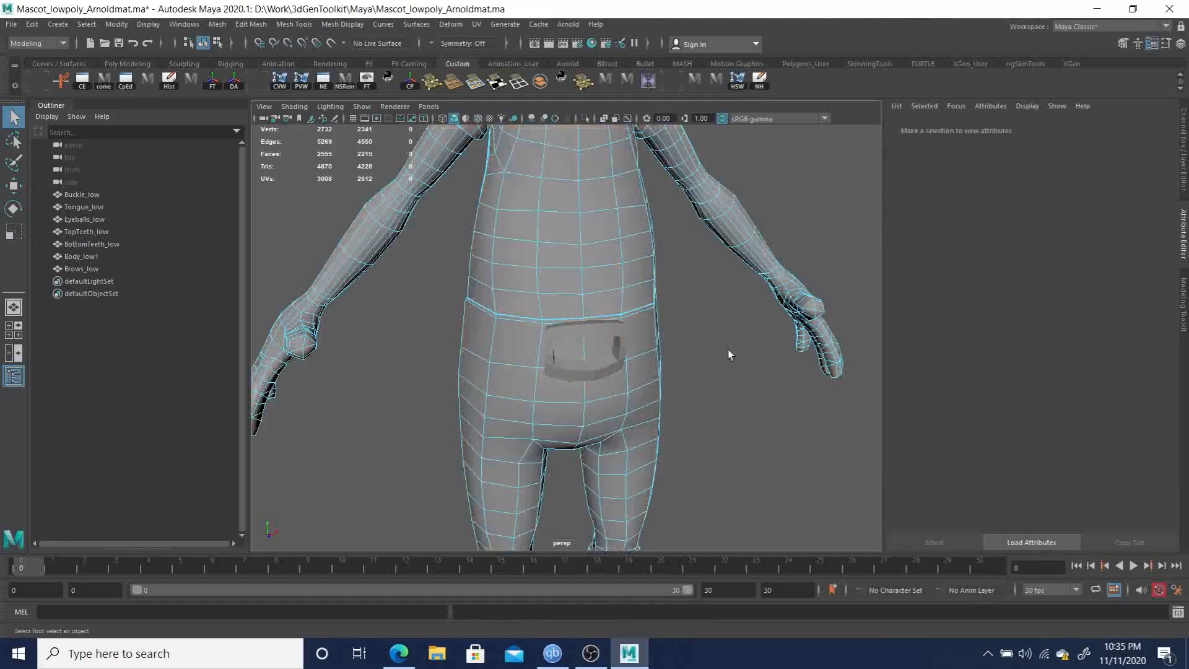
Step: Turn on shaded display with texture maps for the whole mascot in the viewport
{"action": "scroll", "coordinate": [726, 349], "scroll_direction": "down", "scroll_amount": 5}
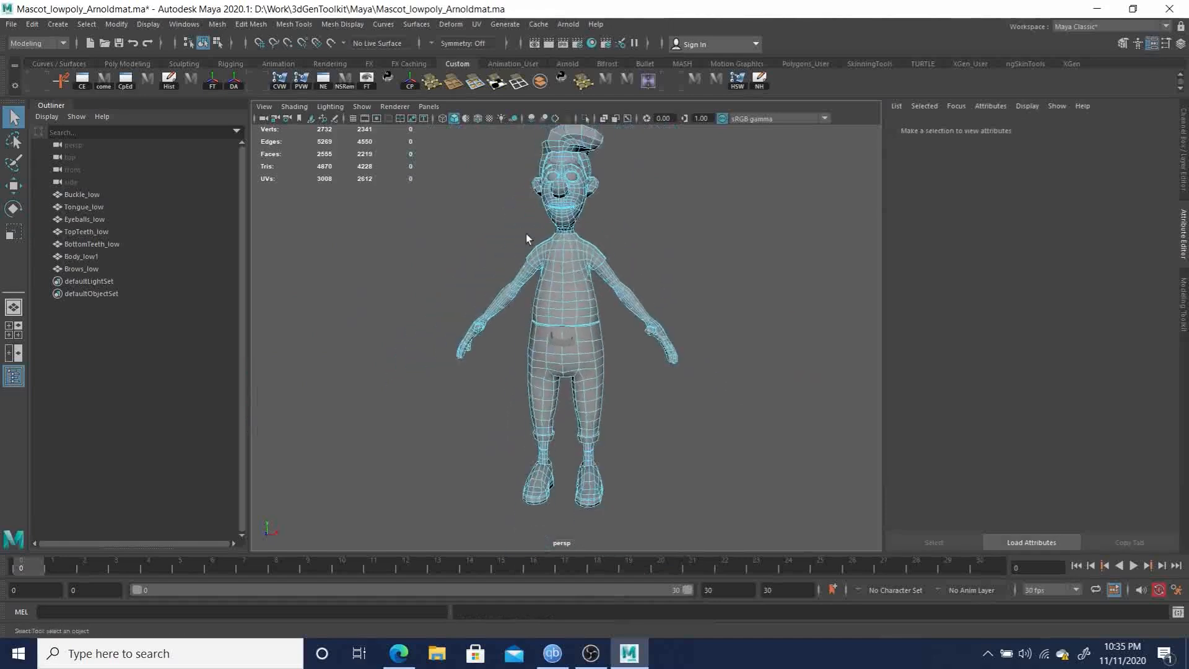
{"action": "left_click_drag", "start_coordinate": [526, 234], "coordinate": [544, 265], "text": "alt"}
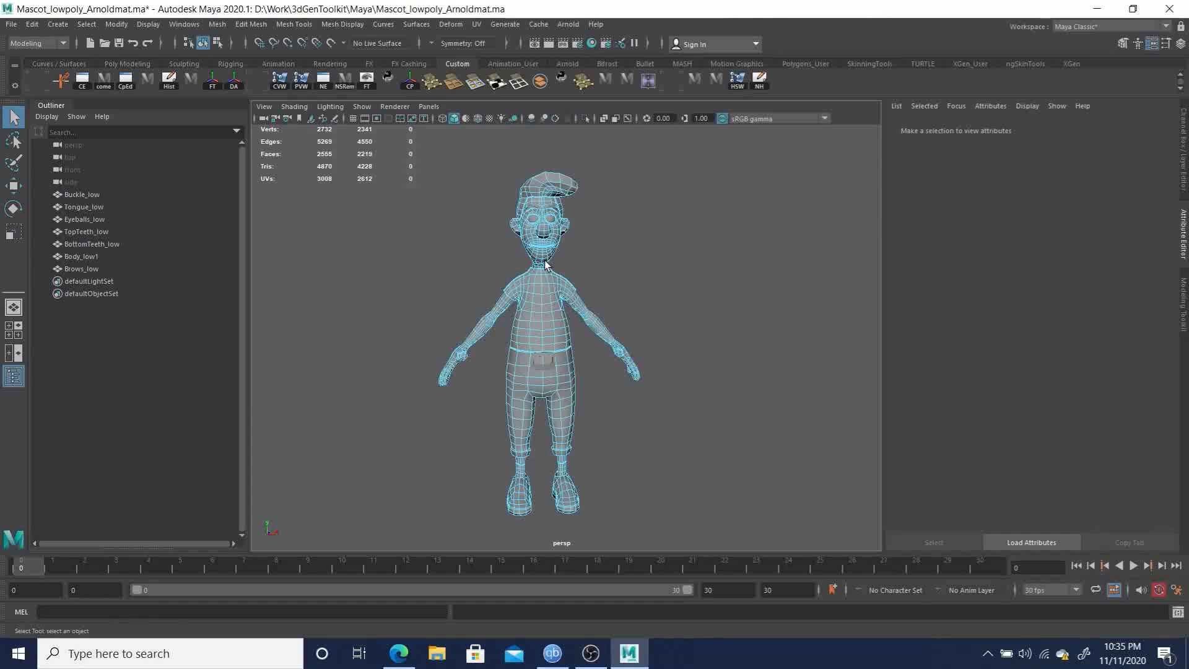
{"action": "key", "text": "6"}
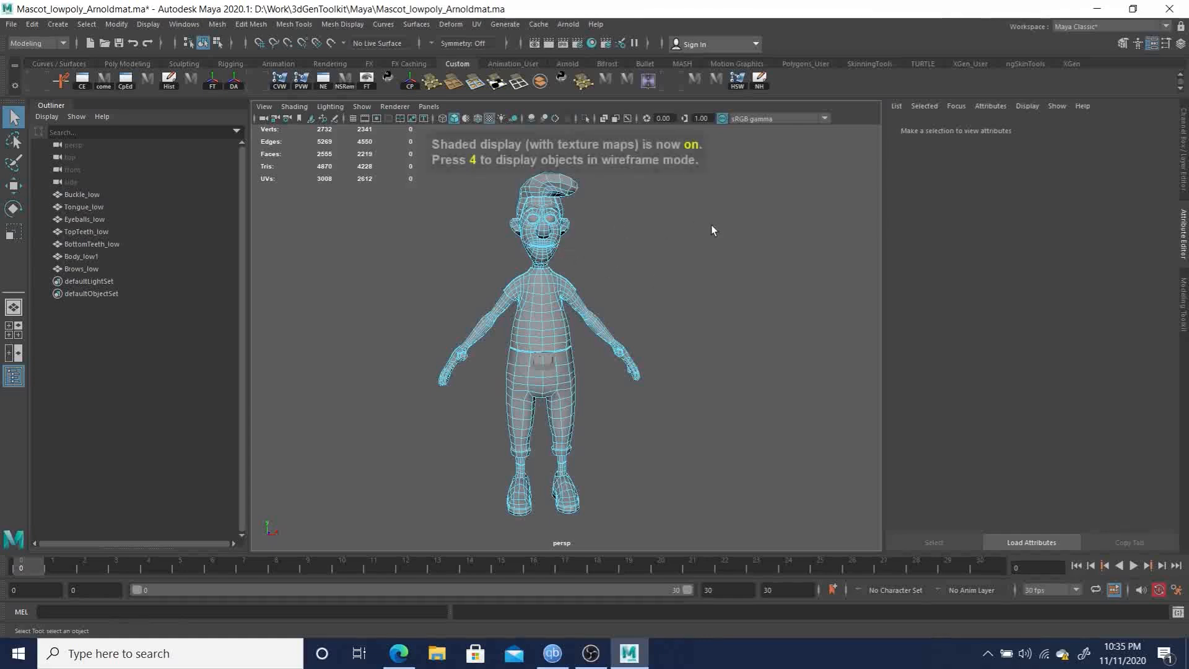
{"action": "right_click_drag", "start_coordinate": [419, 239], "coordinate": [499, 298], "text": "alt"}
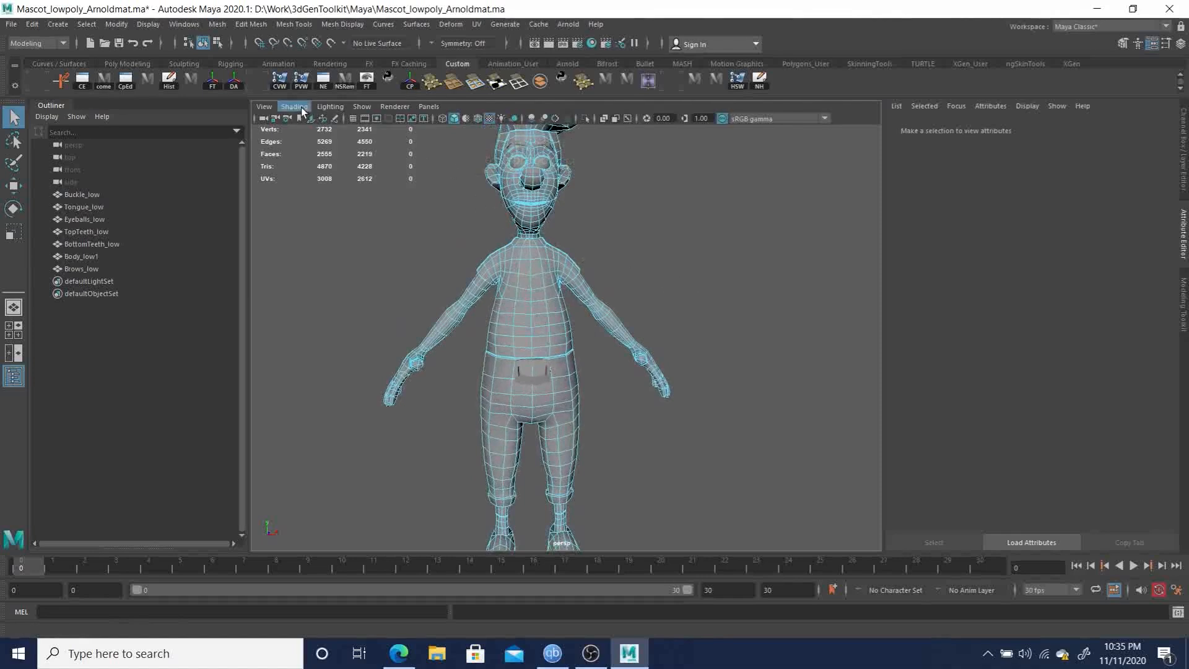
Step: Return Body_low1 from component to object selection mode and deselect it
{"action": "key", "text": "F8"}
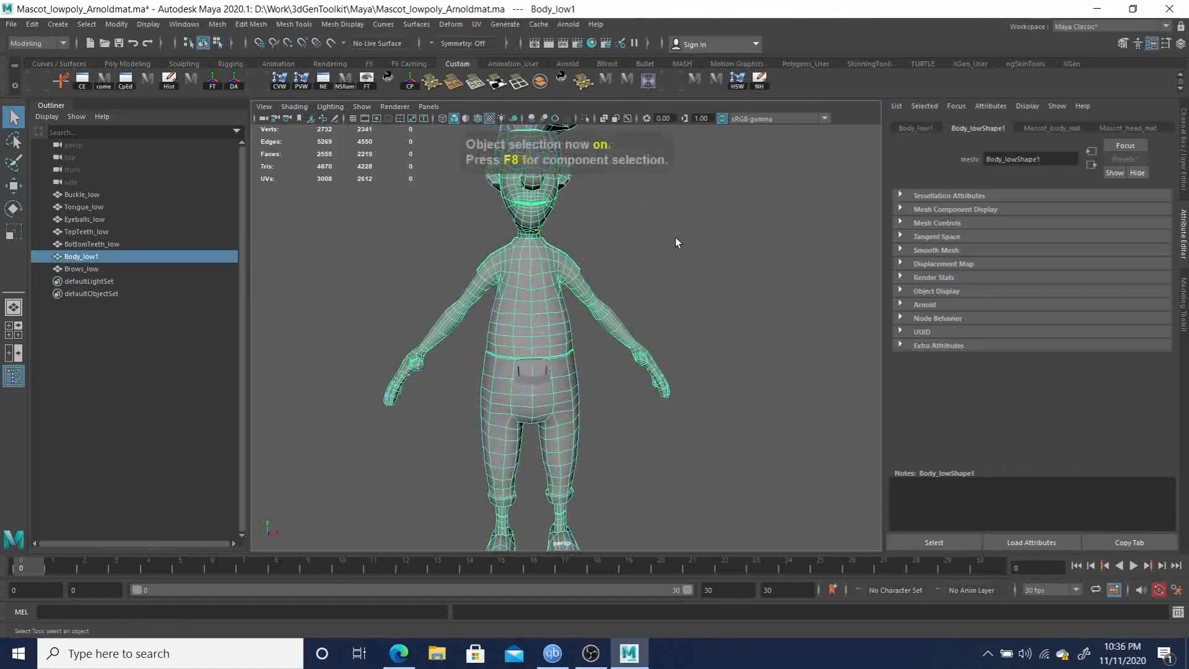
{"action": "key", "text": "f"}
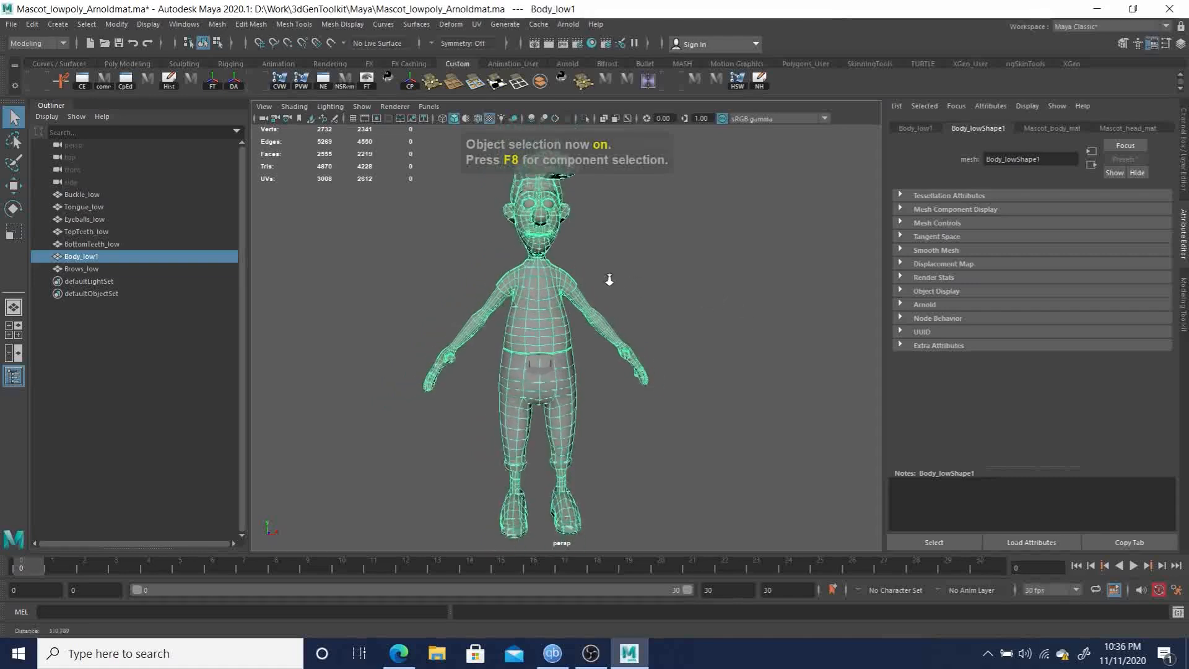
{"action": "left_click", "coordinate": [217, 42]}
{"action": "left_click", "coordinate": [204, 42]}
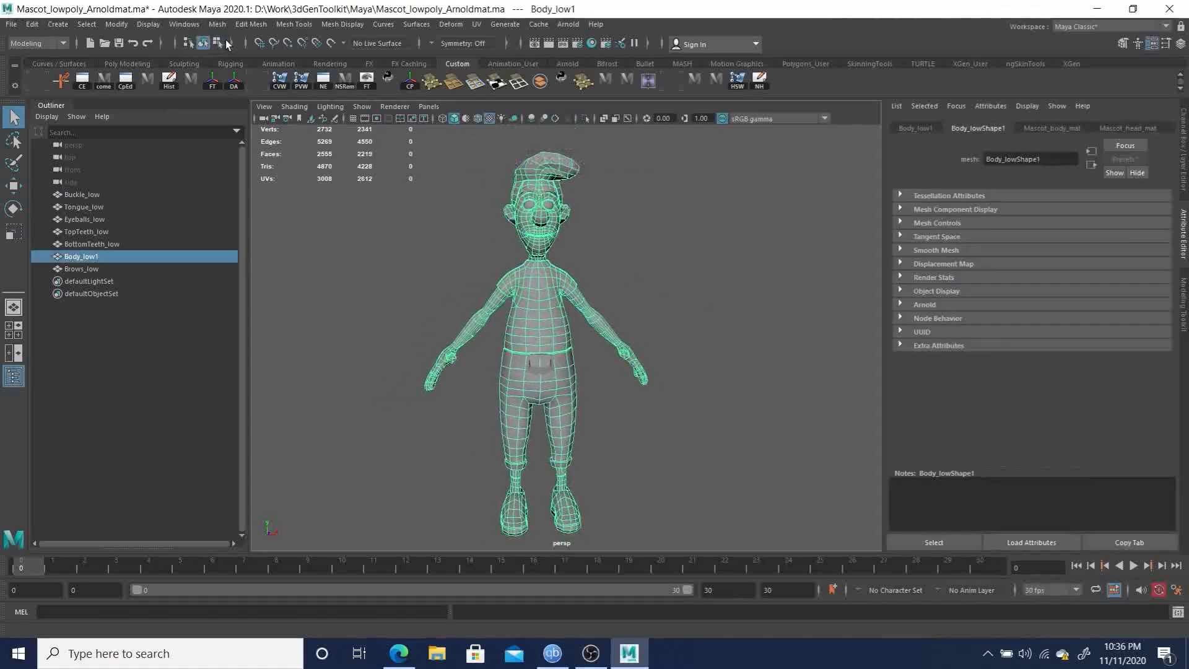
{"action": "left_click", "coordinate": [217, 42]}
{"action": "left_click", "coordinate": [205, 44]}
{"action": "left_click", "coordinate": [217, 43]}
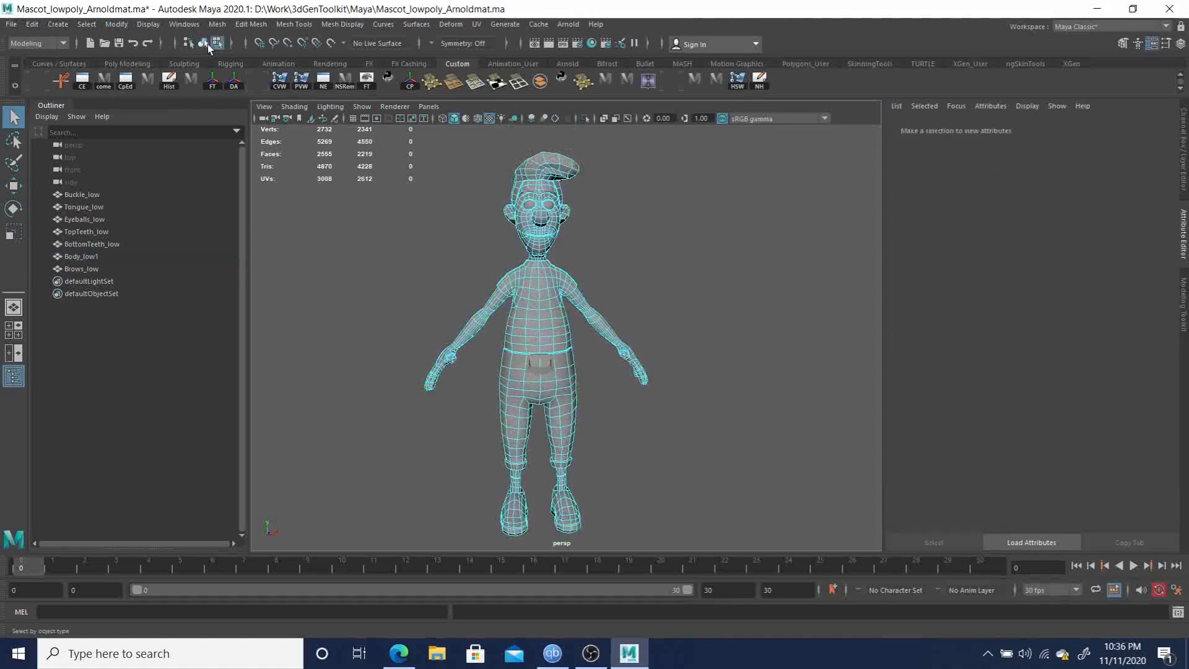
{"action": "left_click", "coordinate": [206, 43]}
{"action": "left_click", "coordinate": [217, 43]}
{"action": "left_click", "coordinate": [204, 43]}
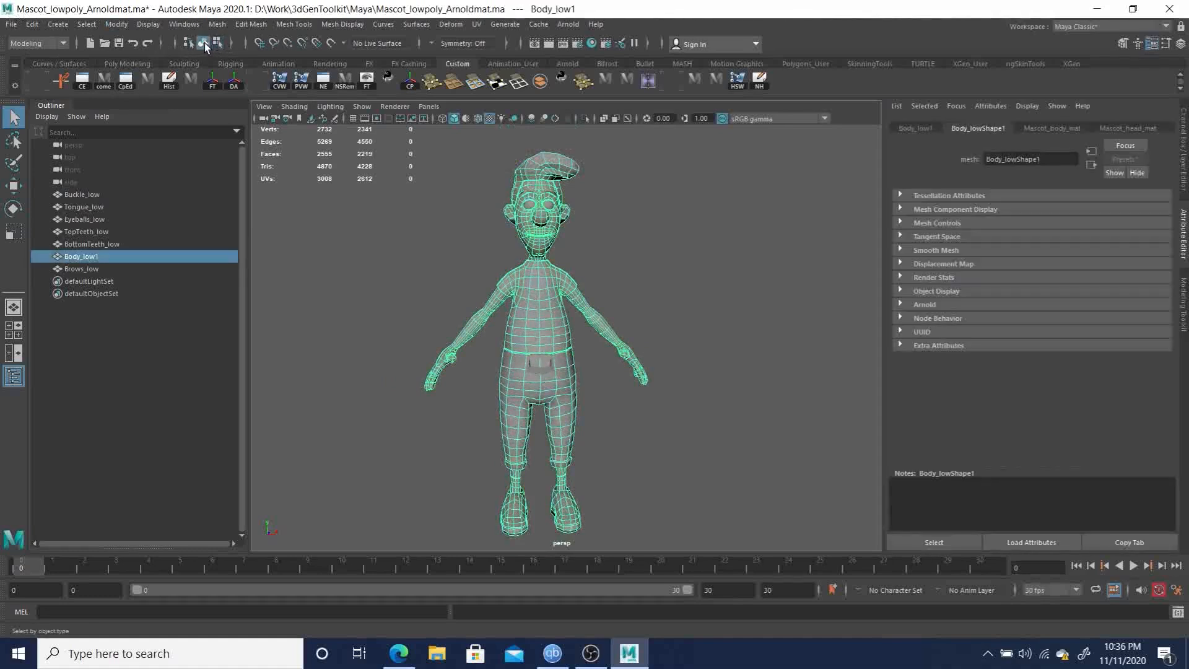
{"action": "left_click", "coordinate": [336, 270]}
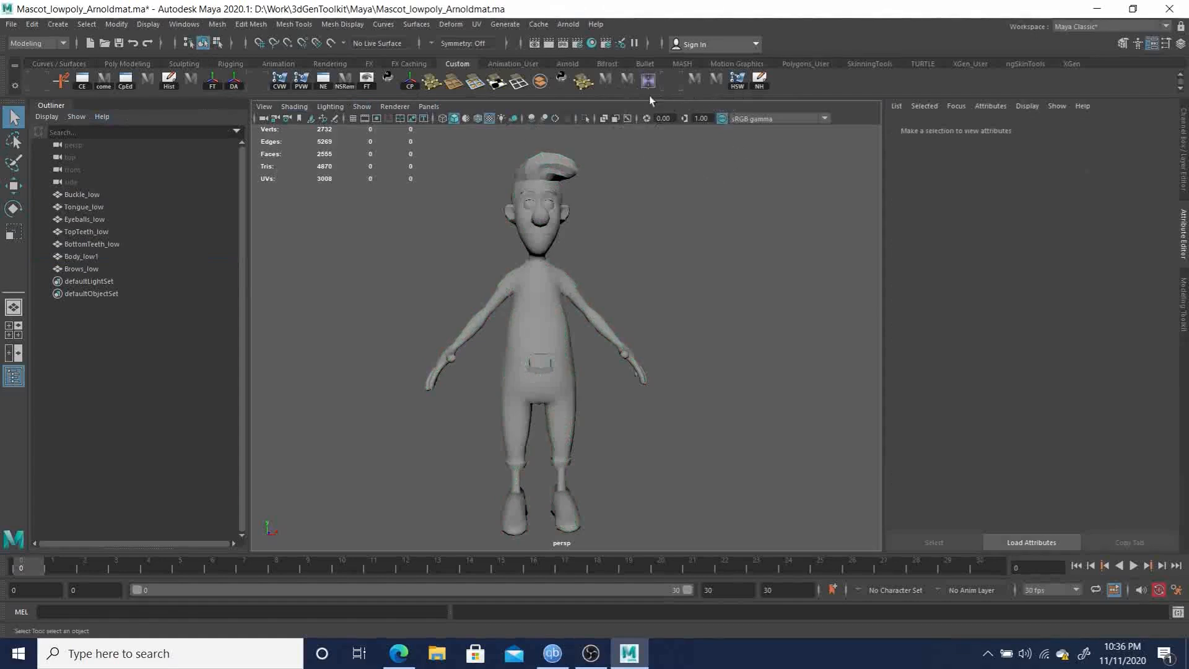
Step: Open the Hypershade as a floating window and maximize it
{"action": "left_click", "coordinate": [592, 43]}
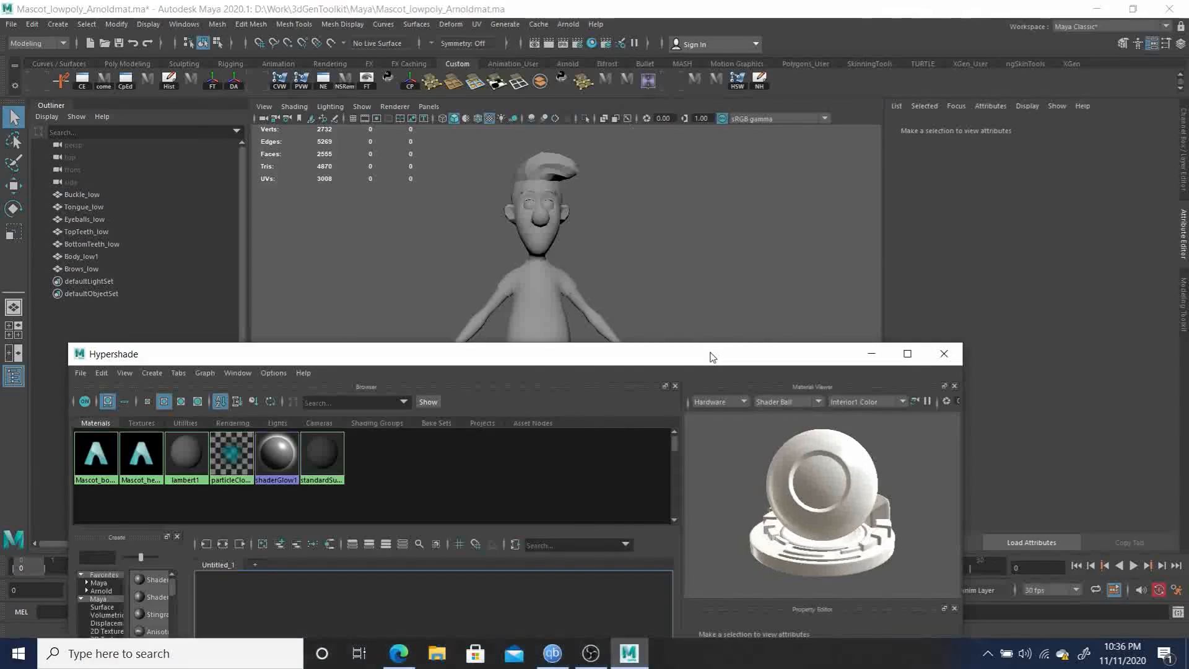
{"action": "left_click_drag", "start_coordinate": [710, 354], "coordinate": [767, 40]}
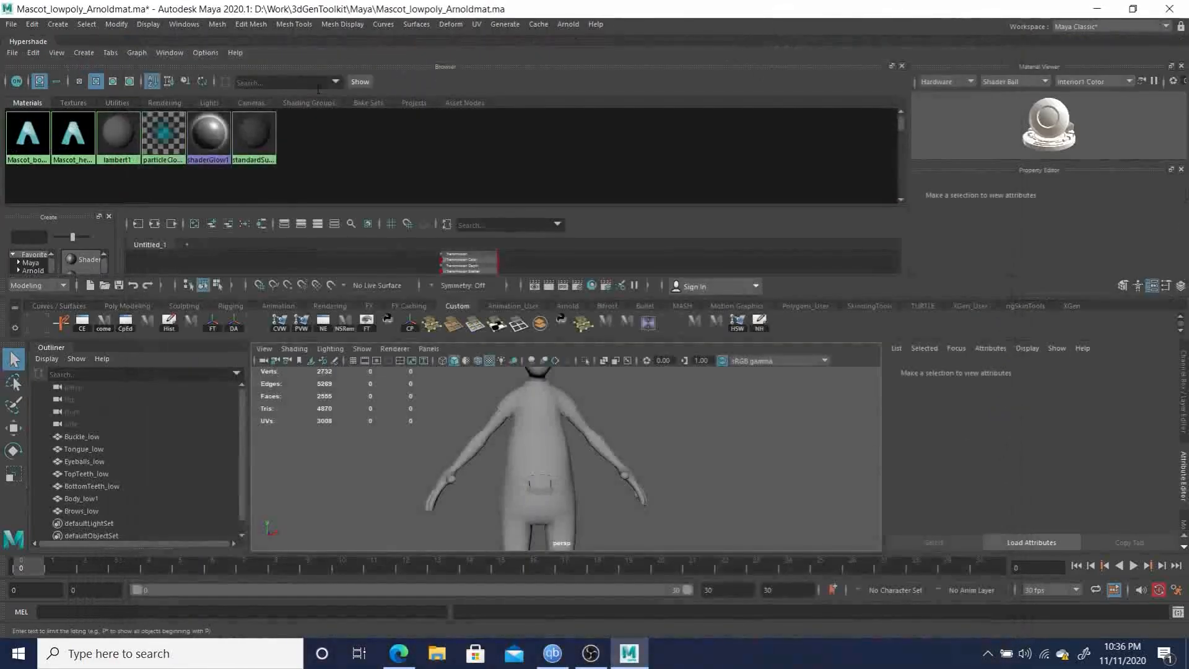
{"action": "left_click_drag", "start_coordinate": [32, 41], "coordinate": [182, 43]}
{"action": "double_click", "coordinate": [545, 32]}
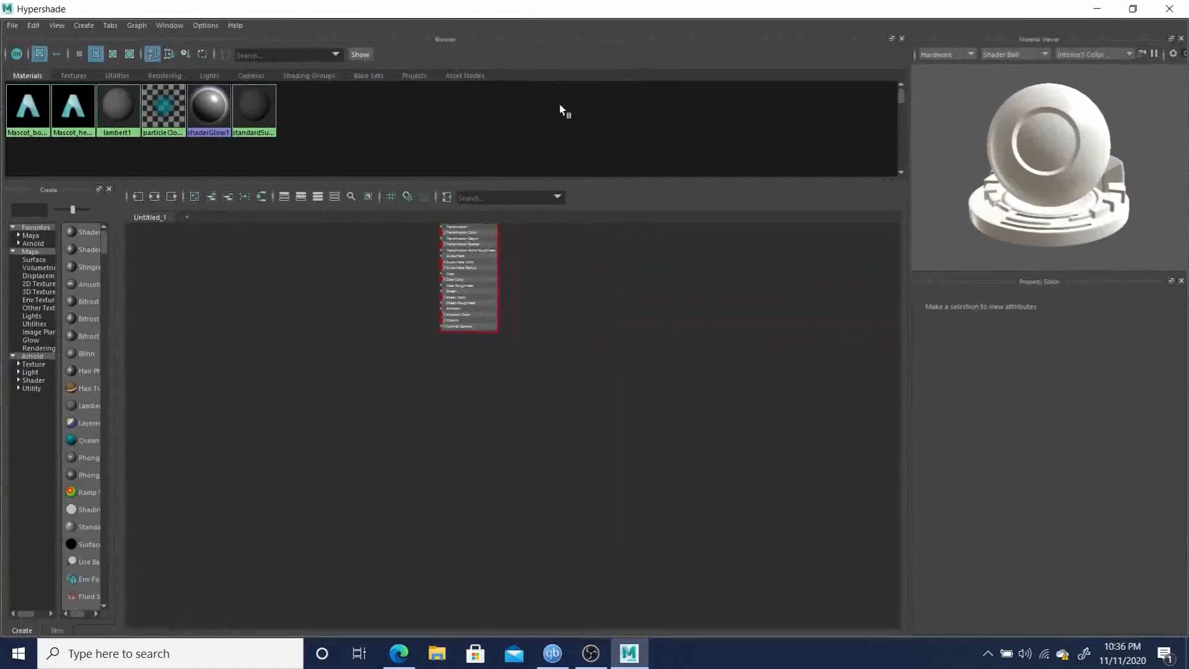
Step: Replace the graphed head material in the Hypershade work area with the Mascot_body_mat node
{"action": "middle_click_drag", "start_coordinate": [369, 425], "coordinate": [564, 570], "text": "alt"}
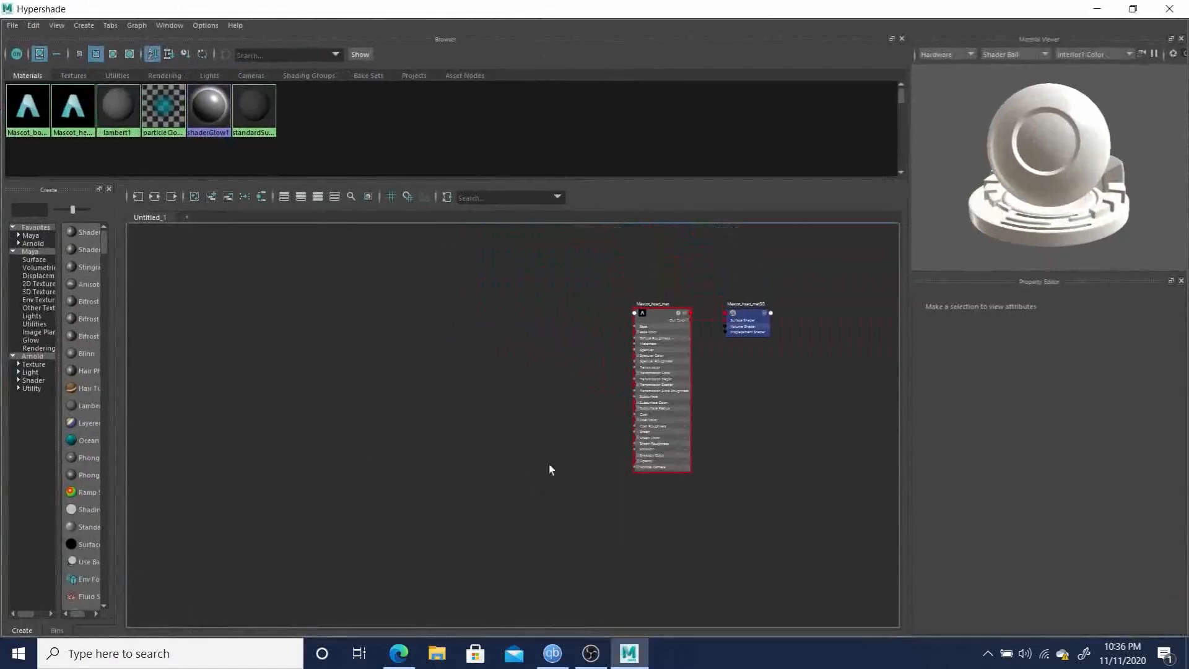
{"action": "mouse_move", "coordinate": [495, 380]}
{"action": "right_mouse_down", "text": "alt"}
{"action": "mouse_move", "coordinate": [684, 480]}
{"action": "mouse_move", "coordinate": [602, 465]}
{"action": "right_mouse_up", "text": "alt"}
{"action": "middle_click_drag", "start_coordinate": [603, 396], "coordinate": [494, 440], "text": "alt"}
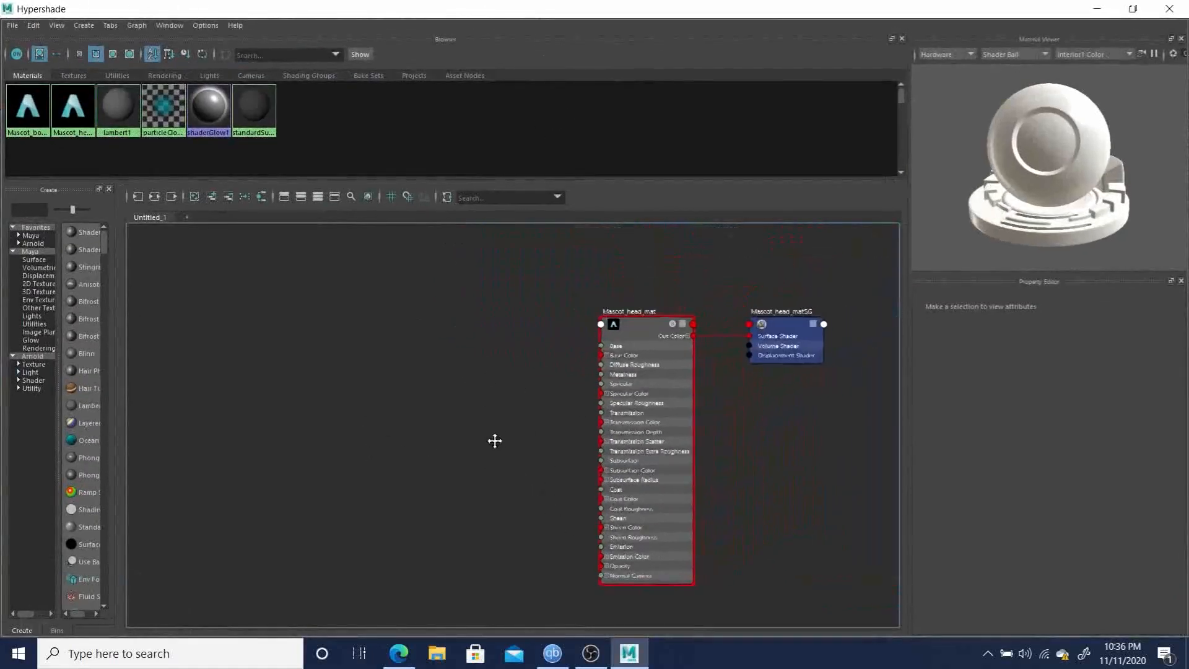
{"action": "scroll", "coordinate": [496, 391], "scroll_direction": "up", "scroll_amount": 2}
{"action": "middle_click_drag", "start_coordinate": [493, 386], "coordinate": [443, 361], "text": "alt"}
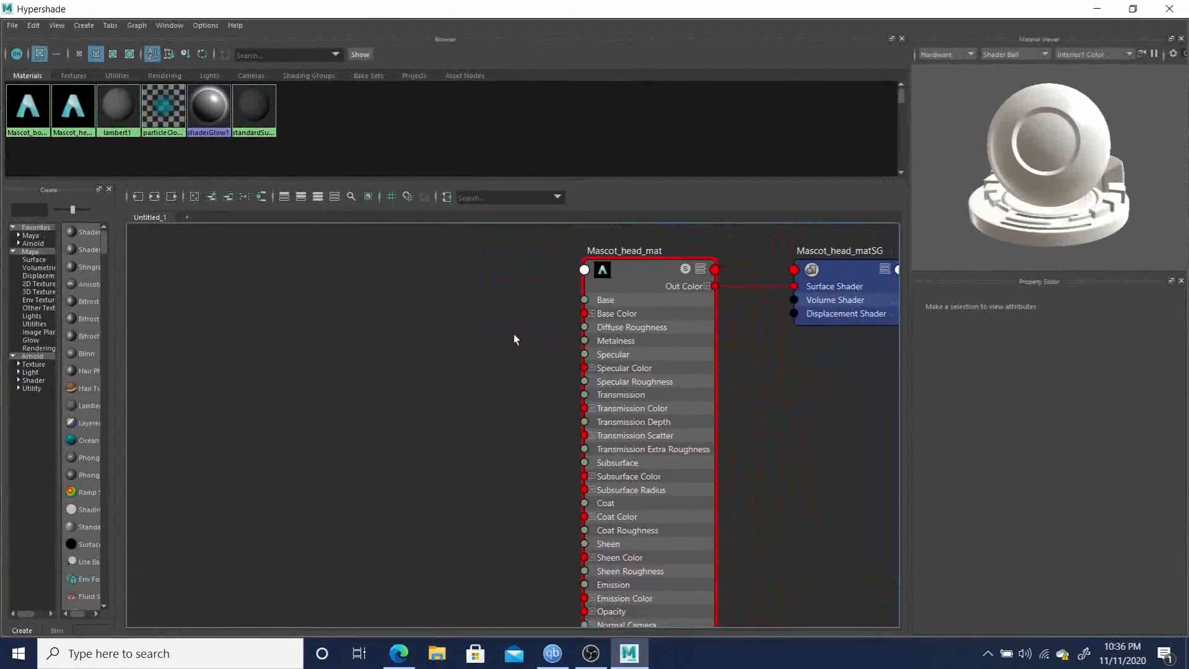
{"action": "scroll", "coordinate": [514, 340], "scroll_direction": "down", "scroll_amount": 2}
{"action": "left_click", "coordinate": [28, 106]}
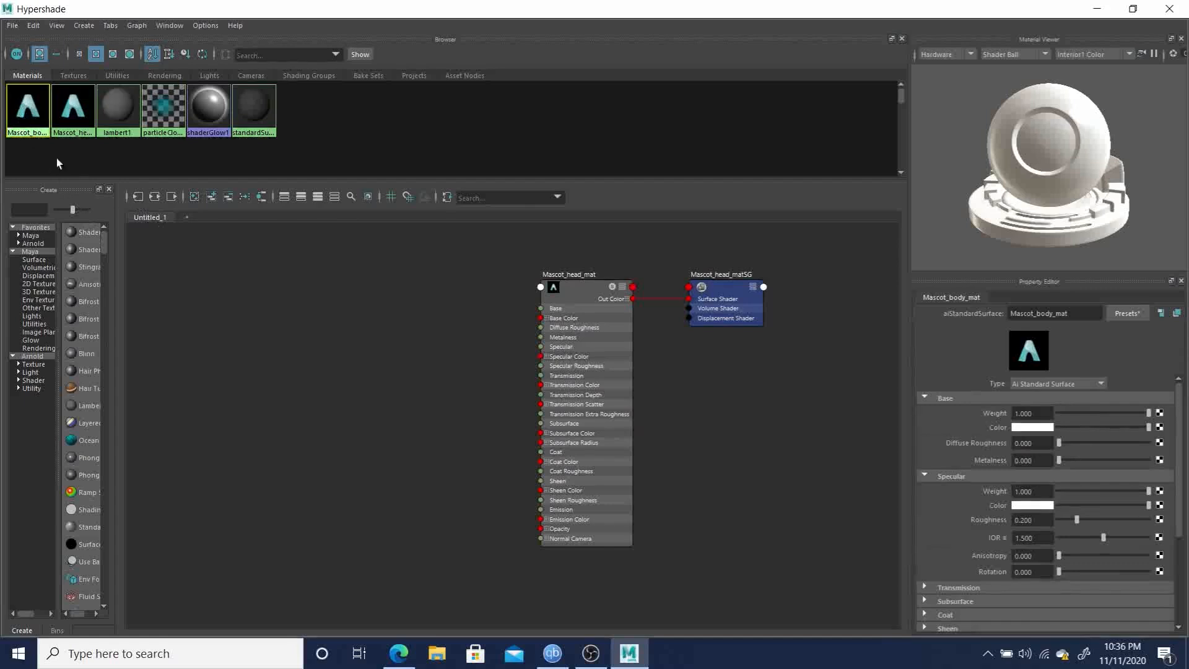
{"action": "left_click", "coordinate": [137, 197]}
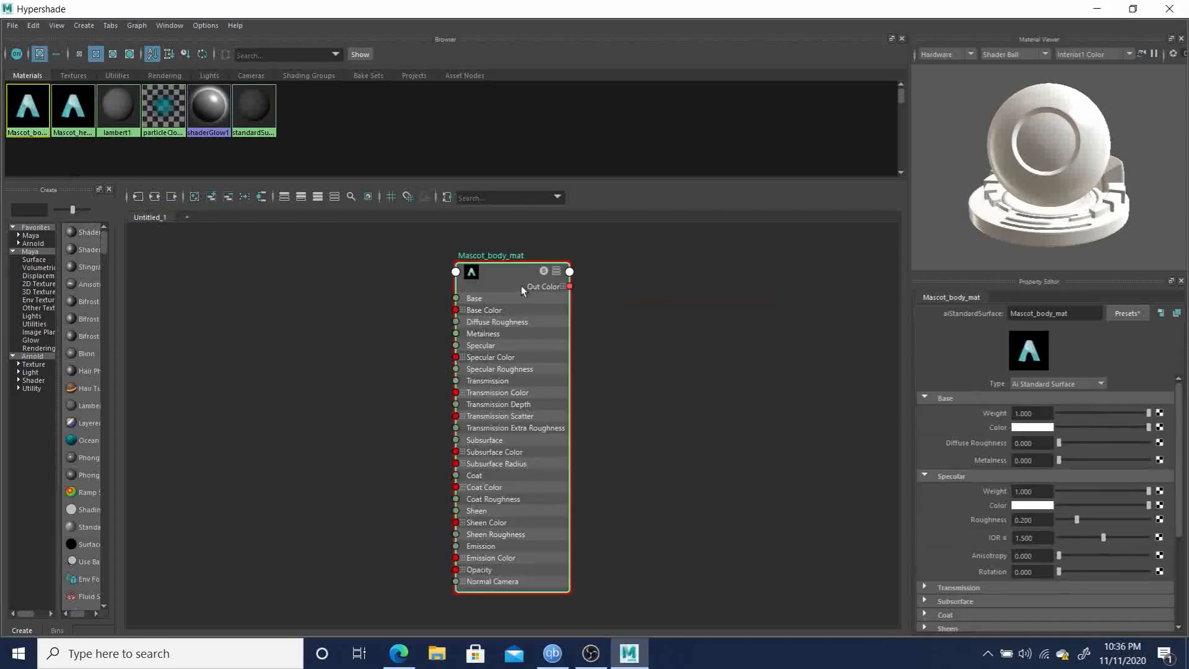
Step: Reposition the Mascot_body_mat node in the graph to leave free space on its input side
{"action": "left_click_drag", "start_coordinate": [498, 277], "coordinate": [664, 280]}
{"action": "left_click_drag", "start_coordinate": [647, 277], "coordinate": [636, 272]}
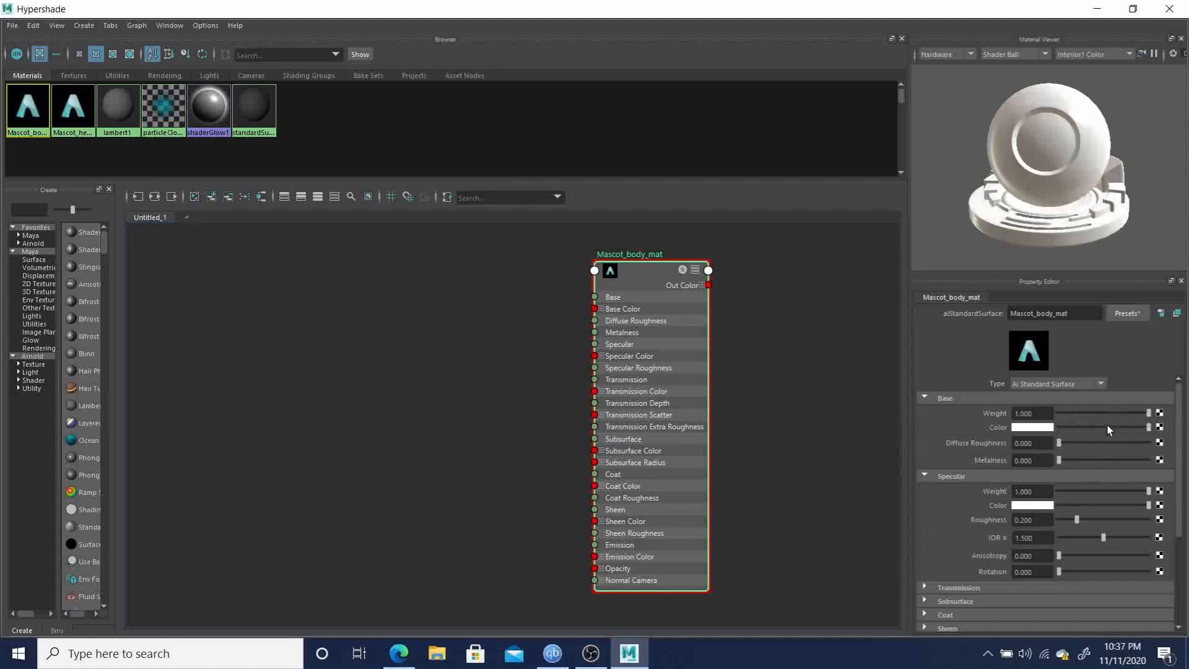
{"action": "left_click_drag", "start_coordinate": [1104, 426], "coordinate": [1176, 427]}
{"action": "left_click_drag", "start_coordinate": [657, 378], "coordinate": [690, 374]}
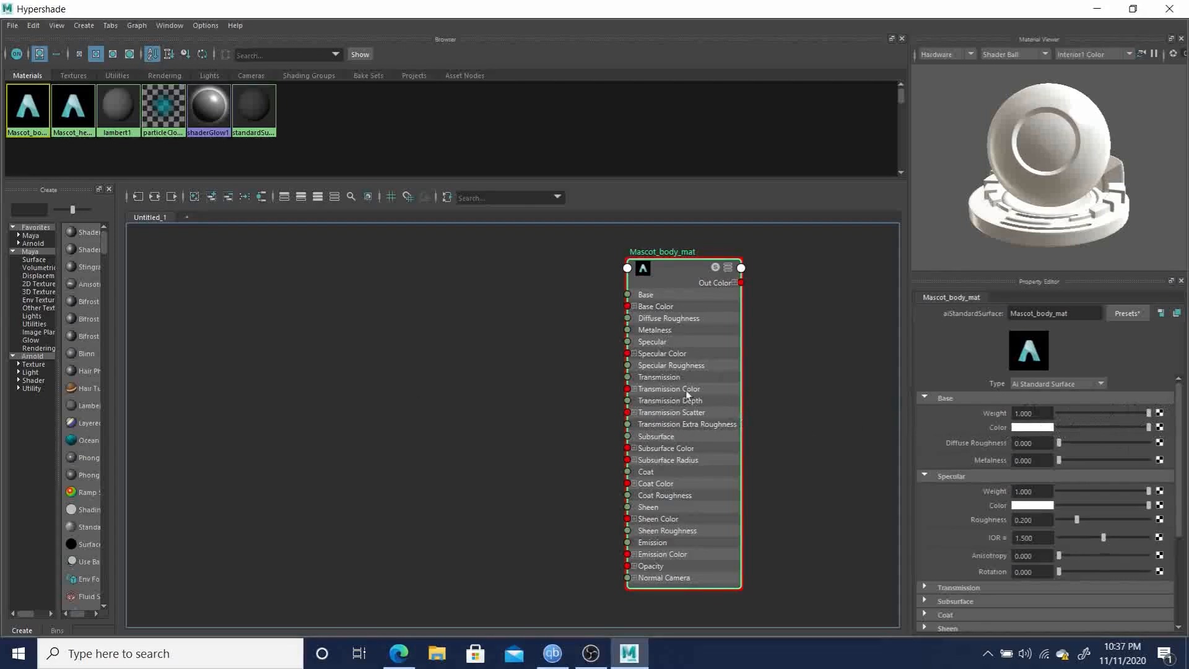
Step: Create a File texture node connected to the Base Color of Mascot_body_mat
{"action": "left_click", "coordinate": [1159, 427]}
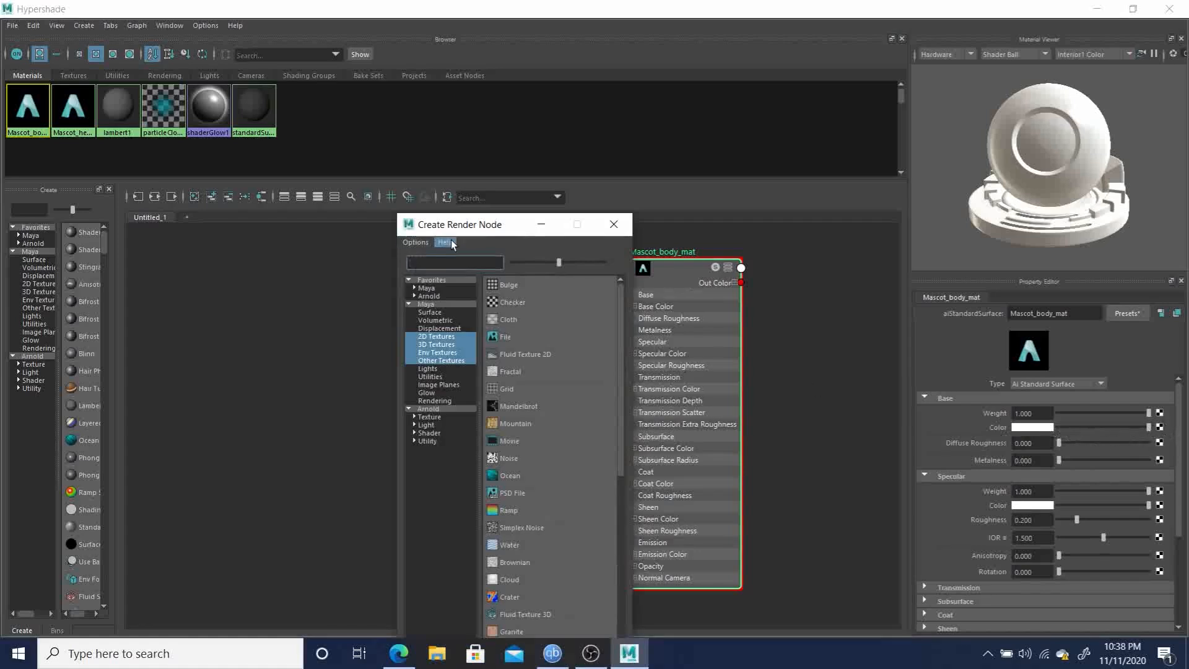
{"action": "left_click_drag", "start_coordinate": [451, 224], "coordinate": [403, 169]}
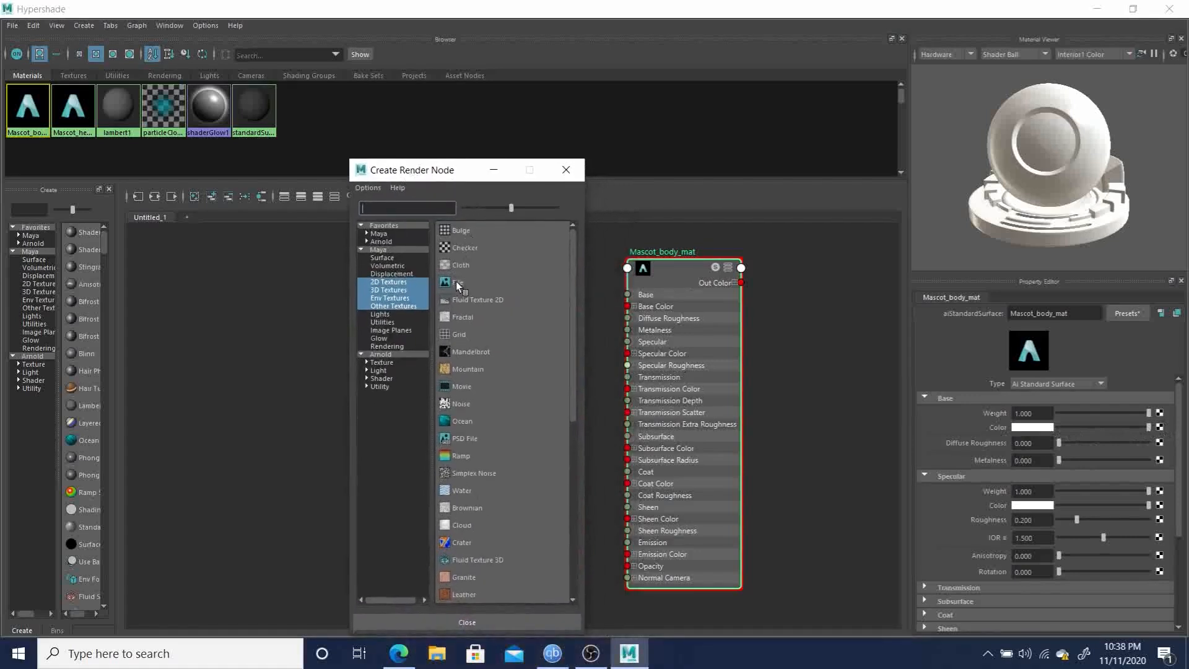
{"action": "left_click", "coordinate": [457, 283]}
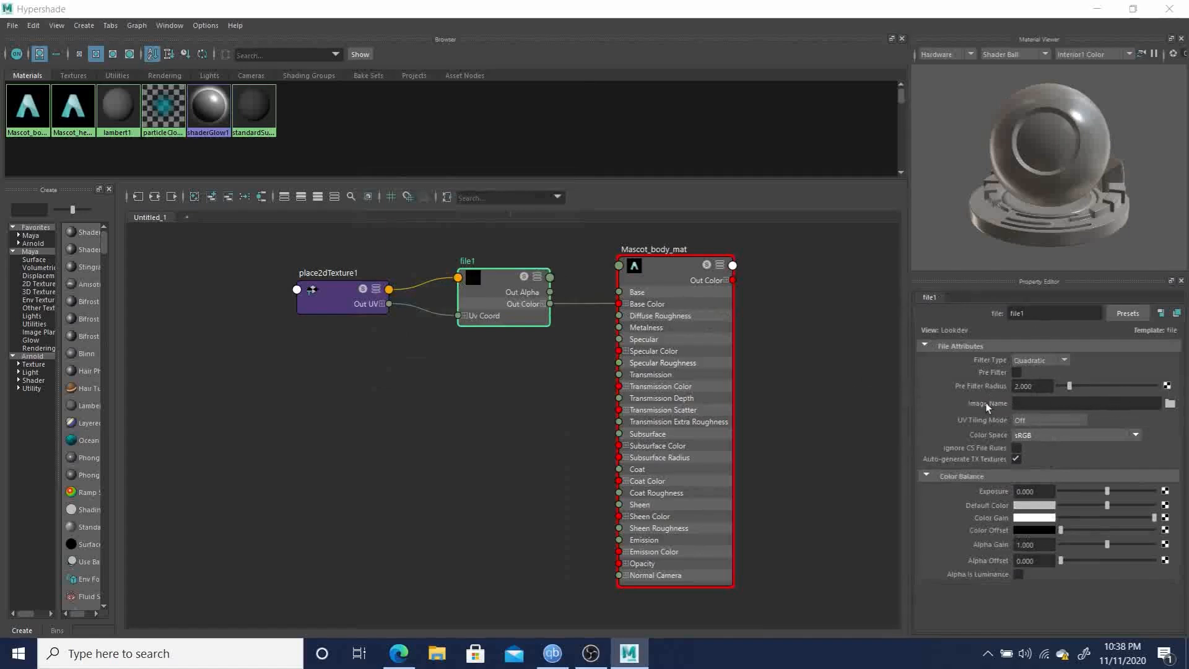
Step: Load Mascot_body_mat_Color.png from the Substance\Textures\CleanMaps folder as the image of the file texture node
{"action": "left_click", "coordinate": [1169, 404]}
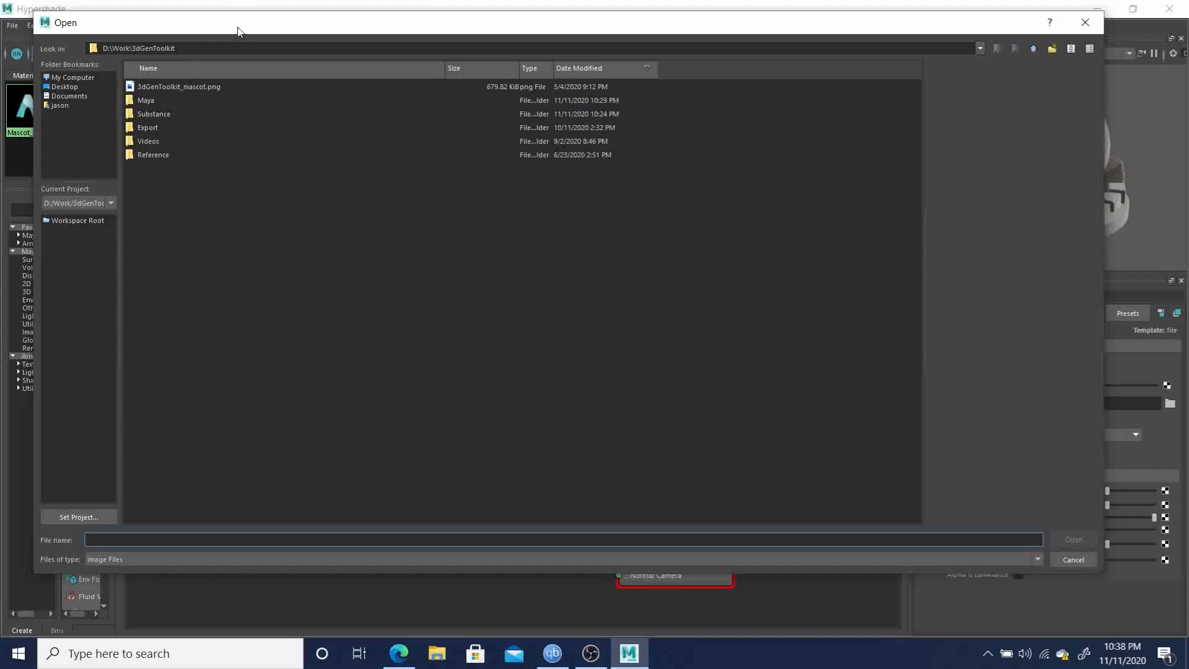
{"action": "left_click_drag", "start_coordinate": [237, 31], "coordinate": [242, 34]}
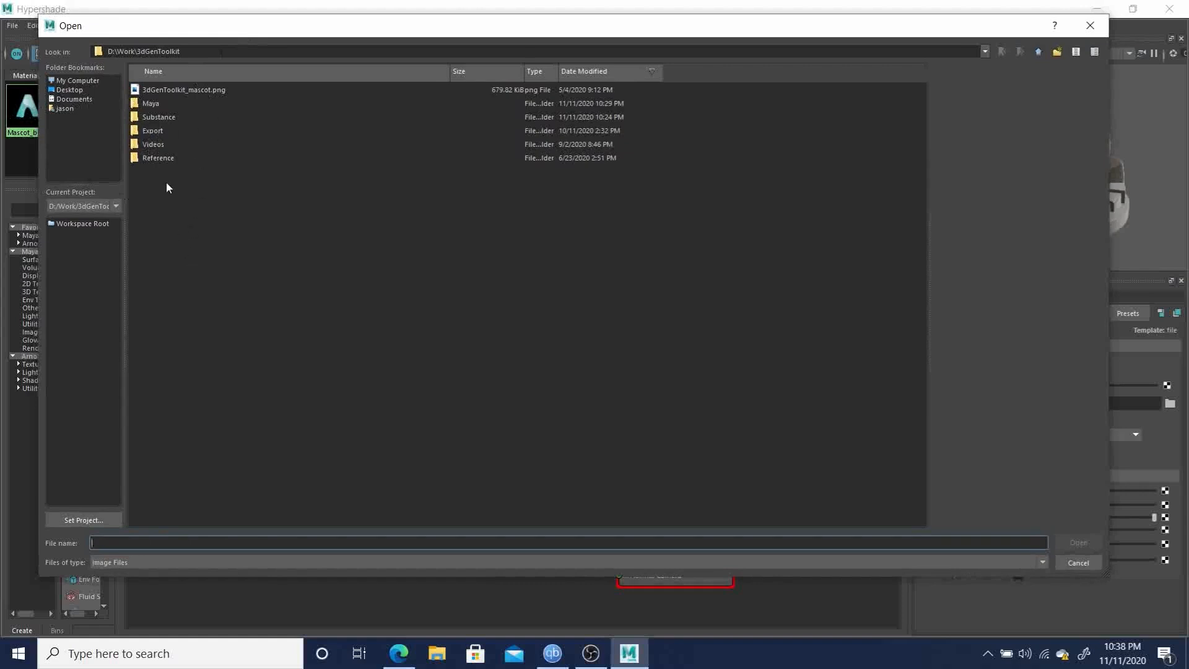
{"action": "double_click", "coordinate": [158, 115]}
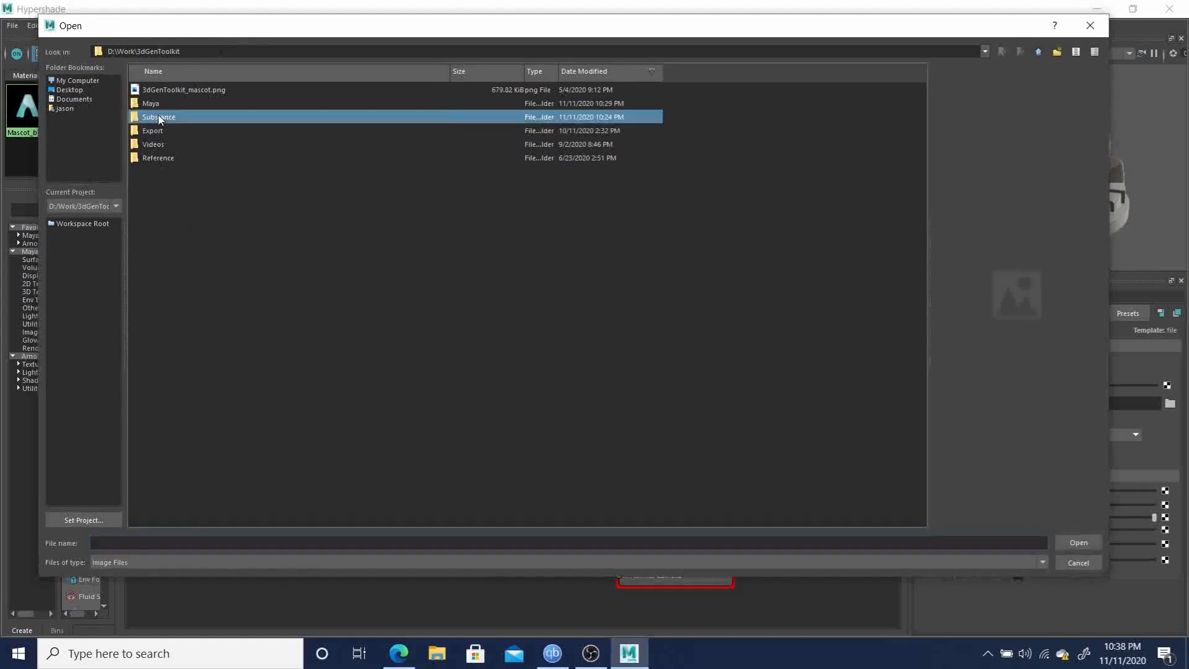
{"action": "double_click", "coordinate": [147, 89]}
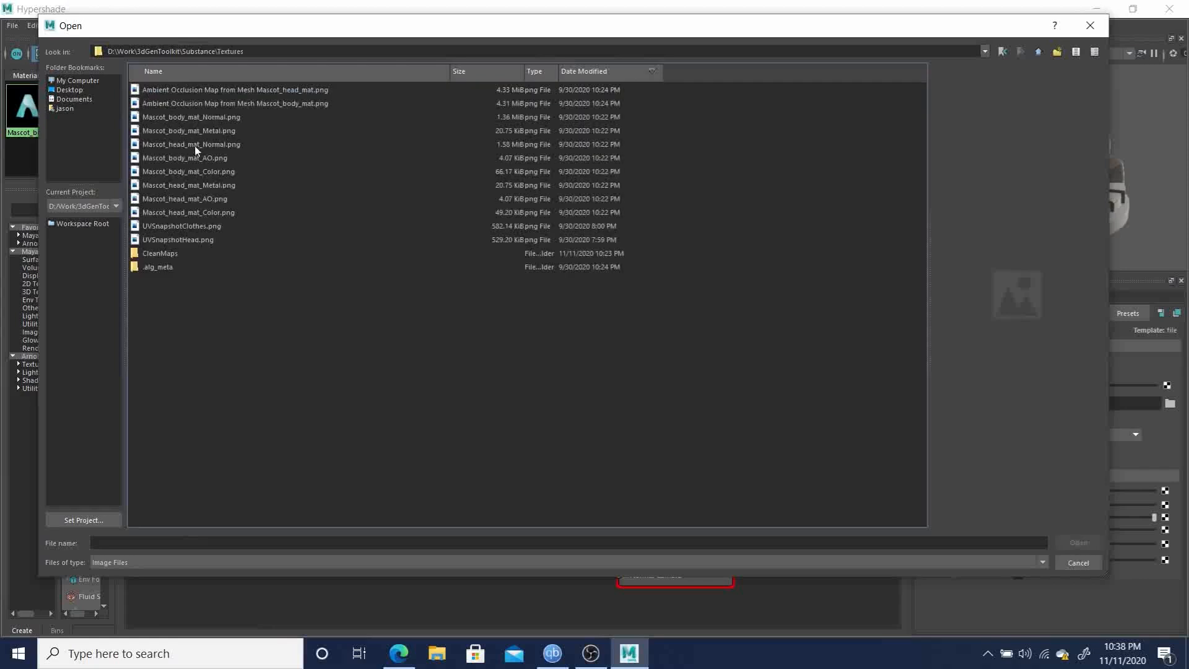
{"action": "double_click", "coordinate": [171, 254]}
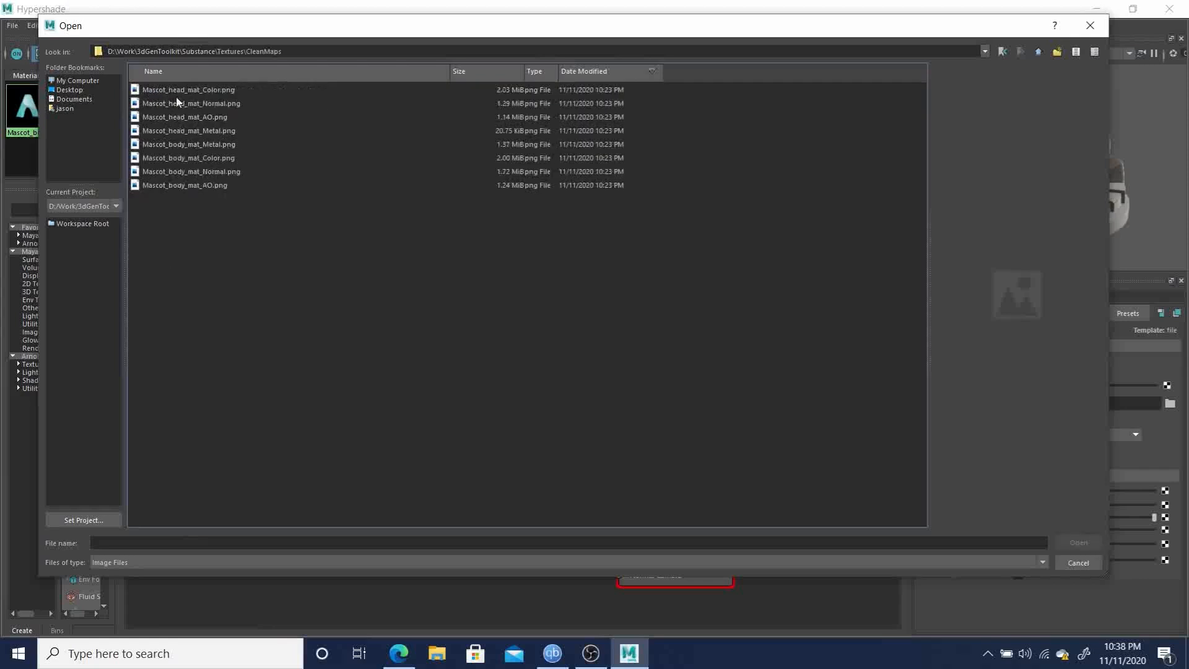
{"action": "left_click", "coordinate": [210, 158]}
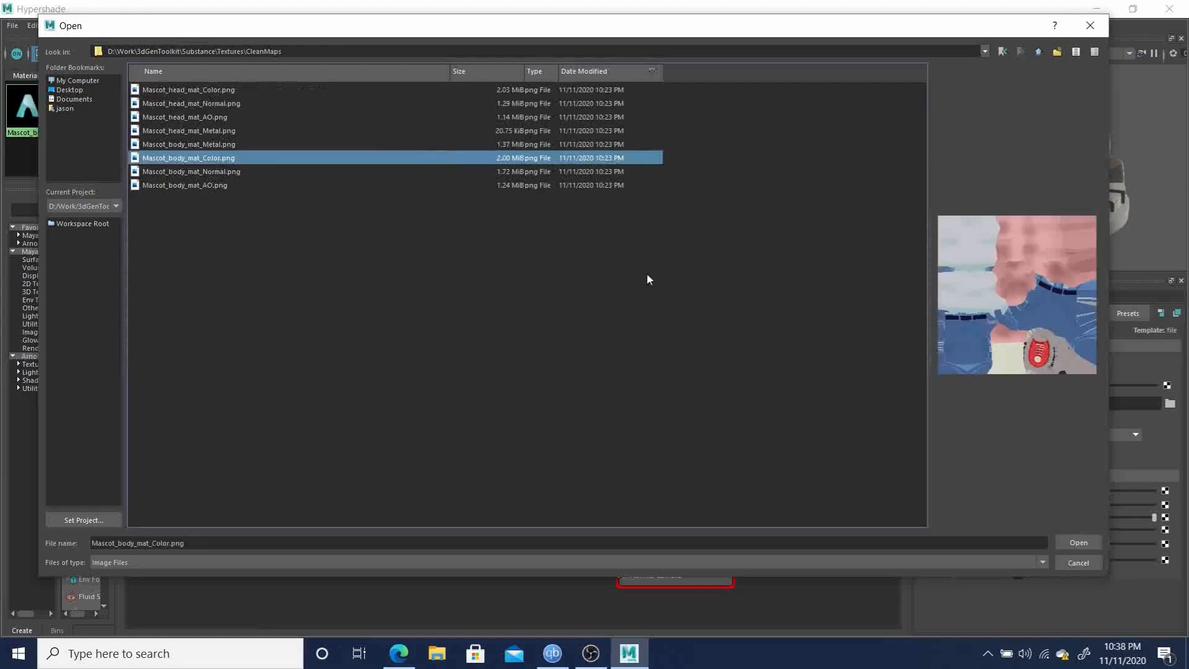
{"action": "left_click", "coordinate": [1083, 543]}
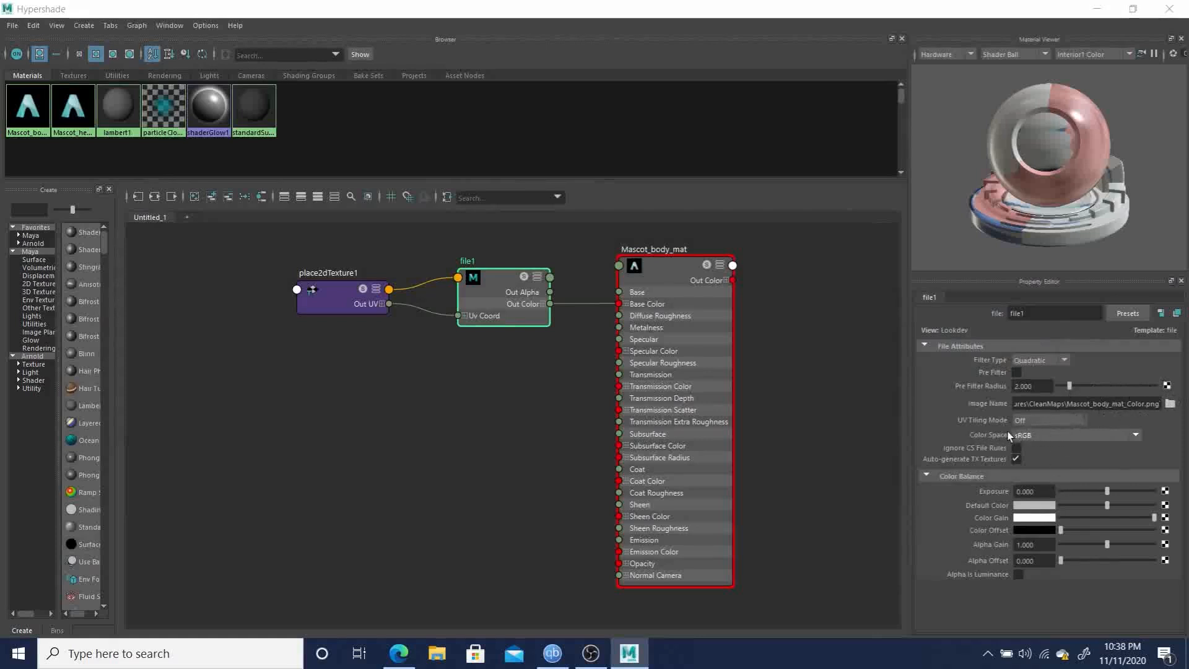
{"action": "left_click", "coordinate": [1048, 431]}
{"action": "left_click", "coordinate": [1061, 436]}
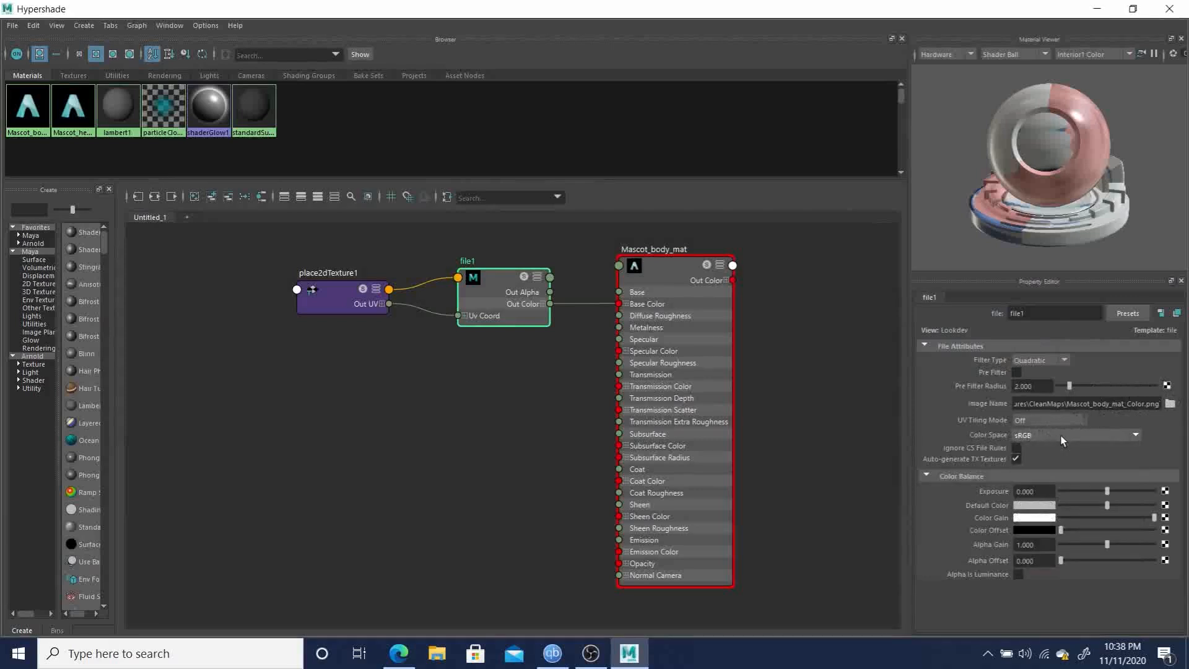
{"action": "left_click", "coordinate": [1050, 434]}
{"action": "left_click", "coordinate": [1052, 436]}
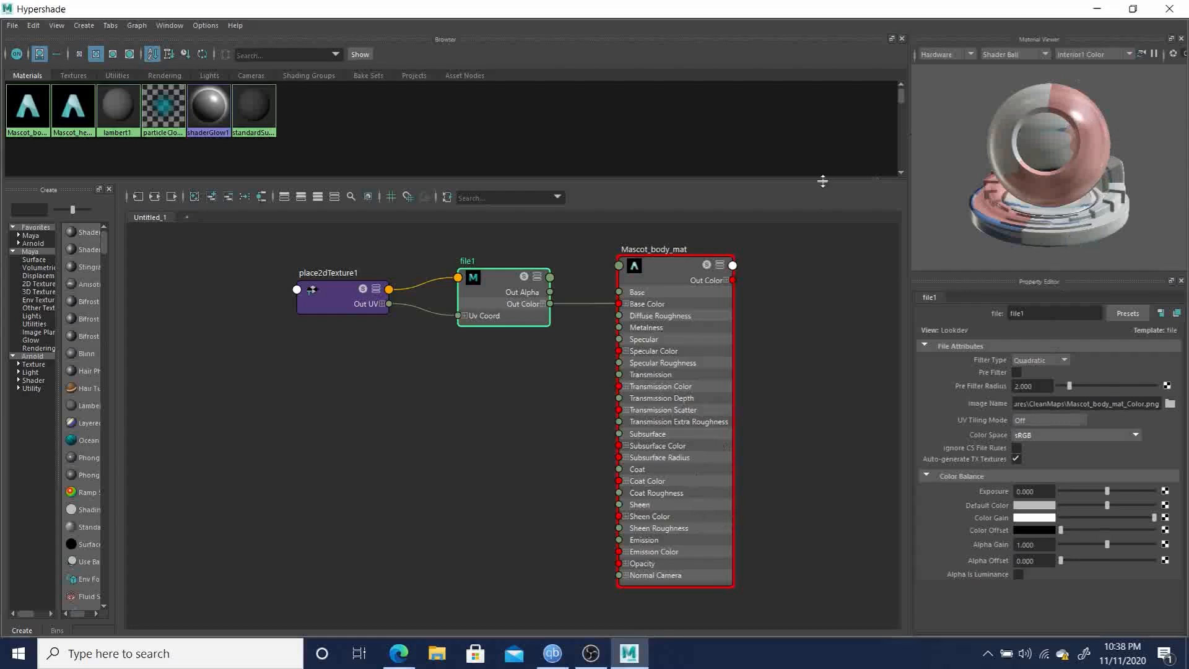
Step: Minimize the Hypershade and examine the color map on the mascot's body in the perspective viewport
{"action": "left_click", "coordinate": [1098, 10]}
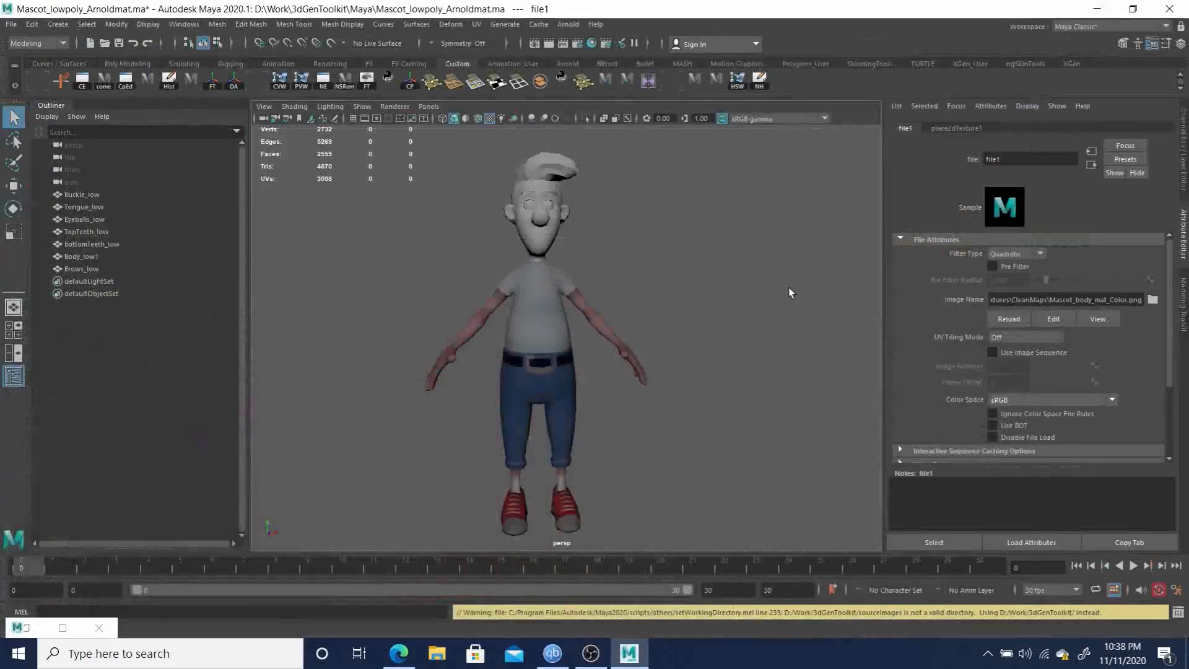
{"action": "left_click_drag", "start_coordinate": [667, 341], "coordinate": [626, 318], "text": "alt"}
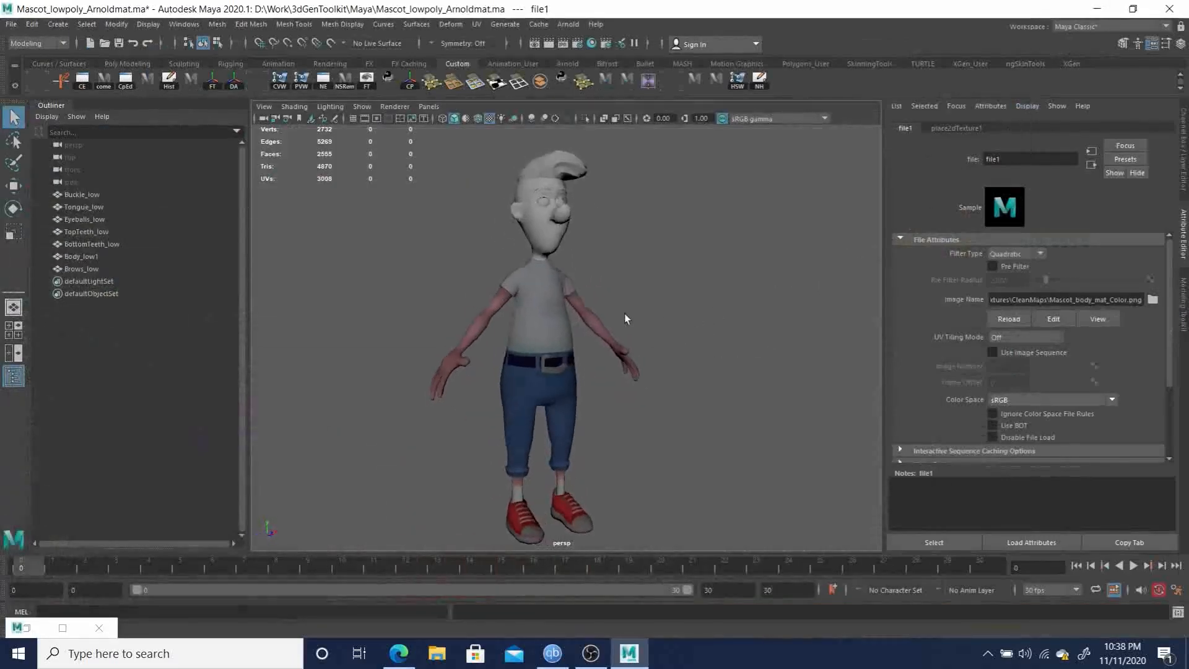
{"action": "mouse_move", "coordinate": [626, 318]}
{"action": "right_mouse_down", "text": "alt"}
{"action": "mouse_move", "coordinate": [773, 487]}
{"action": "mouse_move", "coordinate": [671, 348]}
{"action": "mouse_move", "coordinate": [625, 309]}
{"action": "right_mouse_up", "text": "alt"}
{"action": "middle_click_drag", "start_coordinate": [687, 428], "coordinate": [753, 318], "text": "alt"}
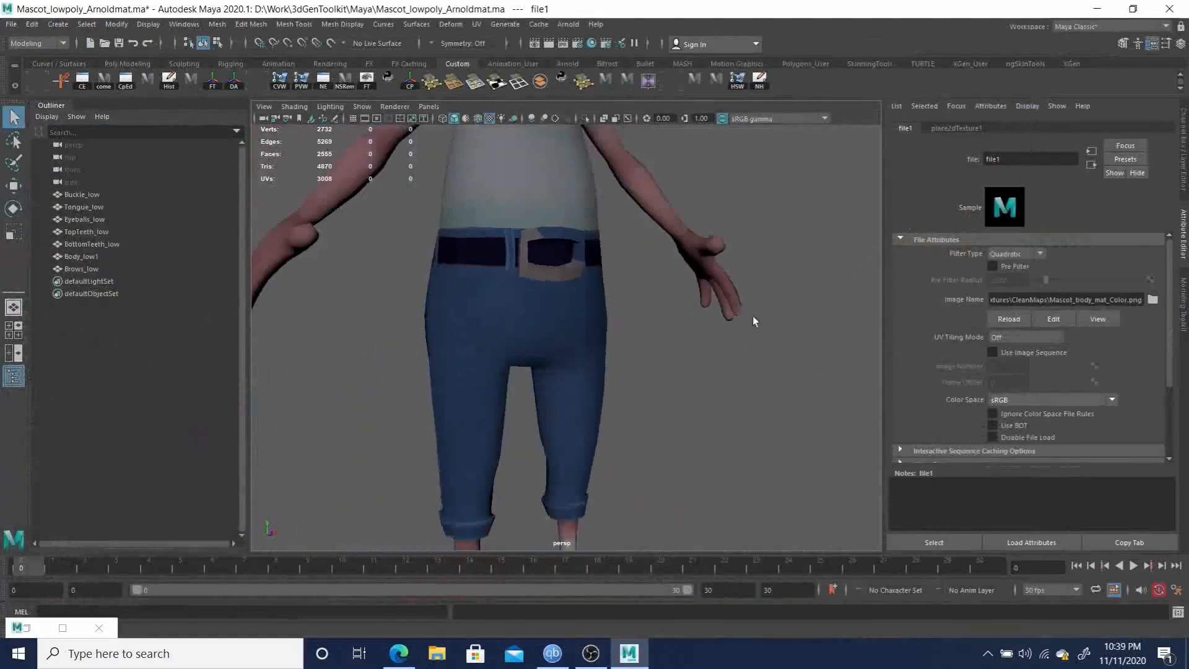
{"action": "right_click_drag", "start_coordinate": [754, 318], "coordinate": [633, 362], "text": "alt"}
{"action": "left_click_drag", "start_coordinate": [633, 364], "coordinate": [565, 353], "text": "alt"}
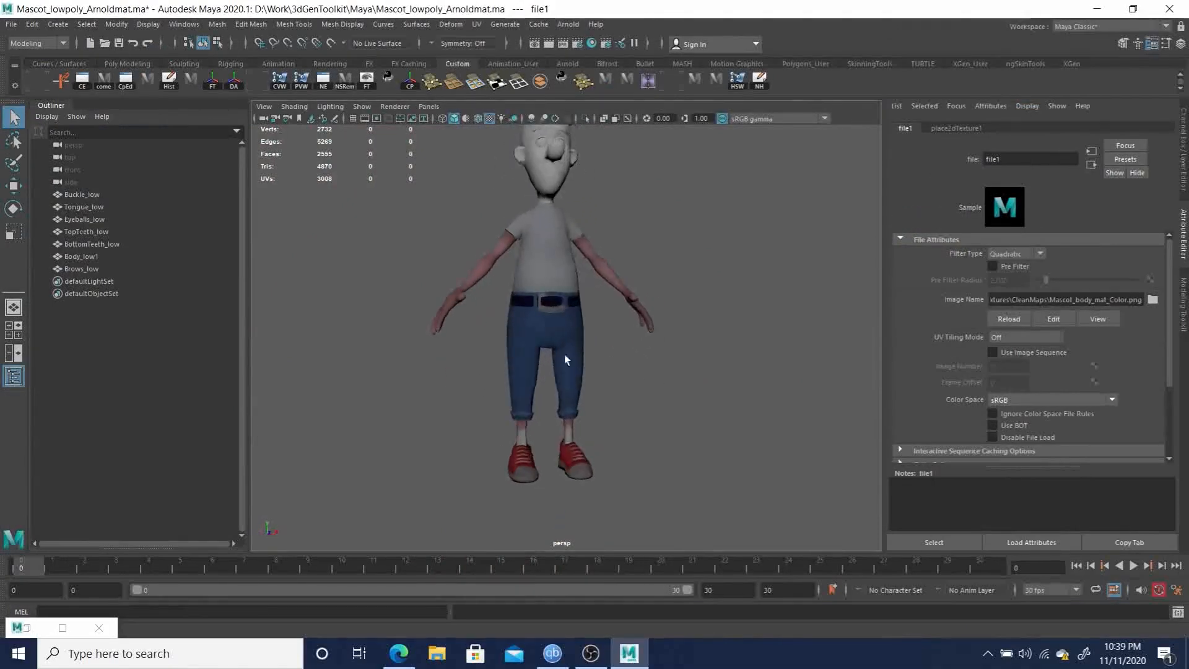
{"action": "right_click_drag", "start_coordinate": [565, 353], "coordinate": [589, 266], "text": "alt"}
{"action": "left_click_drag", "start_coordinate": [589, 265], "coordinate": [580, 356], "text": "alt"}
{"action": "middle_click_drag", "start_coordinate": [612, 306], "coordinate": [611, 359], "text": "alt"}
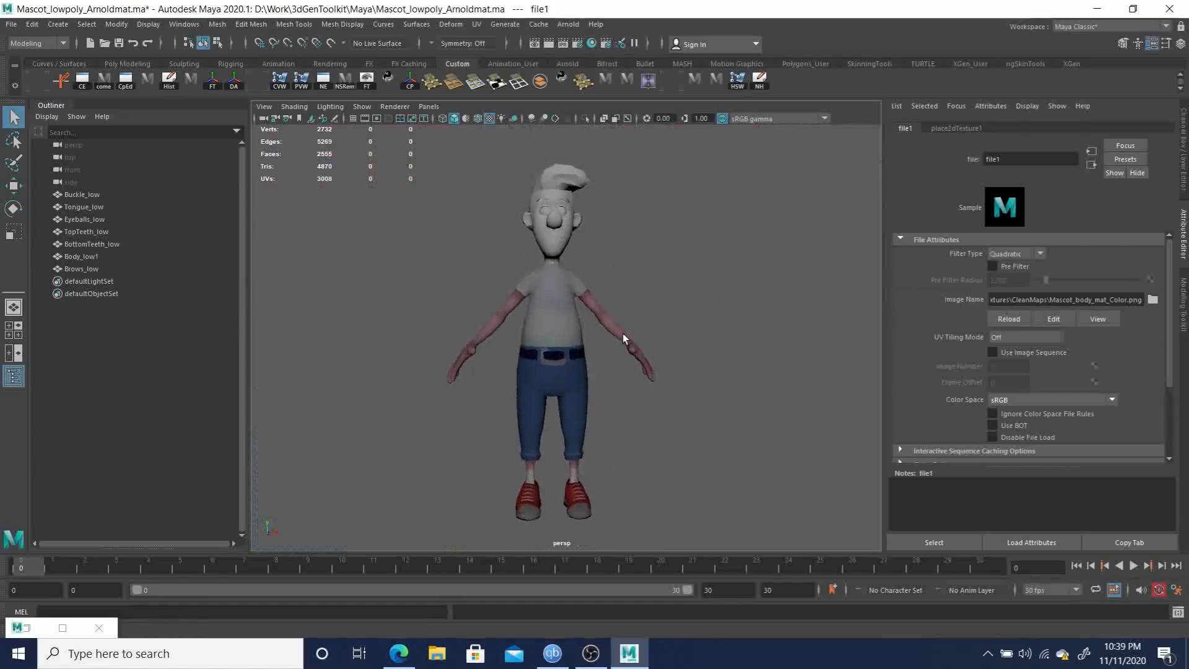
Step: Preview the mascot with scene lighting in the viewport and return it to textured display
{"action": "key", "text": "7"}
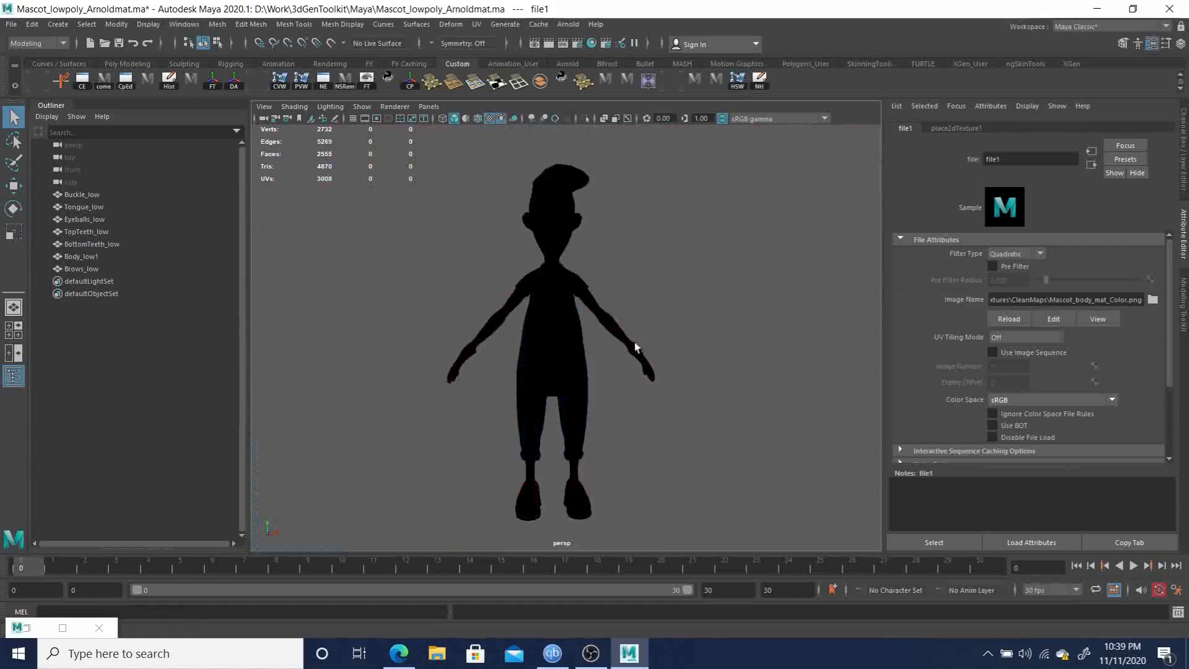
{"action": "mouse_move", "coordinate": [583, 311]}
{"action": "left_mouse_down", "text": "alt"}
{"action": "mouse_move", "coordinate": [566, 345]}
{"action": "mouse_move", "coordinate": [544, 338]}
{"action": "mouse_move", "coordinate": [578, 313]}
{"action": "left_mouse_up", "text": "alt"}
{"action": "right_click_drag", "start_coordinate": [578, 313], "coordinate": [537, 314], "text": "alt"}
{"action": "mouse_move", "coordinate": [538, 314]}
{"action": "left_mouse_down", "text": "alt"}
{"action": "mouse_move", "coordinate": [427, 305]}
{"action": "mouse_move", "coordinate": [545, 310]}
{"action": "left_mouse_up", "text": "alt"}
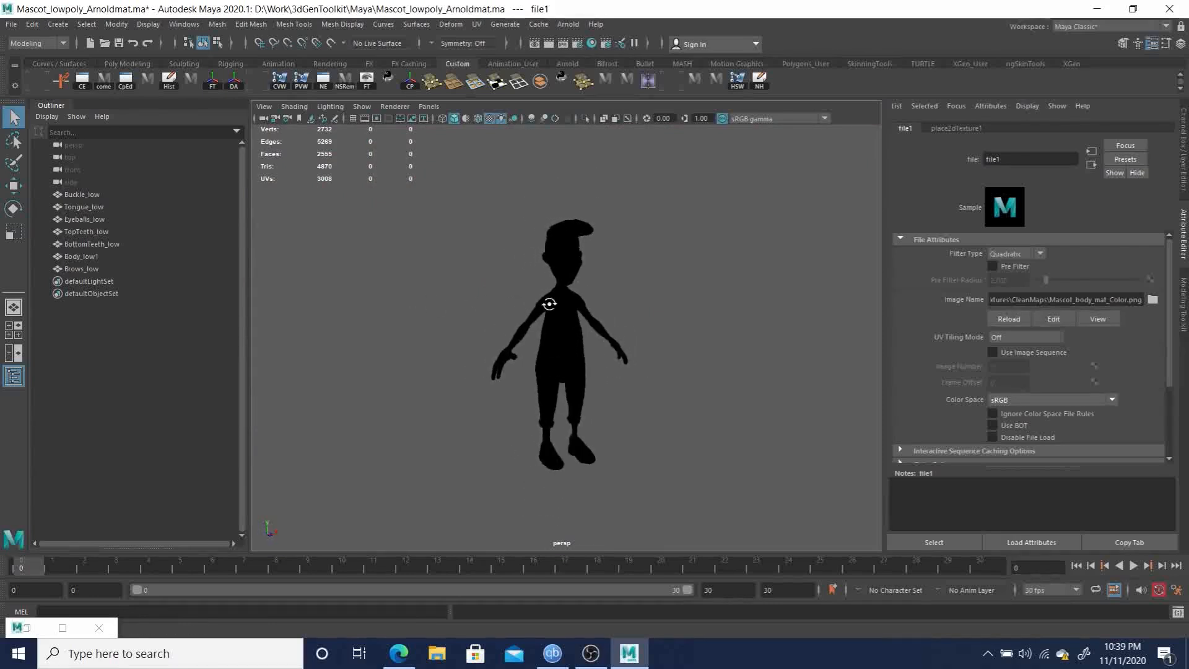
{"action": "right_click_drag", "start_coordinate": [544, 310], "coordinate": [709, 396], "text": "alt"}
{"action": "right_click_drag", "start_coordinate": [727, 353], "coordinate": [604, 346], "text": "alt"}
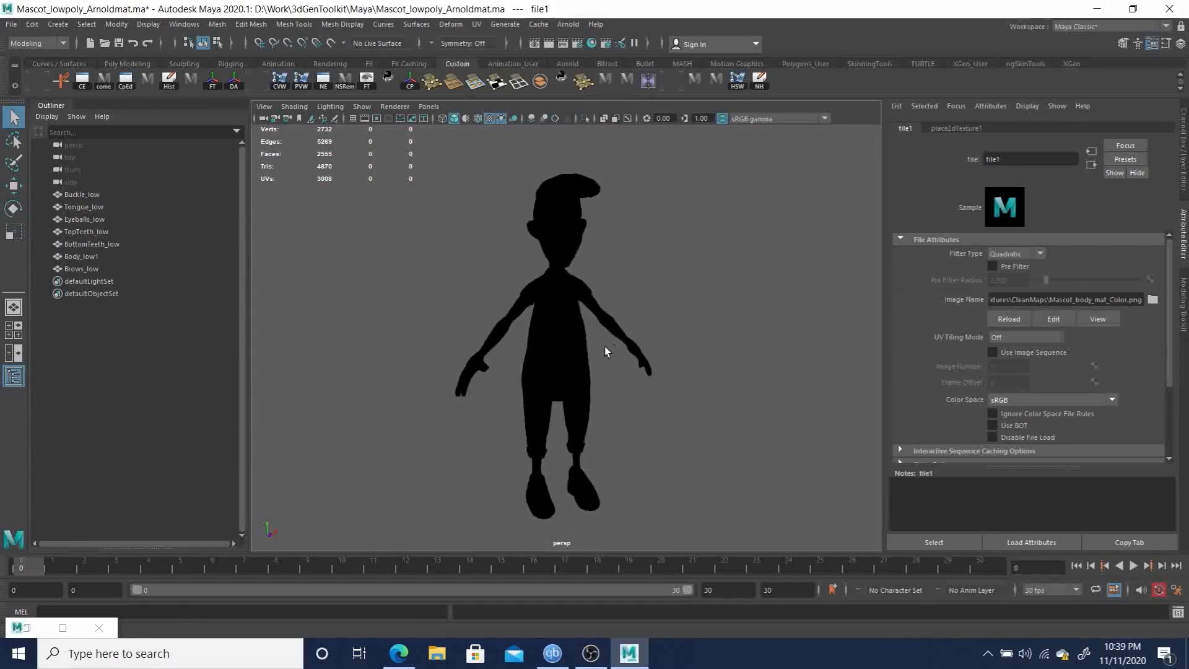
{"action": "key", "text": "6"}
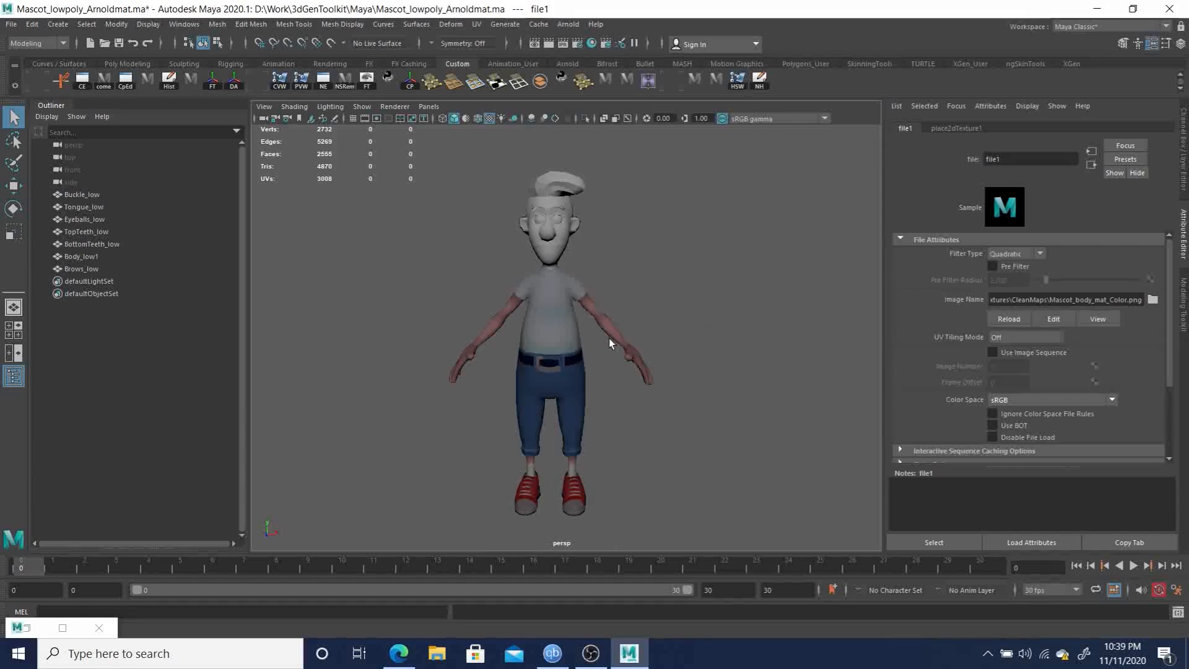
Step: Examine the textured shirt, arms, jeans and back of the belt from around the mascot
{"action": "mouse_move", "coordinate": [609, 342]}
{"action": "left_mouse_down", "text": "alt"}
{"action": "mouse_move", "coordinate": [364, 350]}
{"action": "mouse_move", "coordinate": [594, 348]}
{"action": "mouse_move", "coordinate": [620, 359]}
{"action": "left_mouse_up", "text": "alt"}
{"action": "right_click_drag", "start_coordinate": [619, 360], "coordinate": [645, 409], "text": "alt"}
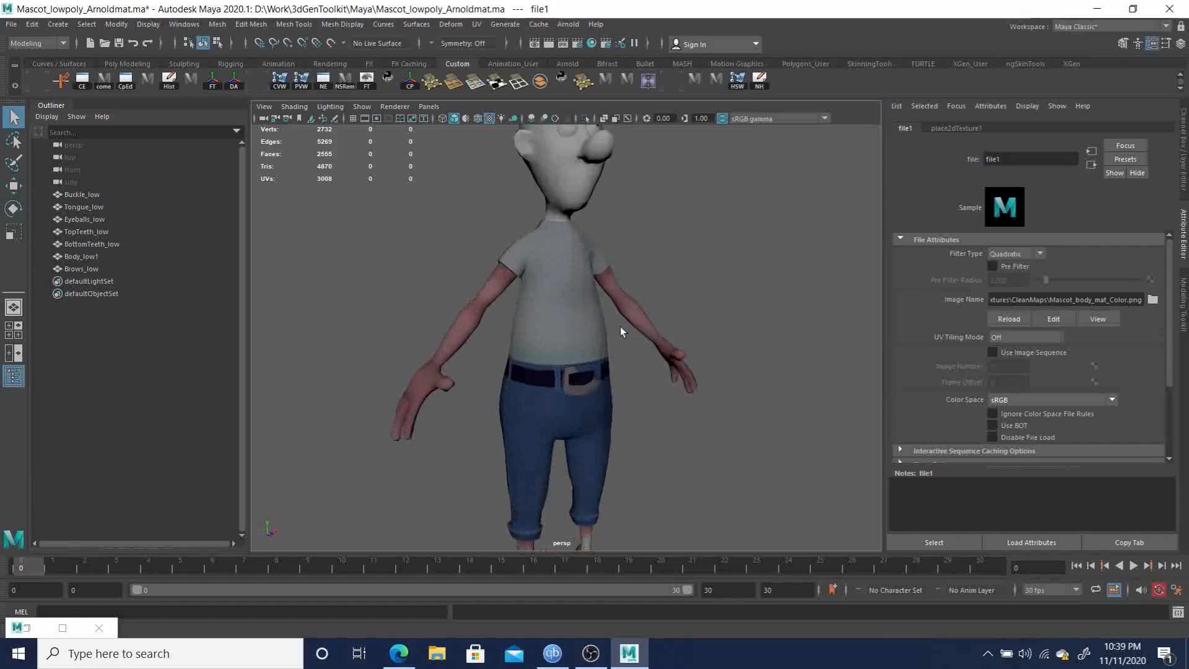
{"action": "left_click_drag", "start_coordinate": [621, 331], "coordinate": [655, 345], "text": "alt"}
{"action": "left_click", "coordinate": [295, 107]}
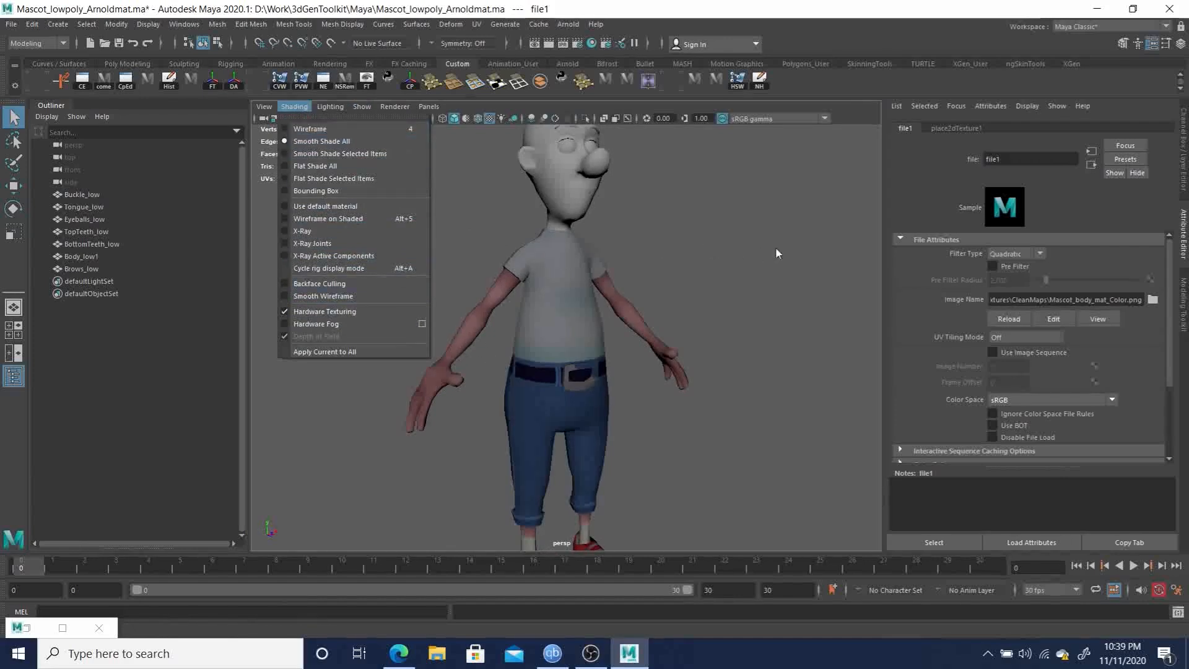
{"action": "left_click", "coordinate": [758, 297]}
{"action": "left_click_drag", "start_coordinate": [751, 332], "coordinate": [406, 353], "text": "alt"}
{"action": "left_click_drag", "start_coordinate": [592, 374], "coordinate": [434, 347], "text": "alt"}
{"action": "right_click_drag", "start_coordinate": [470, 356], "coordinate": [753, 435], "text": "alt"}
{"action": "left_click_drag", "start_coordinate": [644, 390], "coordinate": [606, 382], "text": "alt"}
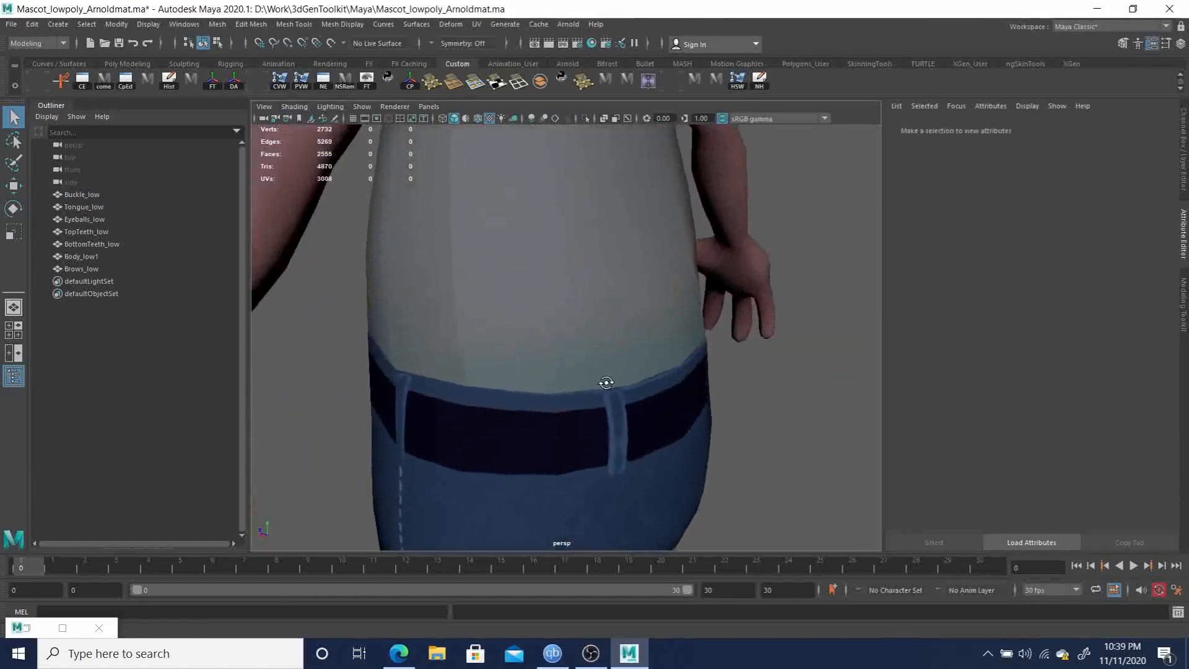
{"action": "left_click", "coordinate": [507, 258]}
{"action": "mouse_move", "coordinate": [531, 266]}
{"action": "left_mouse_down", "text": "alt"}
{"action": "mouse_move", "coordinate": [522, 300]}
{"action": "mouse_move", "coordinate": [534, 268]}
{"action": "mouse_move", "coordinate": [520, 268]}
{"action": "left_mouse_up", "text": "alt"}
{"action": "scroll", "coordinate": [451, 266], "scroll_direction": "down", "scroll_amount": 8}
{"action": "left_click_drag", "start_coordinate": [570, 307], "coordinate": [501, 354], "text": "alt"}
{"action": "left_click", "coordinate": [742, 310]}
{"action": "scroll", "coordinate": [429, 369], "scroll_direction": "down", "scroll_amount": 5}
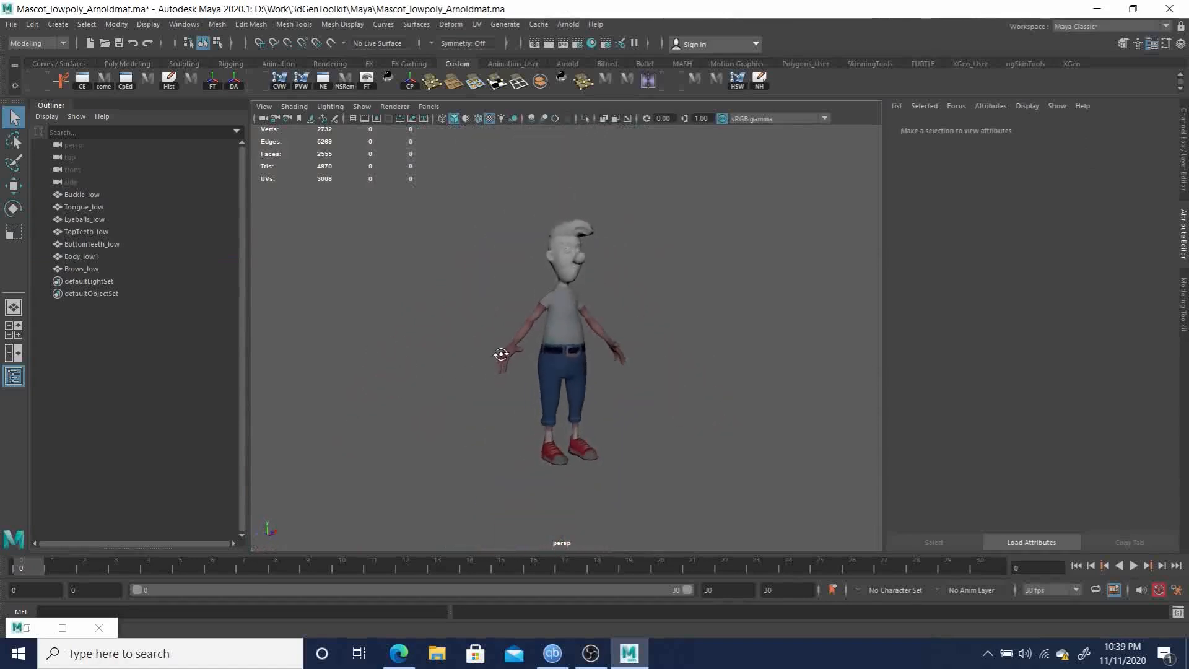
Step: Examine the belt buckle and shirt texture up close from the front, ending on the whole mascot
{"action": "right_click_drag", "start_coordinate": [501, 354], "coordinate": [804, 527], "text": "alt"}
{"action": "left_click_drag", "start_coordinate": [805, 526], "coordinate": [526, 436], "text": "alt"}
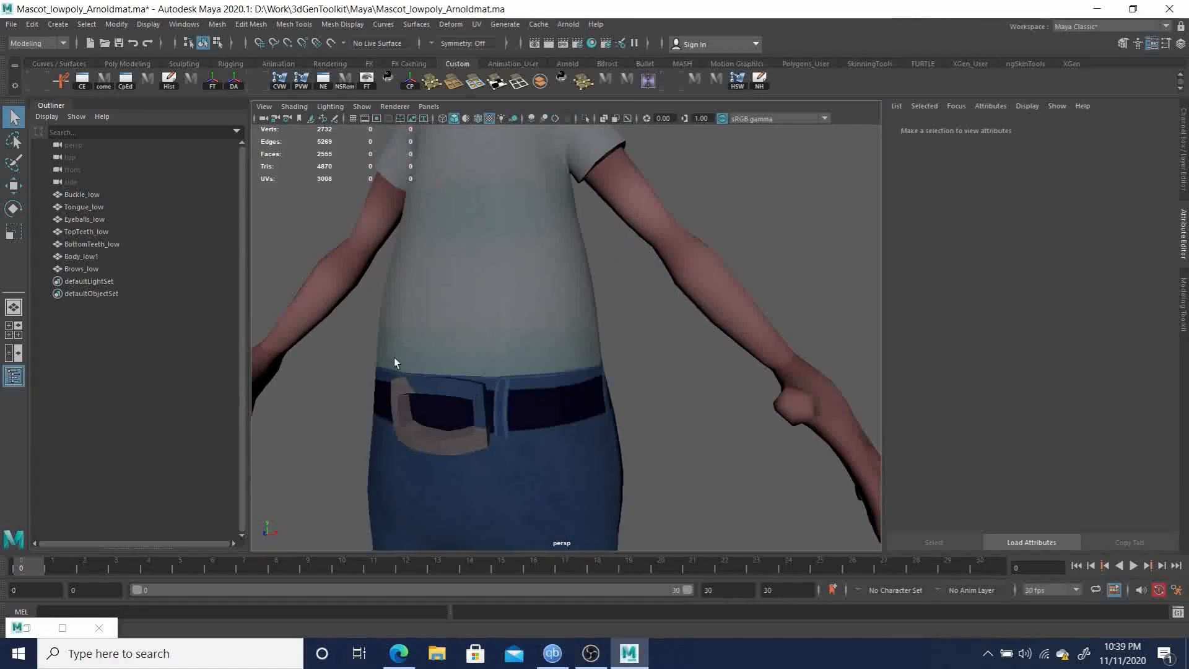
{"action": "left_click_drag", "start_coordinate": [394, 363], "coordinate": [563, 368], "text": "alt"}
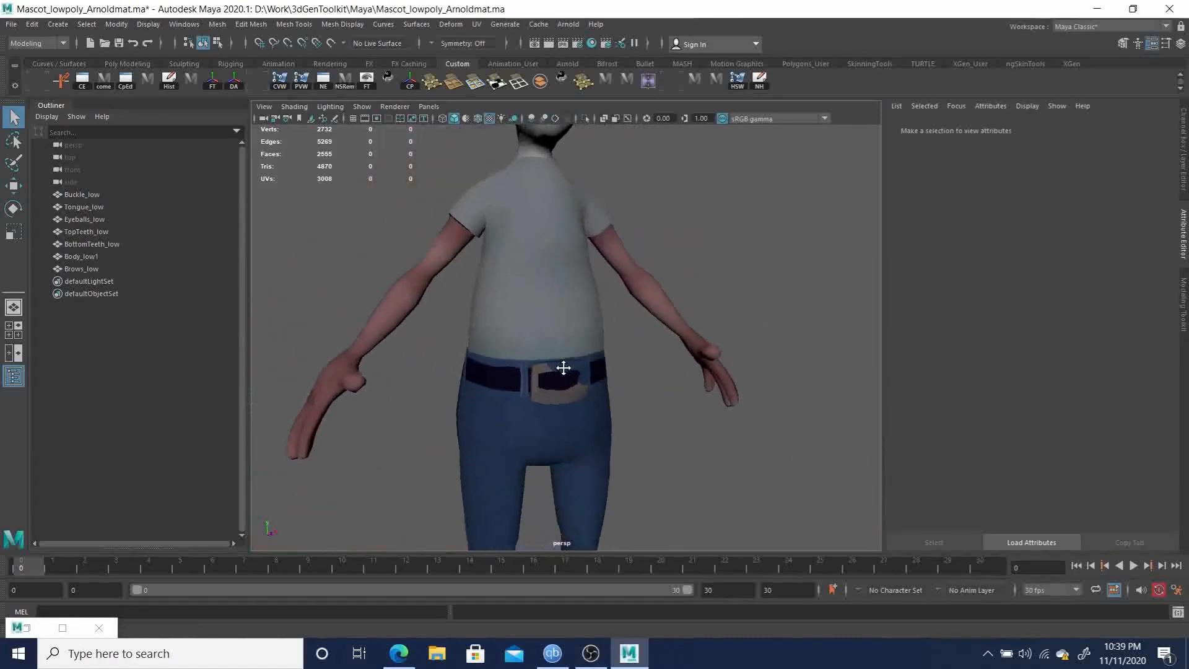
{"action": "middle_click_drag", "start_coordinate": [563, 368], "coordinate": [546, 356], "text": "alt"}
{"action": "right_click_drag", "start_coordinate": [546, 357], "coordinate": [634, 470], "text": "alt"}
{"action": "middle_click_drag", "start_coordinate": [509, 428], "coordinate": [507, 342], "text": "alt"}
{"action": "right_click_drag", "start_coordinate": [507, 342], "coordinate": [316, 329], "text": "alt"}
{"action": "left_click_drag", "start_coordinate": [315, 330], "coordinate": [507, 338], "text": "alt"}
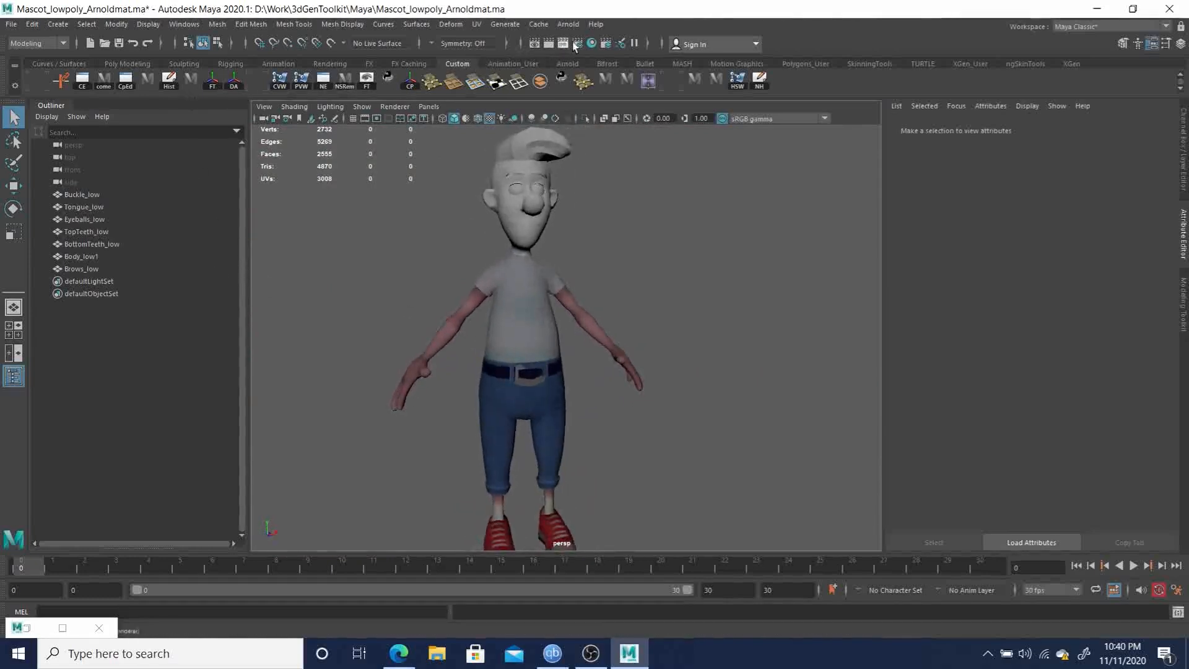
Step: Reopen the Hypershade and delete the file1 and place2dTexture1 nodes from the Mascot_body_mat graph
{"action": "left_click", "coordinate": [591, 43]}
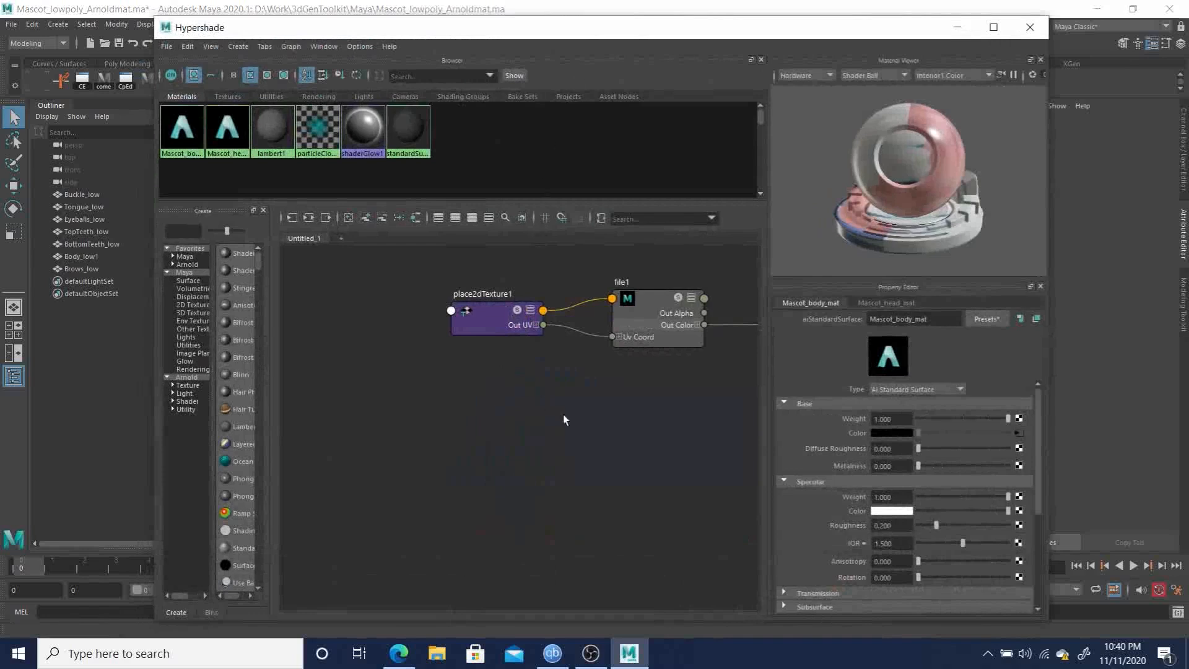
{"action": "right_click_drag", "start_coordinate": [512, 459], "coordinate": [483, 436], "text": "alt"}
{"action": "middle_click_drag", "start_coordinate": [482, 428], "coordinate": [513, 440], "text": "alt"}
{"action": "left_click_drag", "start_coordinate": [529, 426], "coordinate": [530, 427]}
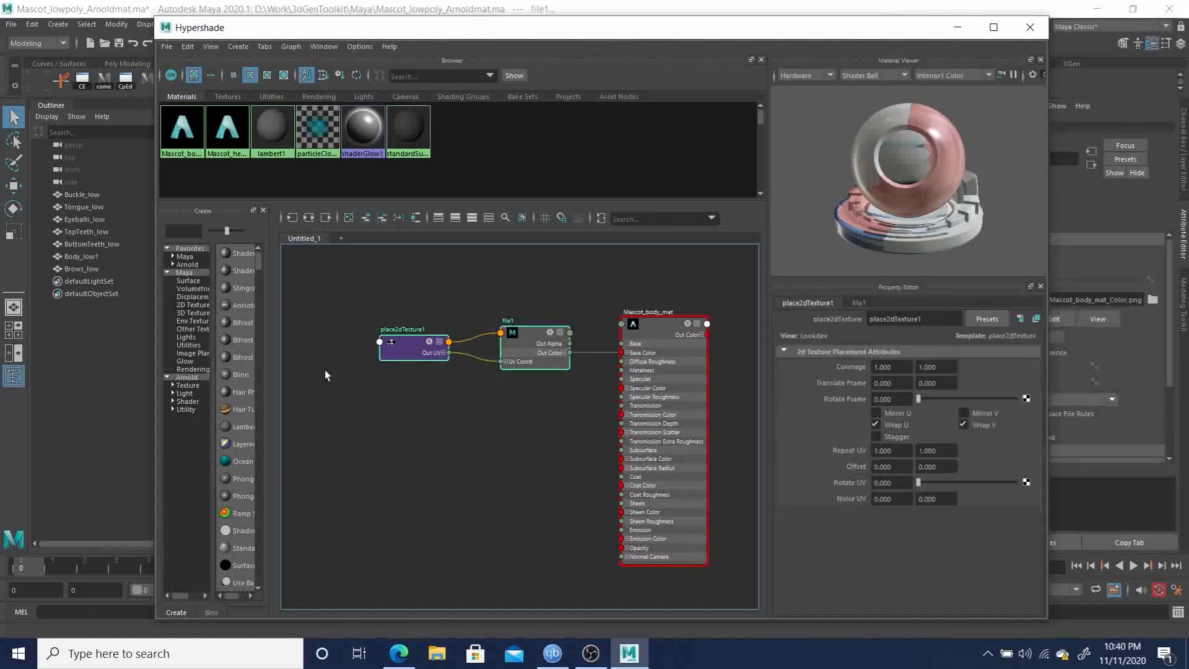
{"action": "left_click_drag", "start_coordinate": [363, 294], "coordinate": [548, 428]}
{"action": "key", "text": "Delete"}
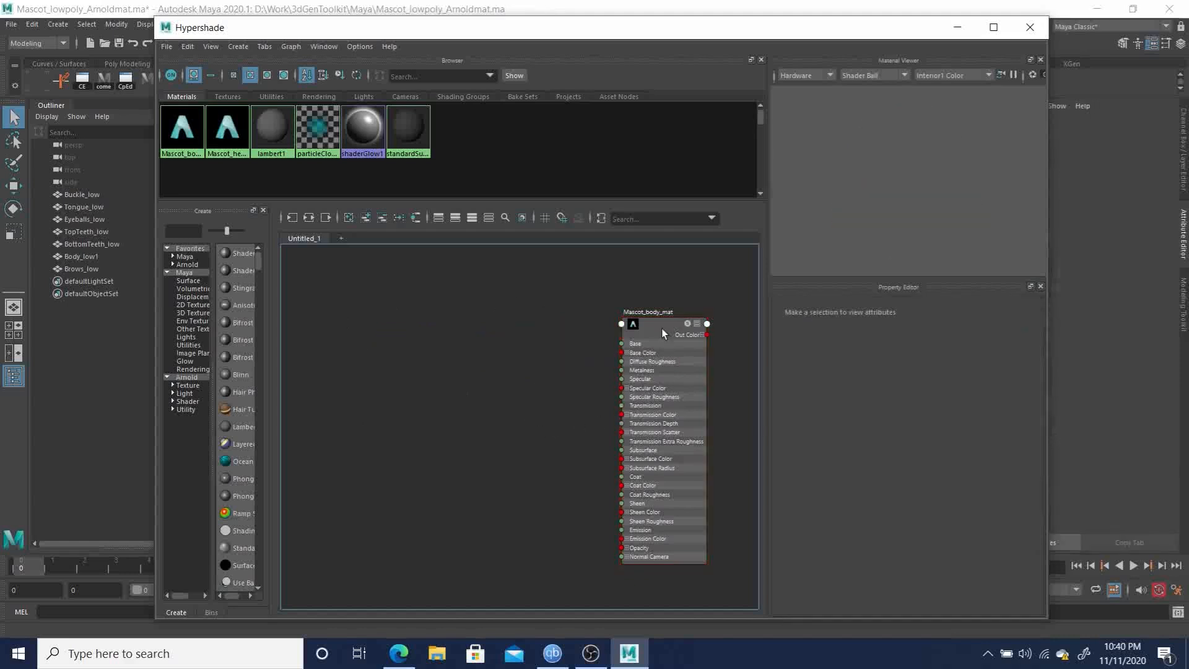
Step: Reset the Base Color of Mascot_body_mat to white and deselect the node
{"action": "left_click", "coordinate": [662, 328]}
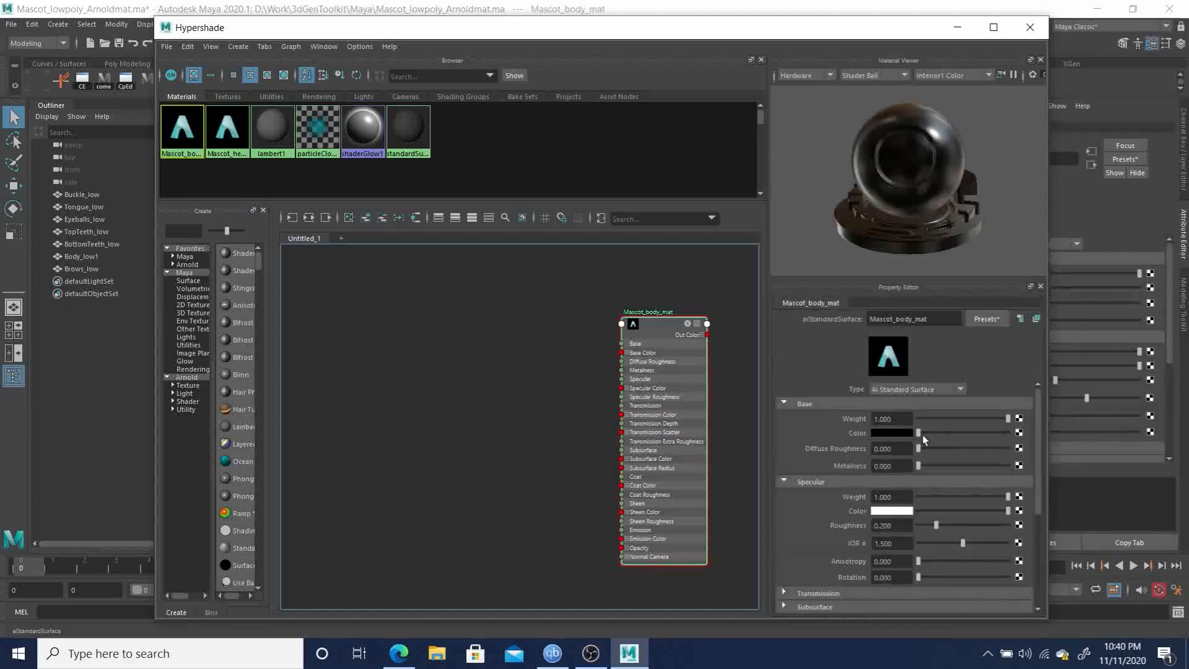
{"action": "left_click_drag", "start_coordinate": [920, 433], "coordinate": [1107, 439]}
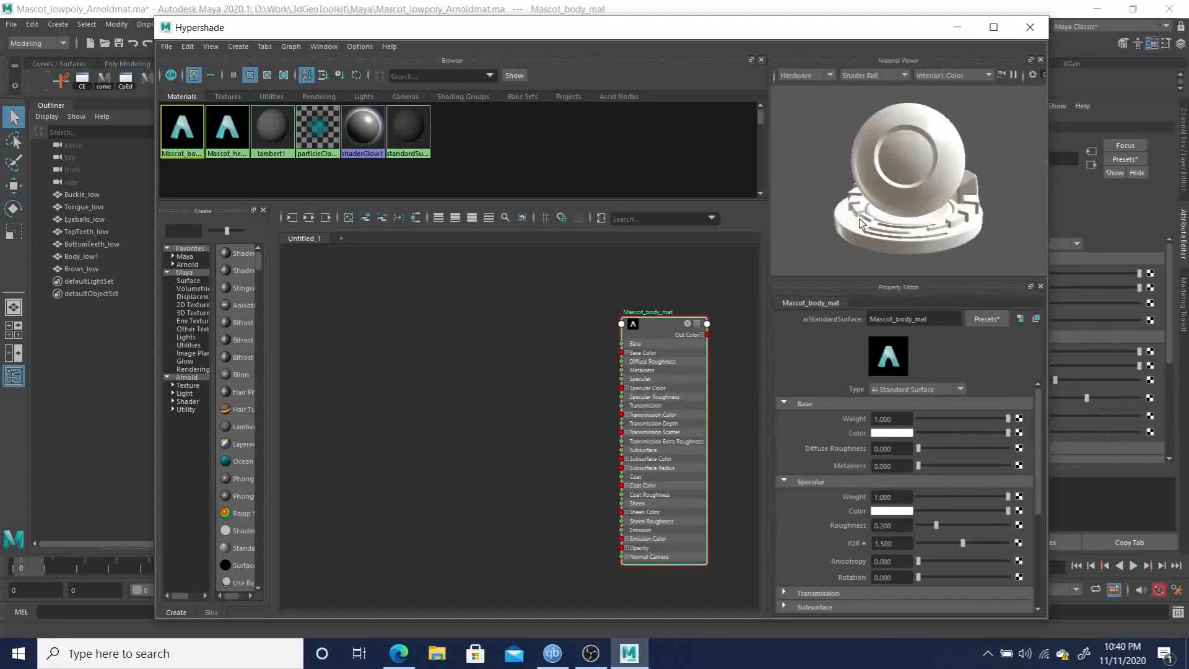
{"action": "mouse_move", "coordinate": [879, 34]}
{"action": "left_mouse_down"}
{"action": "mouse_move", "coordinate": [992, 484]}
{"action": "mouse_move", "coordinate": [853, 298]}
{"action": "mouse_move", "coordinate": [862, 115]}
{"action": "mouse_move", "coordinate": [889, 81]}
{"action": "mouse_move", "coordinate": [906, 9]}
{"action": "mouse_move", "coordinate": [899, 32]}
{"action": "left_mouse_up"}
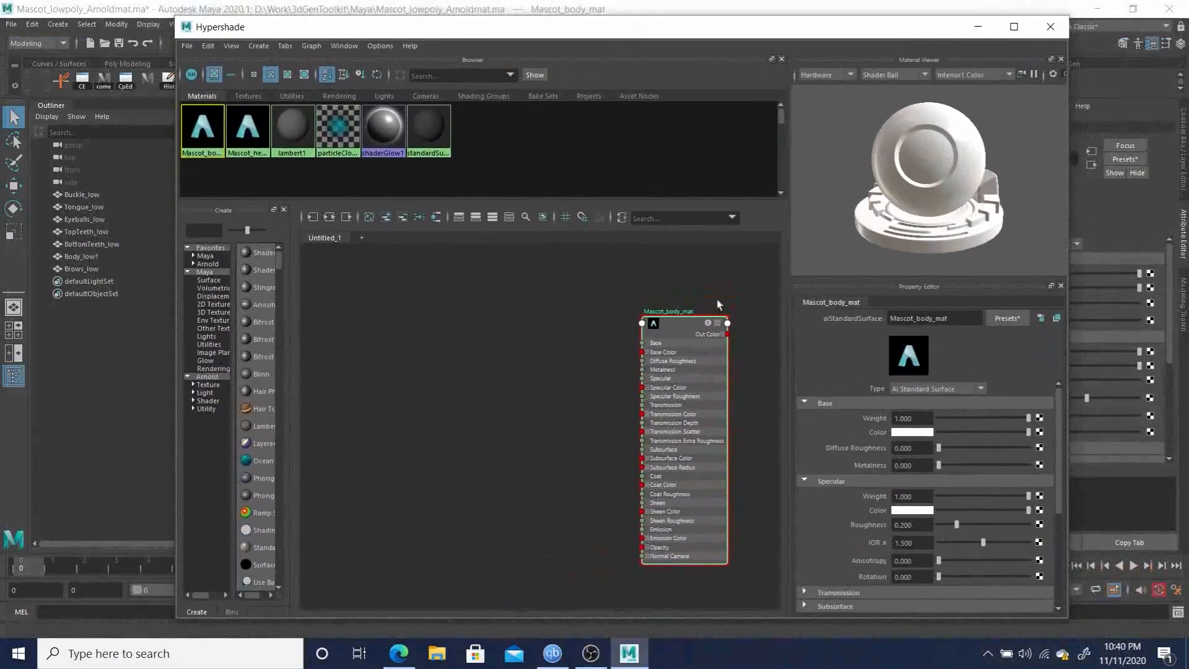
{"action": "left_click", "coordinate": [453, 390]}
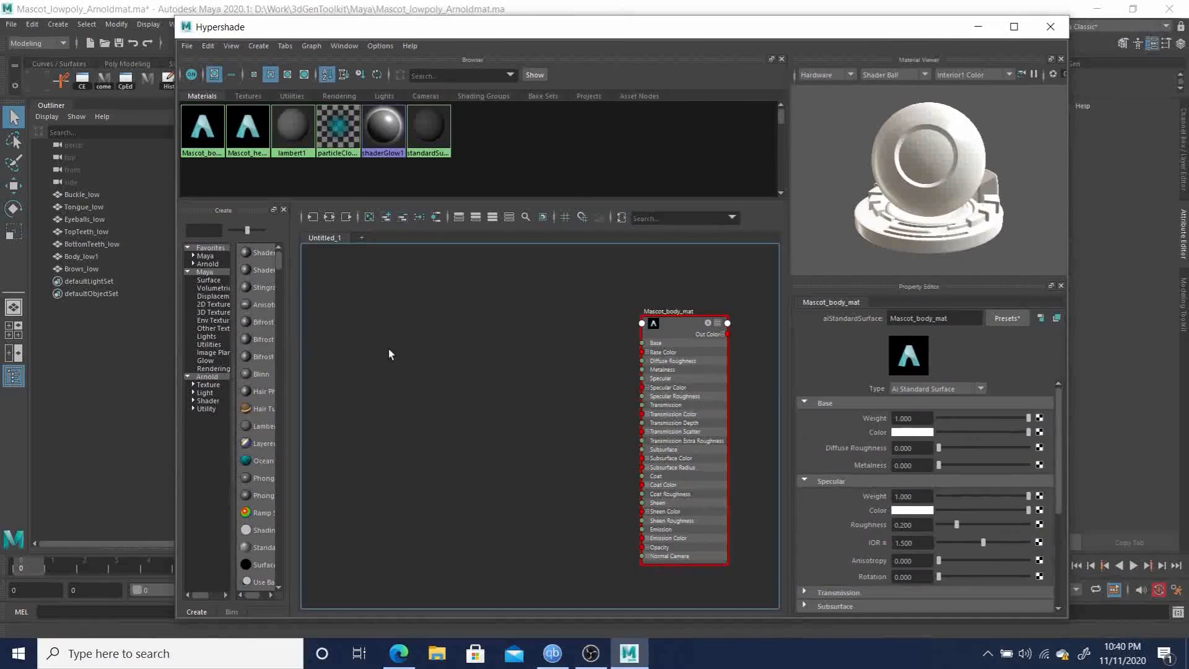
Step: Create a file texture node and place it with its place2dTexture node well clear of Mascot_body_mat's input side
{"action": "key", "text": "Tab"}
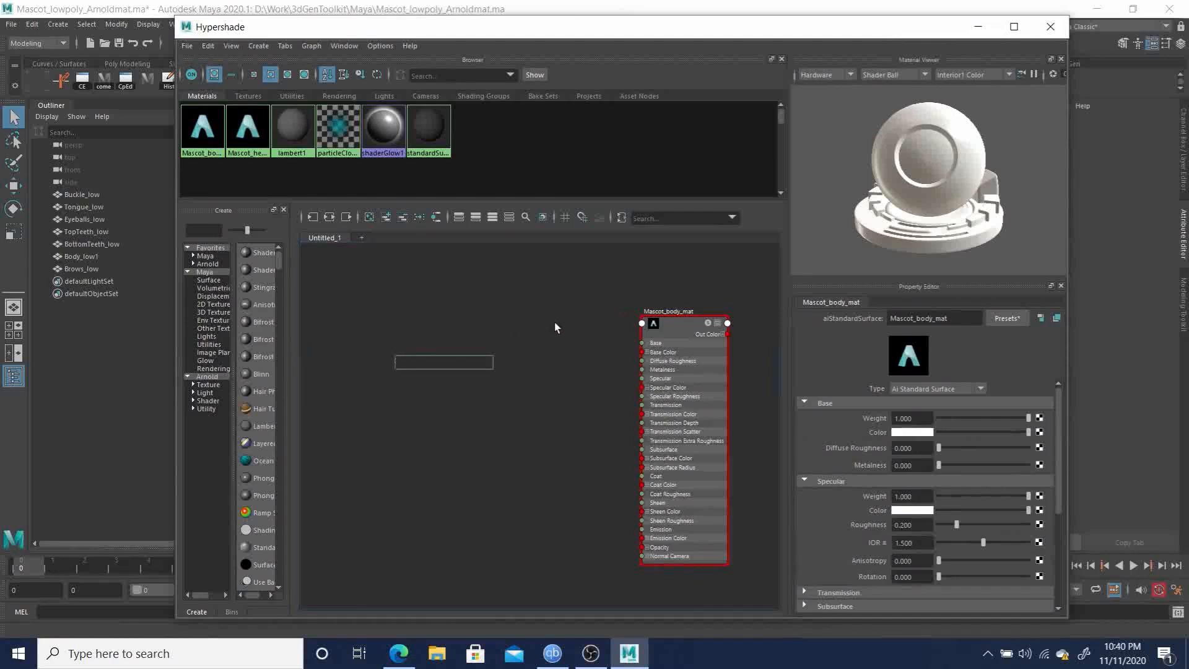
{"action": "type", "text": "file"}
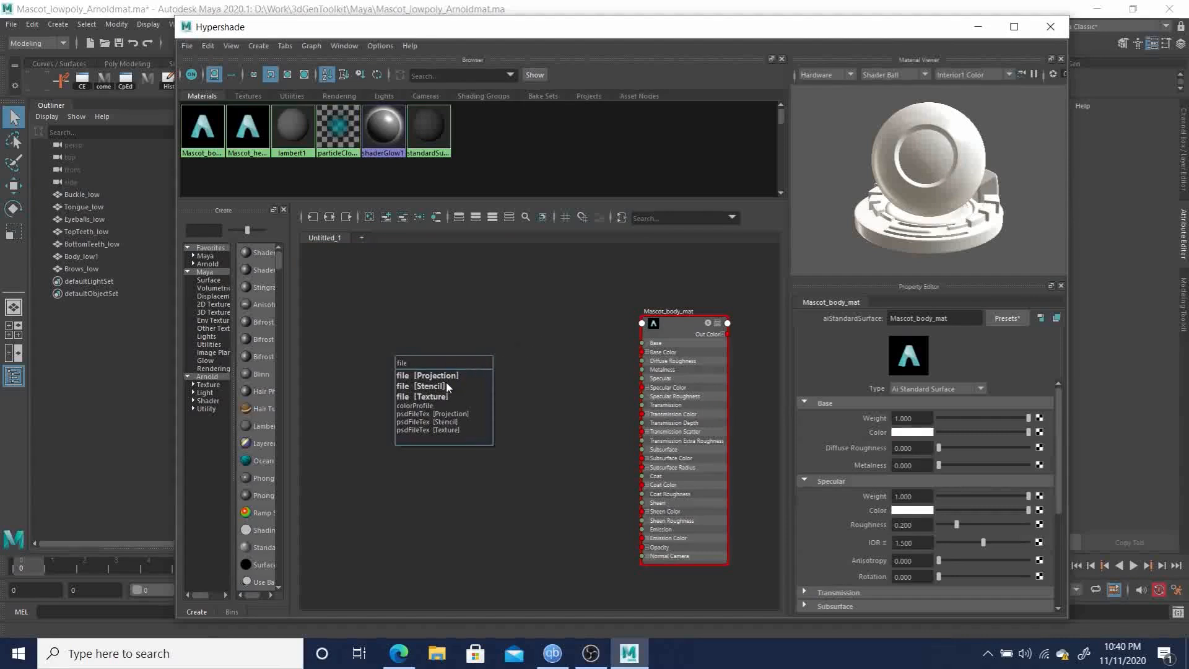
{"action": "left_click", "coordinate": [421, 397]}
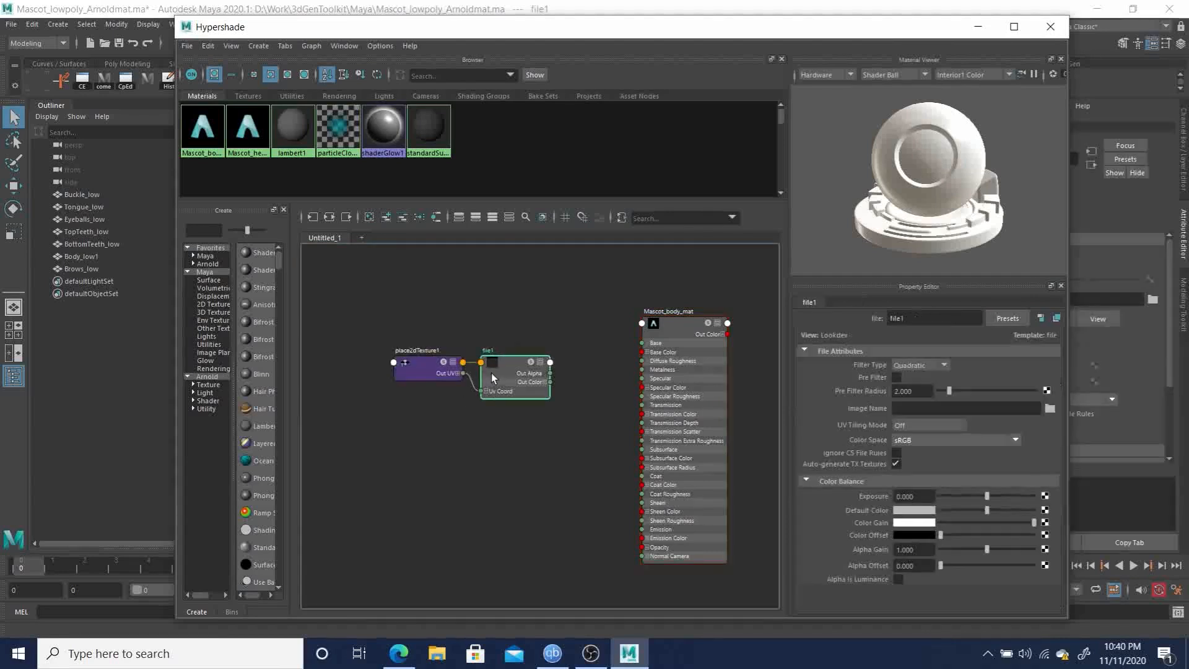
{"action": "left_click_drag", "start_coordinate": [515, 359], "coordinate": [535, 351]}
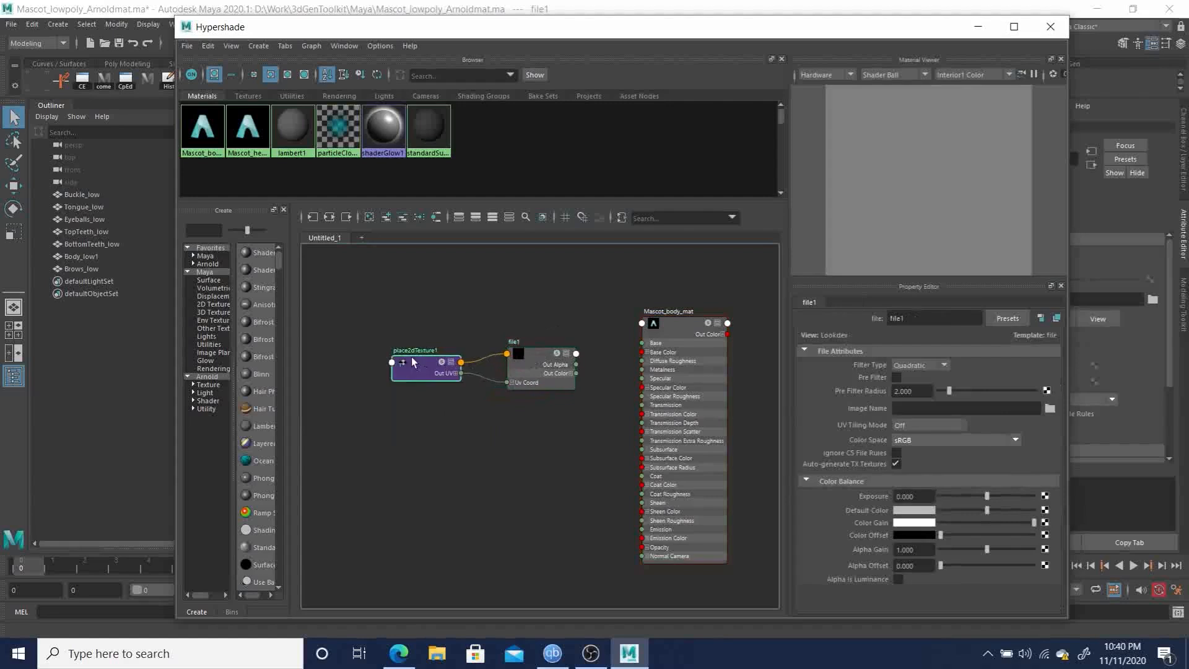
{"action": "left_click_drag", "start_coordinate": [427, 366], "coordinate": [401, 347]}
{"action": "left_click_drag", "start_coordinate": [533, 361], "coordinate": [501, 343]}
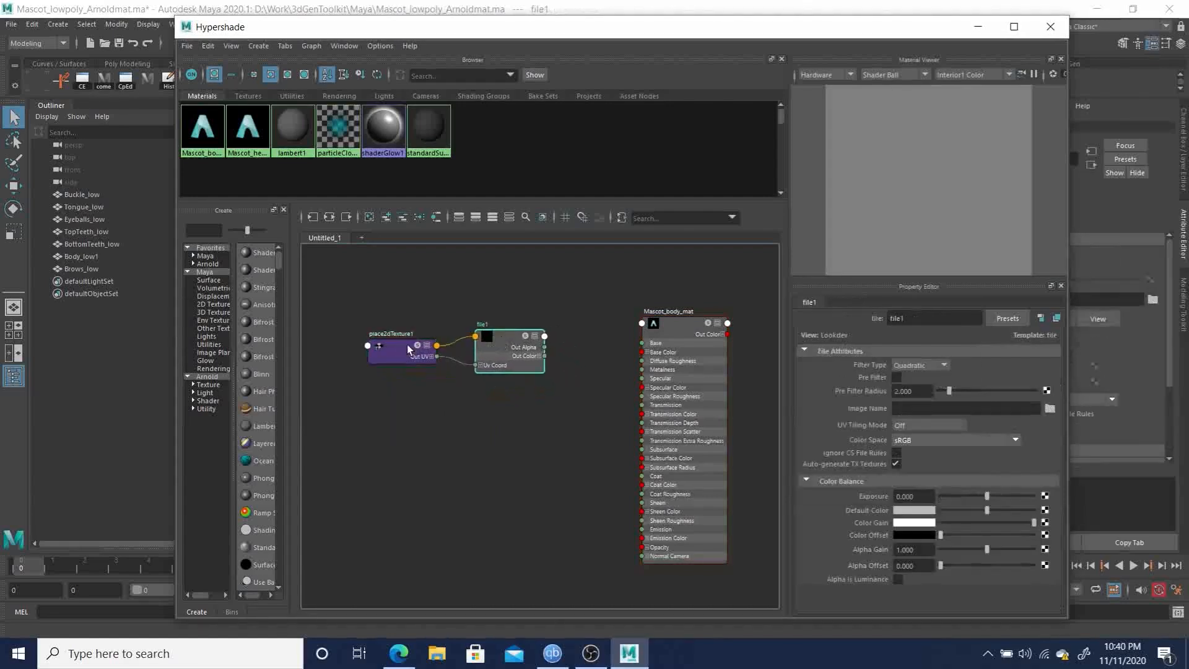
{"action": "left_click_drag", "start_coordinate": [407, 344], "coordinate": [367, 344]}
{"action": "left_click_drag", "start_coordinate": [498, 341], "coordinate": [473, 344]}
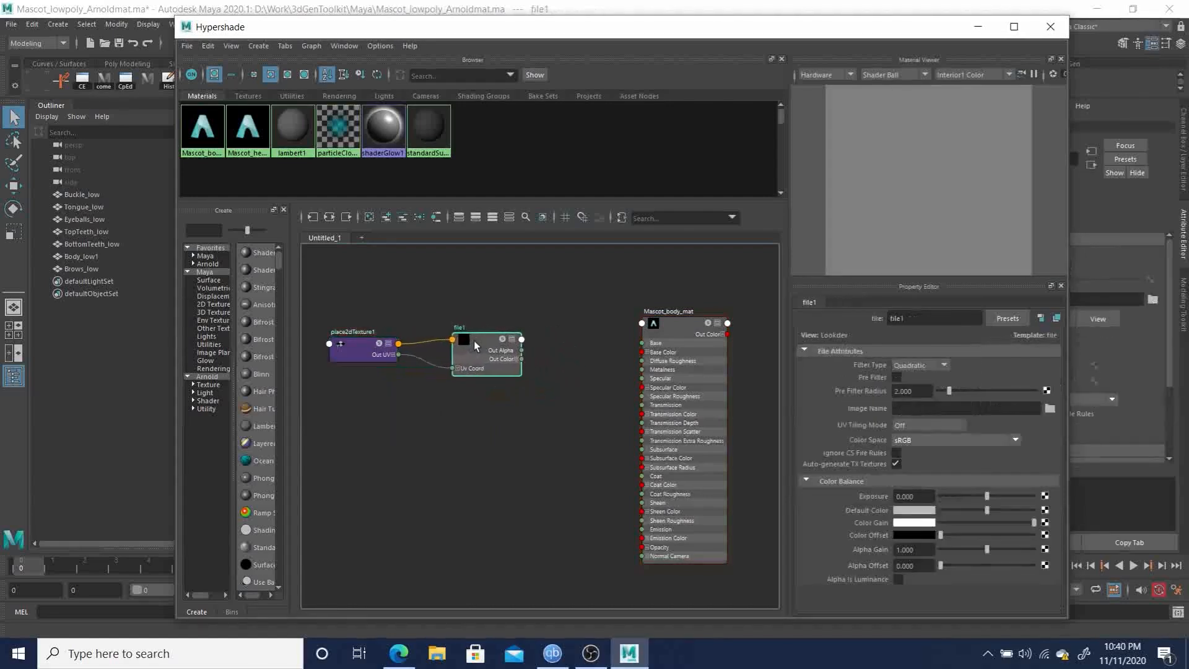
Step: Load Mascot_body_mat_Color.png into file1, tidy the position of its two nodes and clear the selection
{"action": "left_click", "coordinate": [1049, 408]}
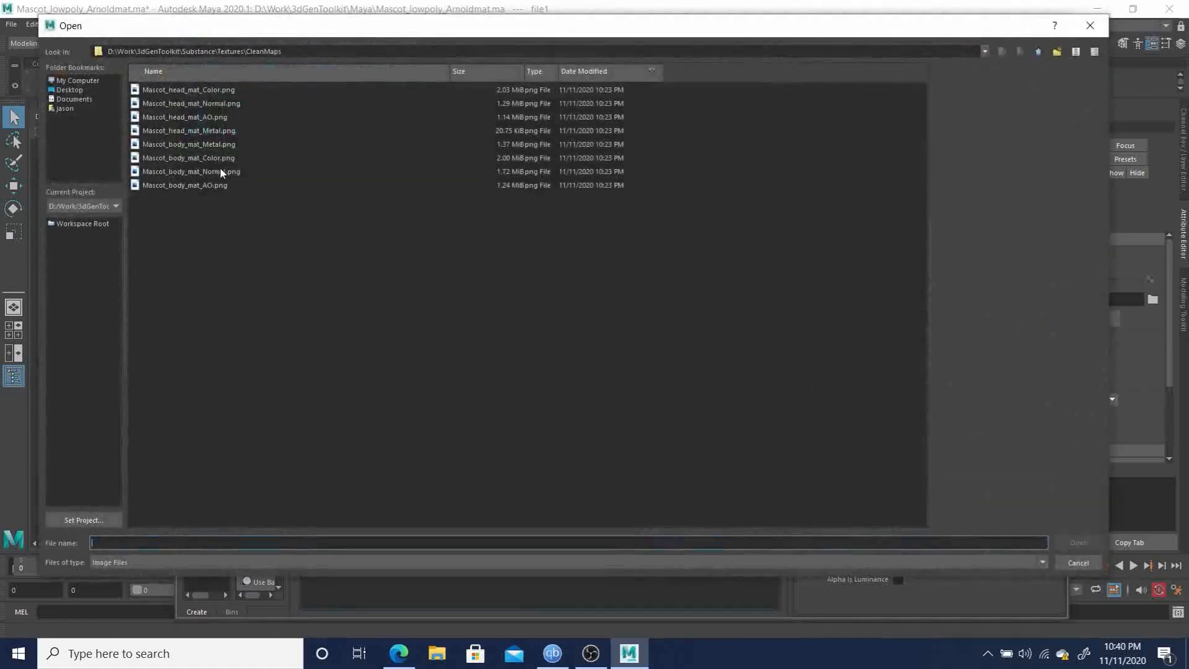
{"action": "left_click", "coordinate": [194, 159]}
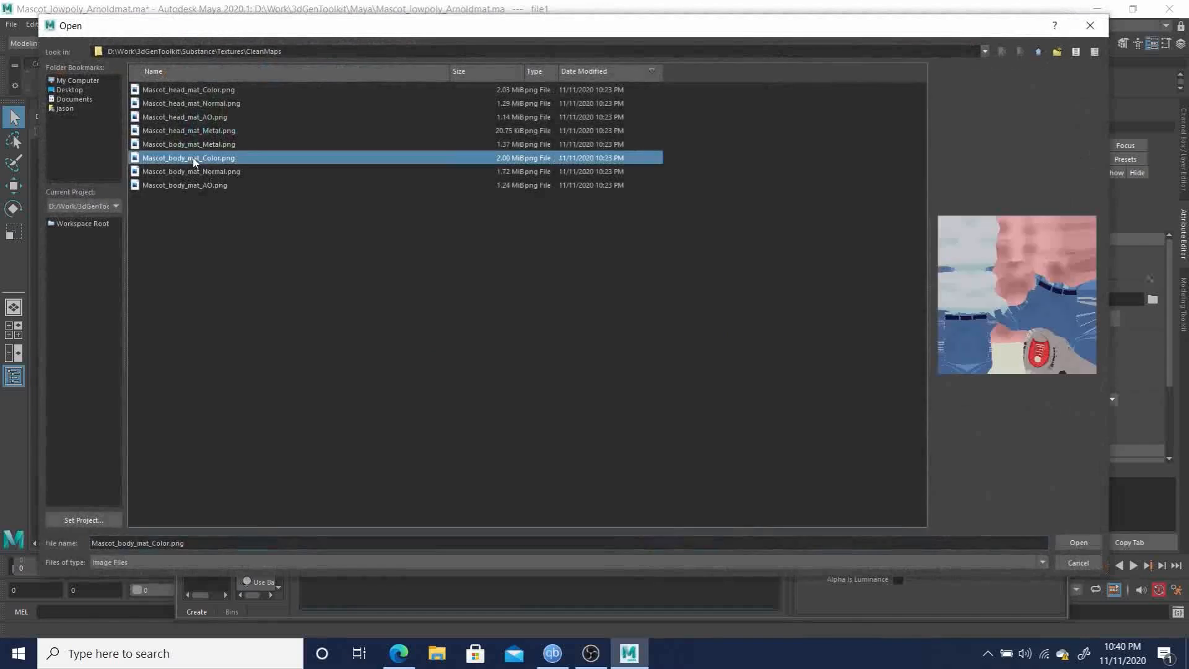
{"action": "left_click", "coordinate": [1076, 542]}
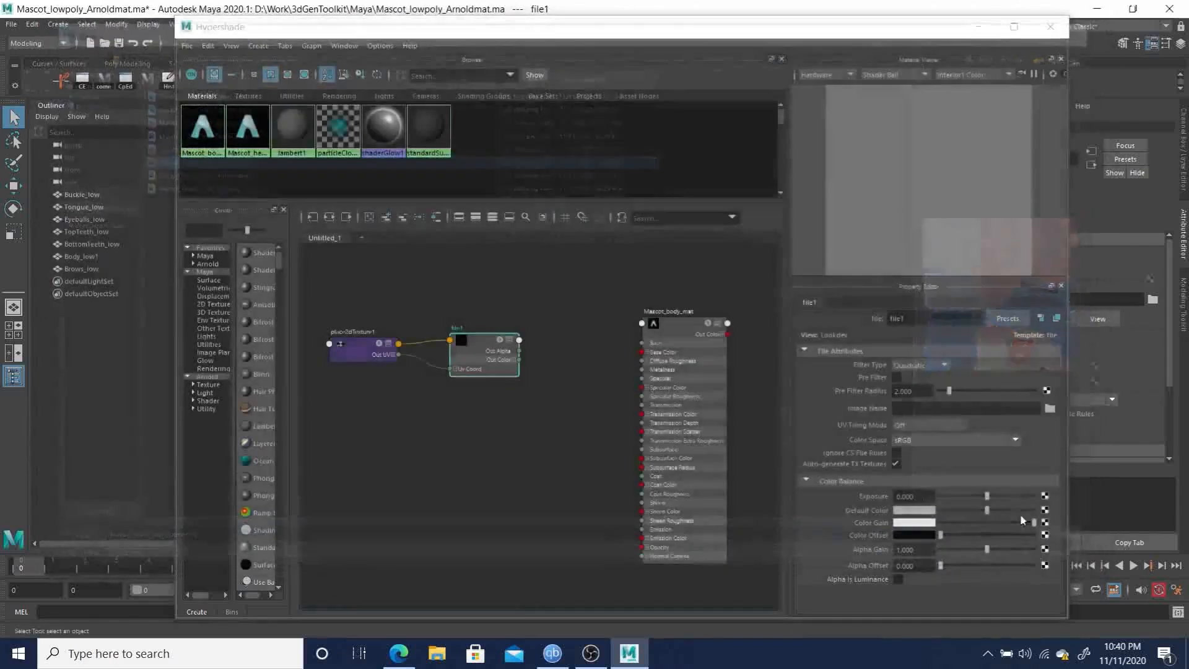
{"action": "left_click_drag", "start_coordinate": [481, 337], "coordinate": [475, 328]}
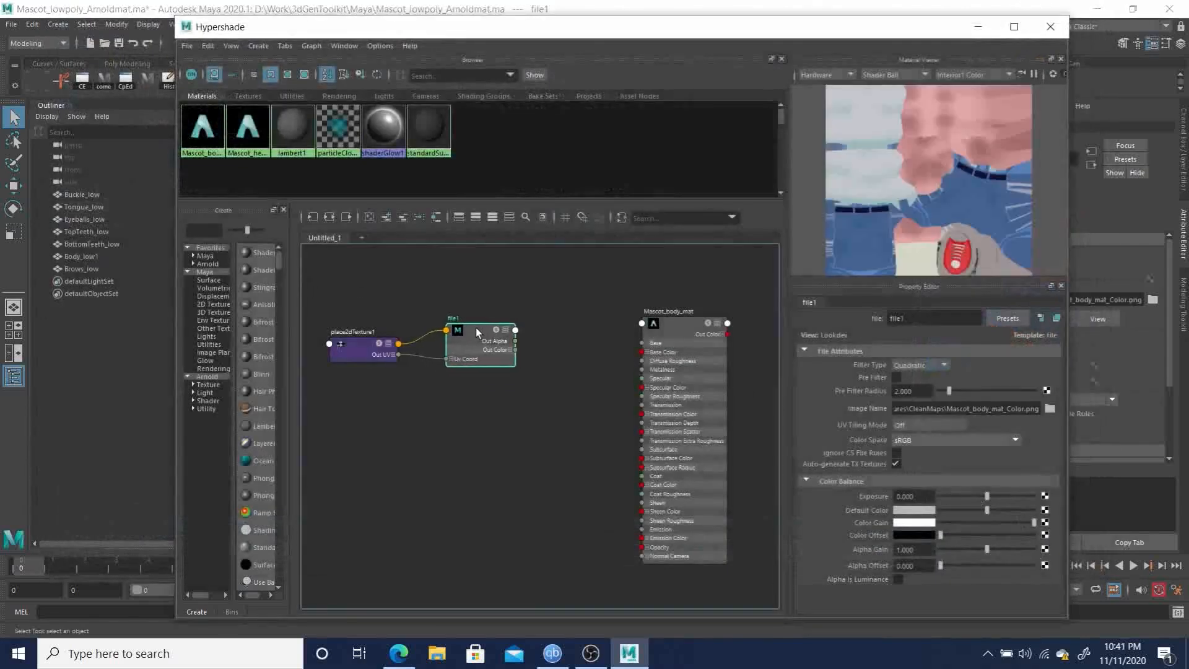
{"action": "left_click_drag", "start_coordinate": [358, 338], "coordinate": [347, 333]}
{"action": "left_click_drag", "start_coordinate": [479, 339], "coordinate": [467, 335]}
{"action": "left_click", "coordinate": [397, 427]}
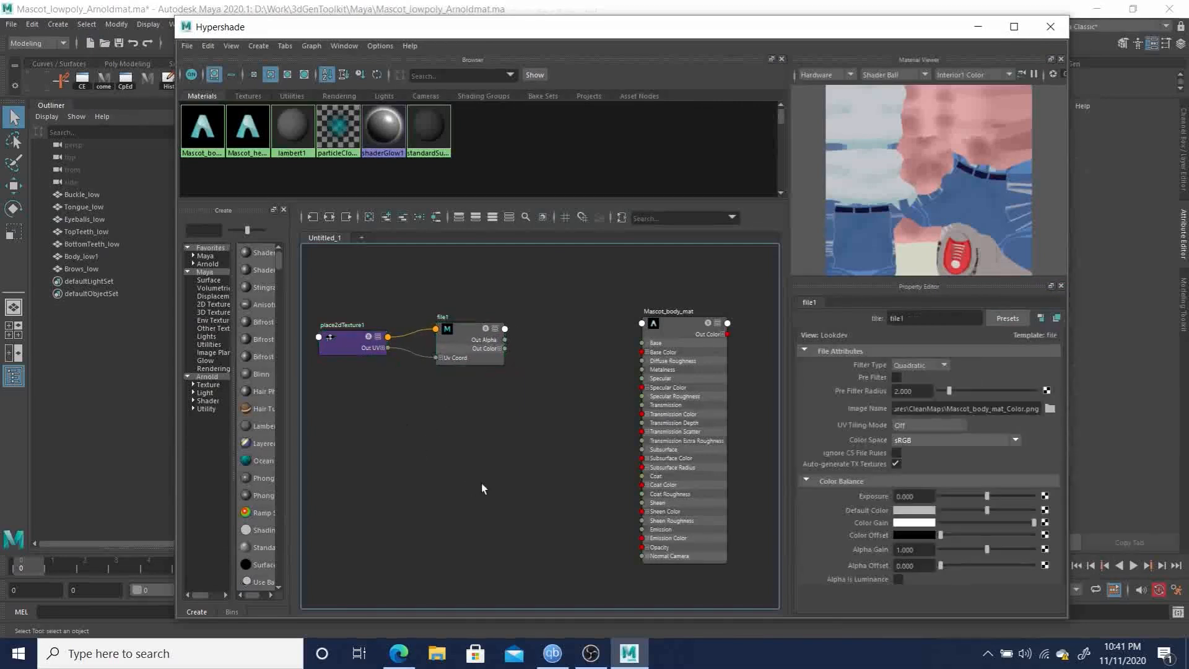
Step: Create a second file texture node and place it with its place2dTexture node directly beneath the file1 pair
{"action": "key", "text": "Tab"}
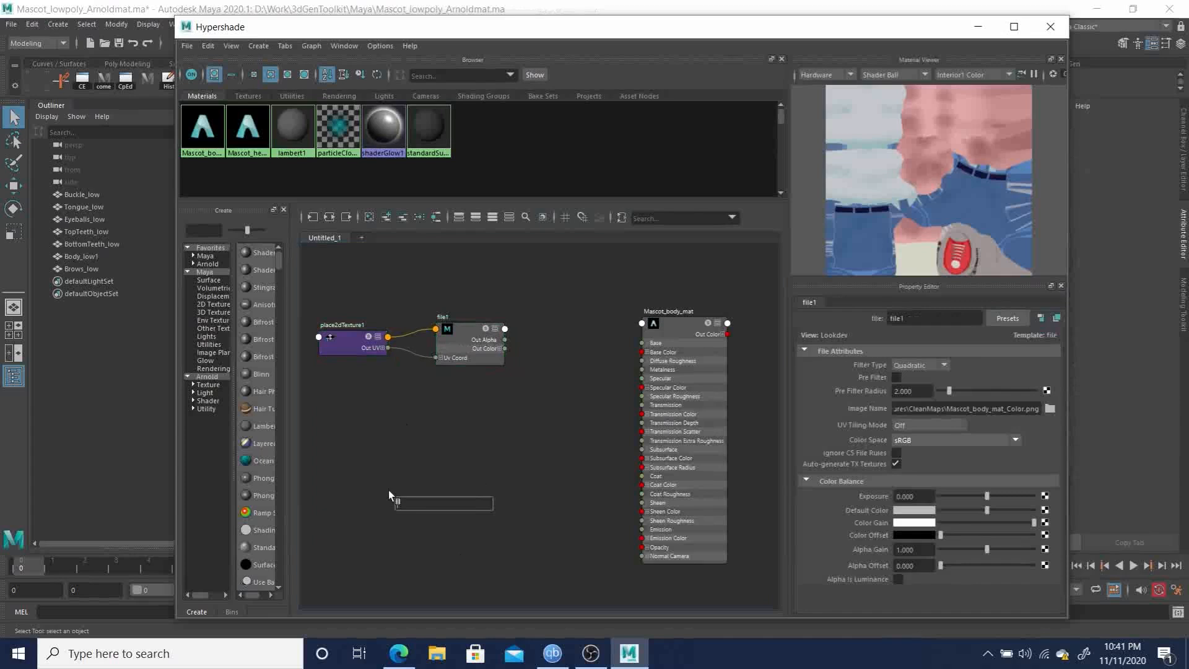
{"action": "type", "text": "file"}
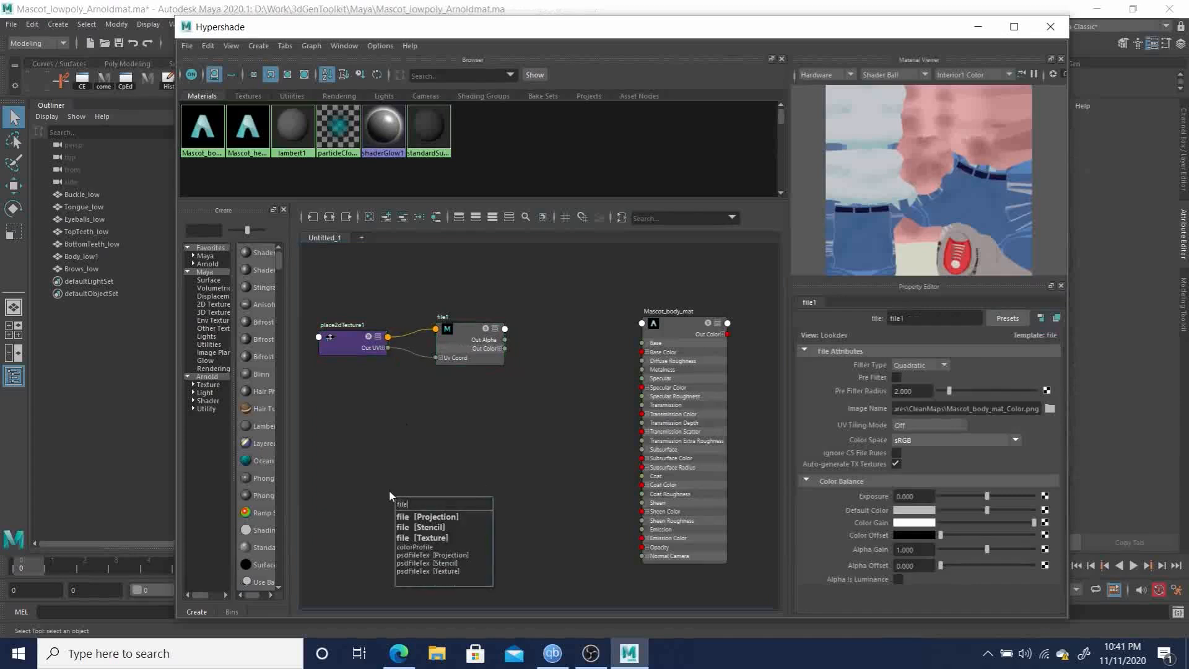
{"action": "left_click", "coordinate": [438, 537]}
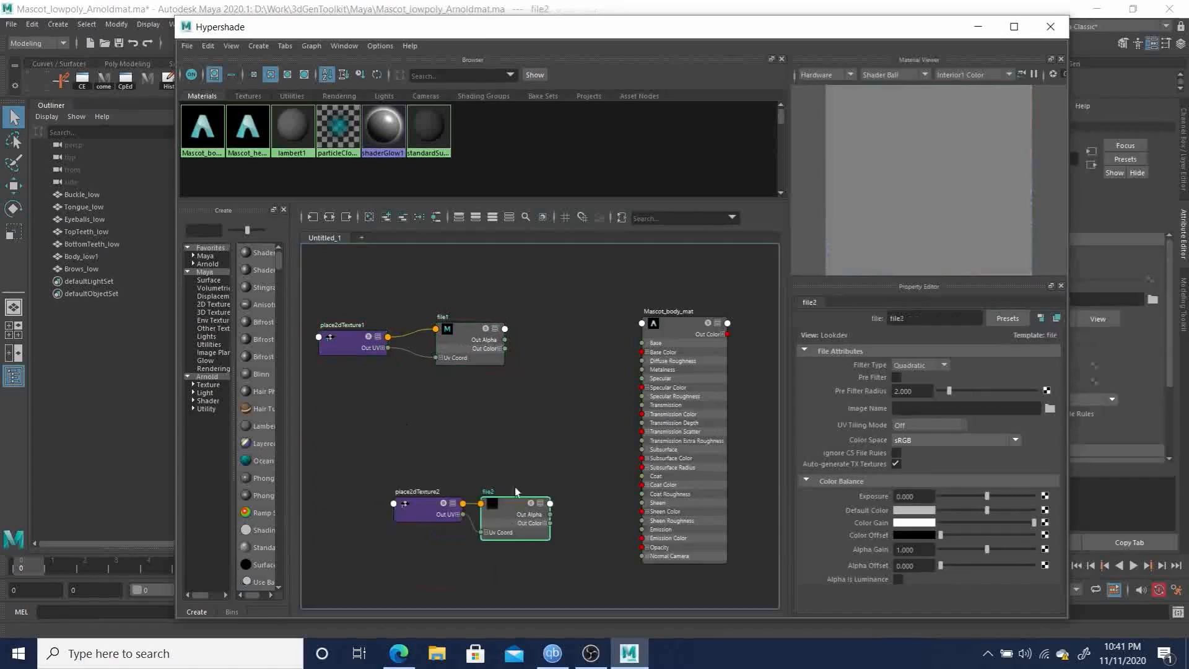
{"action": "left_click_drag", "start_coordinate": [445, 508], "coordinate": [368, 409]}
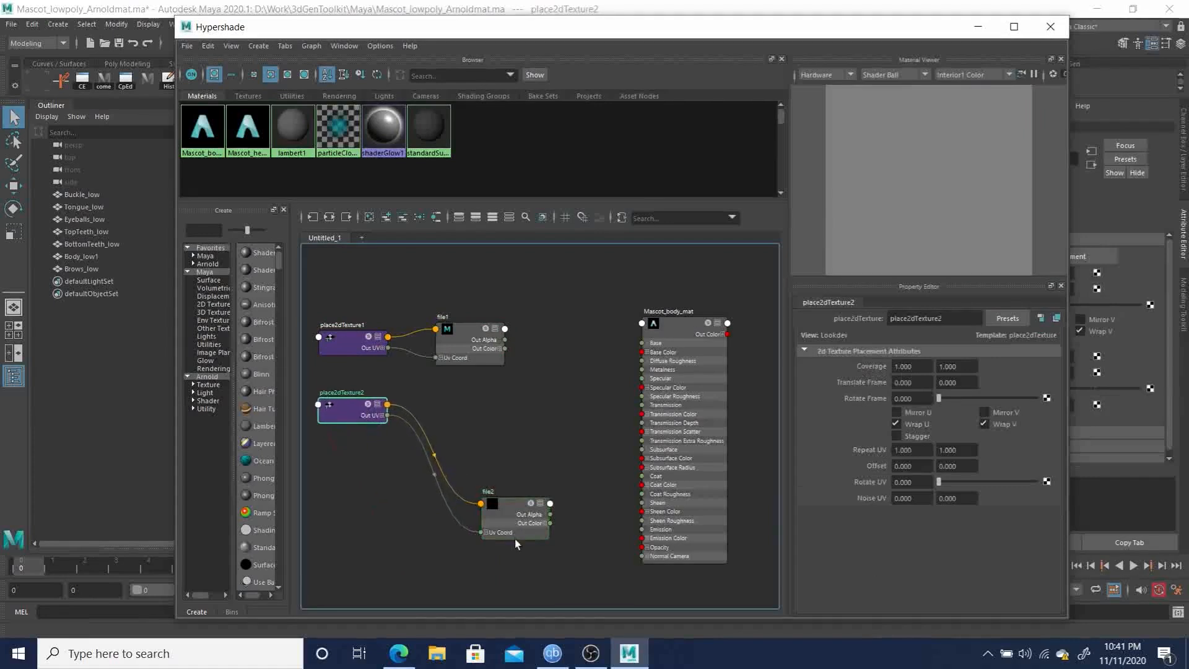
{"action": "left_click_drag", "start_coordinate": [506, 507], "coordinate": [456, 408]}
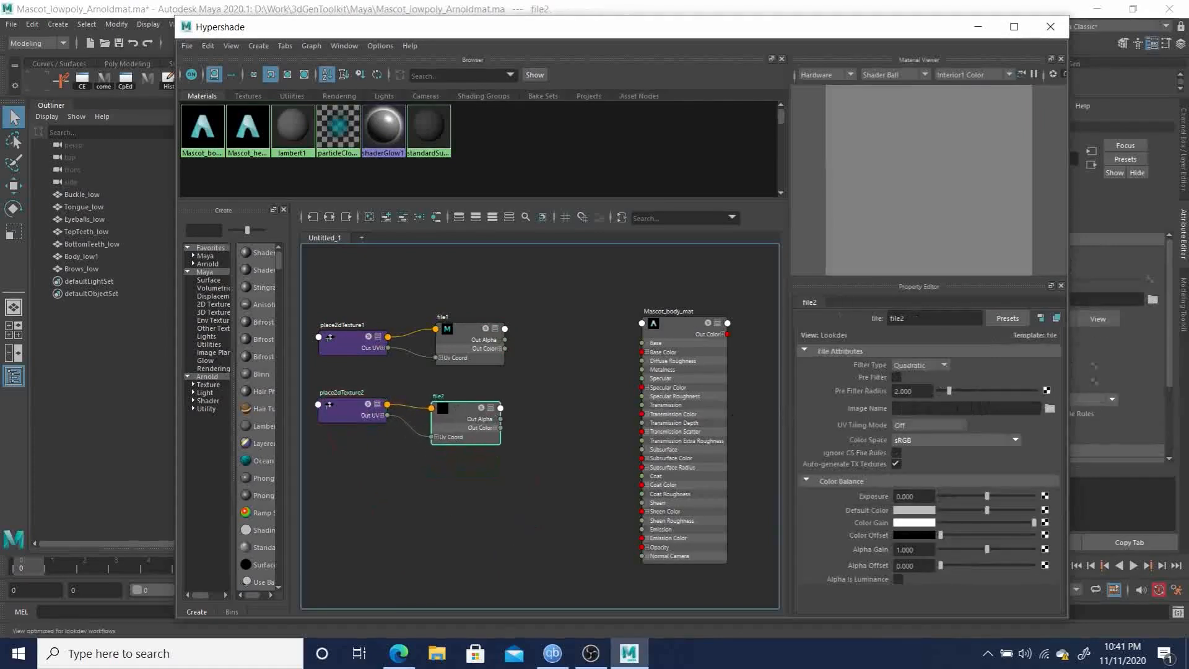
Step: Load Mascot_body_mat_AO.png into file2 and nudge the node closer to its place2dTexture node
{"action": "left_click", "coordinate": [1049, 409]}
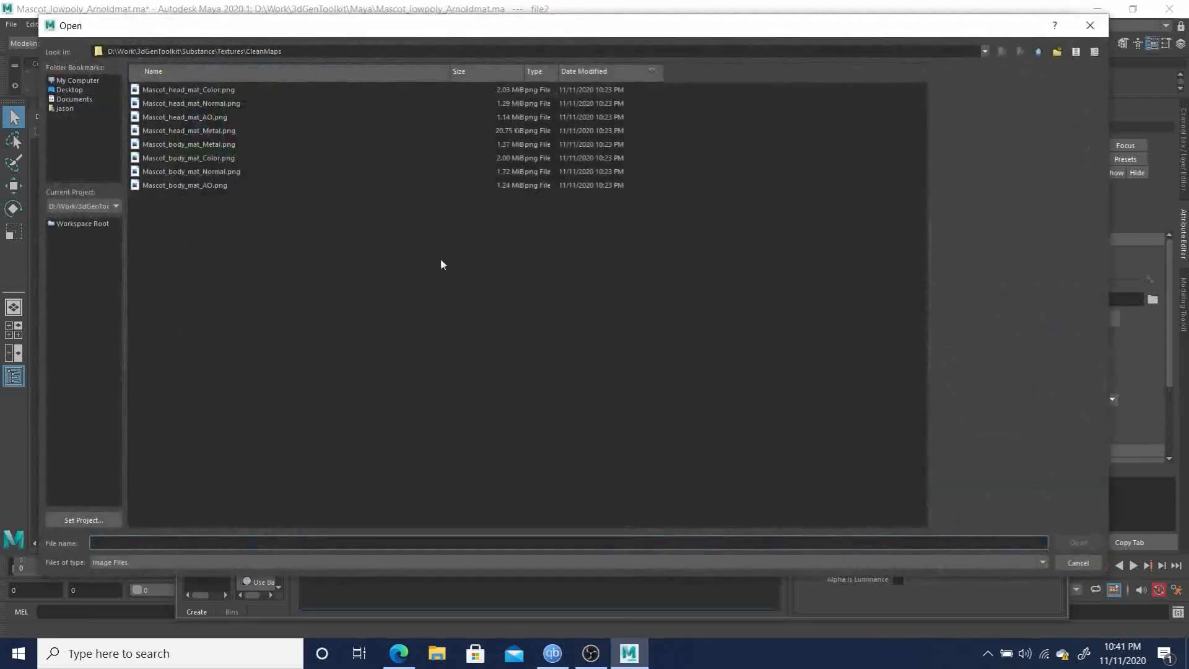
{"action": "left_click", "coordinate": [193, 186]}
{"action": "left_click", "coordinate": [1078, 543]}
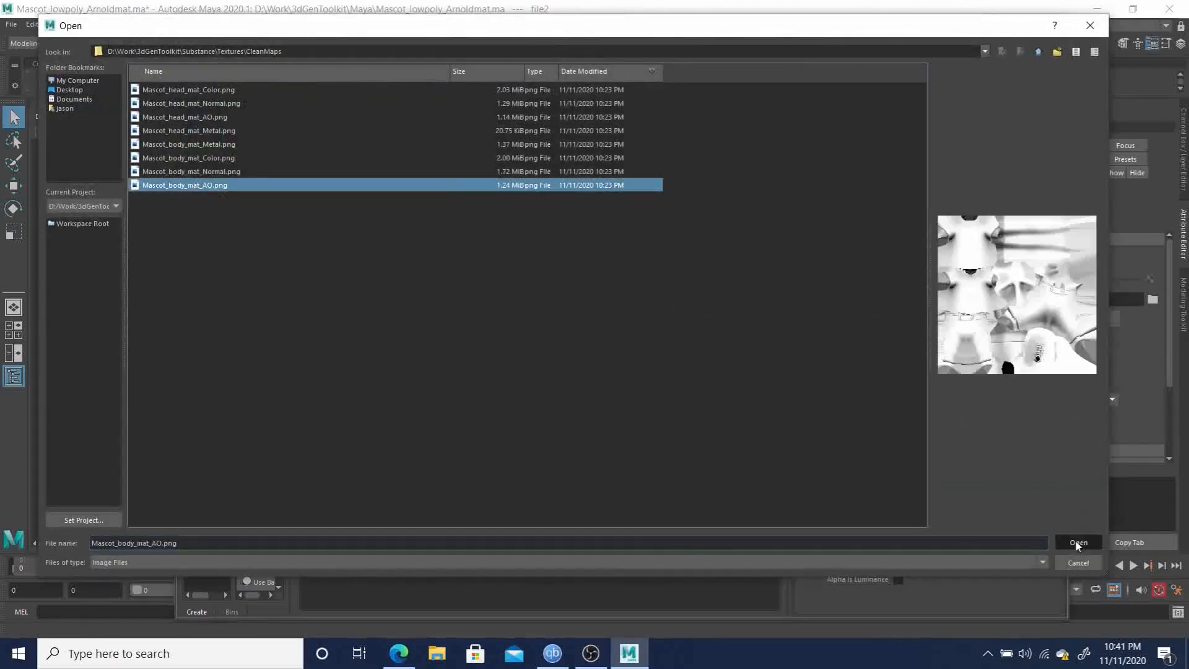
{"action": "left_click_drag", "start_coordinate": [460, 411], "coordinate": [454, 401]}
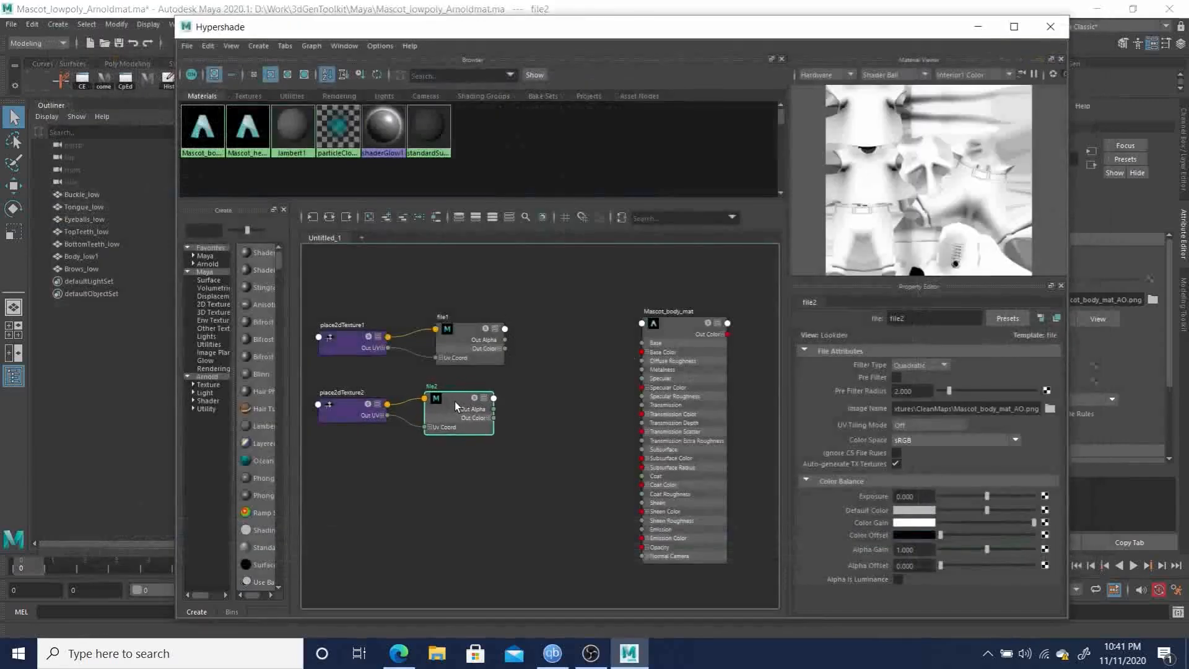
Step: Try the Raw color space on the file2 AO texture and set it back to sRGB
{"action": "left_click", "coordinate": [925, 440]}
{"action": "left_click", "coordinate": [914, 455]}
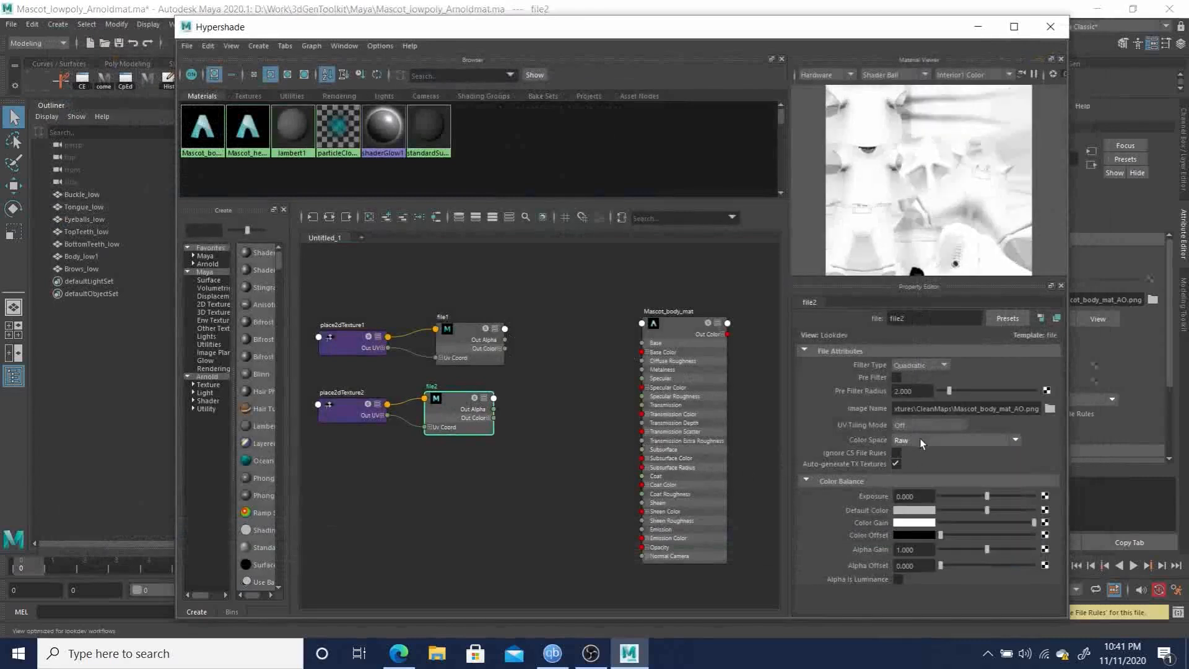
{"action": "left_click", "coordinate": [920, 438]}
{"action": "left_click", "coordinate": [919, 437]}
{"action": "left_click", "coordinate": [920, 440]}
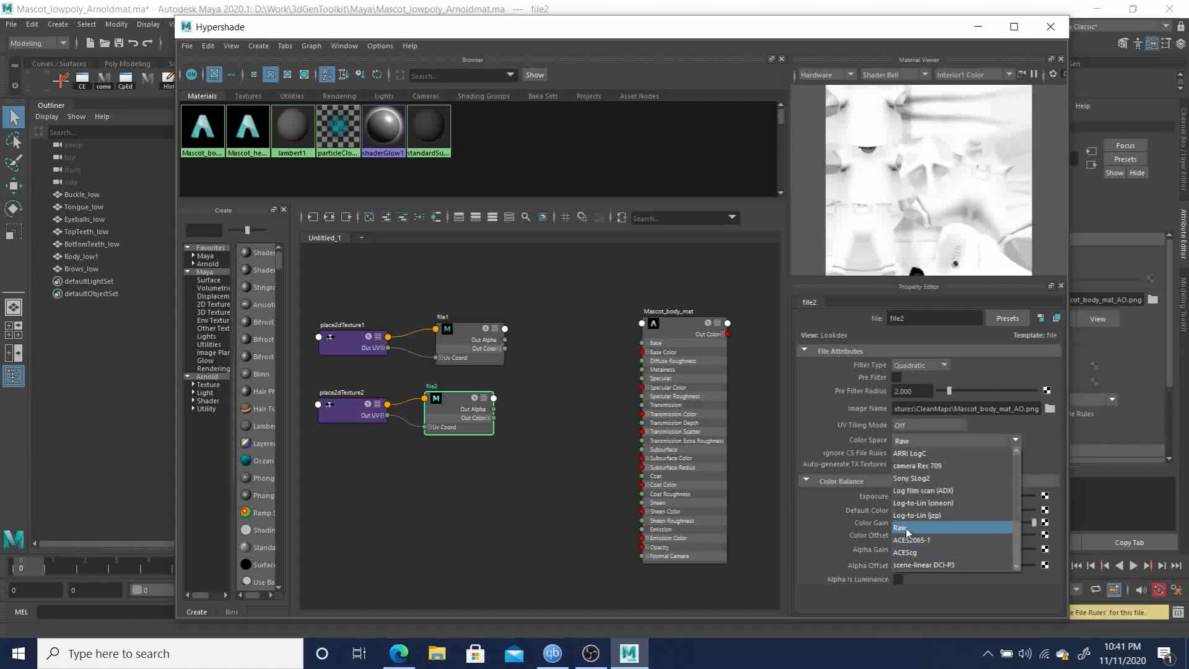
{"action": "scroll", "coordinate": [1015, 514], "scroll_direction": "down", "scroll_amount": 2}
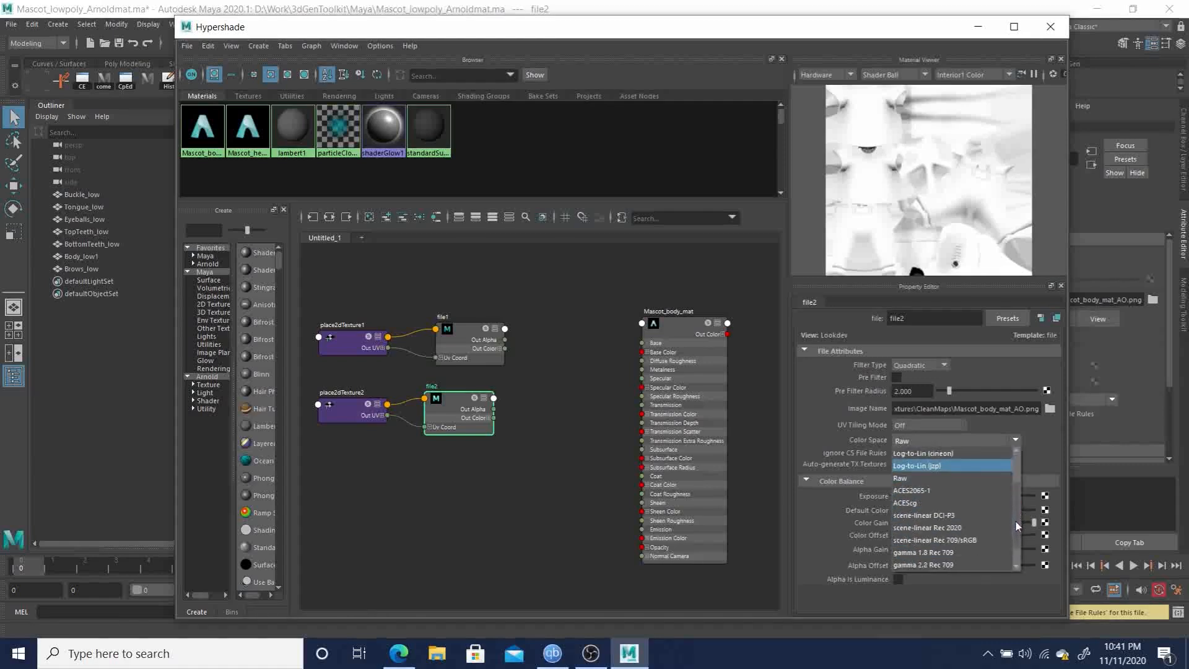
{"action": "left_click", "coordinate": [924, 564]}
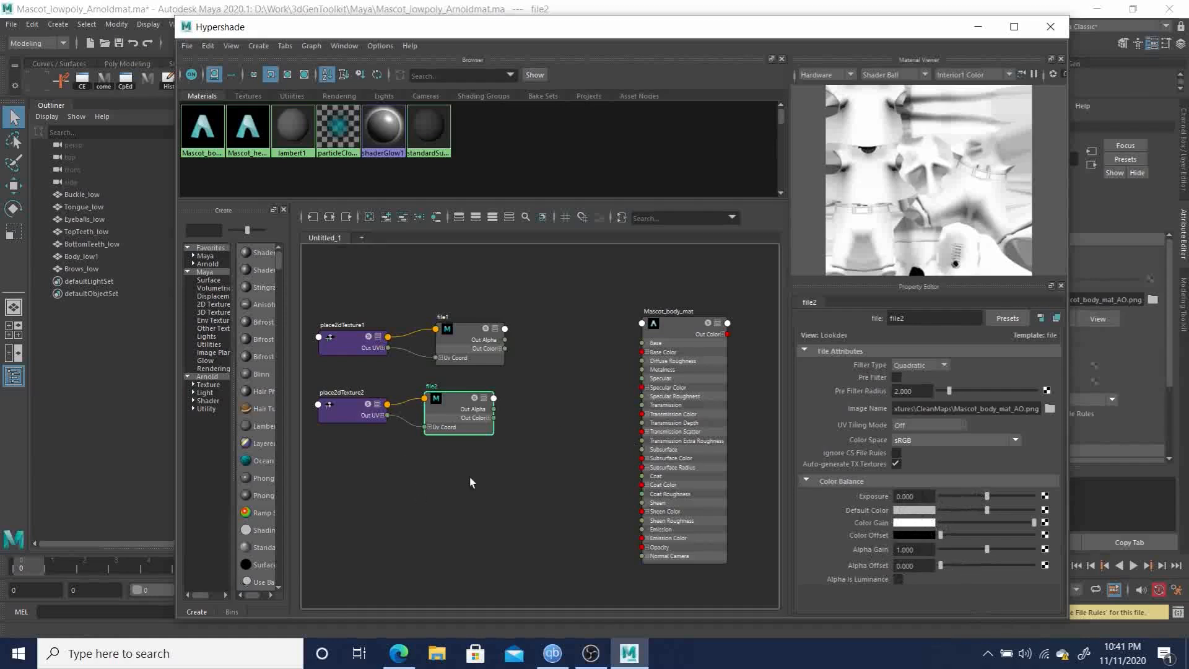
Step: Align the file1 and file2 nodes in one column and clear the selection
{"action": "left_click_drag", "start_coordinate": [450, 402], "coordinate": [448, 406]}
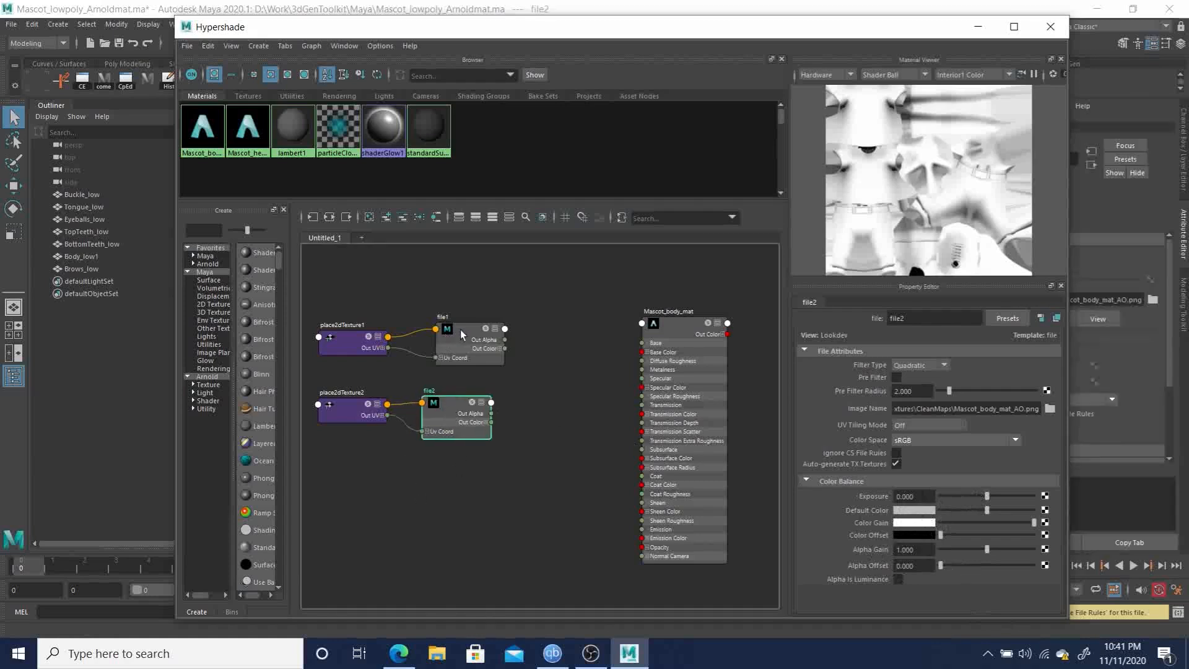
{"action": "left_click_drag", "start_coordinate": [462, 333], "coordinate": [447, 335]}
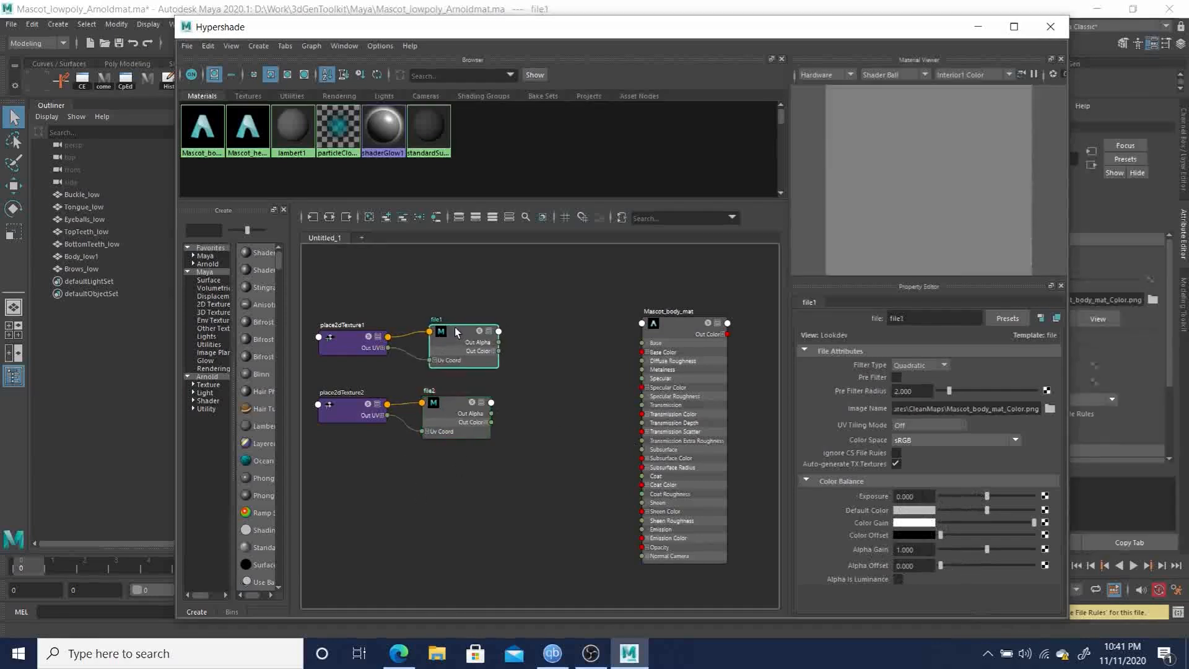
{"action": "left_click", "coordinate": [447, 514]}
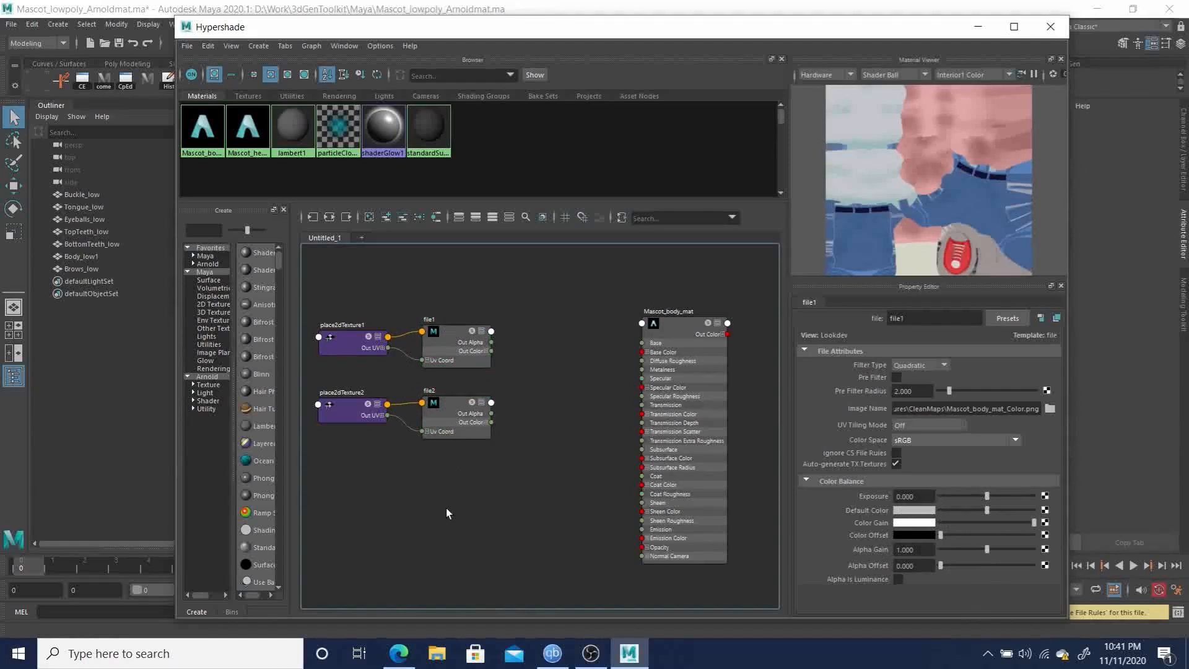
Step: Create an aiMultiply node between the file nodes and Mascot_body_mat, shifting the material slightly away to make room
{"action": "key", "text": "Tab"}
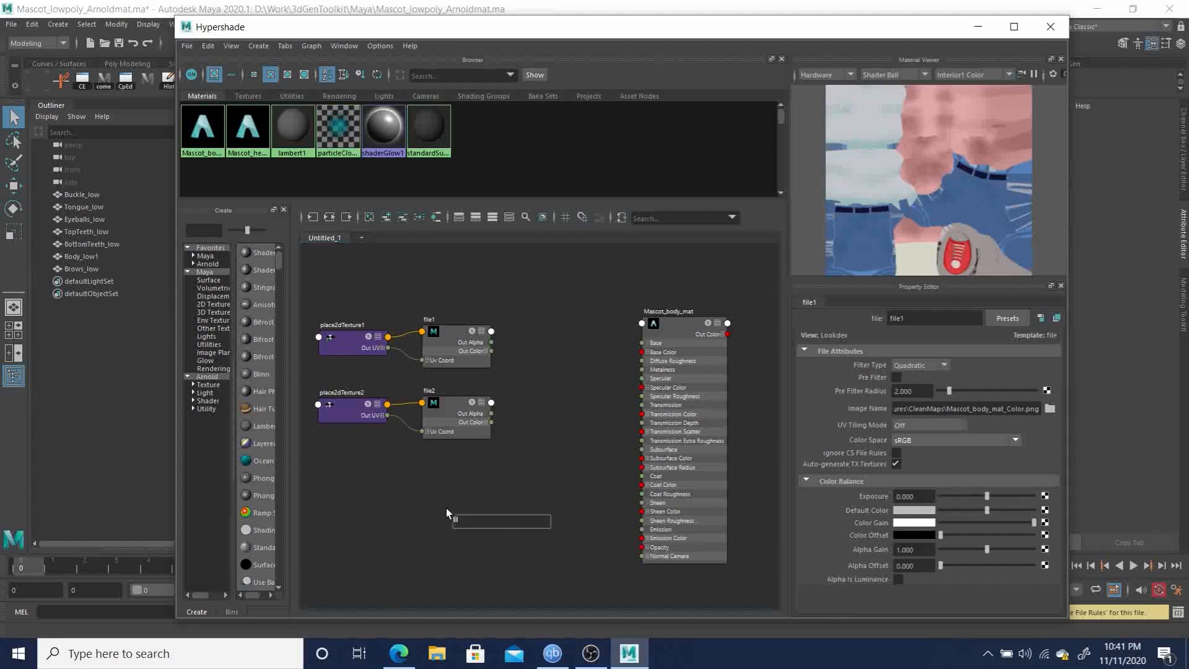
{"action": "type", "text": "AIM"}
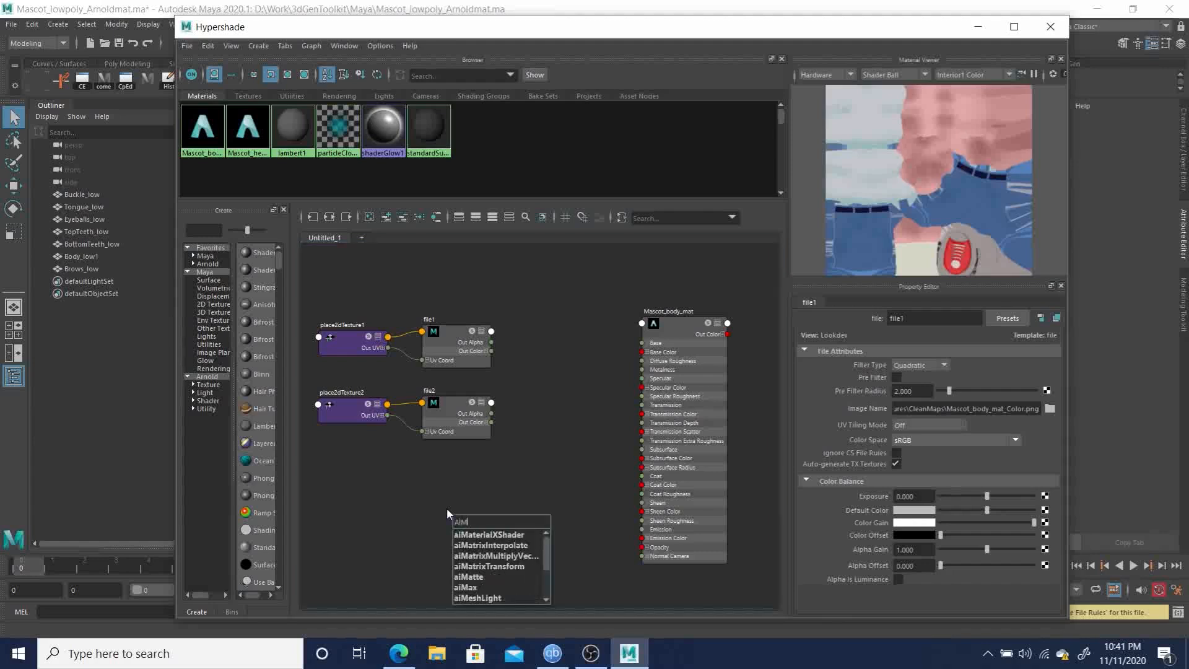
{"action": "type", "text": "ul"}
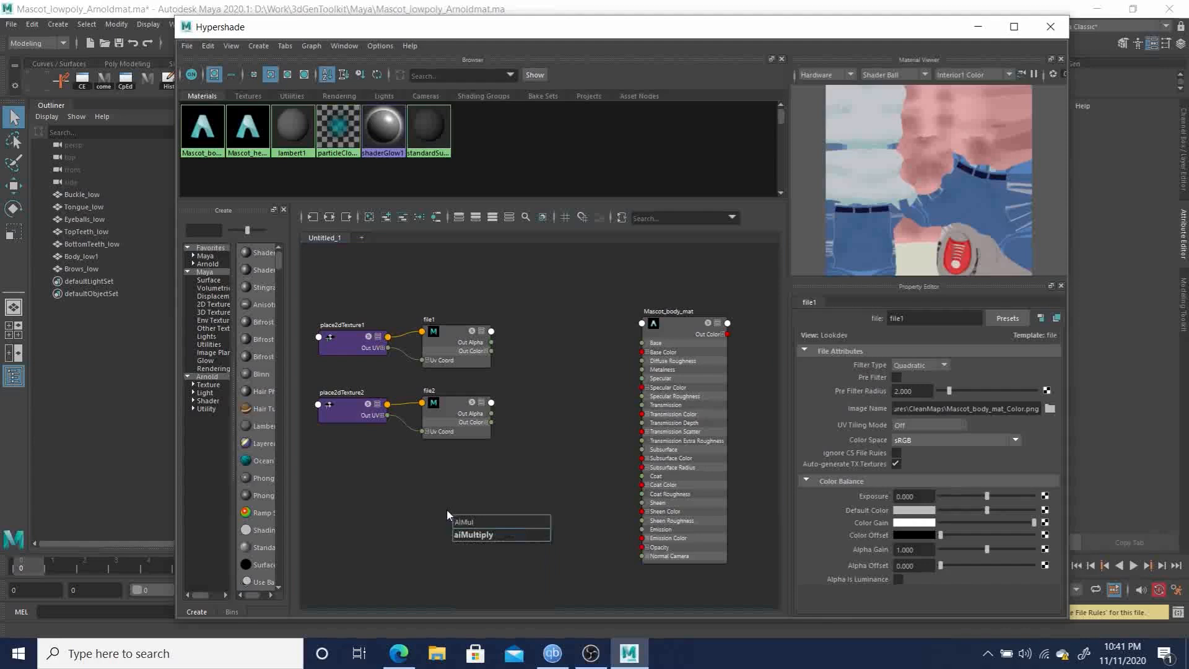
{"action": "left_click", "coordinate": [480, 536]}
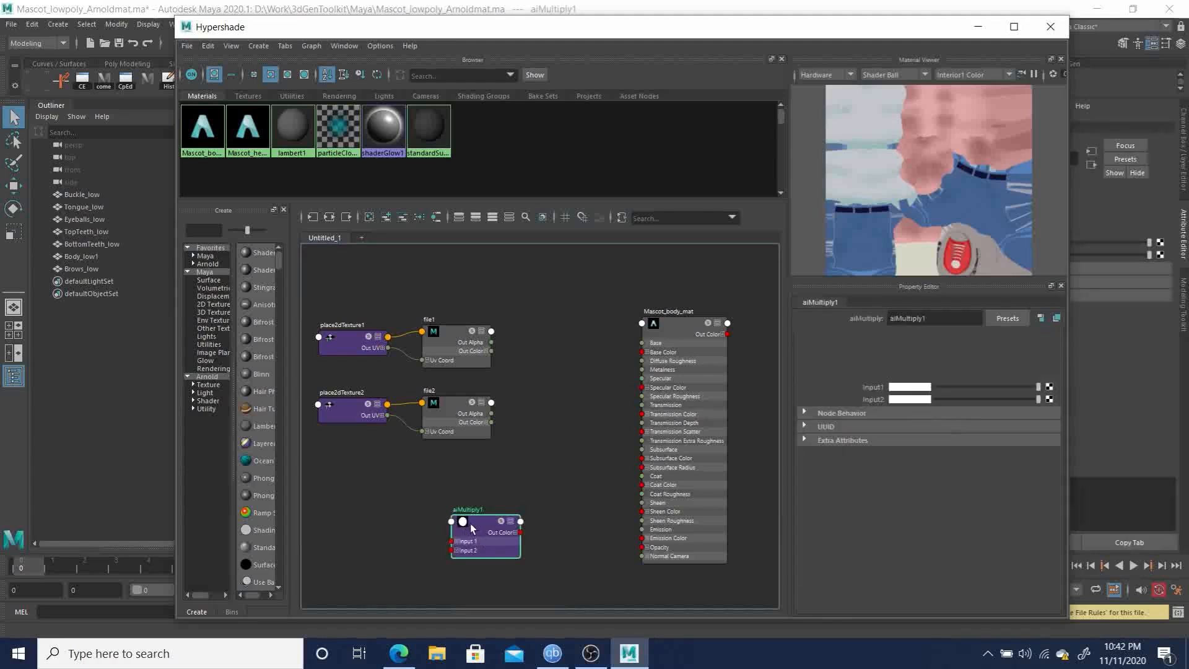
{"action": "left_click_drag", "start_coordinate": [470, 522], "coordinate": [553, 362]}
{"action": "left_click", "coordinate": [674, 322]}
{"action": "left_click_drag", "start_coordinate": [675, 319], "coordinate": [691, 318]}
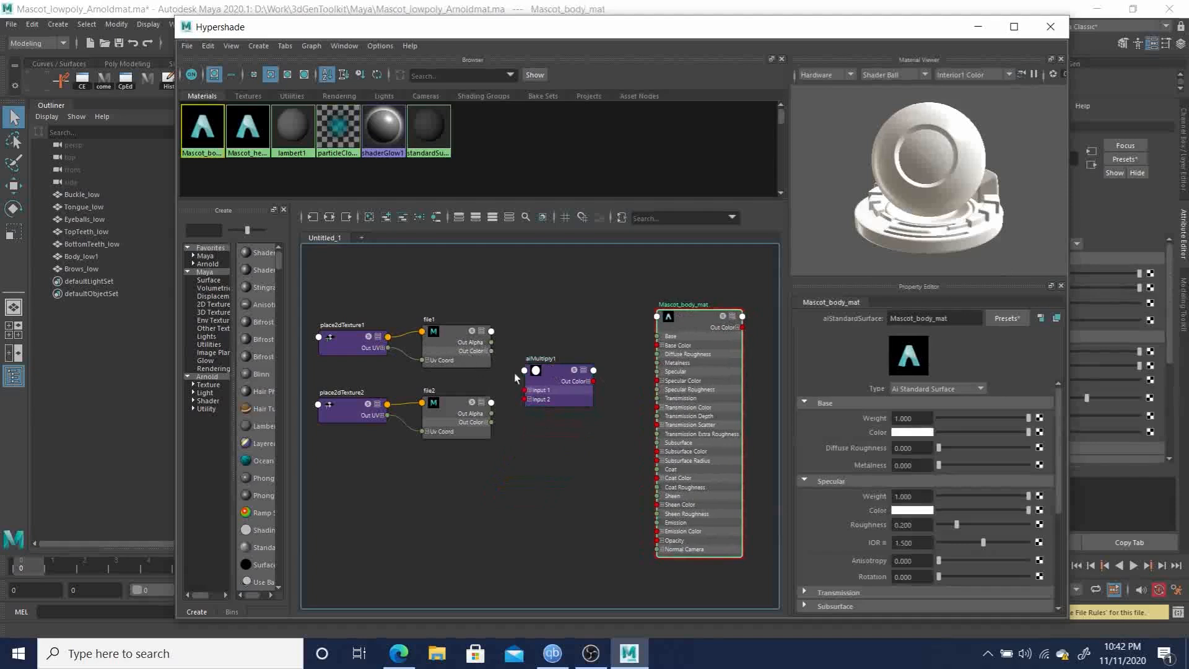
Step: Connect the Out Color of file1 and file2 to aiMultiply1's Input 1 and Input 2, and its Out Color to Mascot_body_mat's Base Color
{"action": "scroll", "coordinate": [553, 405], "scroll_direction": "up", "scroll_amount": 8}
{"action": "scroll", "coordinate": [553, 406], "scroll_direction": "down", "scroll_amount": 8}
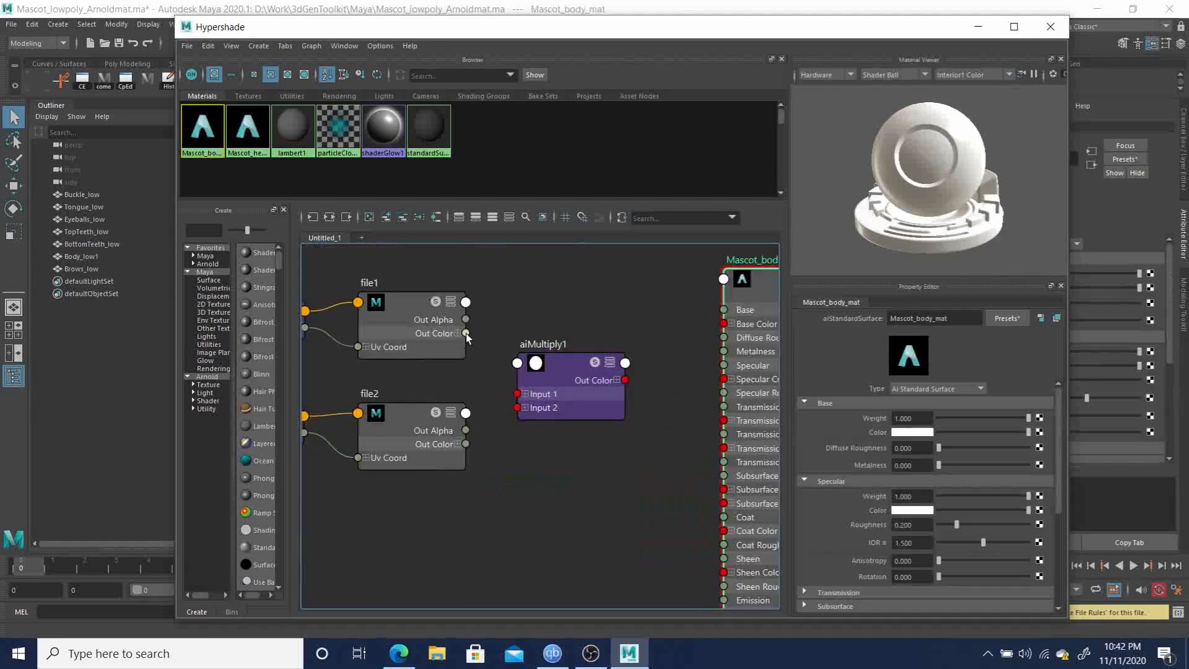
{"action": "left_click_drag", "start_coordinate": [466, 333], "coordinate": [518, 395]}
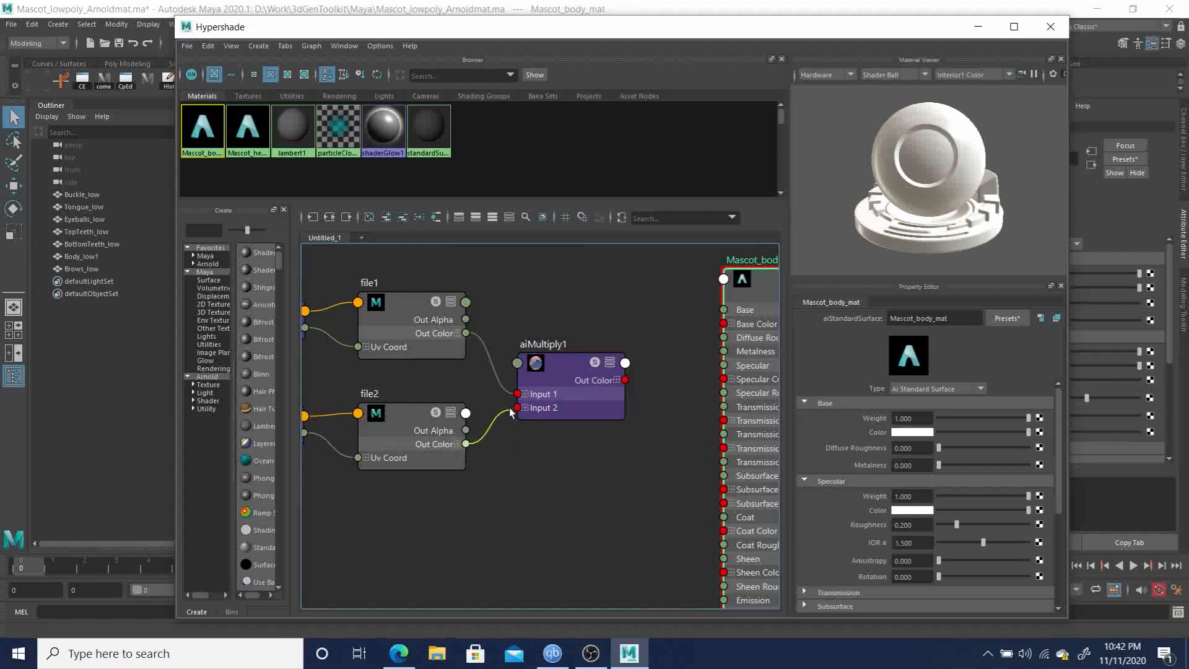
{"action": "left_click_drag", "start_coordinate": [512, 412], "coordinate": [518, 407]}
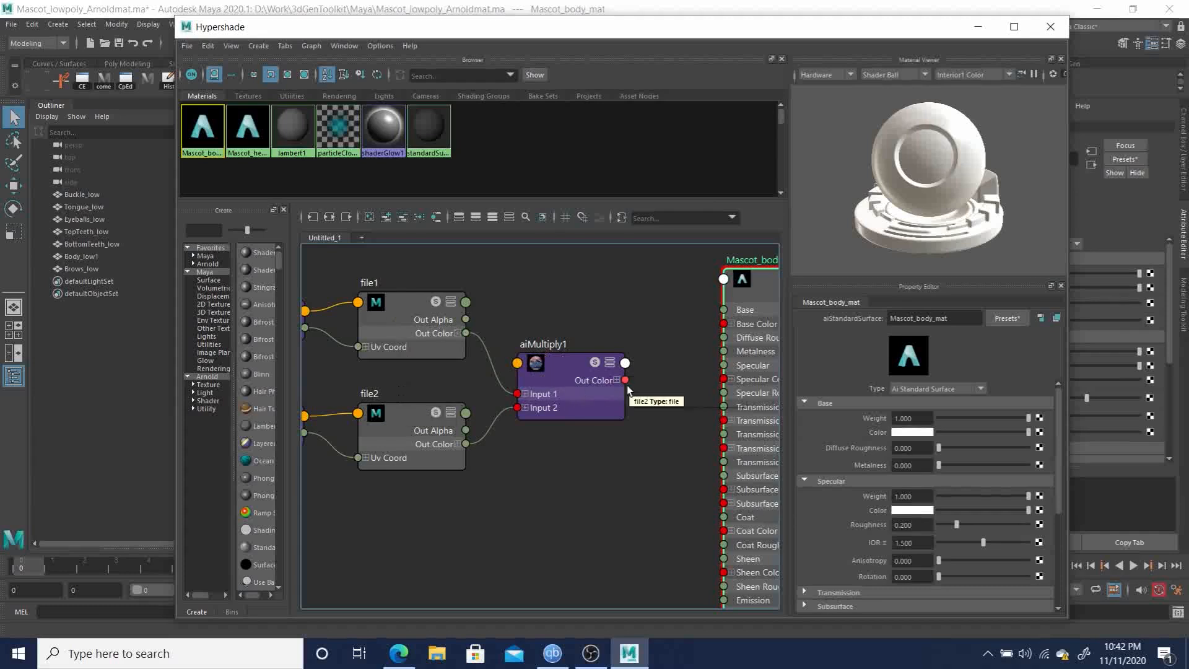
{"action": "left_click_drag", "start_coordinate": [626, 381], "coordinate": [625, 382]}
{"action": "left_click_drag", "start_coordinate": [670, 329], "coordinate": [721, 335]}
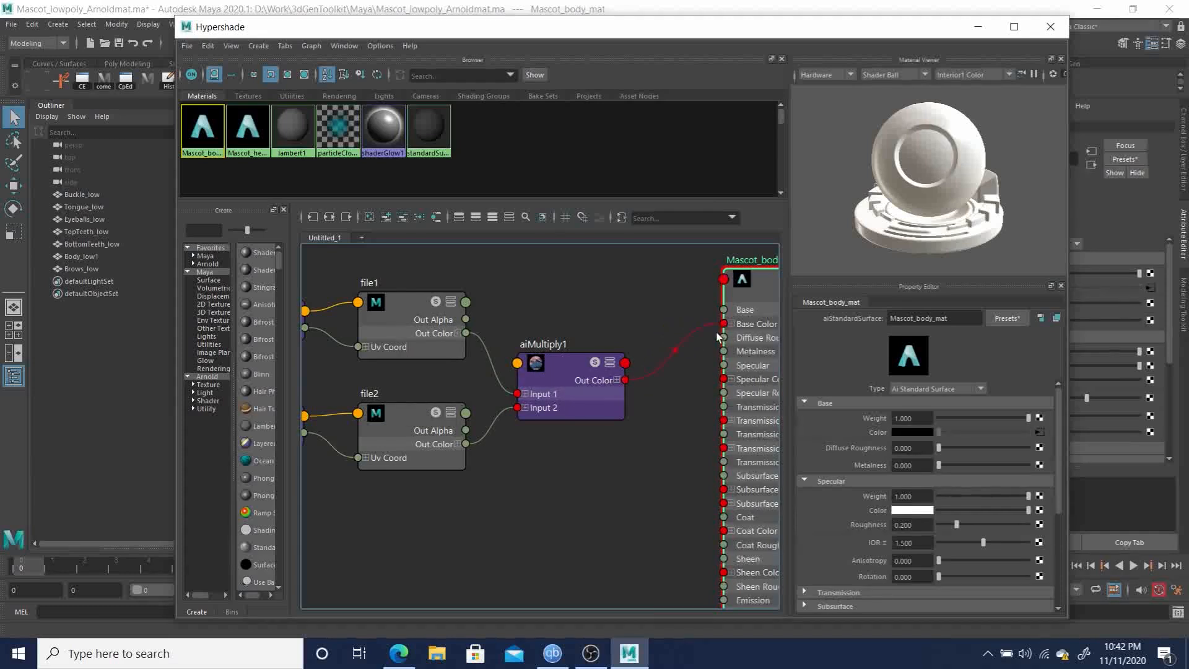
Step: Minimize the Hypershade and inspect the body color and AO textures on the mascot from several angles and distances
{"action": "left_click", "coordinate": [979, 27]}
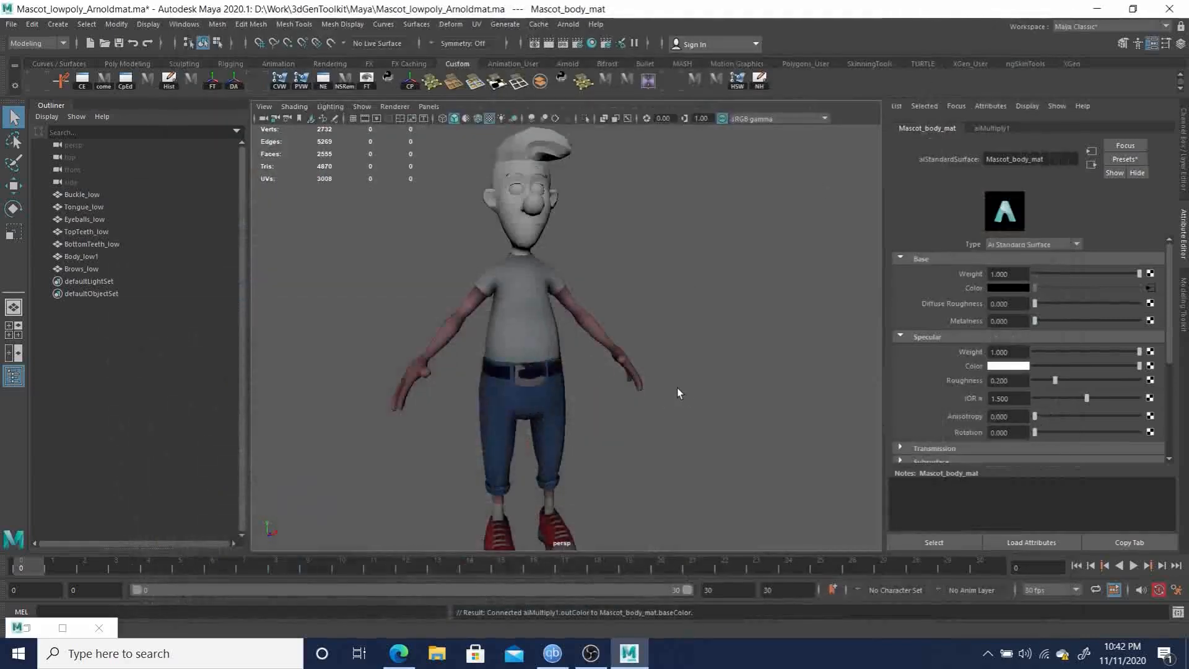
{"action": "left_click_drag", "start_coordinate": [677, 387], "coordinate": [653, 393], "text": "alt"}
{"action": "middle_click_drag", "start_coordinate": [652, 392], "coordinate": [617, 392], "text": "alt"}
{"action": "left_click_drag", "start_coordinate": [617, 392], "coordinate": [545, 355], "text": "alt"}
{"action": "right_click_drag", "start_coordinate": [495, 272], "coordinate": [547, 334], "text": "alt"}
{"action": "middle_click_drag", "start_coordinate": [495, 260], "coordinate": [588, 343], "text": "alt"}
{"action": "middle_click_drag", "start_coordinate": [538, 244], "coordinate": [548, 325], "text": "alt"}
{"action": "right_click_drag", "start_coordinate": [548, 326], "coordinate": [508, 310], "text": "alt"}
{"action": "middle_click_drag", "start_coordinate": [512, 310], "coordinate": [531, 300], "text": "alt"}
{"action": "left_click_drag", "start_coordinate": [531, 299], "coordinate": [579, 325], "text": "alt"}
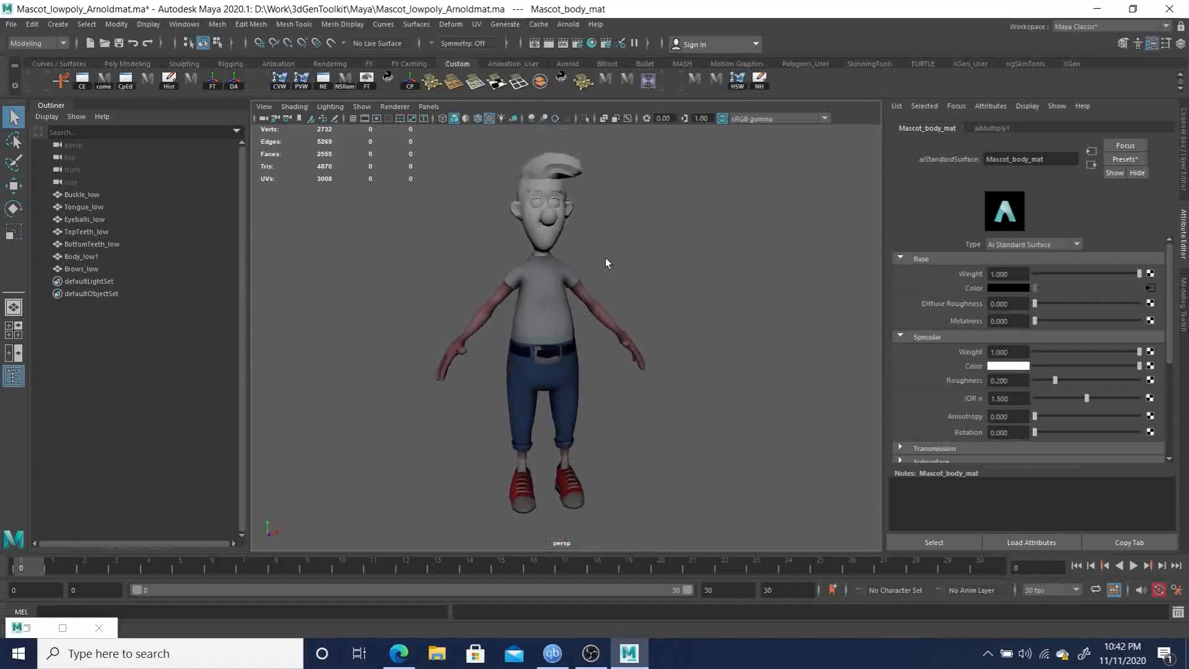
Step: Restore the Hypershade as a maximized window and frame the whole Mascot_body_mat node network
{"action": "key", "text": "alt+Tab"}
{"action": "key", "text": "alt+Tab"}
{"action": "key", "text": "alt+Tab"}
{"action": "key", "text": "alt+Tab"}
{"action": "left_click", "coordinate": [62, 628]}
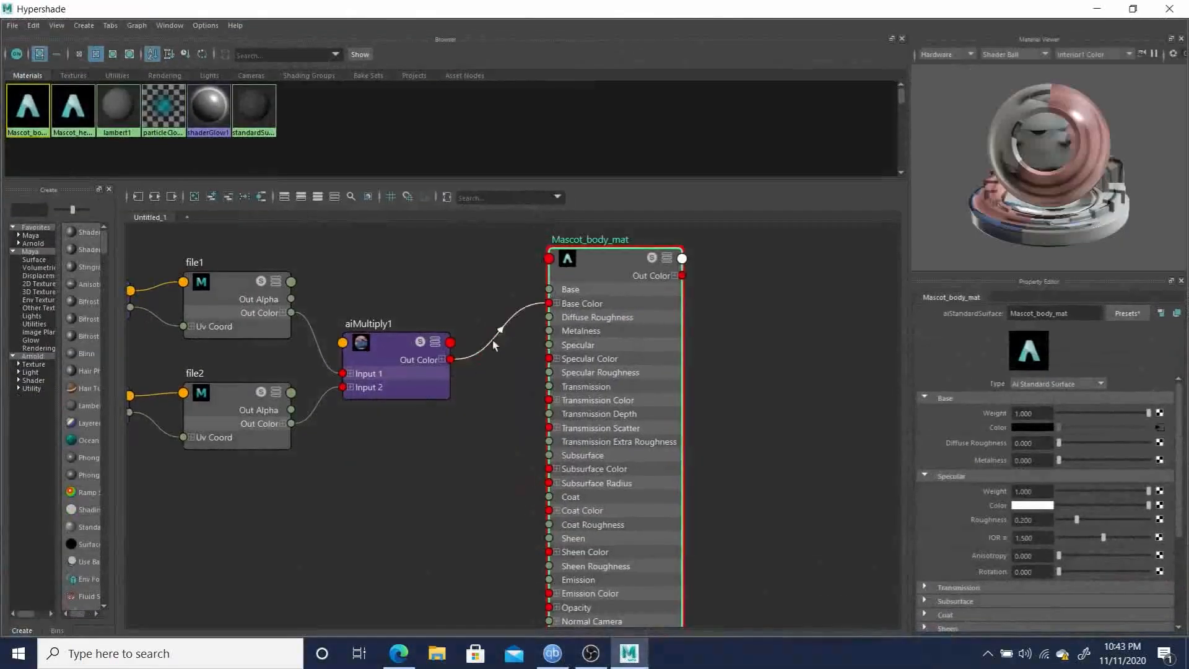
{"action": "key", "text": "a"}
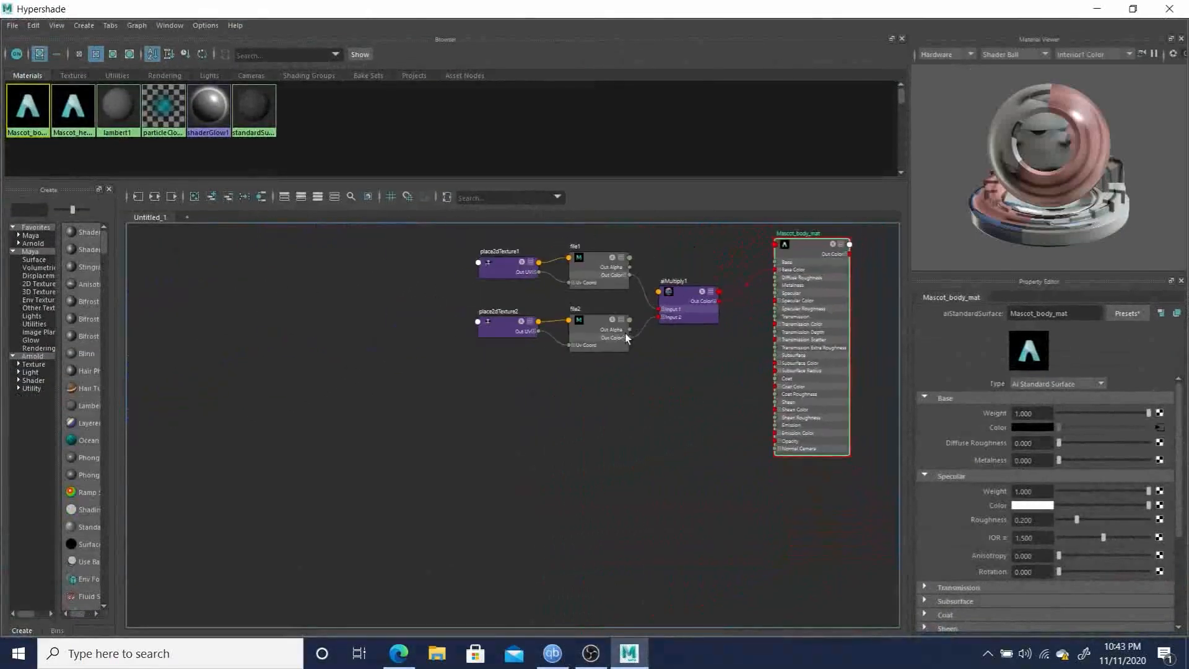
{"action": "middle_click_drag", "start_coordinate": [622, 358], "coordinate": [494, 410], "text": "alt"}
{"action": "scroll", "coordinate": [494, 410], "scroll_direction": "up", "scroll_amount": 2}
{"action": "scroll", "coordinate": [493, 410], "scroll_direction": "down", "scroll_amount": 2}
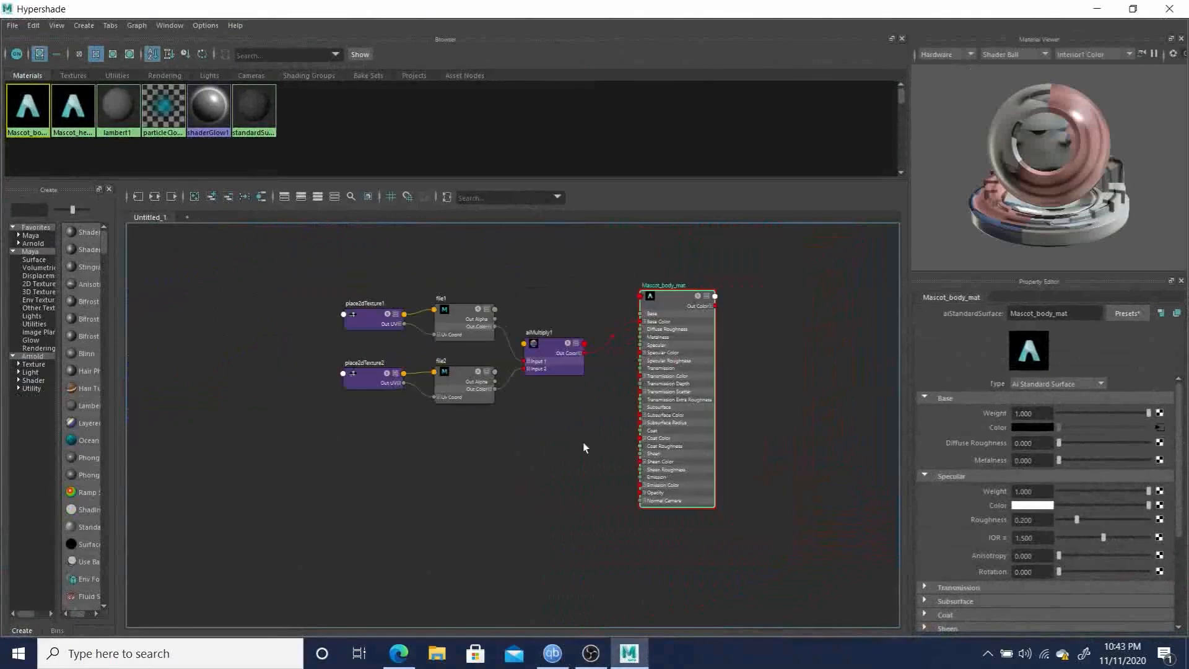
{"action": "right_click_drag", "start_coordinate": [519, 429], "coordinate": [589, 478], "text": "alt"}
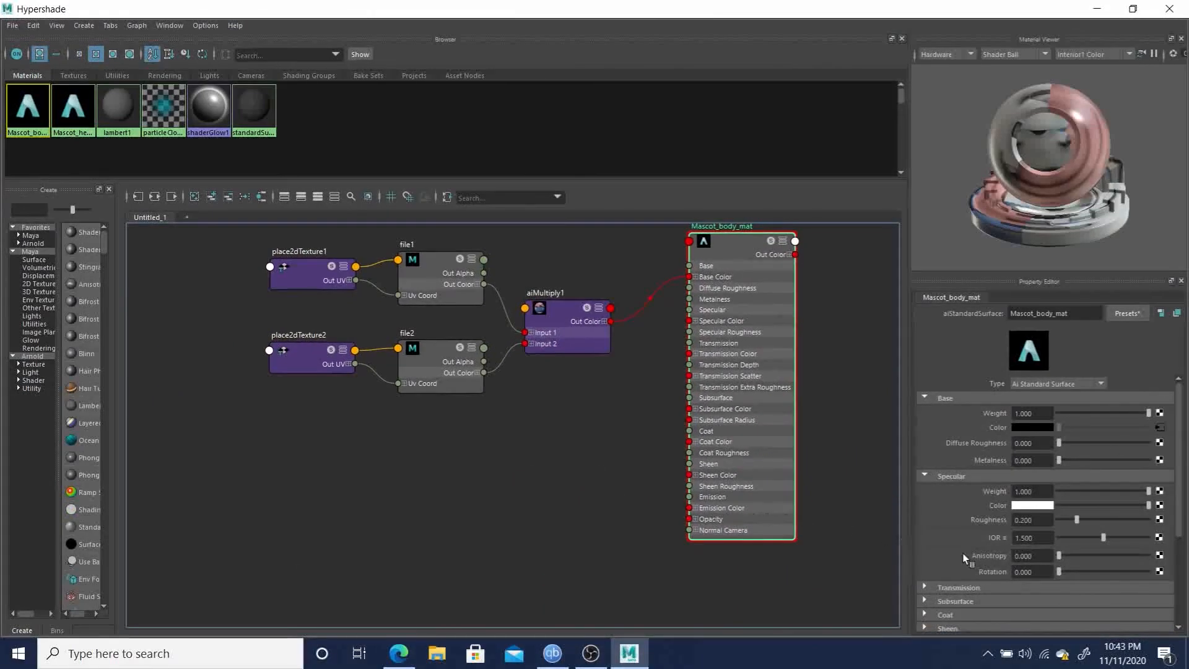
Step: Add a File texture to Mascot_body_mat's Bump Mapping and set the bump node's Use As to Tangent Space Normals
{"action": "scroll", "coordinate": [977, 560], "scroll_direction": "down", "scroll_amount": 5}
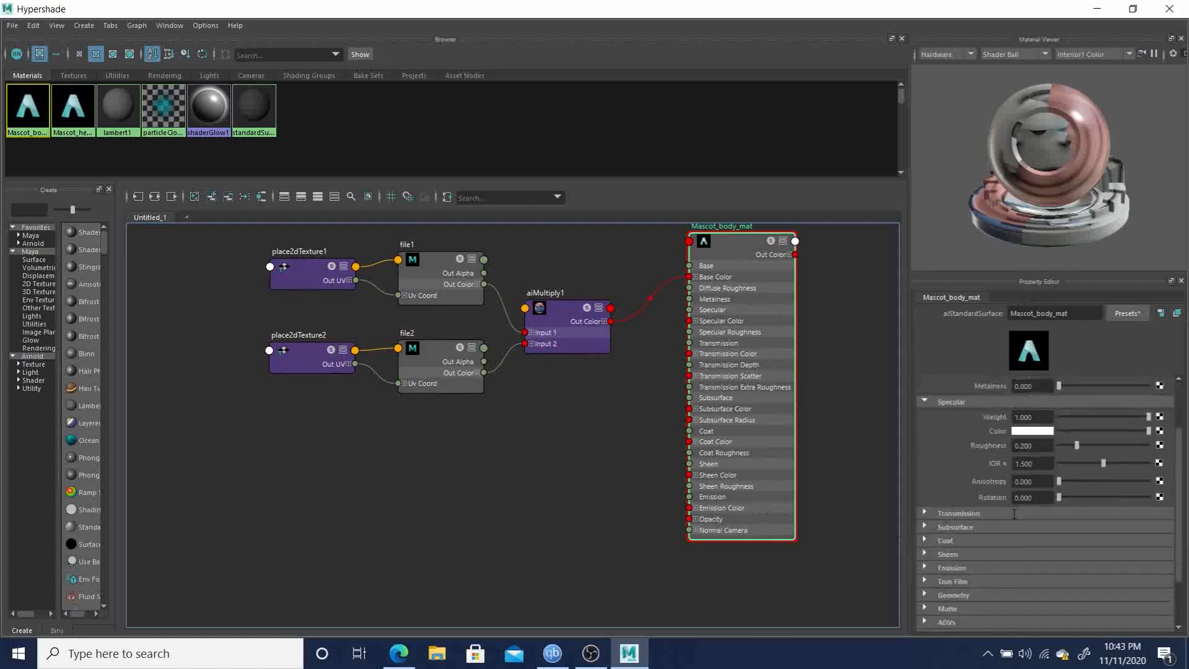
{"action": "left_click", "coordinate": [926, 529]}
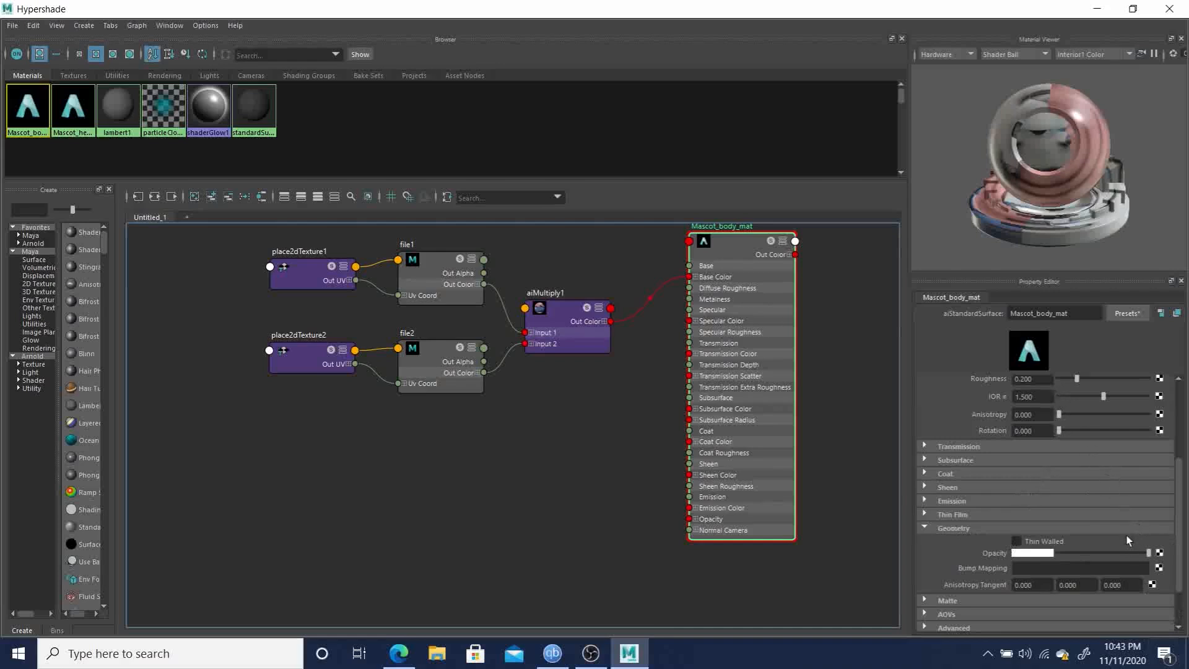
{"action": "left_click", "coordinate": [1159, 568]}
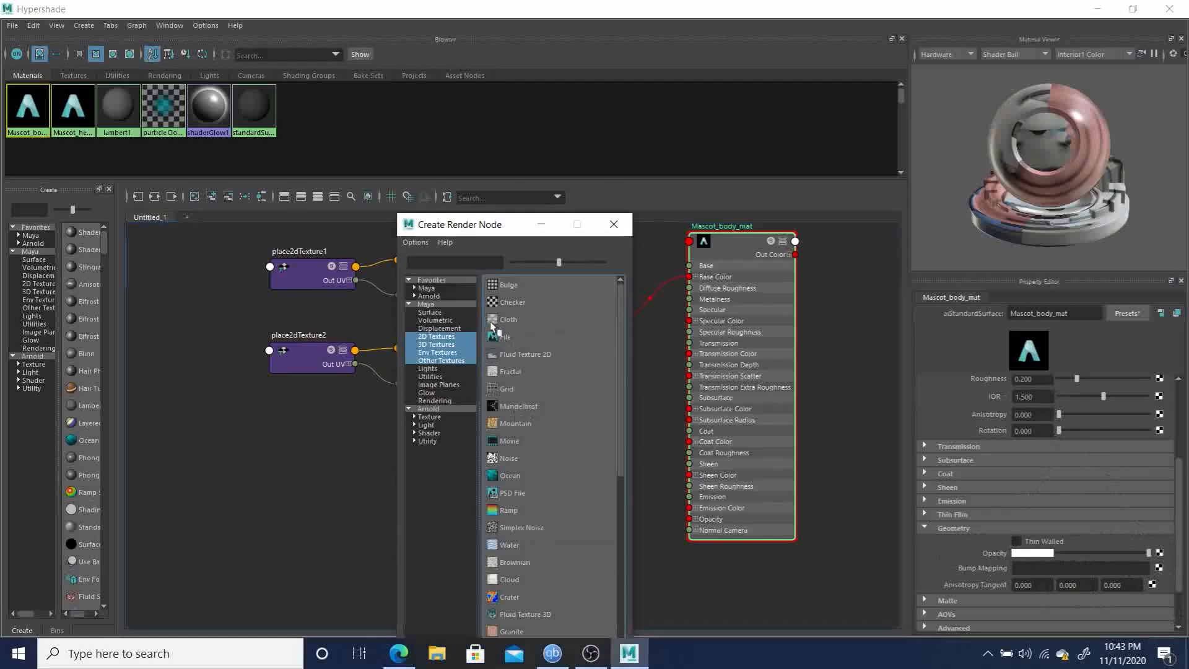
{"action": "left_click", "coordinate": [503, 337]}
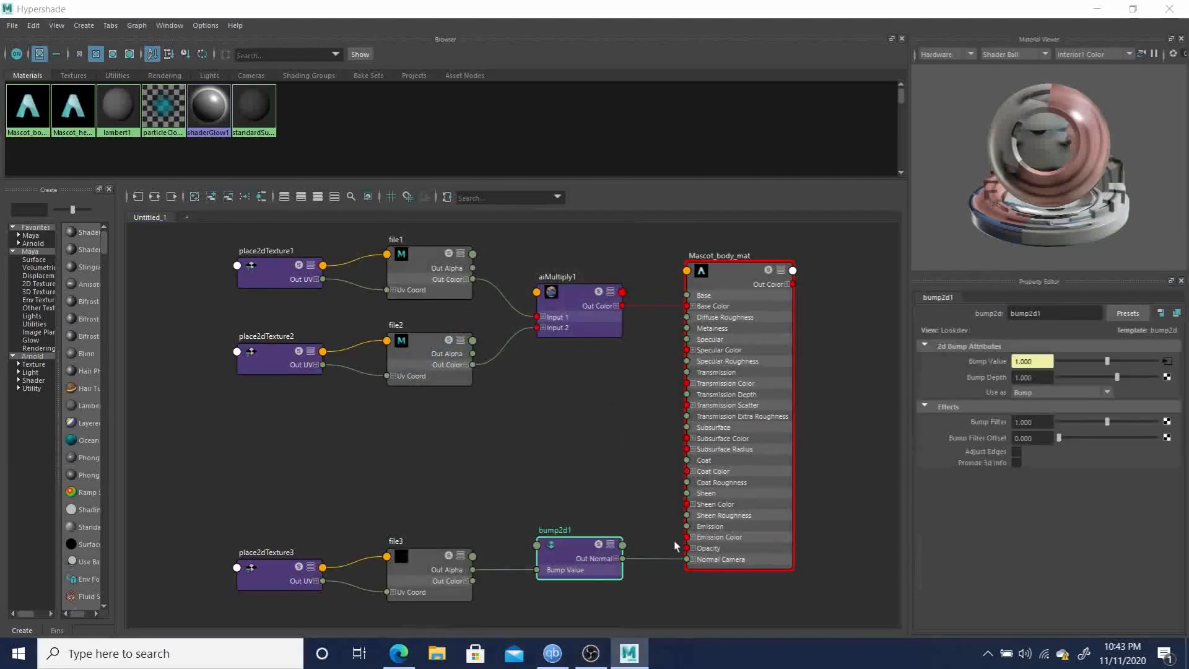
{"action": "left_click", "coordinate": [1028, 393]}
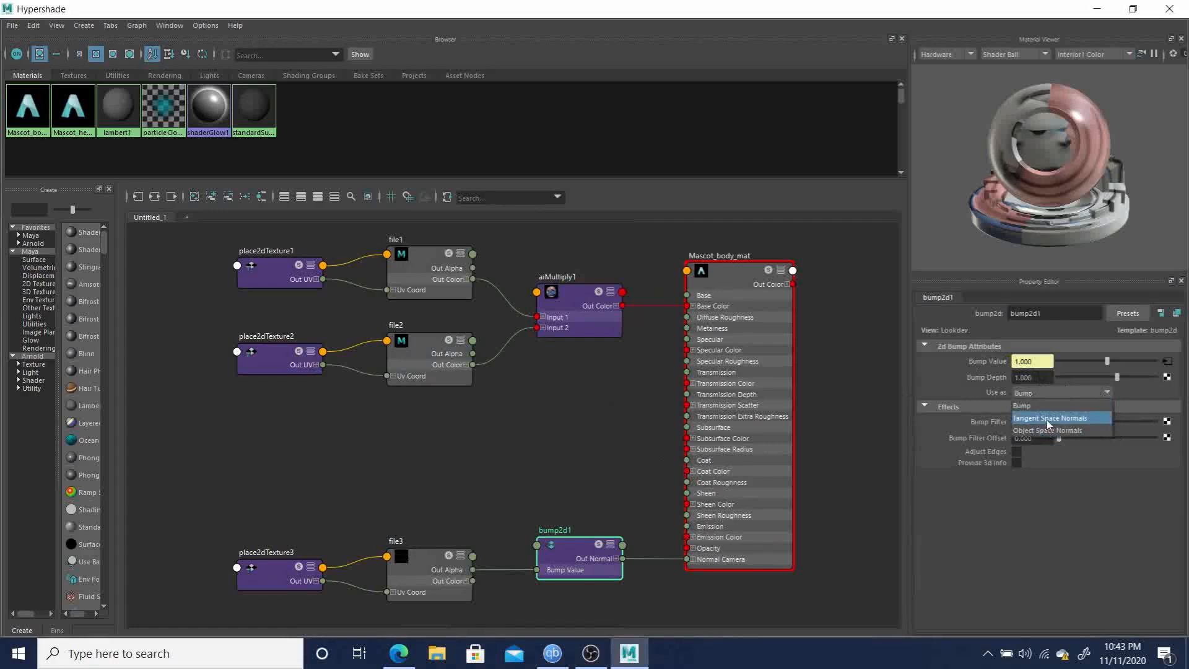
{"action": "left_click", "coordinate": [1047, 420]}
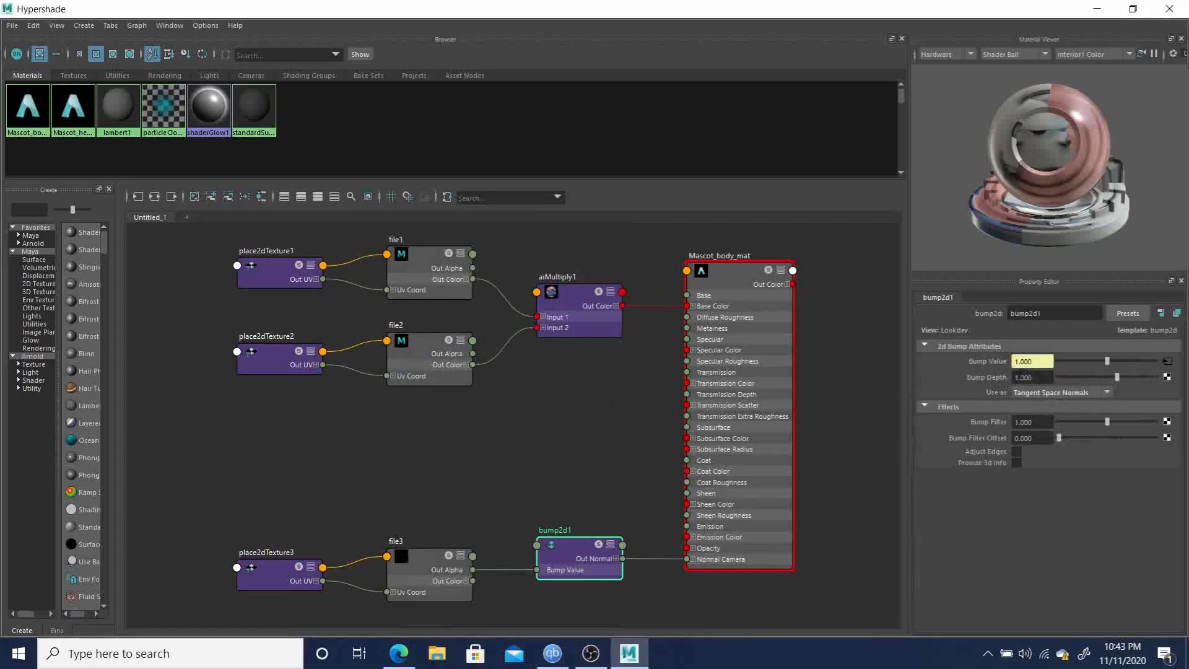
{"action": "left_click", "coordinate": [1167, 377]}
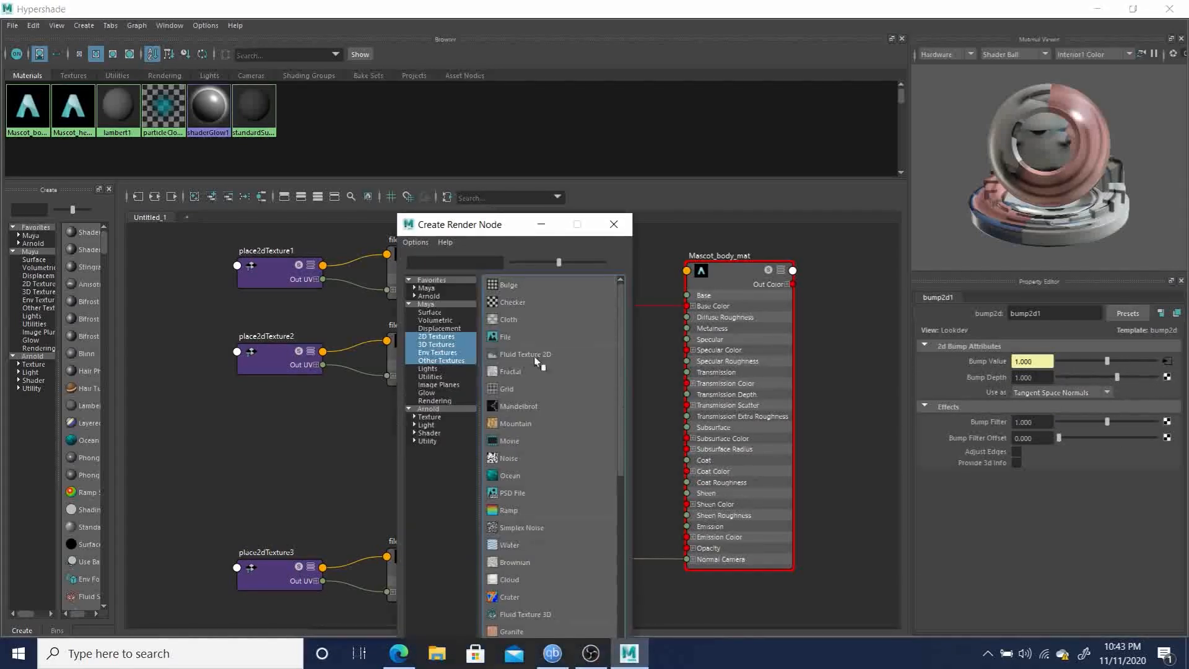
{"action": "left_click", "coordinate": [614, 224]}
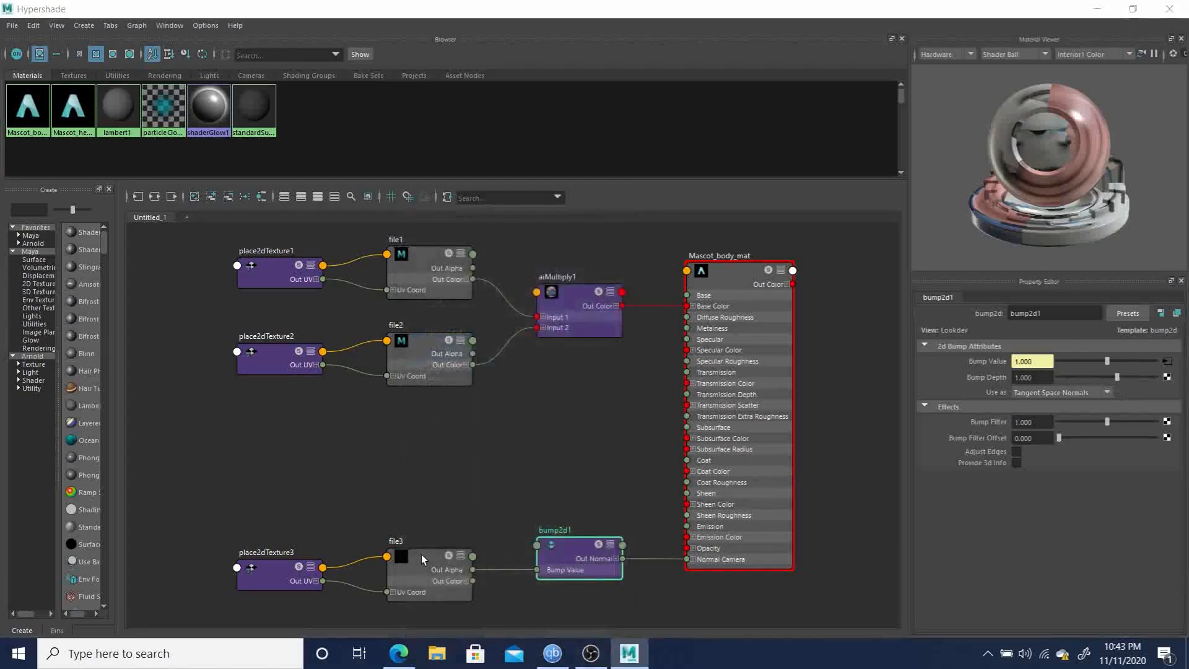
Step: Load Mascot_body_mat_Normal.png into the bump node's file texture and set its Color Space to Raw
{"action": "left_click", "coordinate": [1167, 362]}
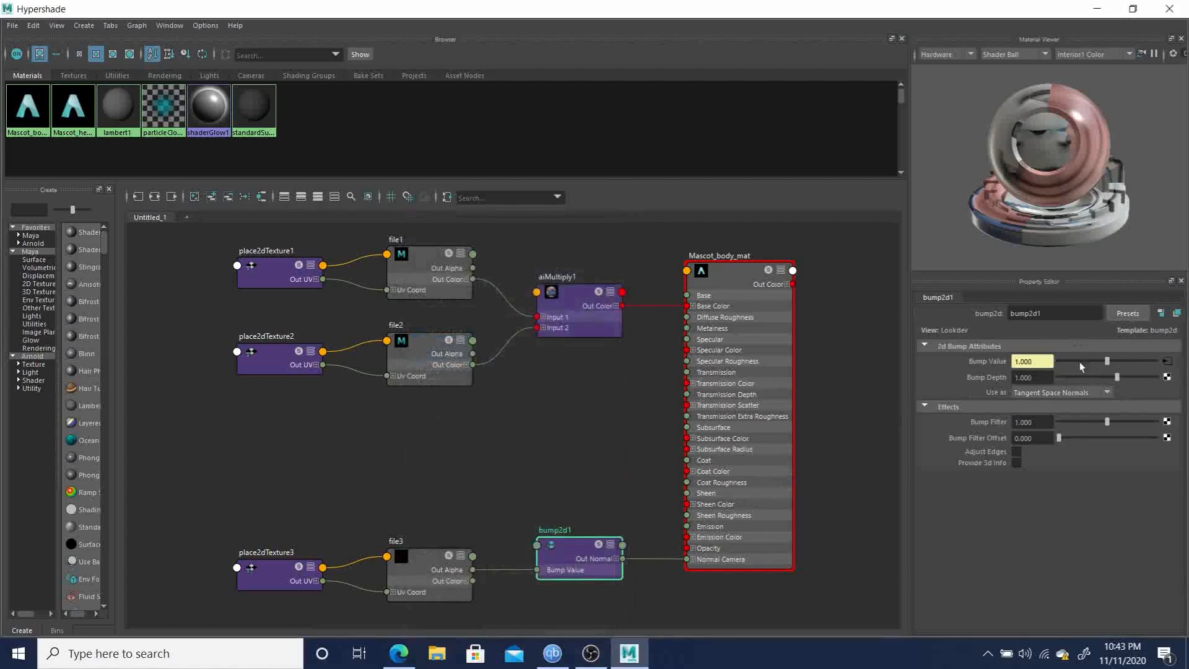
{"action": "left_click", "coordinate": [1169, 403]}
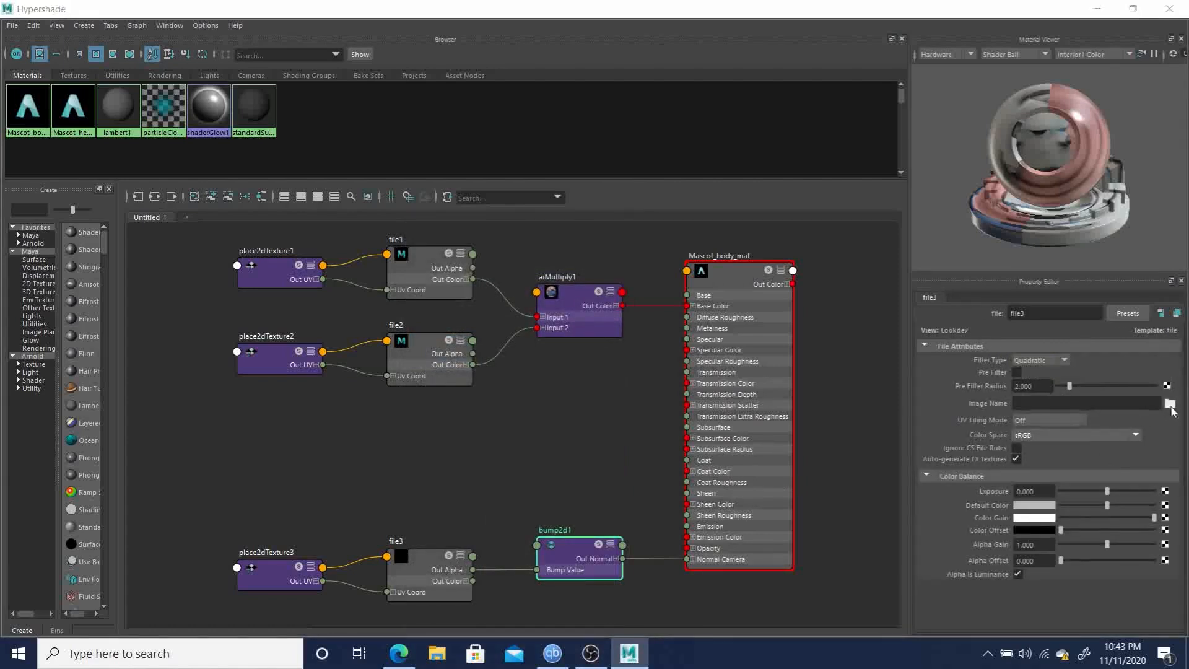
{"action": "left_click", "coordinate": [205, 171]}
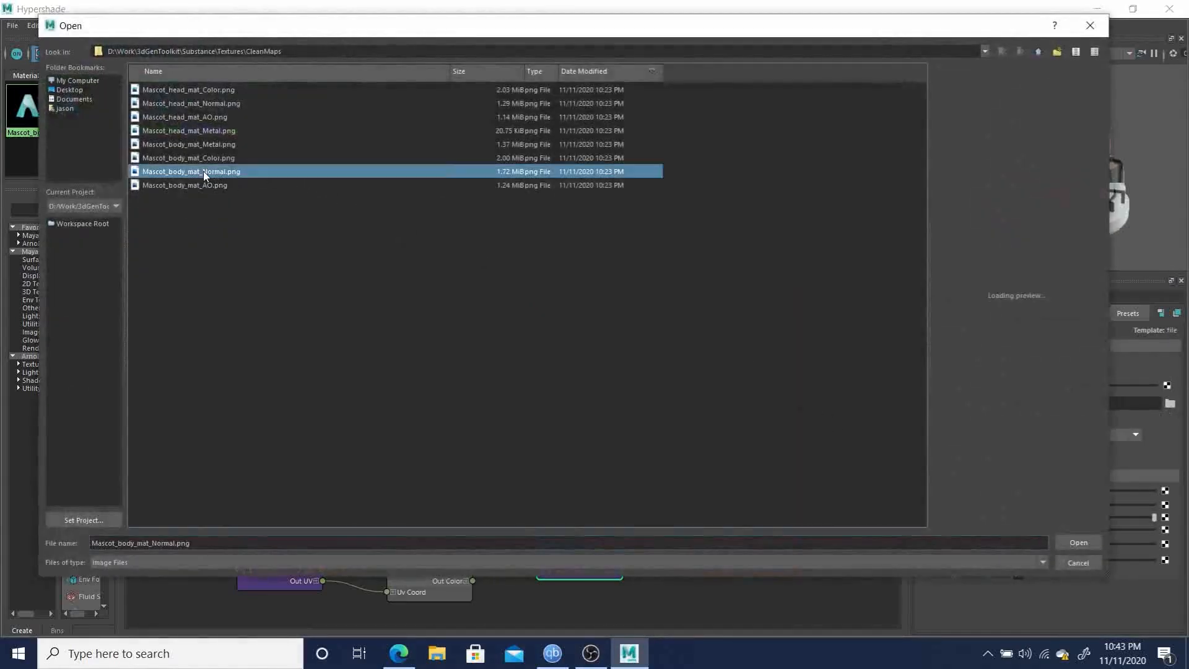
{"action": "left_click", "coordinate": [1076, 542]}
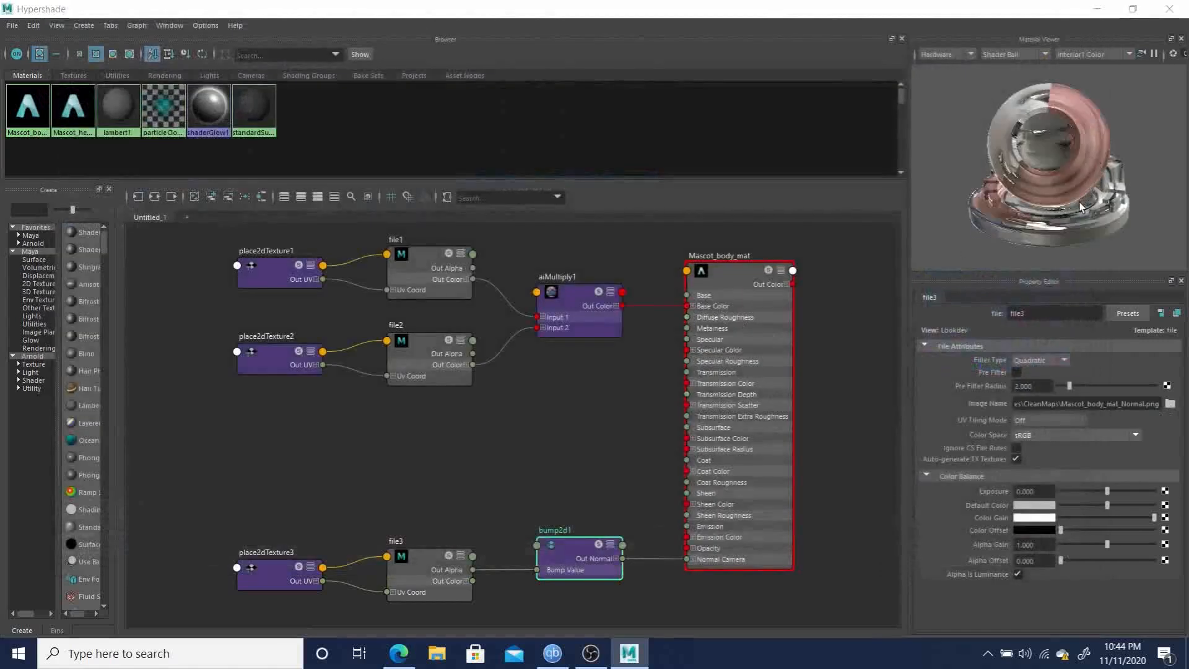
{"action": "left_click", "coordinate": [1032, 434]}
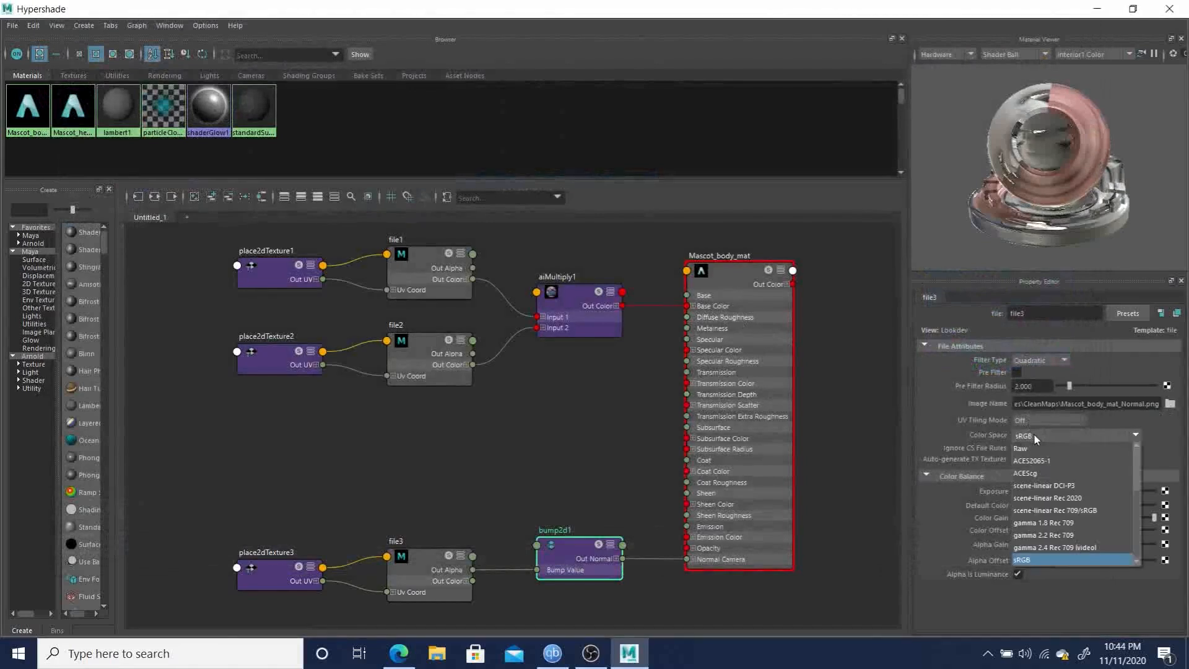
{"action": "left_click", "coordinate": [1030, 446]}
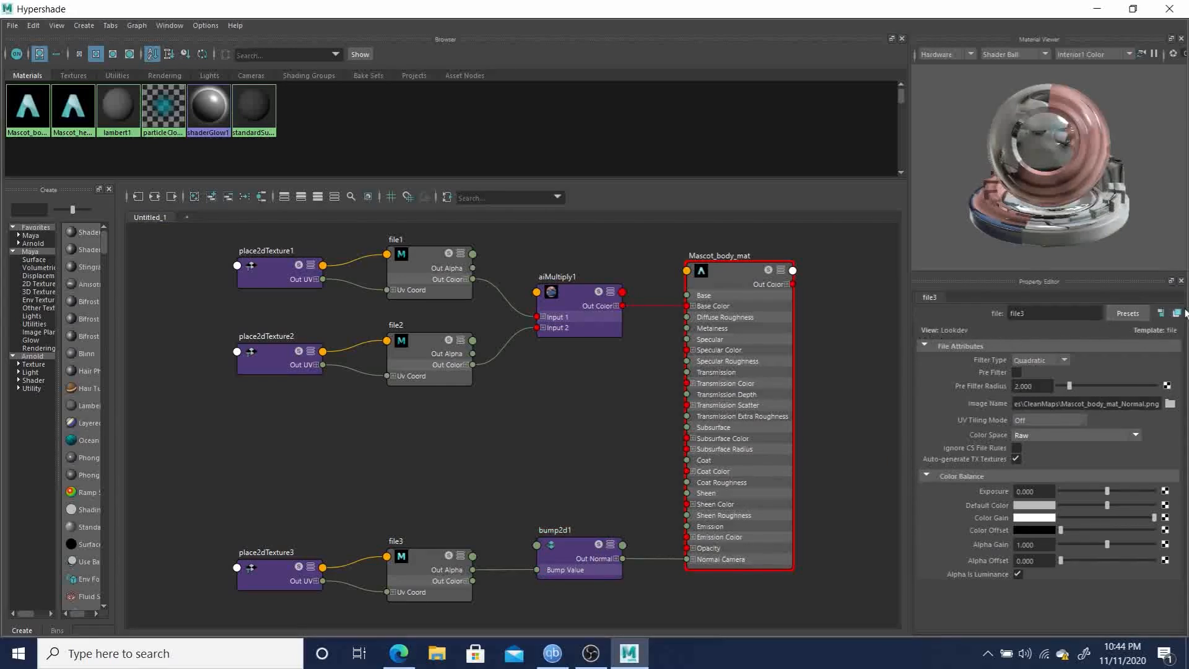
Step: Switch the file3 properties from the Lookdev view to the Attribute Editor view and examine the Arnold settings
{"action": "left_click", "coordinate": [1160, 313]}
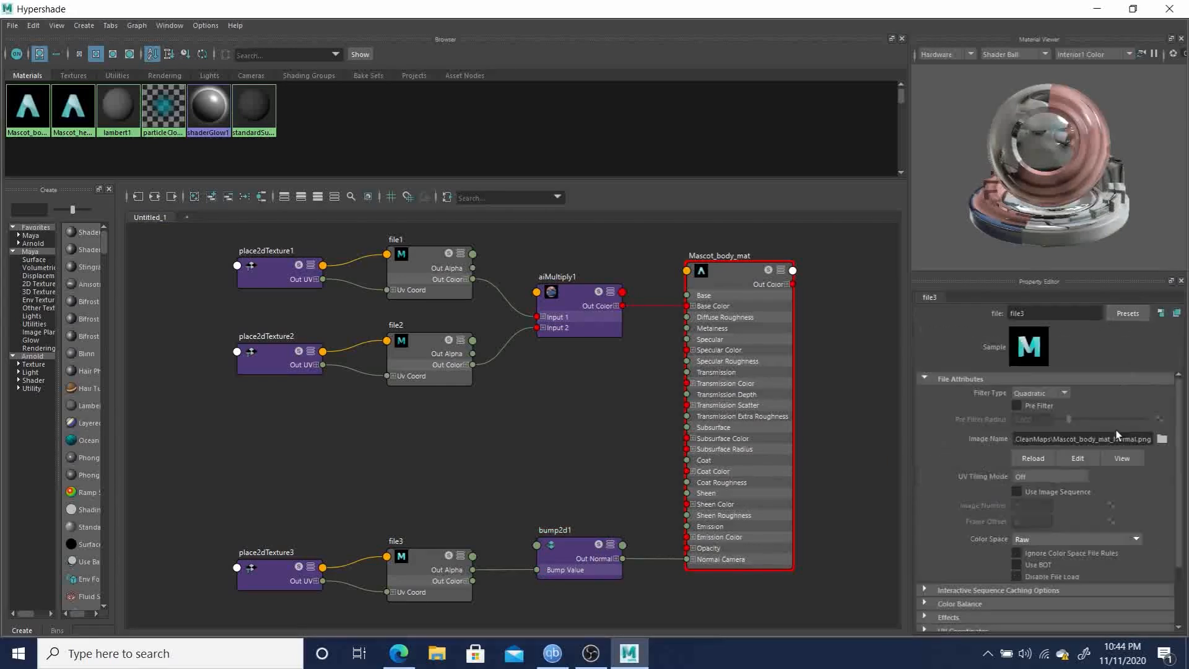
{"action": "left_click", "coordinate": [1177, 314]}
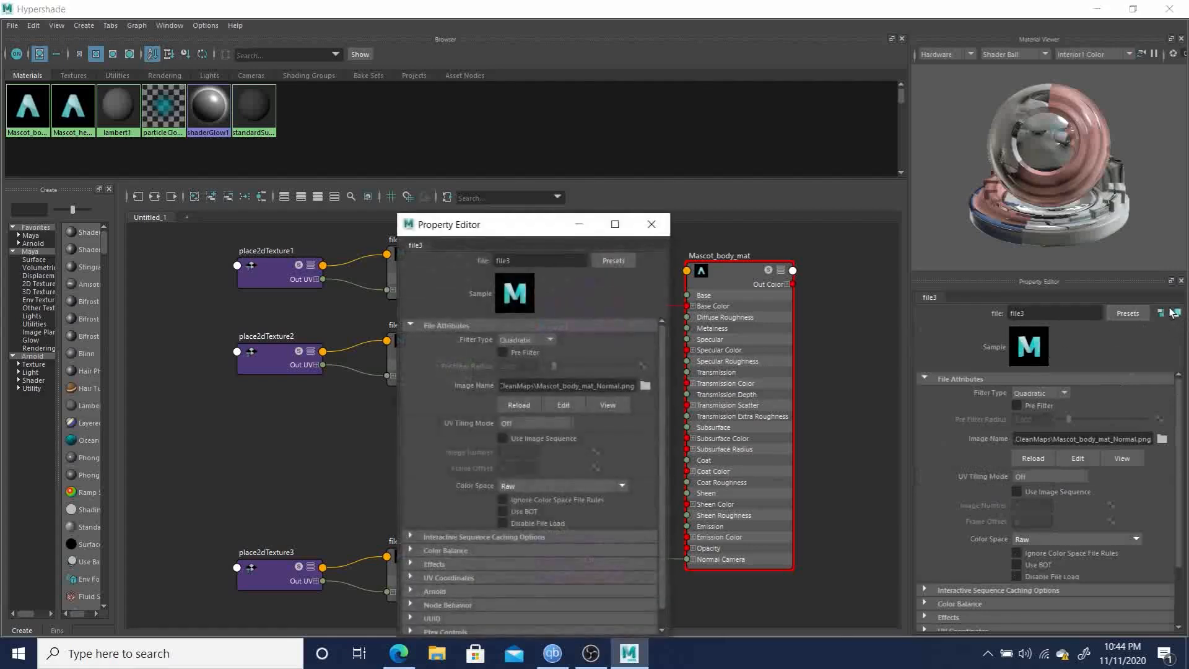
{"action": "left_click", "coordinate": [652, 225]}
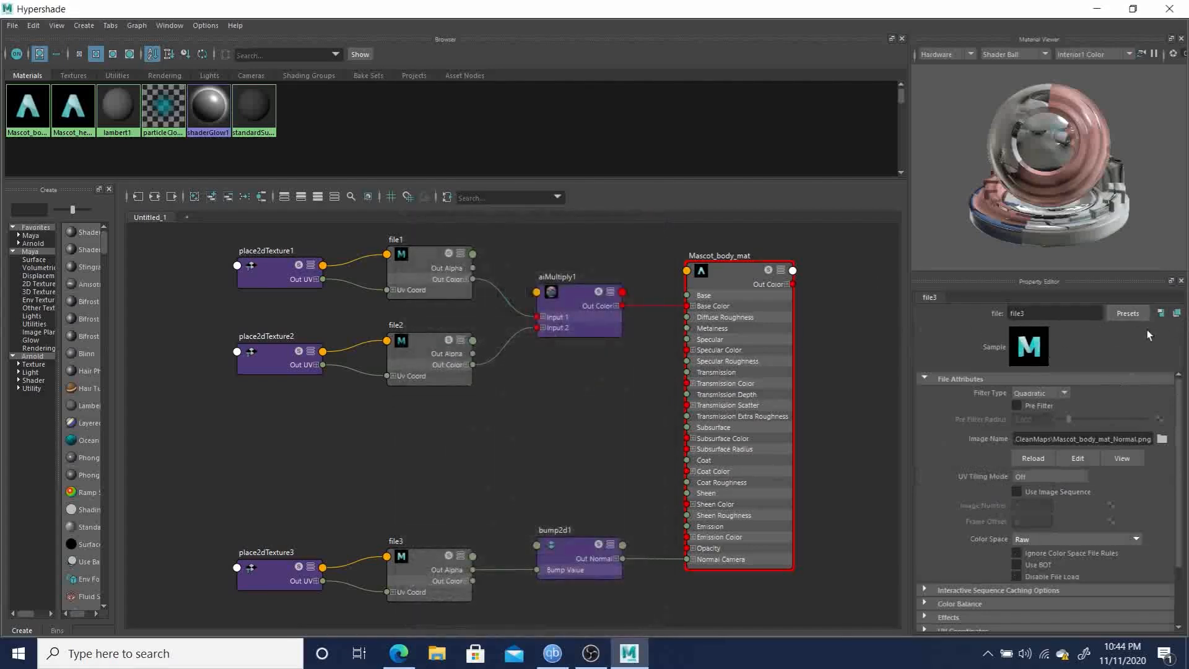
{"action": "left_click", "coordinate": [1160, 313]}
{"action": "left_click", "coordinate": [1161, 313]}
{"action": "left_click", "coordinate": [1161, 313]}
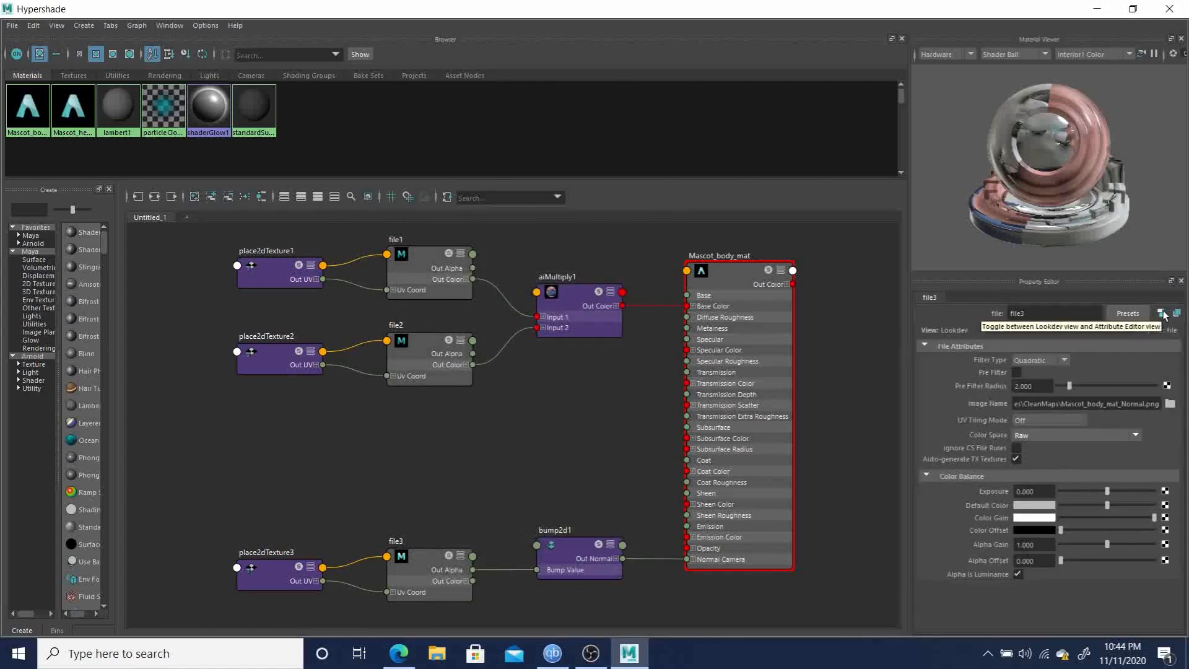
{"action": "left_click", "coordinate": [1161, 314]}
{"action": "scroll", "coordinate": [1097, 537], "scroll_direction": "down", "scroll_amount": 5}
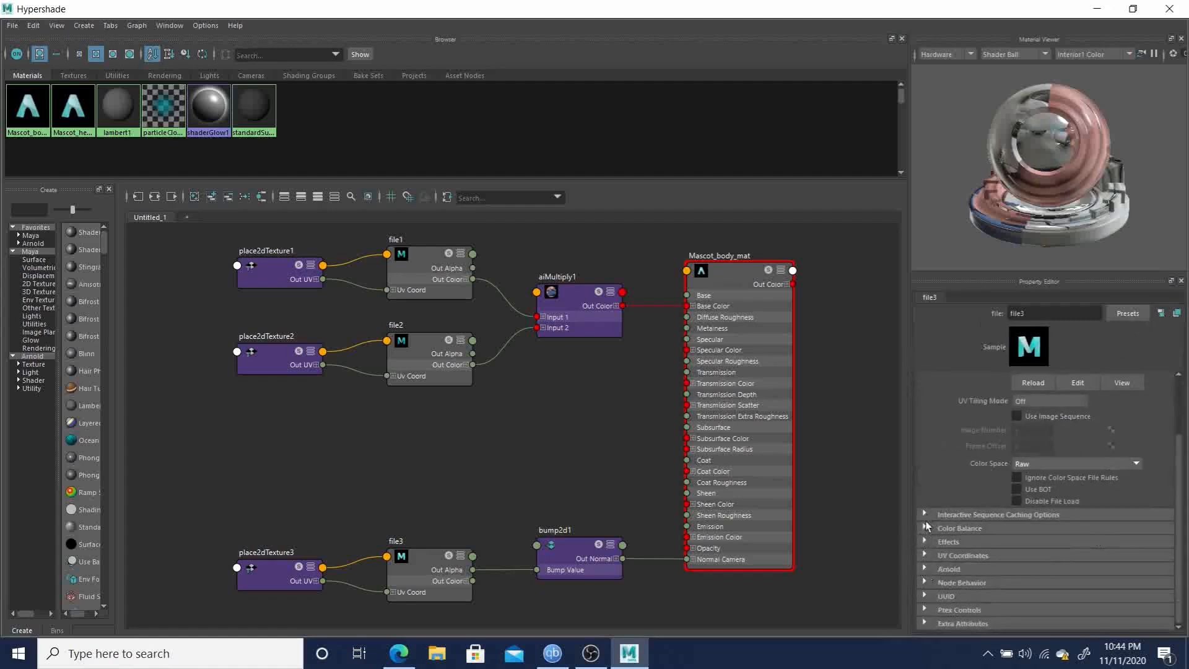
{"action": "left_click", "coordinate": [925, 569]}
{"action": "scroll", "coordinate": [1017, 562], "scroll_direction": "down", "scroll_amount": 2}
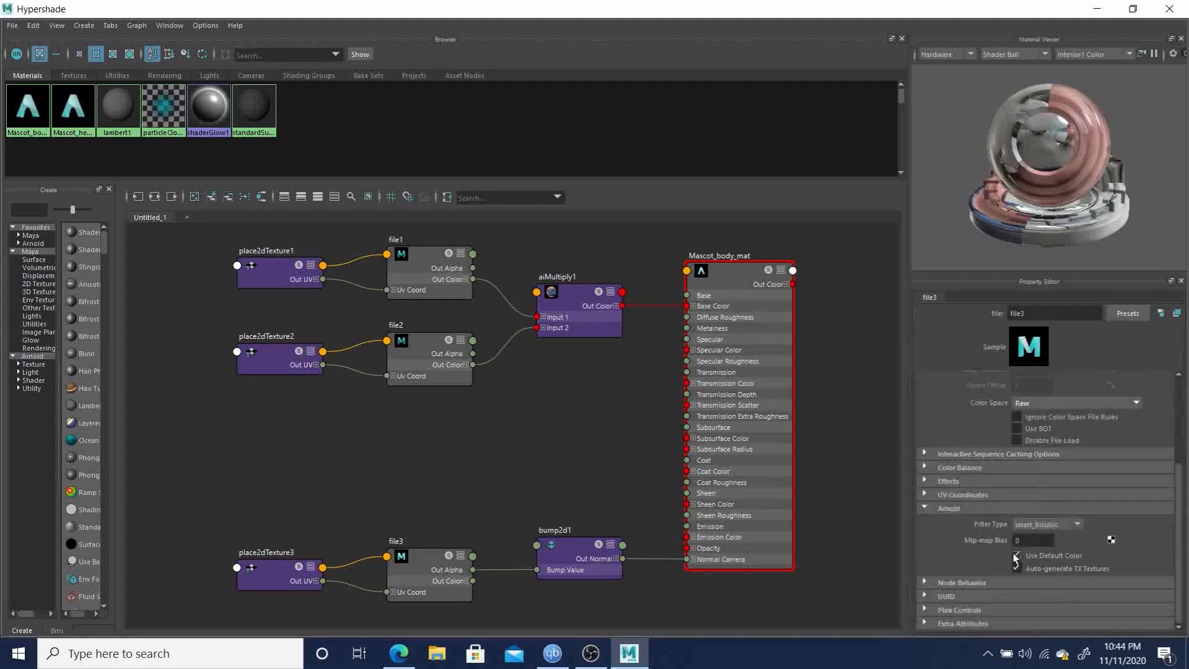
{"action": "scroll", "coordinate": [951, 544], "scroll_direction": "up", "scroll_amount": 2}
{"action": "scroll", "coordinate": [1003, 531], "scroll_direction": "up", "scroll_amount": 2}
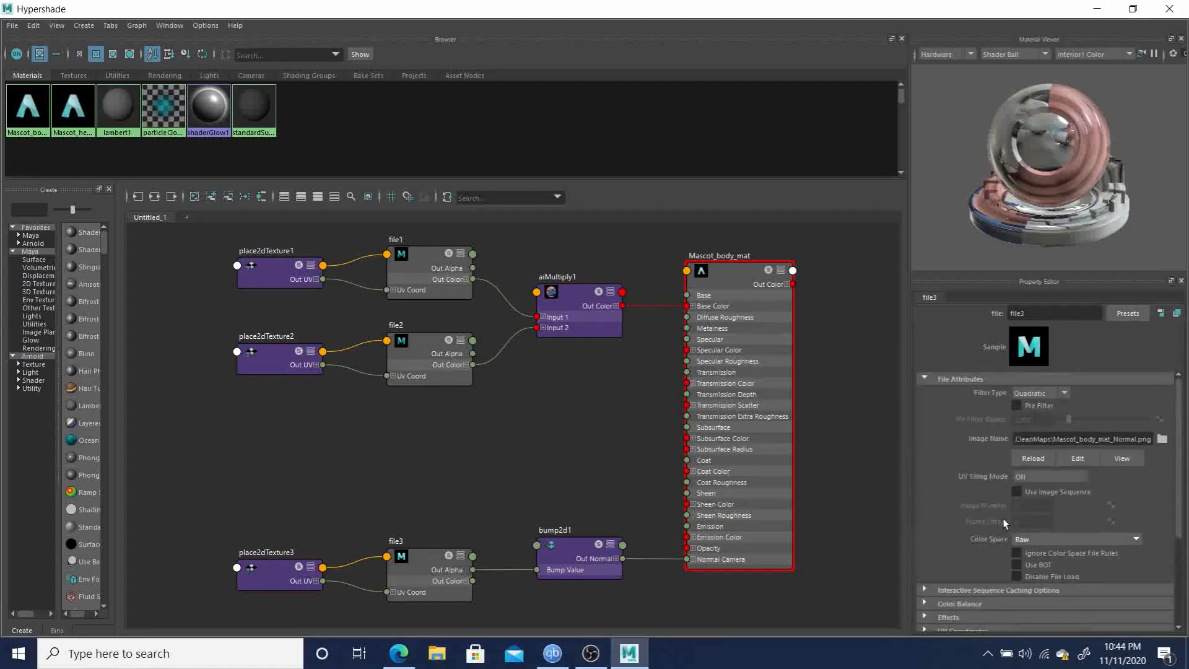
Step: Turn off Flip R Channel and Flip G Channel in the bump2d1 node's Arnold settings
{"action": "left_click", "coordinate": [569, 547]}
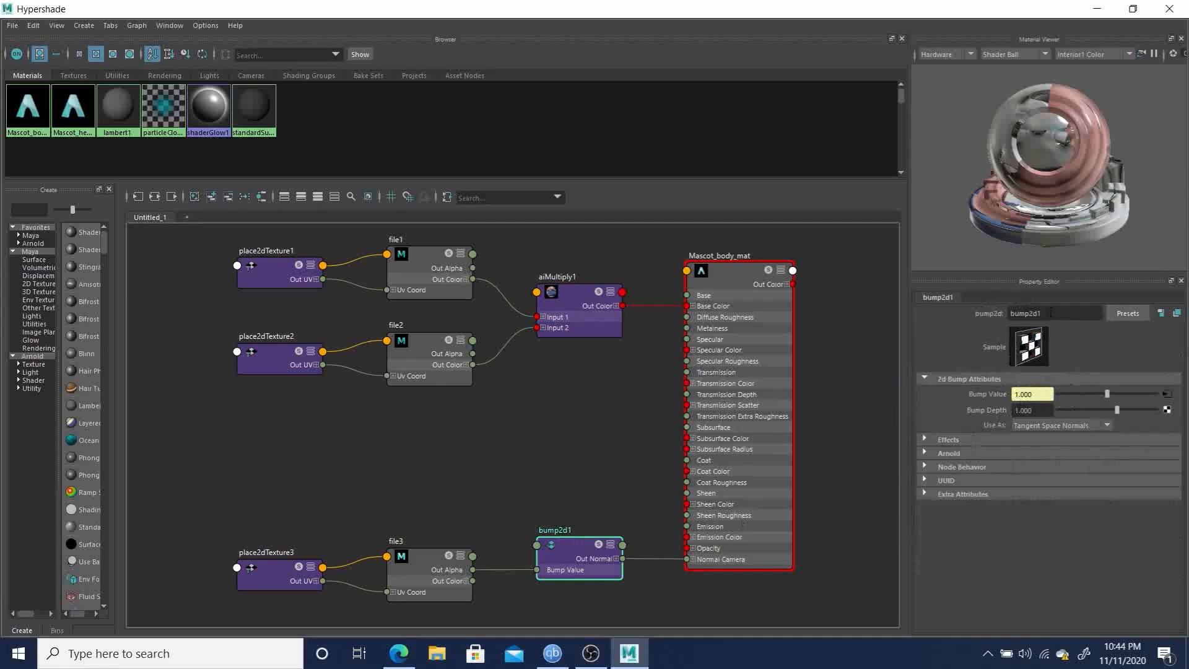
{"action": "left_click", "coordinate": [924, 452]}
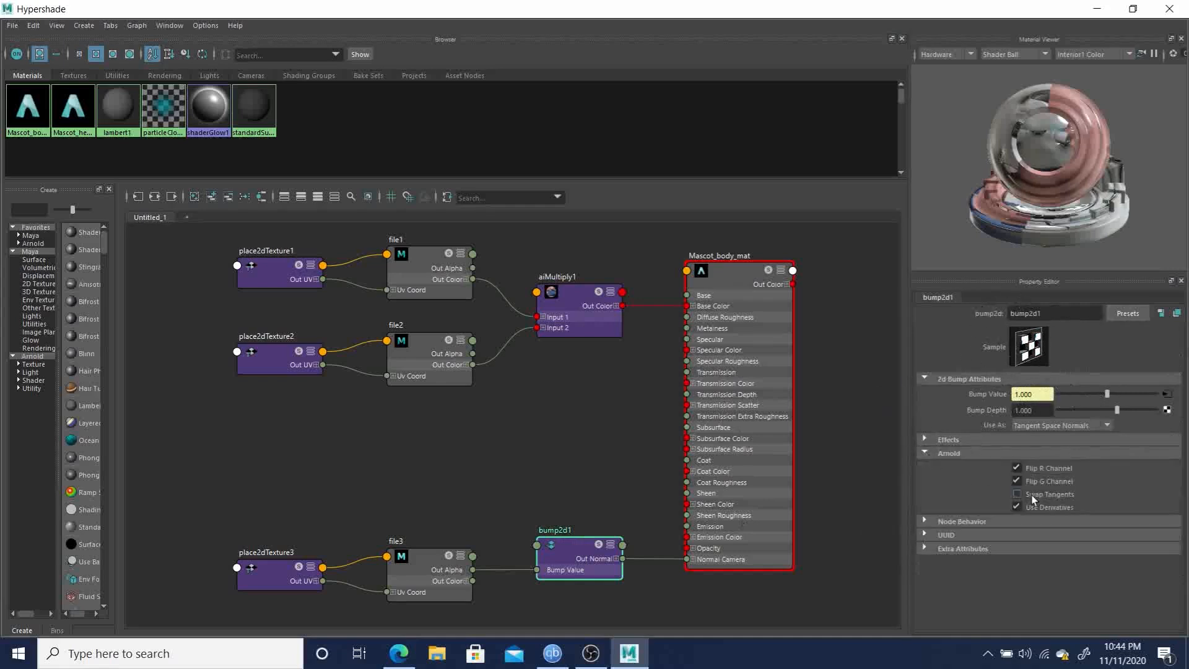
{"action": "left_click", "coordinate": [1016, 467]}
{"action": "left_click", "coordinate": [1016, 480]}
Step: Minimize the Hypershade and examine the normal-mapped body up close, from the shoes to the upper body
{"action": "left_click", "coordinate": [1105, 8]}
{"action": "left_click_drag", "start_coordinate": [683, 299], "coordinate": [644, 347], "text": "alt"}
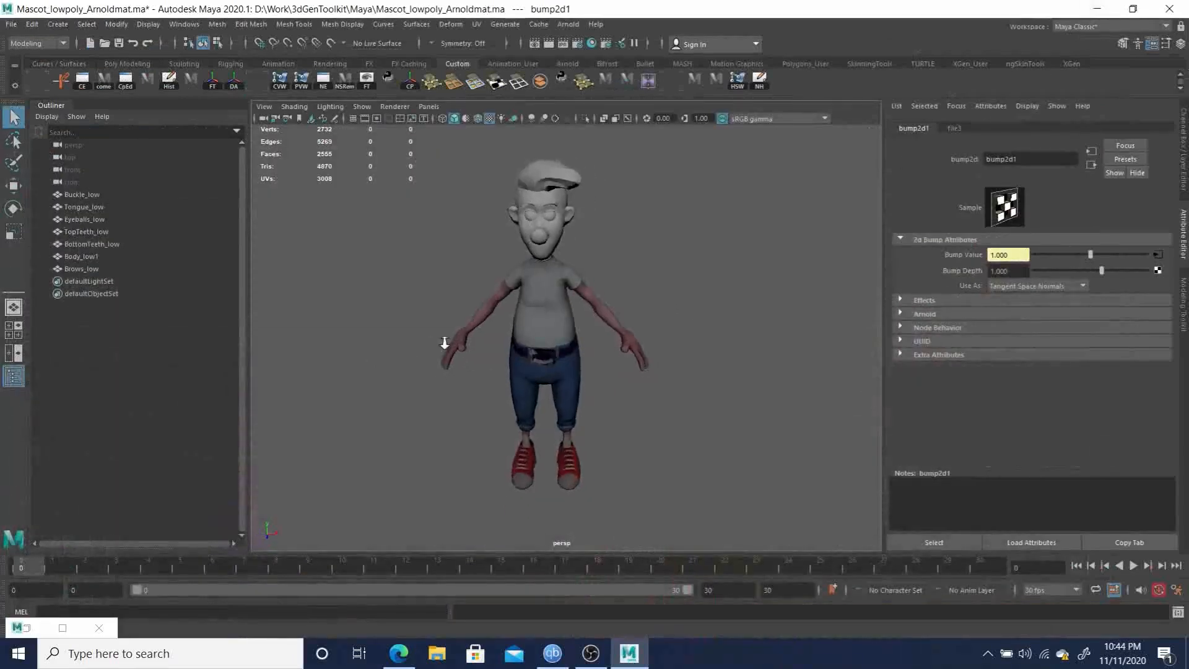
{"action": "right_click_drag", "start_coordinate": [443, 345], "coordinate": [751, 462], "text": "alt"}
{"action": "left_click_drag", "start_coordinate": [678, 425], "coordinate": [560, 399], "text": "alt"}
{"action": "middle_click_drag", "start_coordinate": [560, 399], "coordinate": [646, 246], "text": "alt"}
{"action": "middle_click_drag", "start_coordinate": [678, 413], "coordinate": [613, 192], "text": "alt"}
{"action": "left_click_drag", "start_coordinate": [588, 334], "coordinate": [551, 337], "text": "alt"}
{"action": "right_click_drag", "start_coordinate": [603, 332], "coordinate": [483, 291], "text": "alt"}
{"action": "left_click_drag", "start_coordinate": [465, 288], "coordinate": [506, 272], "text": "alt"}
{"action": "middle_click_drag", "start_coordinate": [507, 272], "coordinate": [519, 384], "text": "alt"}
{"action": "left_click_drag", "start_coordinate": [519, 389], "coordinate": [606, 358], "text": "alt"}
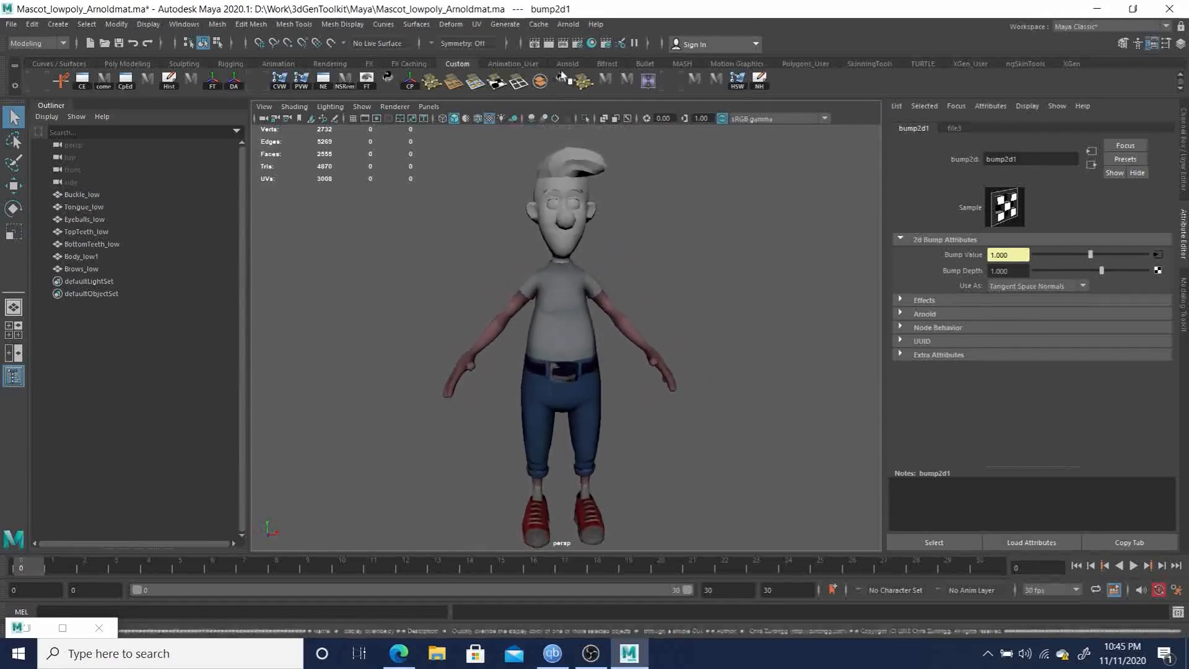
Step: Create an Arnold Skydome Light and light the viewport with all scene lights
{"action": "left_click", "coordinate": [569, 24]}
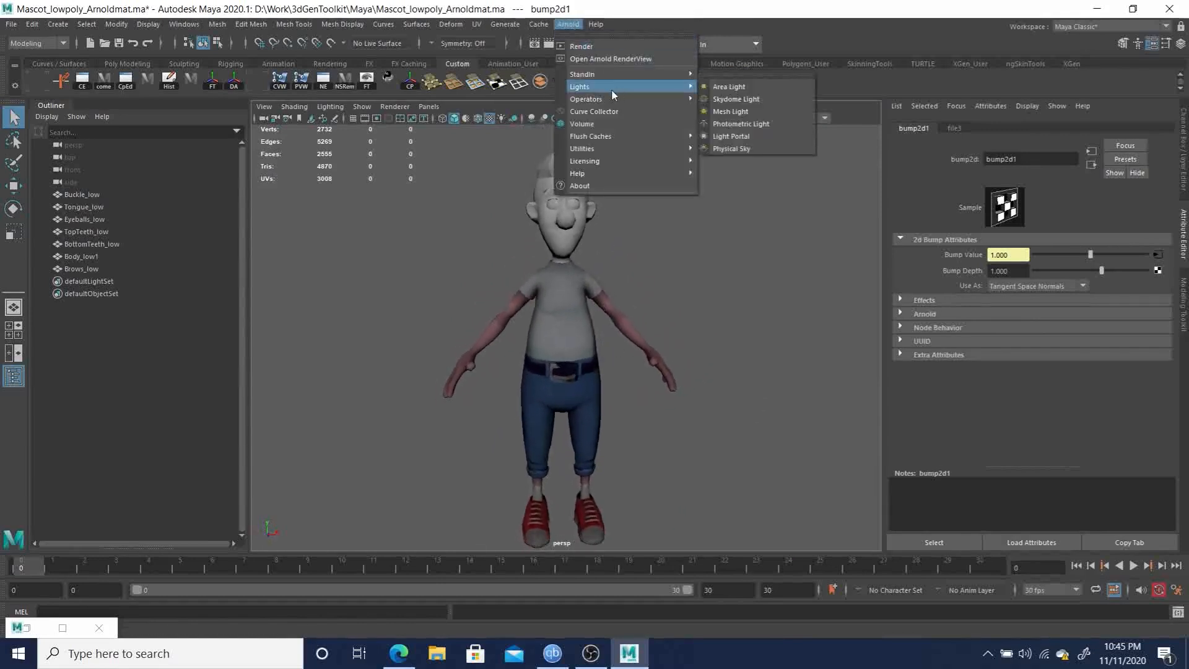
{"action": "mouse_move", "coordinate": [609, 86]}
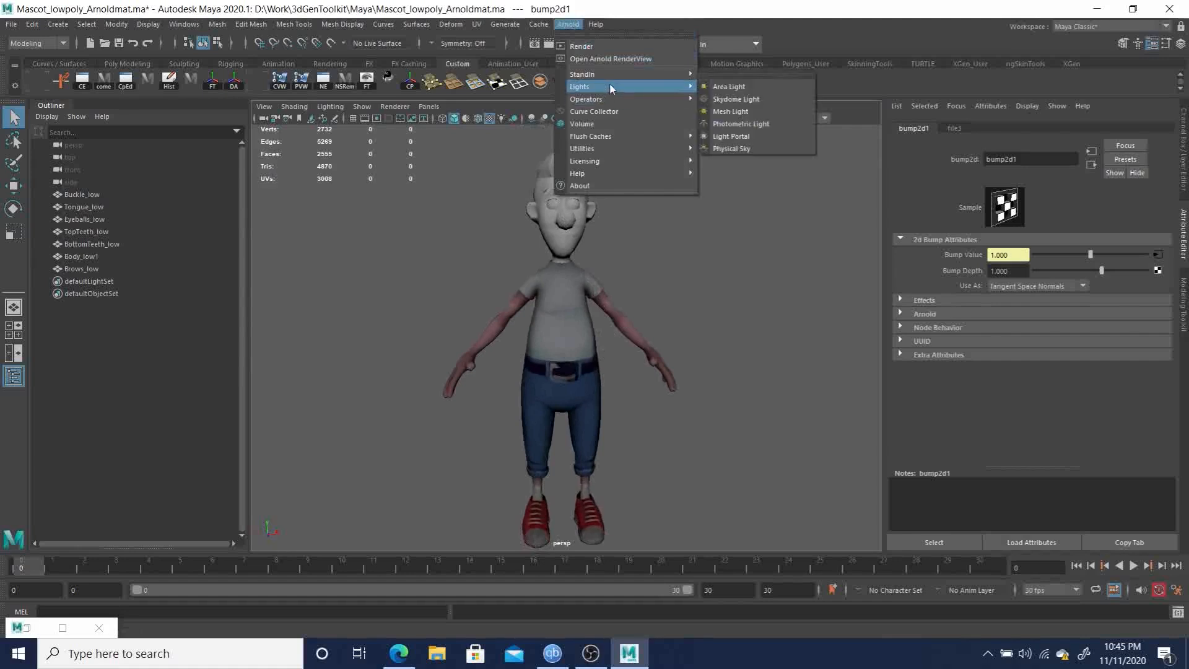
{"action": "left_click", "coordinate": [744, 99]}
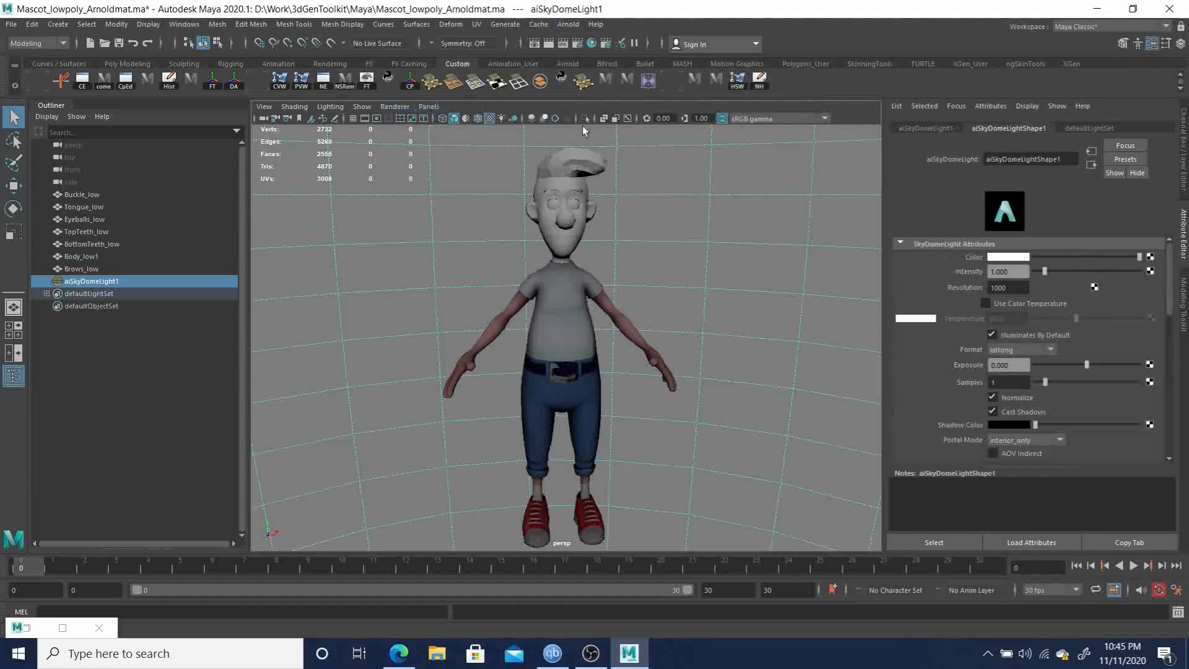
{"action": "left_click", "coordinate": [501, 118]}
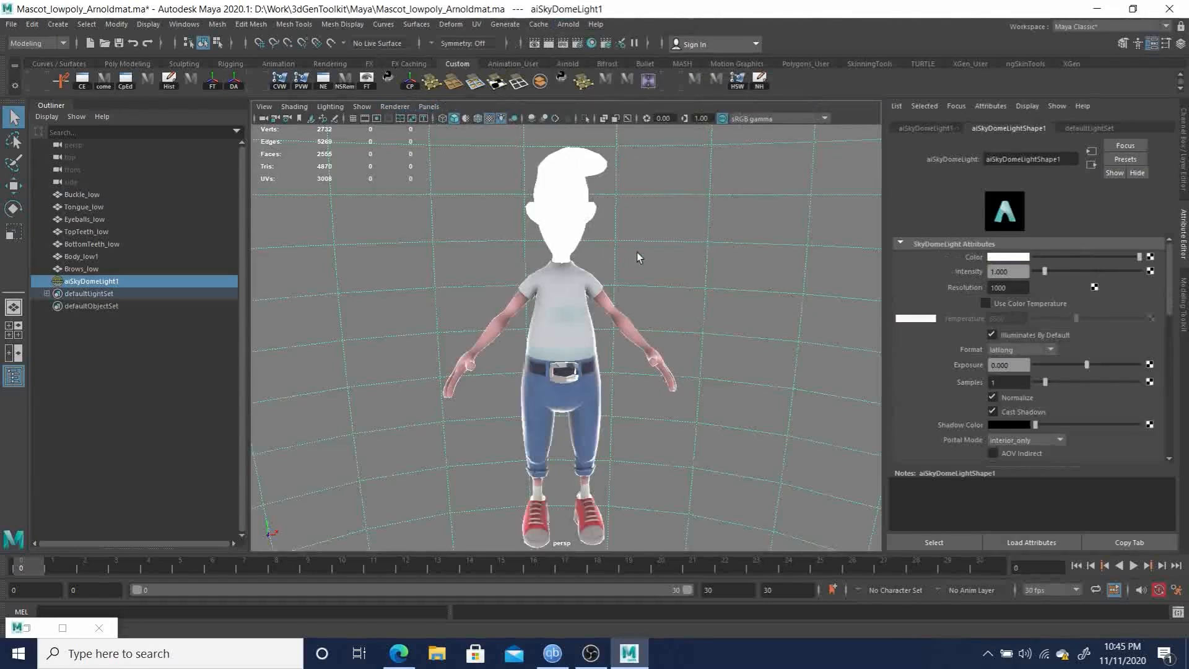
Step: Light the viewport with all scene lights and render the mascot from the perspShape camera in the Arnold RenderView
{"action": "mouse_move", "coordinate": [725, 351]}
{"action": "left_mouse_down", "text": "alt"}
{"action": "mouse_move", "coordinate": [406, 345]}
{"action": "mouse_move", "coordinate": [398, 358]}
{"action": "mouse_move", "coordinate": [652, 377]}
{"action": "mouse_move", "coordinate": [576, 353]}
{"action": "mouse_move", "coordinate": [582, 291]}
{"action": "mouse_move", "coordinate": [499, 297]}
{"action": "mouse_move", "coordinate": [622, 309]}
{"action": "mouse_move", "coordinate": [603, 303]}
{"action": "left_mouse_up", "text": "alt"}
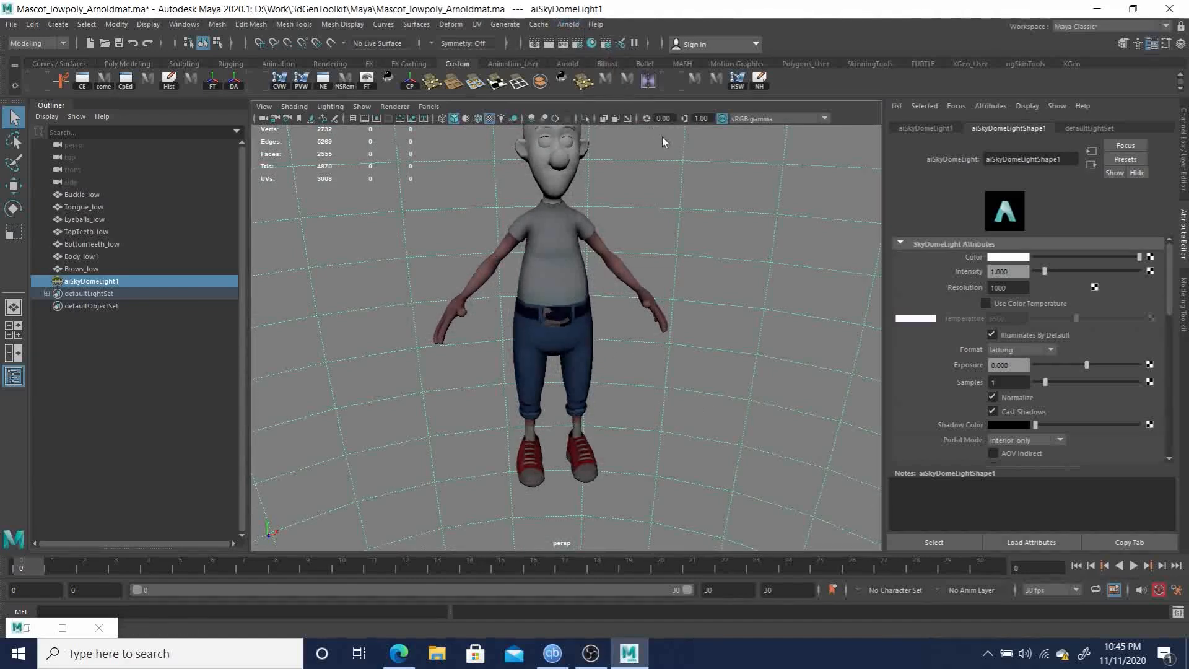
{"action": "key", "text": "7"}
{"action": "middle_click_drag", "start_coordinate": [625, 297], "coordinate": [615, 350], "text": "alt"}
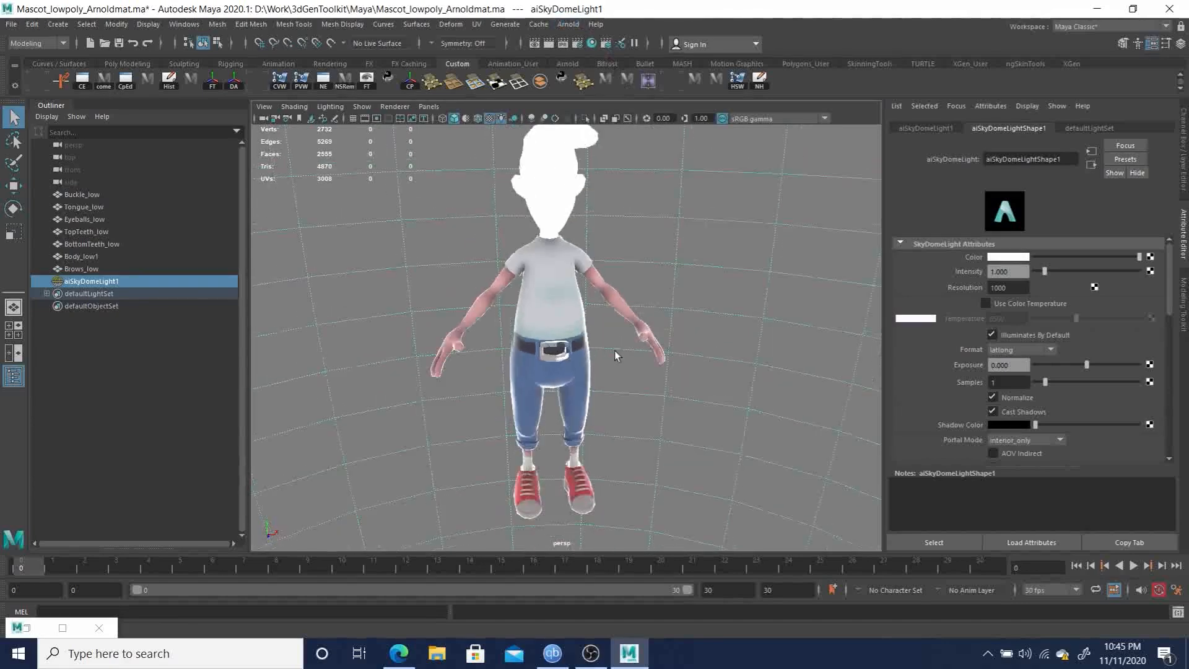
{"action": "mouse_move", "coordinate": [615, 355]}
{"action": "left_mouse_down", "text": "alt"}
{"action": "mouse_move", "coordinate": [739, 347]}
{"action": "mouse_move", "coordinate": [595, 341]}
{"action": "mouse_move", "coordinate": [645, 332]}
{"action": "mouse_move", "coordinate": [627, 346]}
{"action": "mouse_move", "coordinate": [616, 337]}
{"action": "left_mouse_up", "text": "alt"}
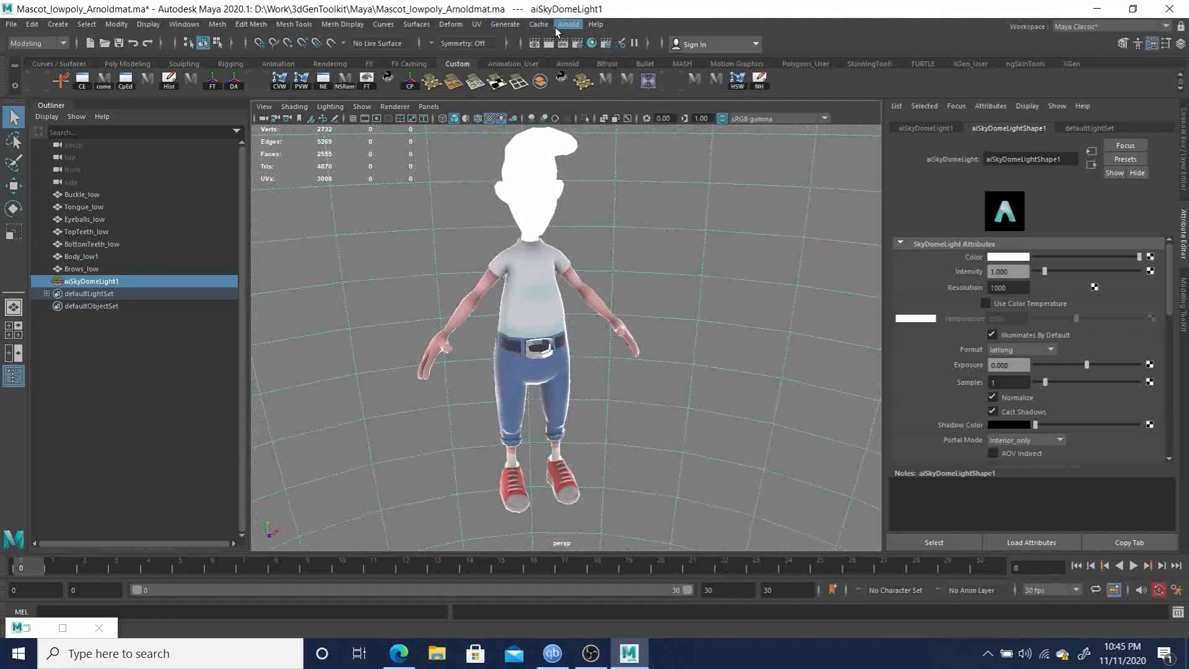
{"action": "left_click", "coordinate": [567, 25]}
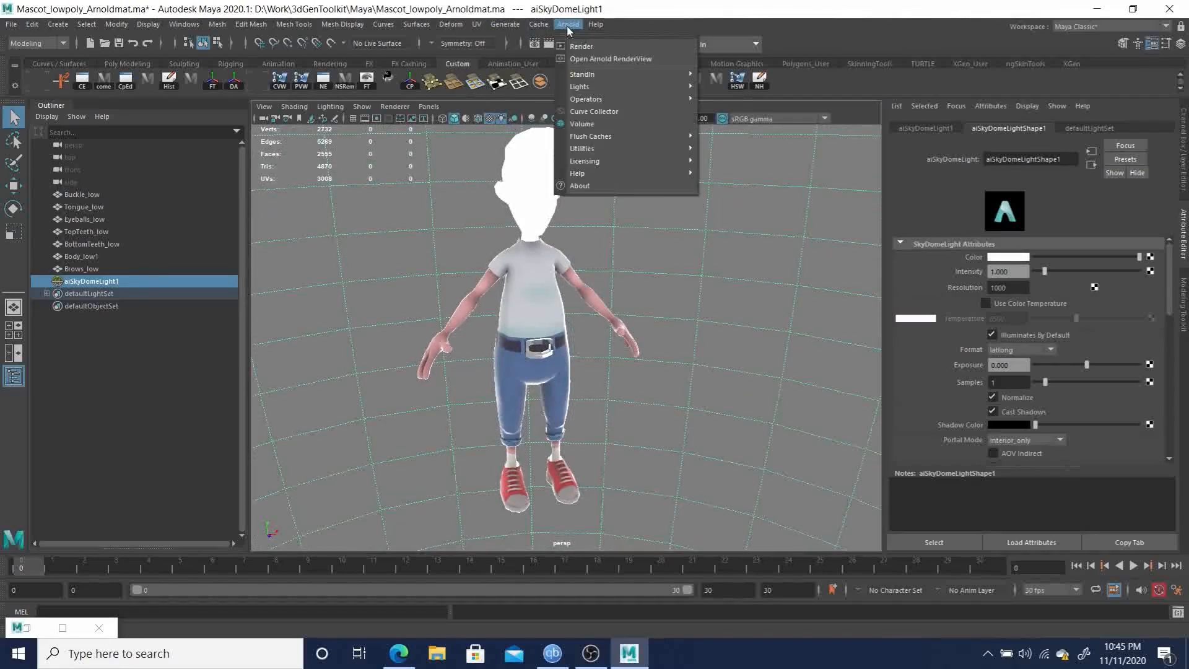
{"action": "left_click", "coordinate": [612, 60]}
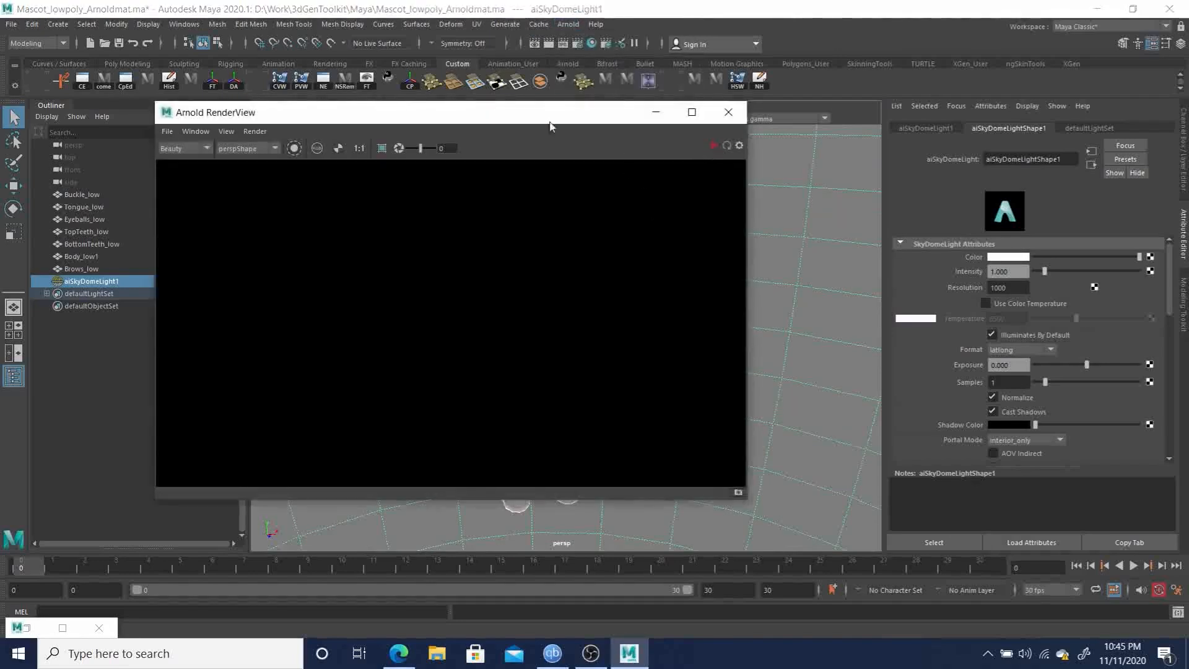
{"action": "left_click_drag", "start_coordinate": [275, 115], "coordinate": [301, 145]}
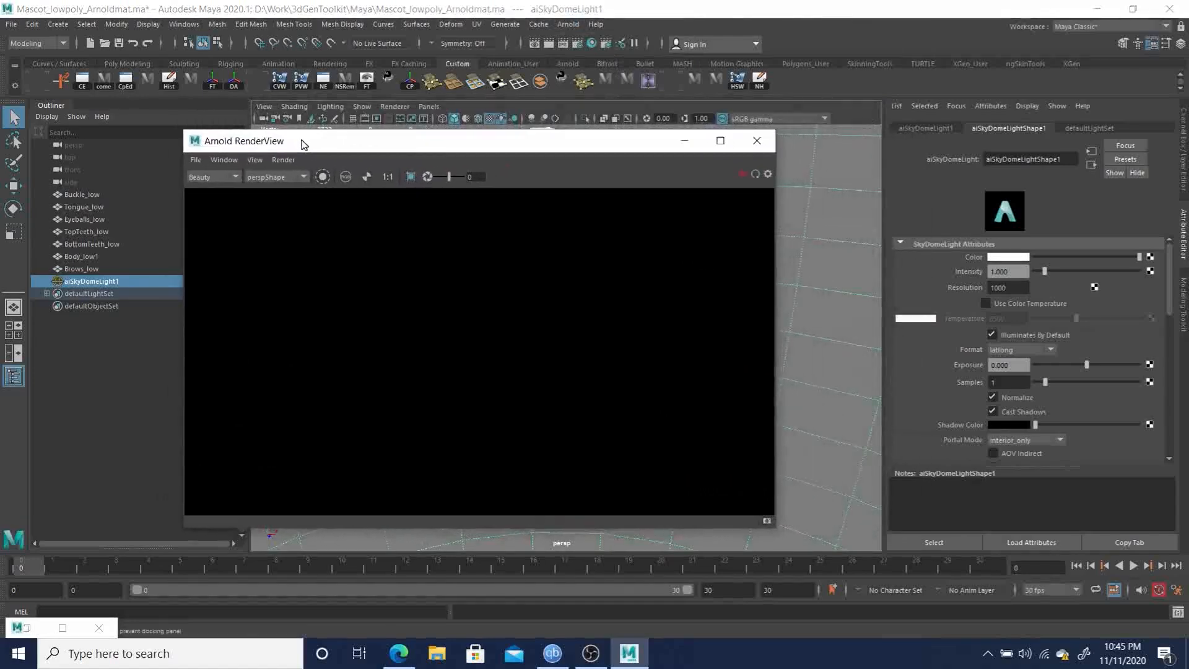
{"action": "left_click", "coordinate": [266, 178]}
{"action": "left_click", "coordinate": [267, 186]}
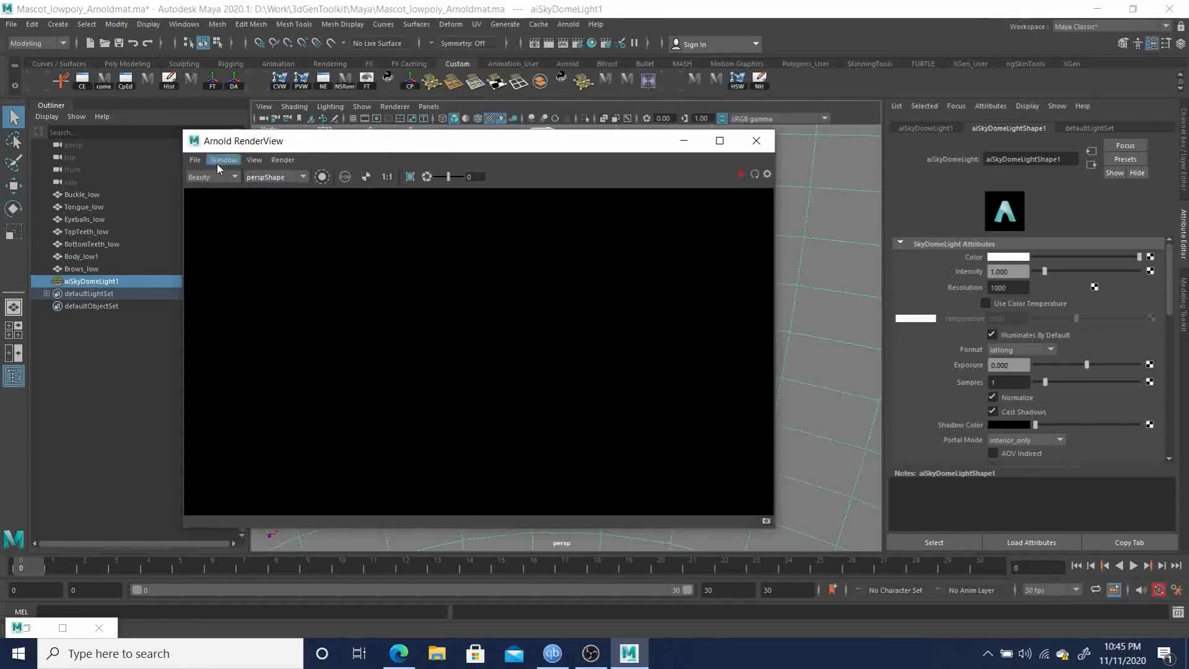
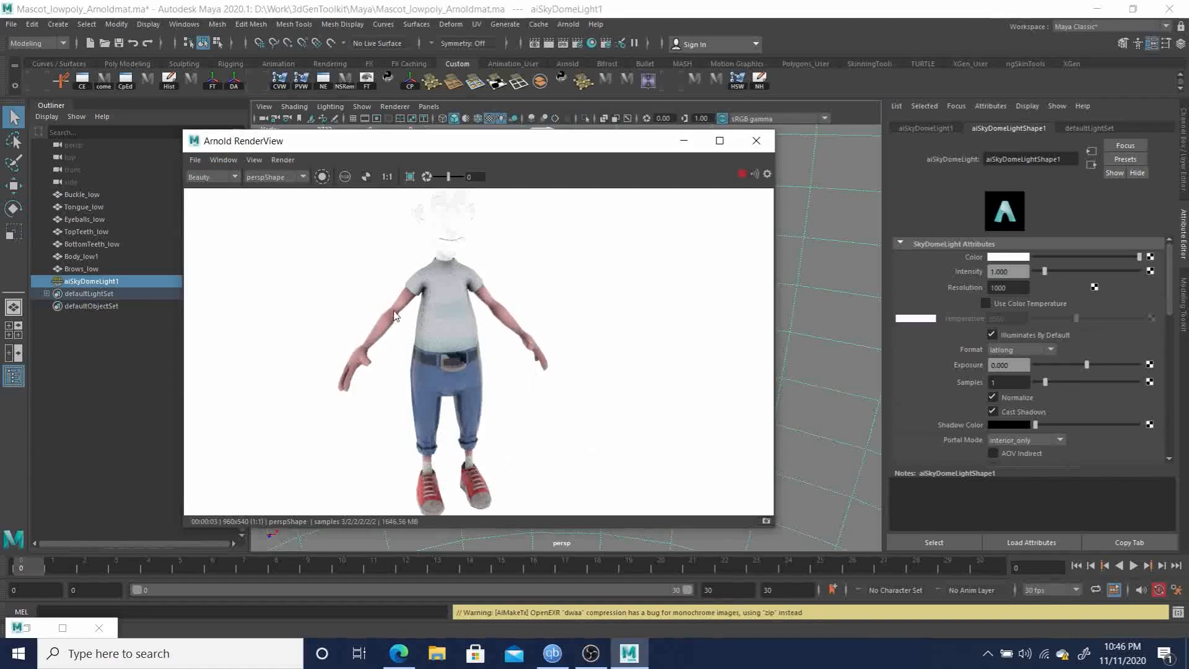
Step: Examine the rendered belt, jeans, shoes and shirt up close, and place the render window beside the viewport
{"action": "scroll", "coordinate": [384, 312], "scroll_direction": "up", "scroll_amount": 5}
{"action": "middle_click_drag", "start_coordinate": [585, 434], "coordinate": [411, 220], "text": "alt"}
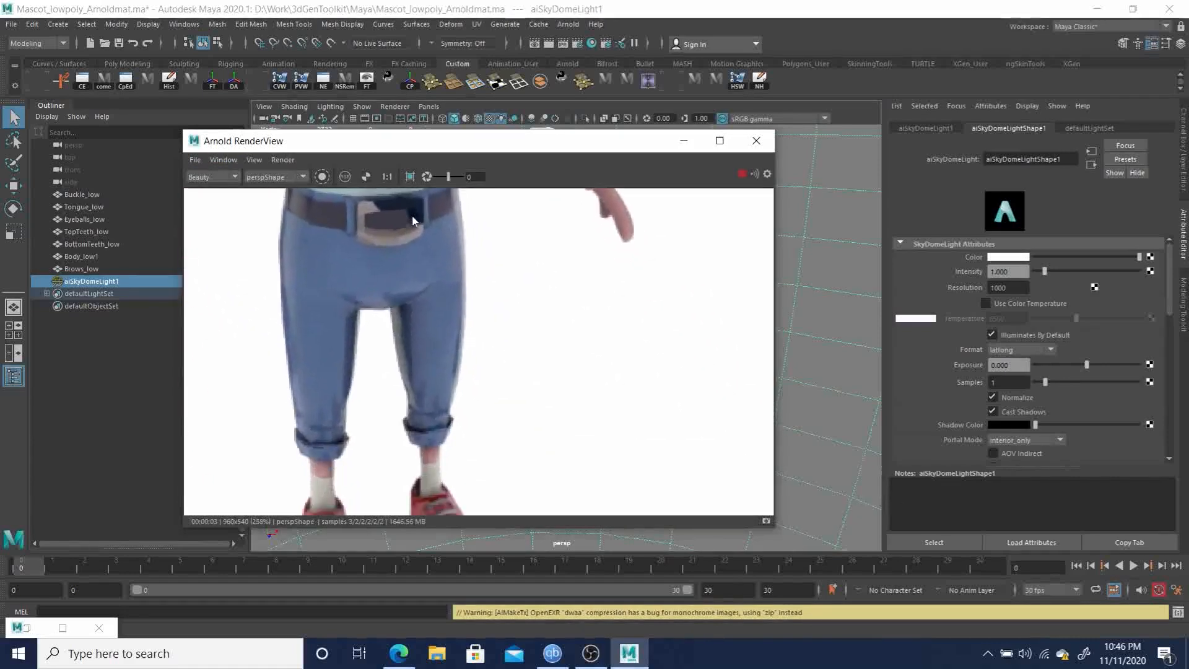
{"action": "right_click_drag", "start_coordinate": [411, 220], "coordinate": [596, 475], "text": "alt"}
{"action": "middle_click_drag", "start_coordinate": [352, 347], "coordinate": [560, 197], "text": "alt"}
{"action": "right_click_drag", "start_coordinate": [614, 312], "coordinate": [451, 297], "text": "alt"}
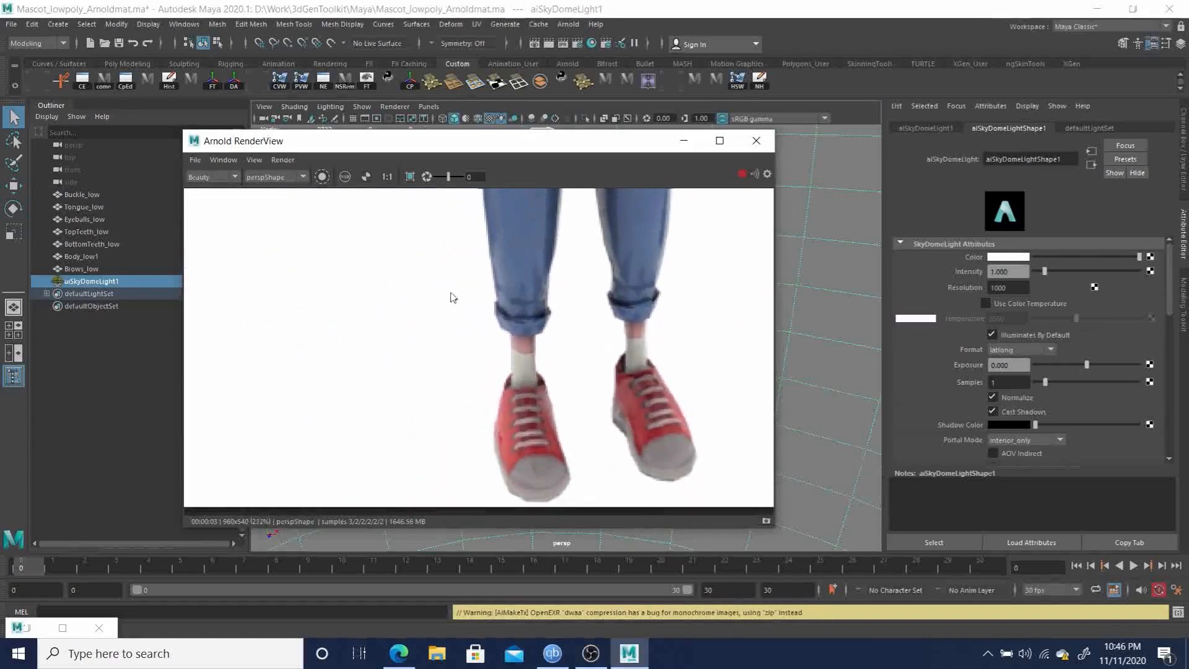
{"action": "middle_click_drag", "start_coordinate": [536, 292], "coordinate": [385, 318], "text": "alt"}
{"action": "right_click_drag", "start_coordinate": [634, 321], "coordinate": [510, 197], "text": "alt"}
{"action": "middle_click_drag", "start_coordinate": [510, 193], "coordinate": [541, 416], "text": "alt"}
{"action": "right_click_drag", "start_coordinate": [582, 378], "coordinate": [526, 329], "text": "alt"}
{"action": "middle_click_drag", "start_coordinate": [568, 327], "coordinate": [495, 310], "text": "alt"}
{"action": "right_click_drag", "start_coordinate": [520, 343], "coordinate": [521, 291], "text": "alt"}
{"action": "middle_click_drag", "start_coordinate": [520, 290], "coordinate": [550, 269], "text": "alt"}
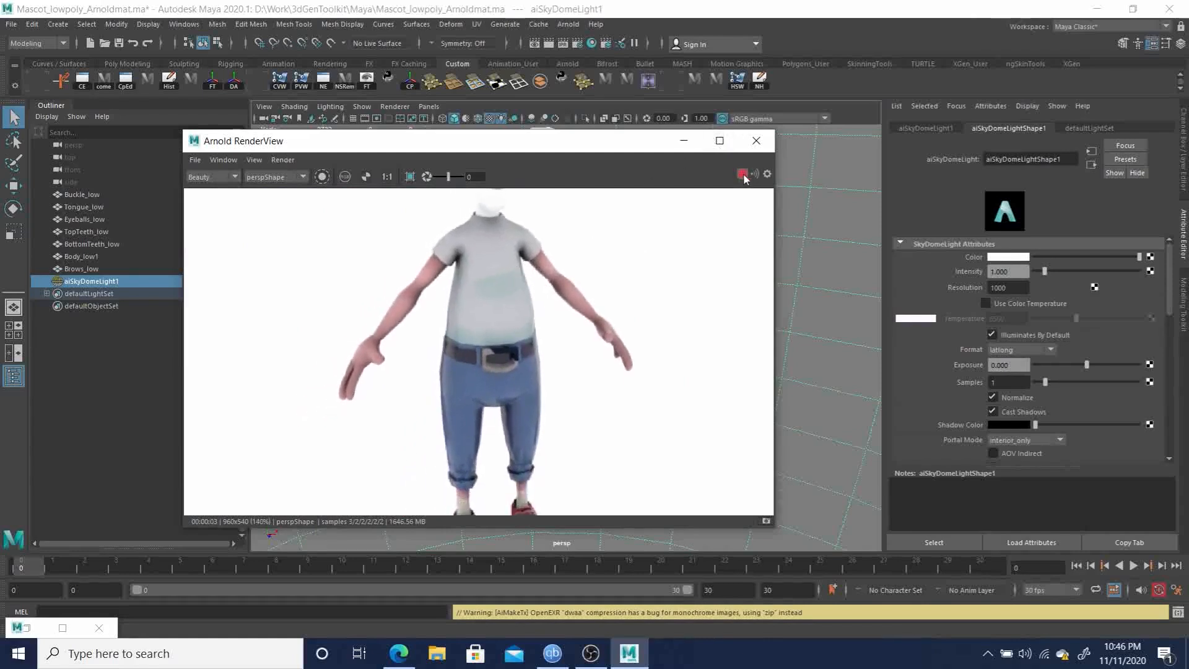
{"action": "left_click_drag", "start_coordinate": [616, 144], "coordinate": [947, 169]}
{"action": "middle_click_drag", "start_coordinate": [465, 270], "coordinate": [384, 254], "text": "alt"}
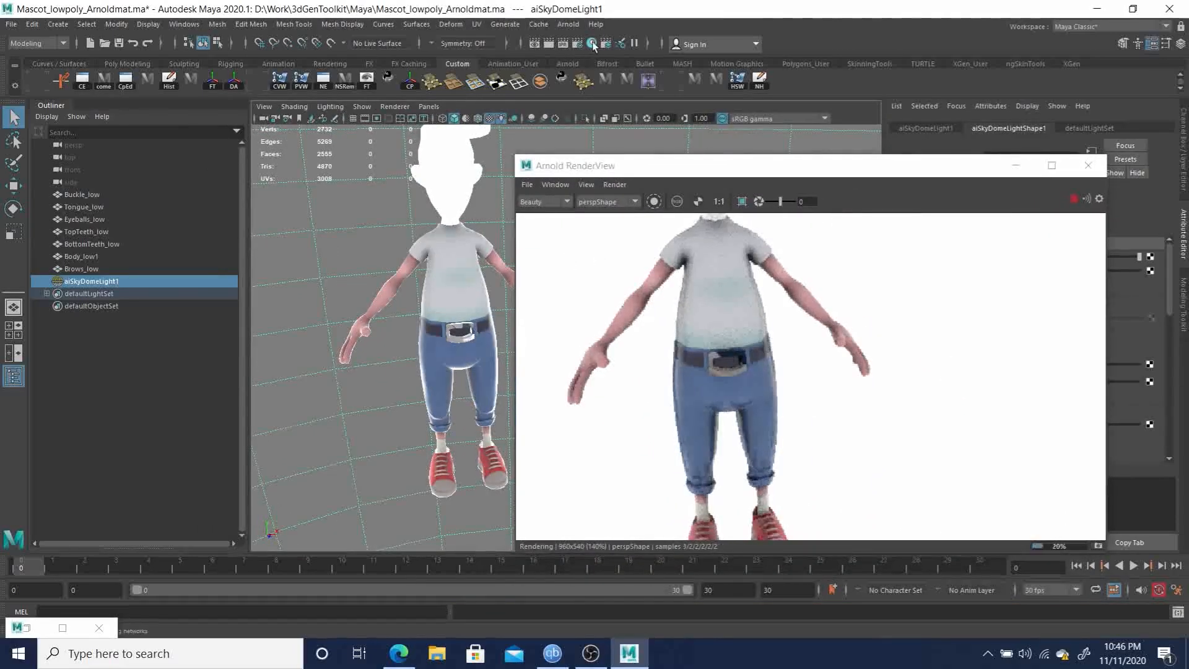
Step: Restore the Hypershade and set the Specular Weight of Mascot_body_mat to 0.15
{"action": "left_click", "coordinate": [62, 627]}
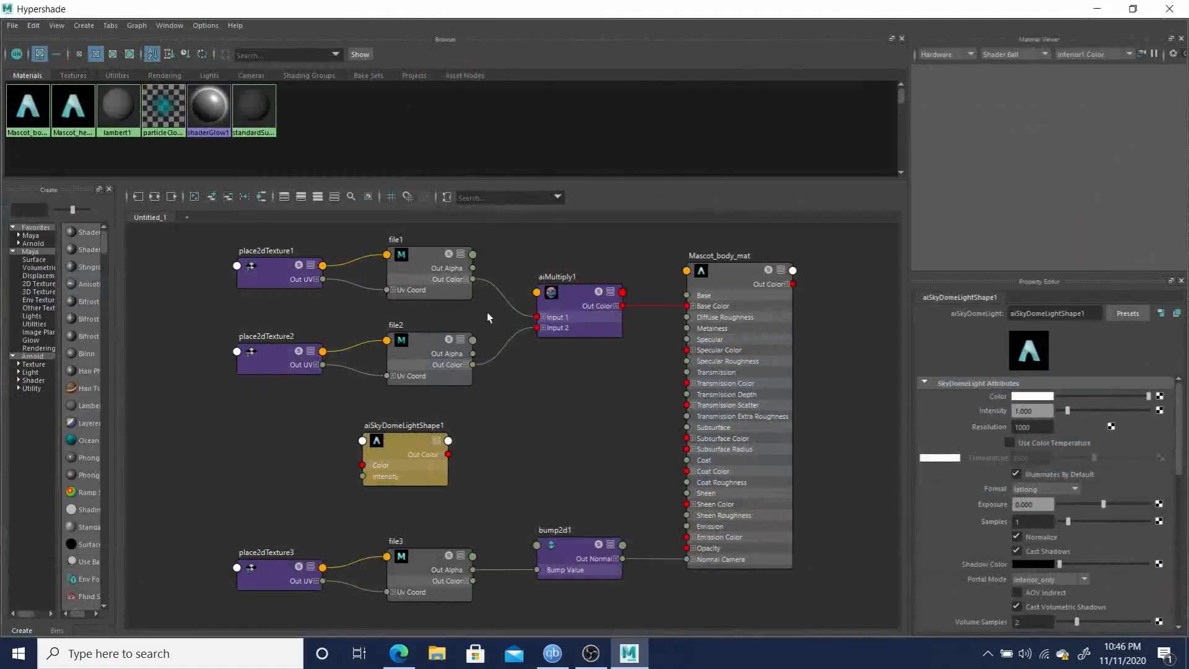
{"action": "left_click", "coordinate": [730, 270]}
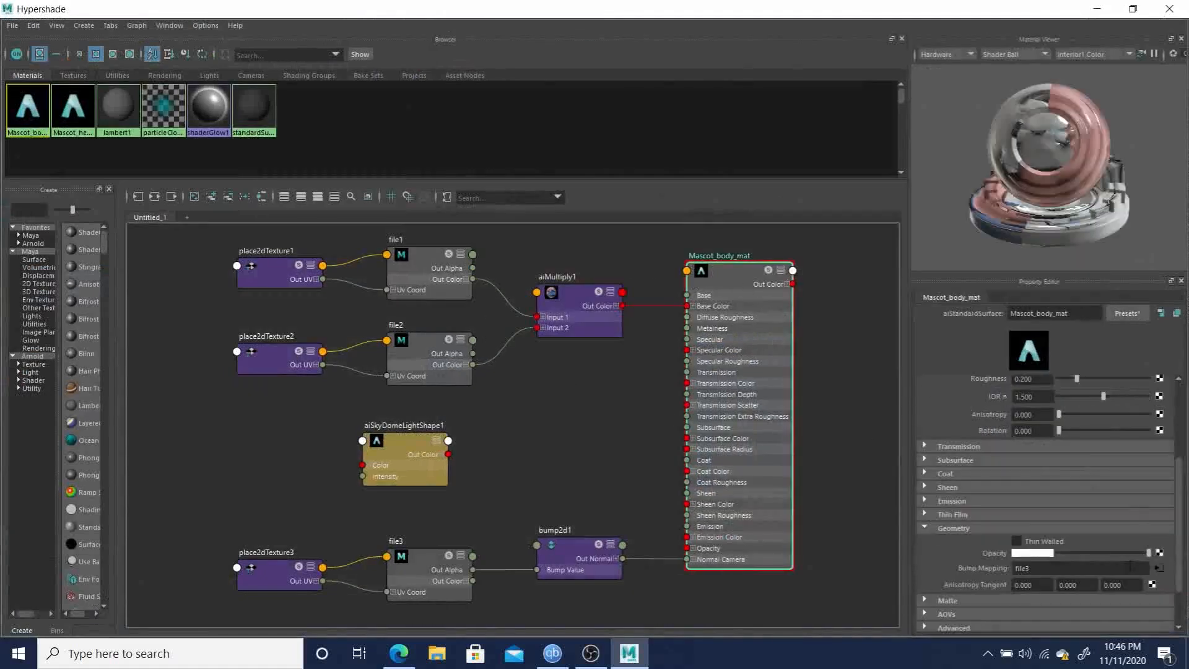
{"action": "scroll", "coordinate": [1134, 535], "scroll_direction": "up", "scroll_amount": 3}
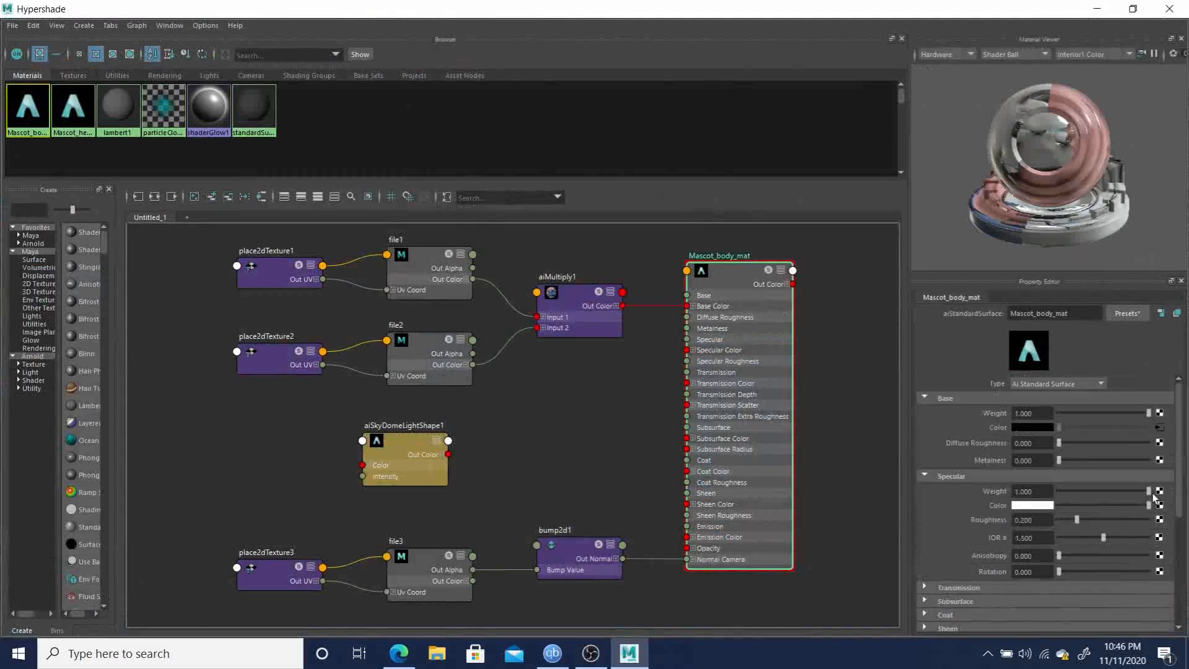
{"action": "left_click_drag", "start_coordinate": [1149, 492], "coordinate": [1004, 492]}
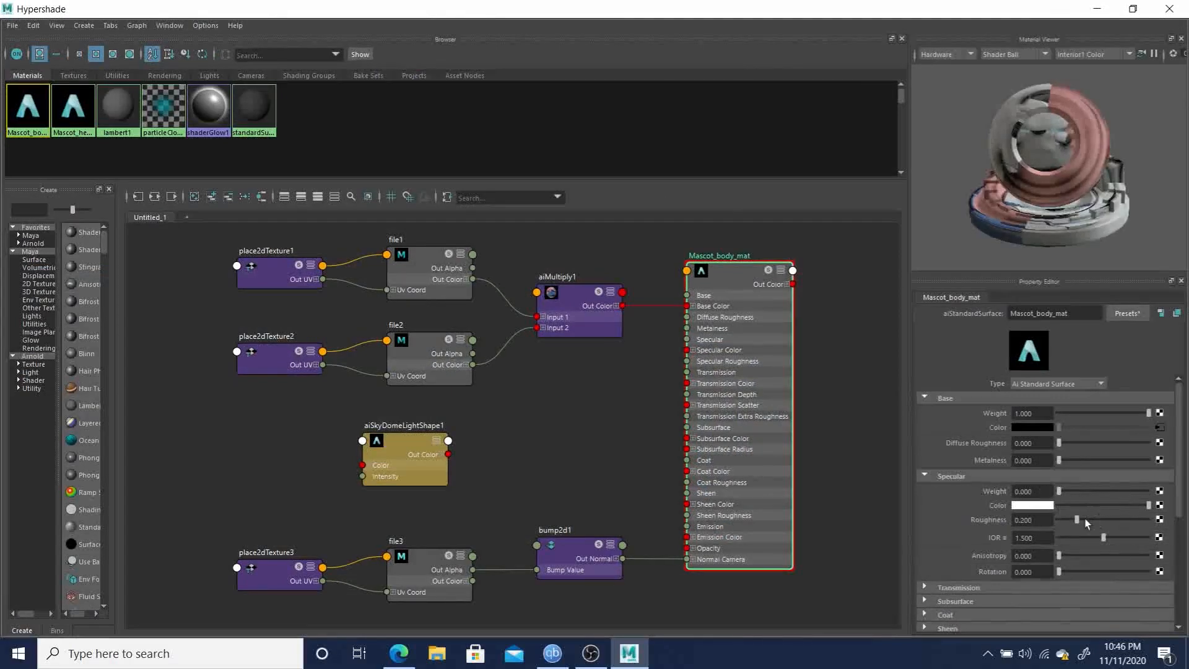
{"action": "left_click", "coordinate": [1043, 490]}
{"action": "key", "text": "BackSpace"}
{"action": "type", "text": ".15"}
{"action": "key", "text": "Return"}
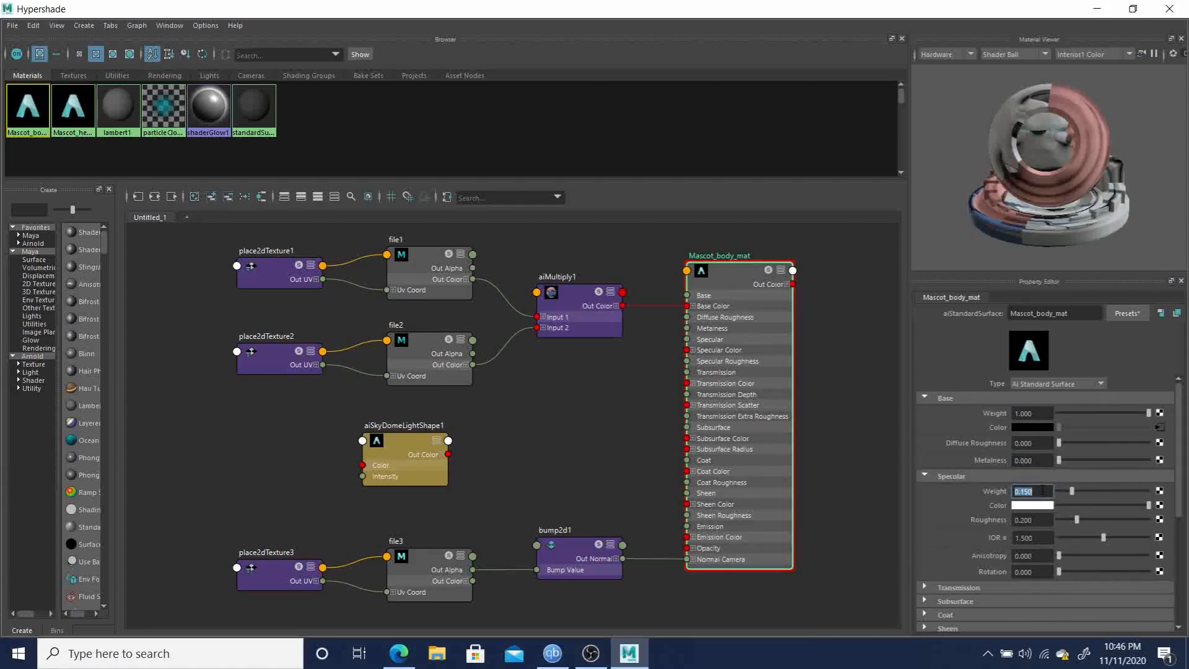
Step: Minimize the Hypershade, examine the body's less reflective look in the updated render, and close the Arnold RenderView
{"action": "left_click", "coordinate": [1097, 9]}
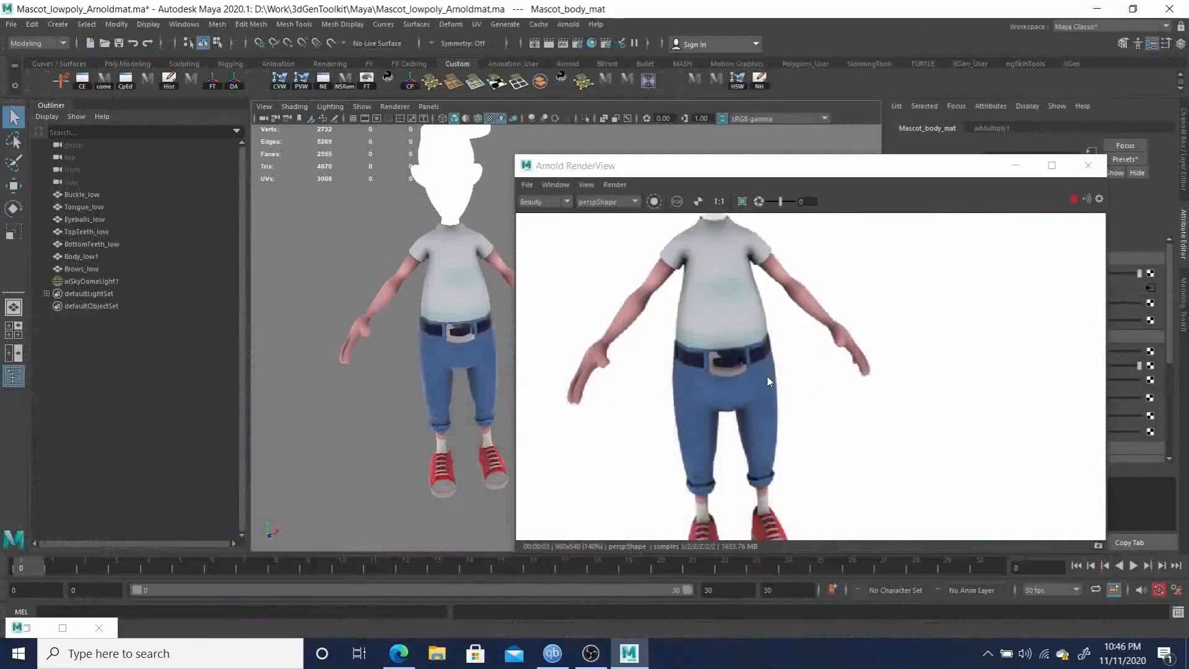
{"action": "middle_click_drag", "start_coordinate": [779, 440], "coordinate": [847, 419], "text": "alt"}
{"action": "right_click_drag", "start_coordinate": [952, 401], "coordinate": [724, 376], "text": "alt"}
{"action": "middle_click_drag", "start_coordinate": [845, 394], "coordinate": [799, 394], "text": "alt"}
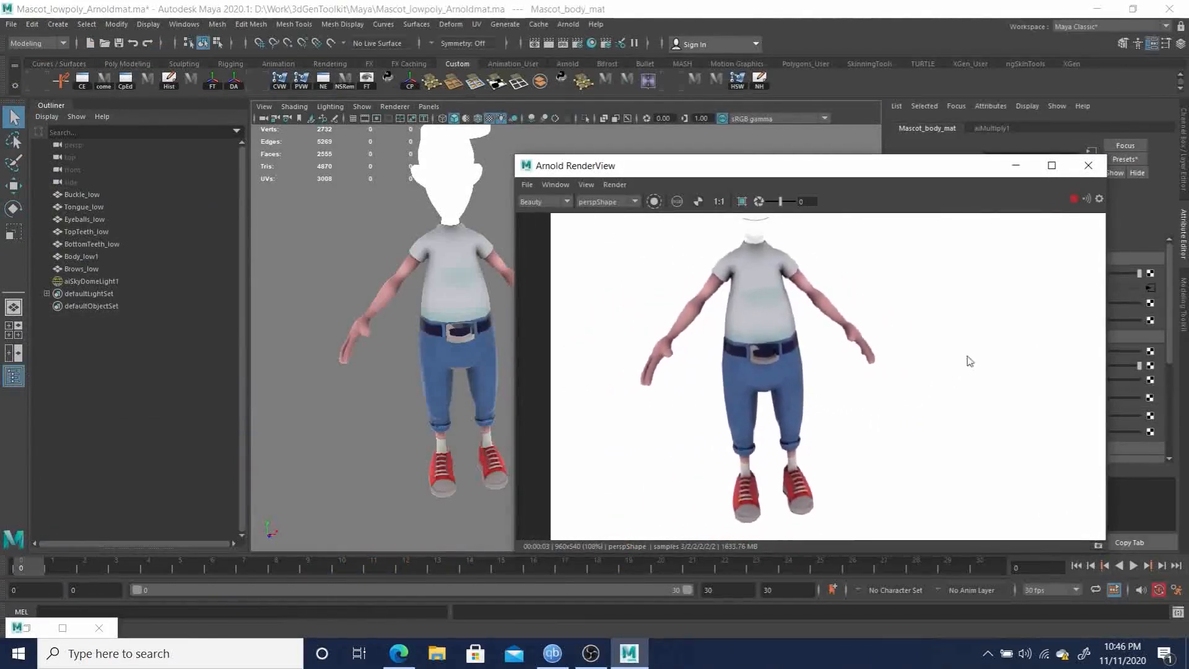
{"action": "left_click_drag", "start_coordinate": [411, 432], "coordinate": [502, 399], "text": "alt"}
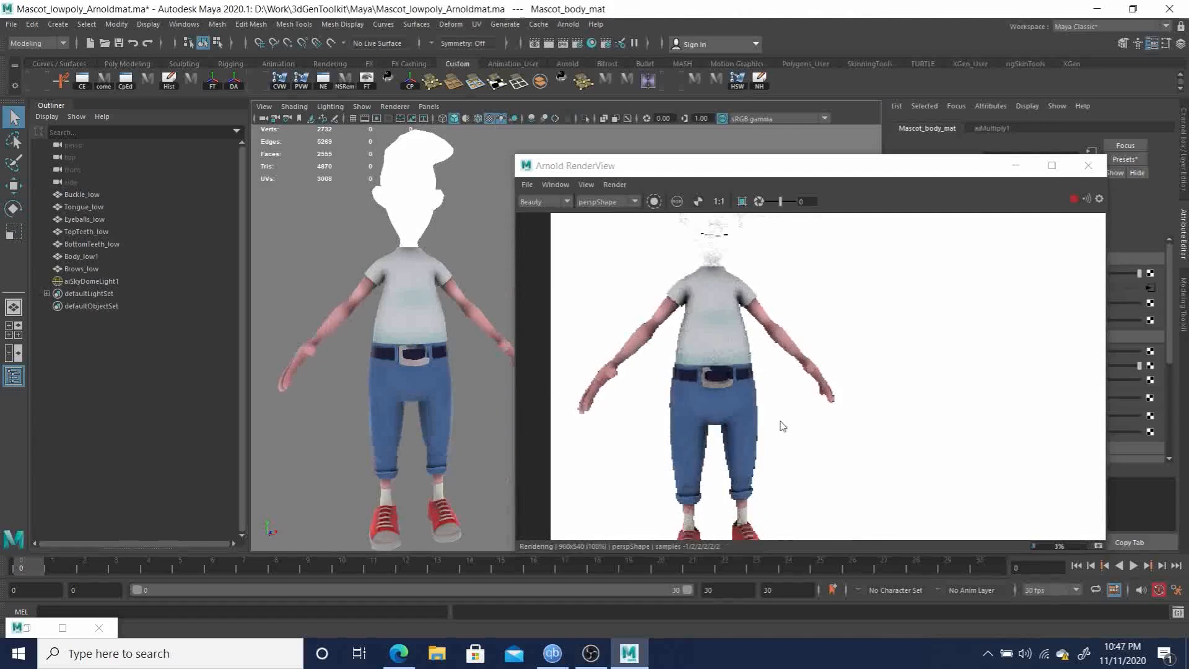
{"action": "scroll", "coordinate": [732, 410], "scroll_direction": "up", "scroll_amount": 1}
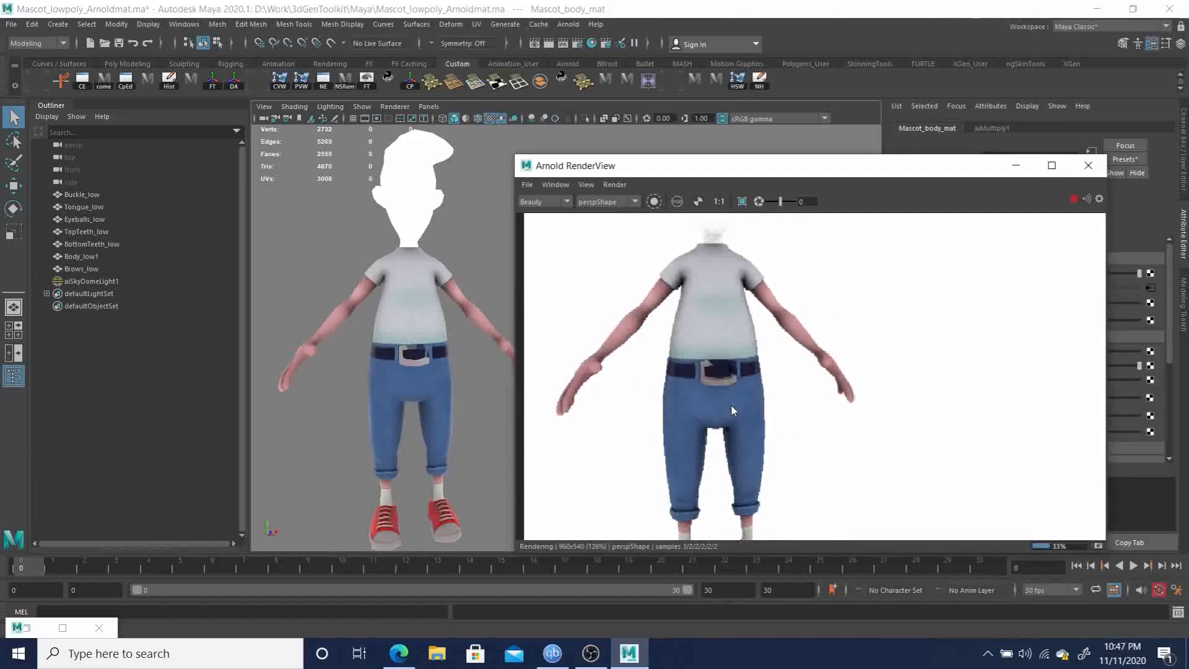
{"action": "middle_click_drag", "start_coordinate": [731, 403], "coordinate": [829, 331]}
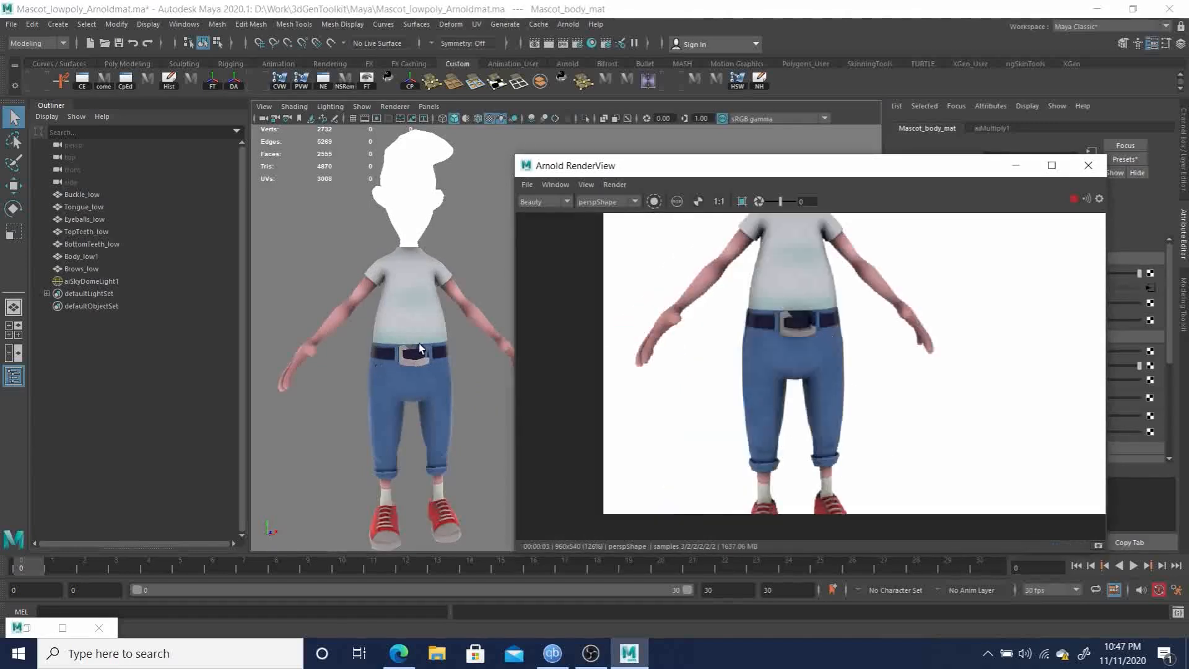
{"action": "left_click", "coordinate": [1073, 199]}
{"action": "left_click", "coordinate": [1088, 165]}
Step: Examine the mascot's body material in the lit viewport from the front and the side
{"action": "left_click_drag", "start_coordinate": [600, 335], "coordinate": [572, 335], "text": "alt"}
{"action": "middle_click_drag", "start_coordinate": [400, 358], "coordinate": [467, 301], "text": "alt"}
{"action": "right_click_drag", "start_coordinate": [467, 301], "coordinate": [514, 339], "text": "alt"}
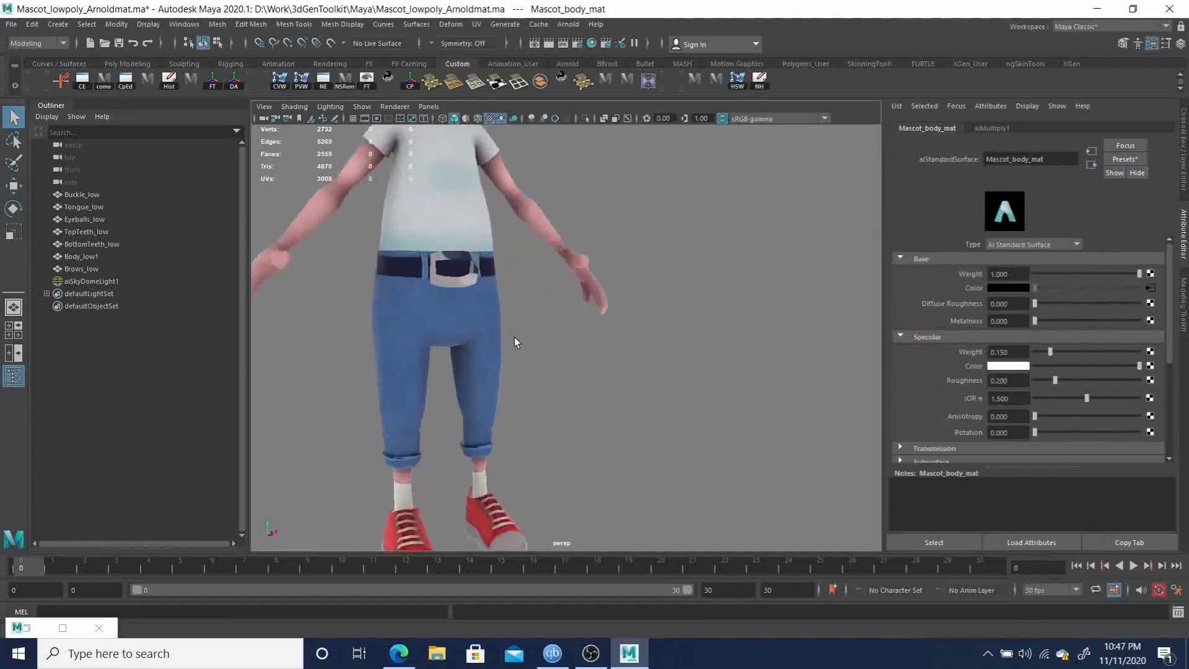
{"action": "middle_click_drag", "start_coordinate": [489, 348], "coordinate": [555, 326], "text": "alt"}
{"action": "left_click_drag", "start_coordinate": [555, 326], "coordinate": [644, 296], "text": "alt"}
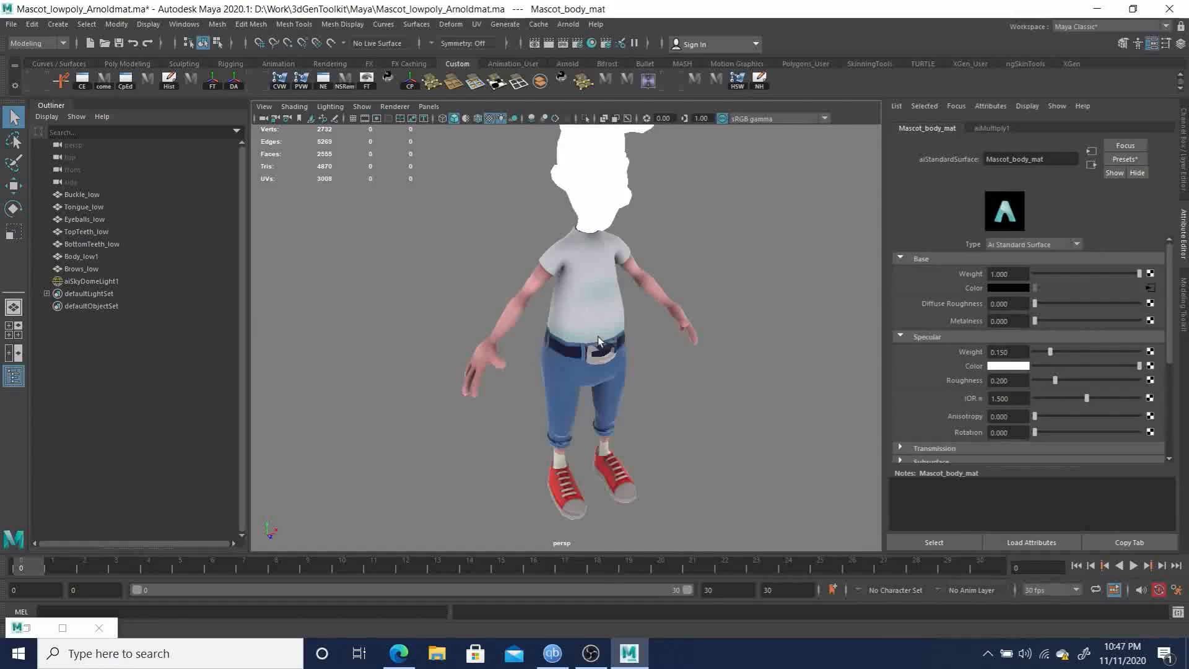
{"action": "left_click_drag", "start_coordinate": [756, 425], "coordinate": [658, 377], "text": "alt"}
{"action": "middle_click_drag", "start_coordinate": [654, 323], "coordinate": [652, 361], "text": "alt"}
{"action": "right_click_drag", "start_coordinate": [653, 361], "coordinate": [632, 357], "text": "alt"}
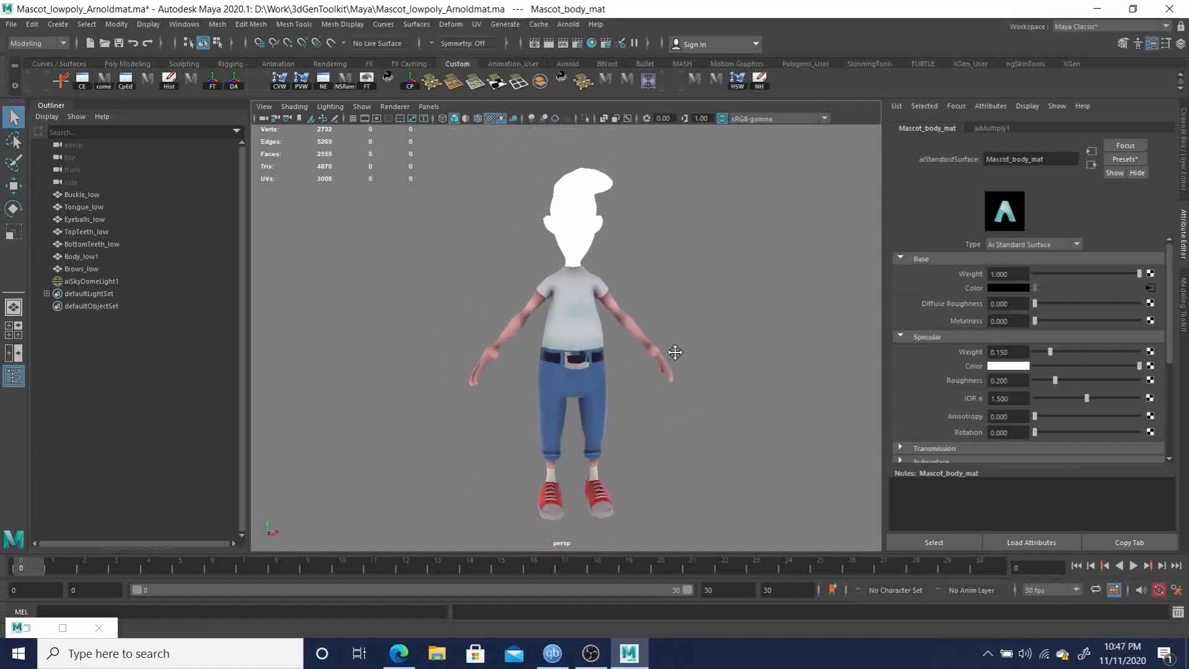
{"action": "middle_click_drag", "start_coordinate": [675, 351], "coordinate": [682, 360], "text": "alt"}
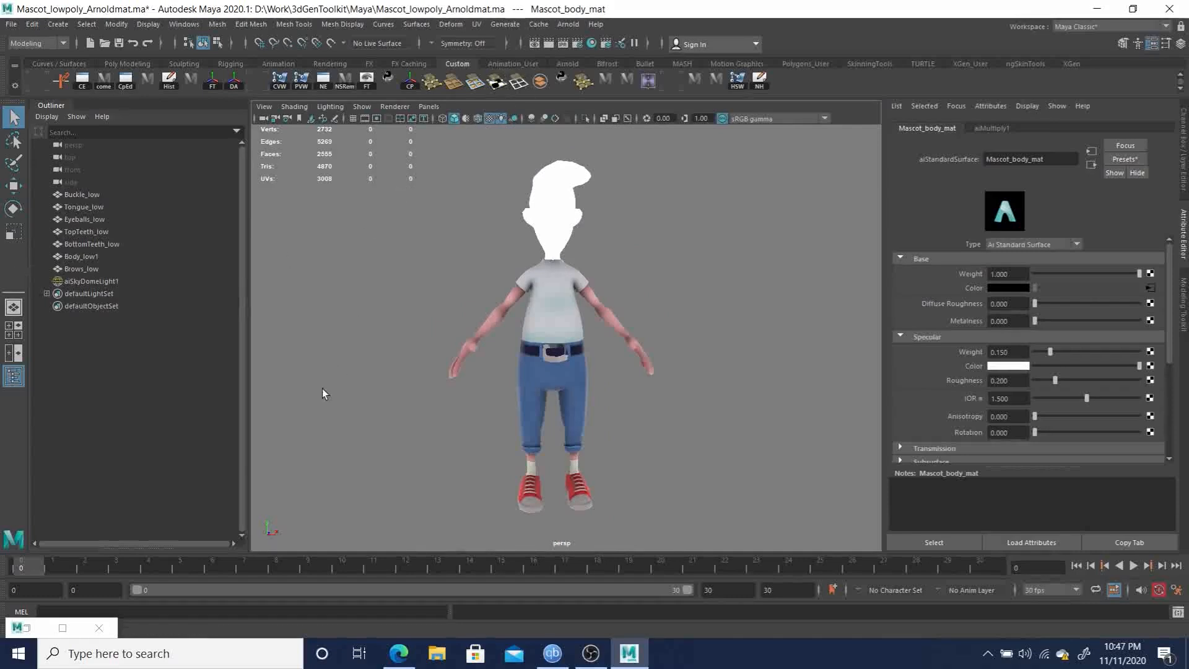
Step: Restore the Hypershade and shift the file3 and bump2d1 nodes in the body material's graph
{"action": "left_click", "coordinate": [62, 628]}
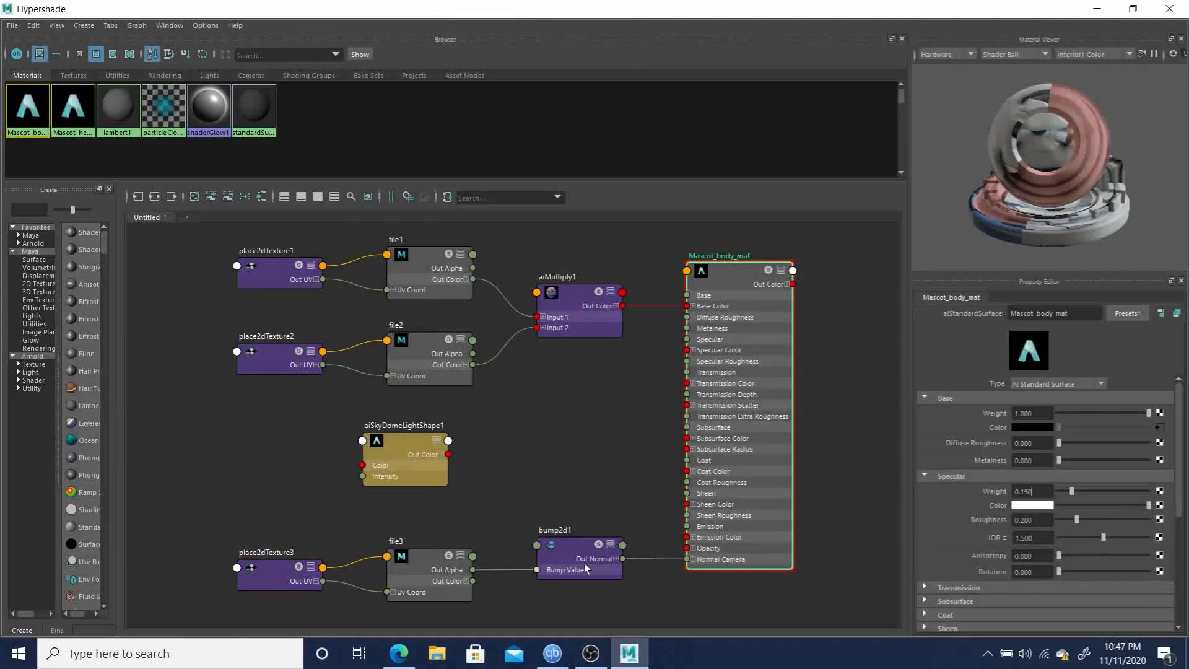
{"action": "left_click", "coordinate": [559, 545]}
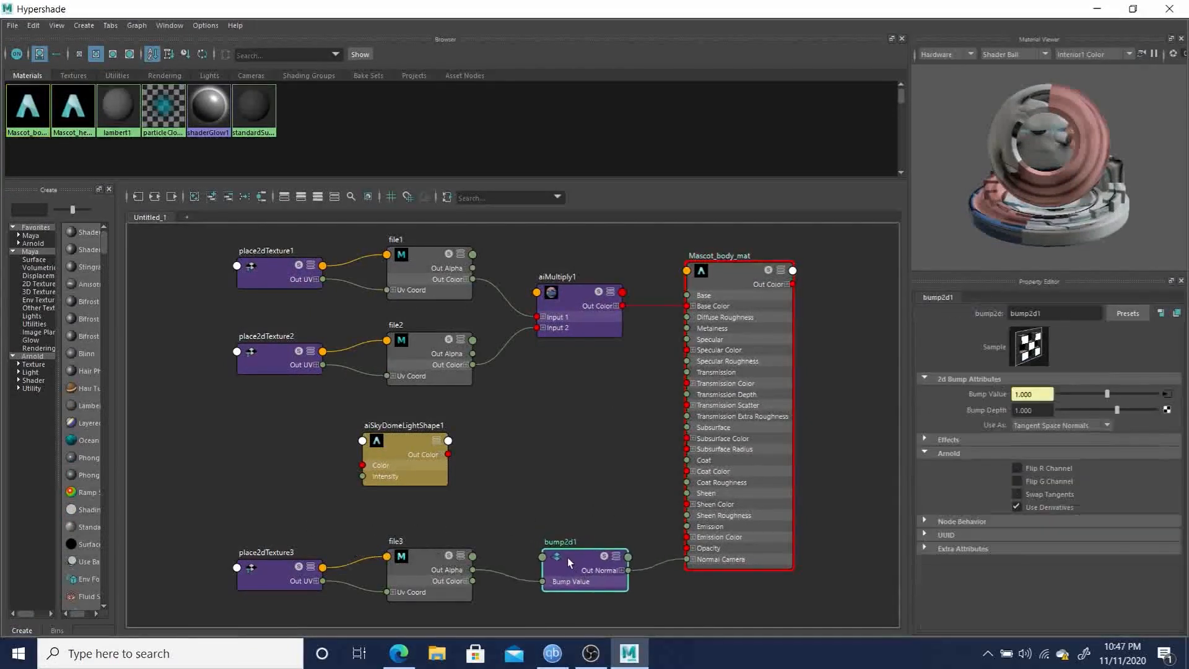
{"action": "left_click_drag", "start_coordinate": [567, 557], "coordinate": [569, 569]}
{"action": "left_click", "coordinate": [412, 562]}
{"action": "left_click_drag", "start_coordinate": [411, 562], "coordinate": [414, 560]}
{"action": "left_click_drag", "start_coordinate": [585, 561], "coordinate": [570, 559]}
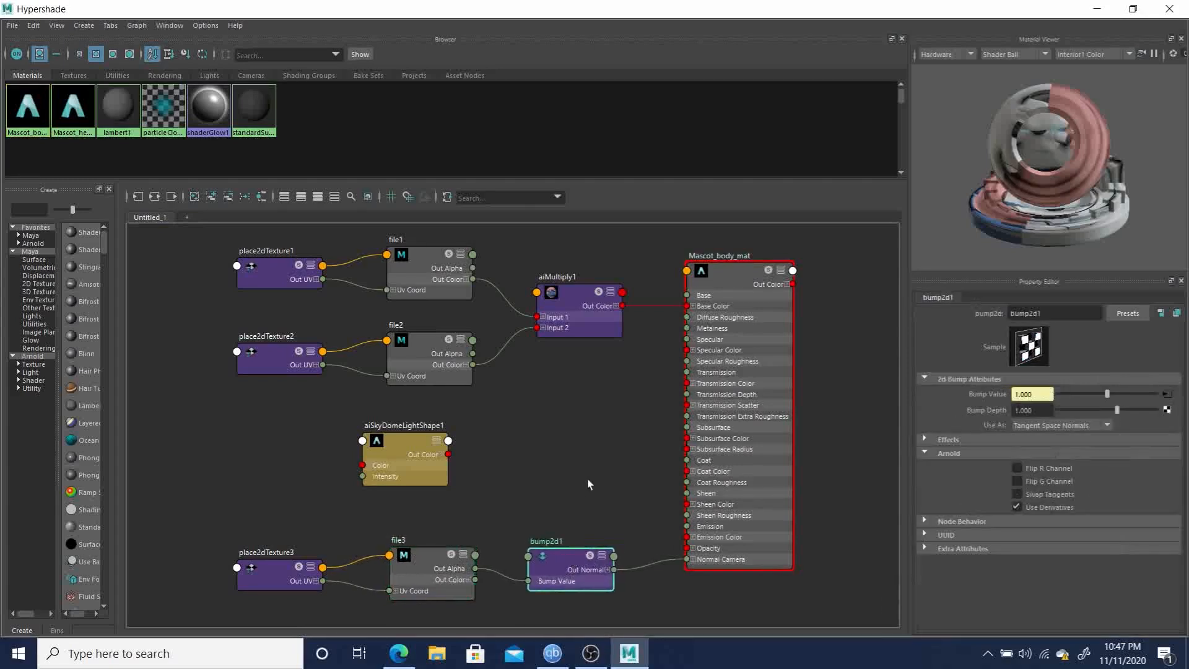
Step: Create a second bump2d node in the graph and place it directly above bump2d1
{"action": "left_click", "coordinate": [572, 452]}
{"action": "key", "text": "Tab"}
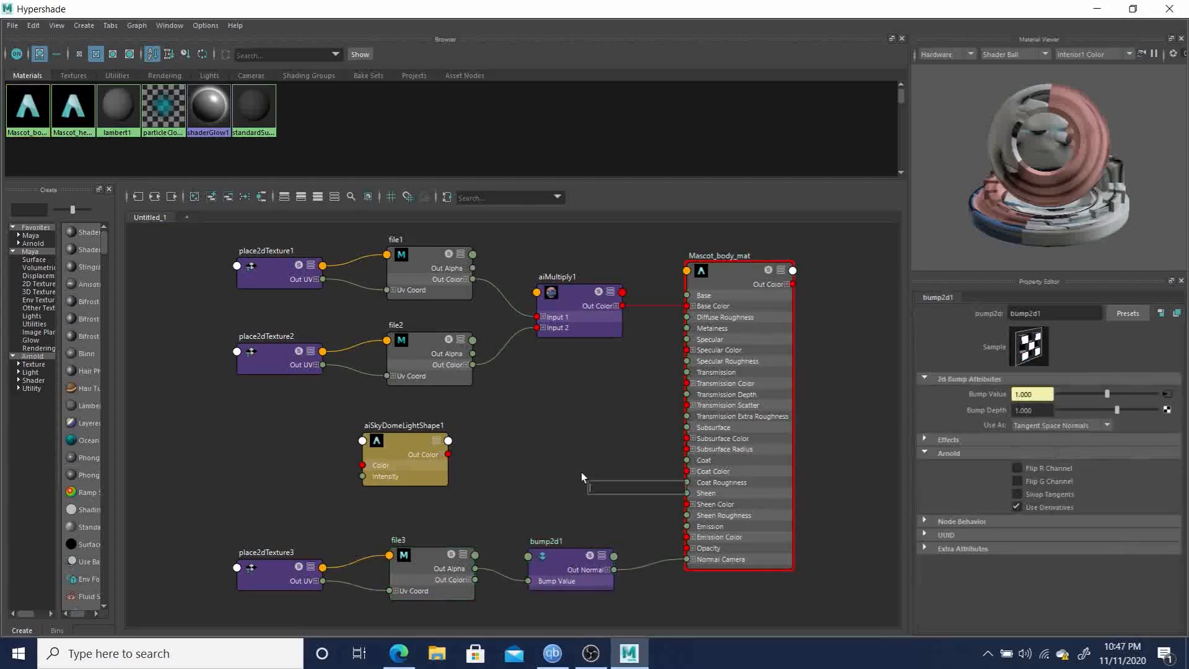
{"action": "type", "text": "bump"}
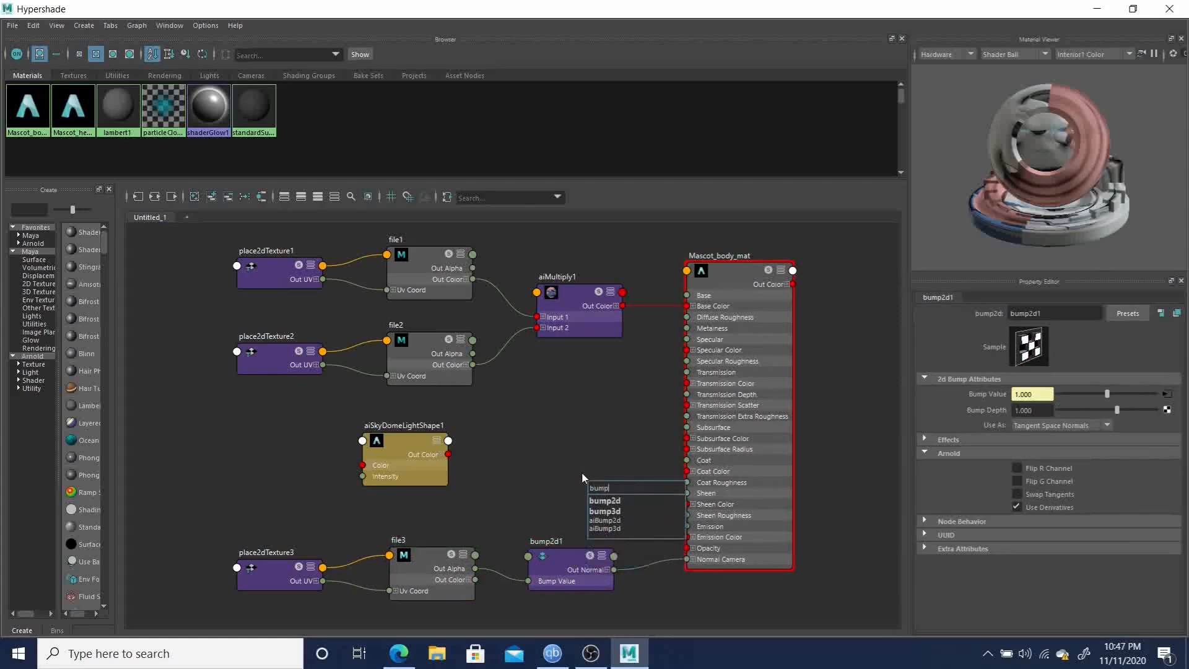
{"action": "left_click", "coordinate": [604, 501]}
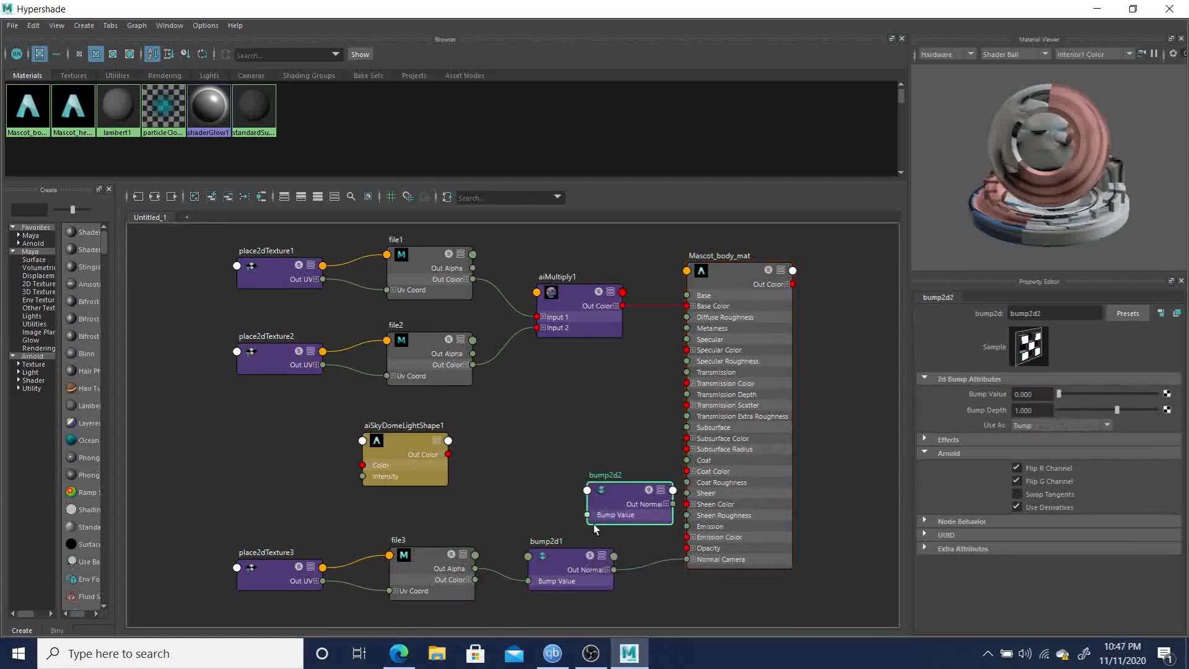
{"action": "left_click", "coordinate": [556, 556]}
{"action": "left_click_drag", "start_coordinate": [426, 558], "coordinate": [418, 560]}
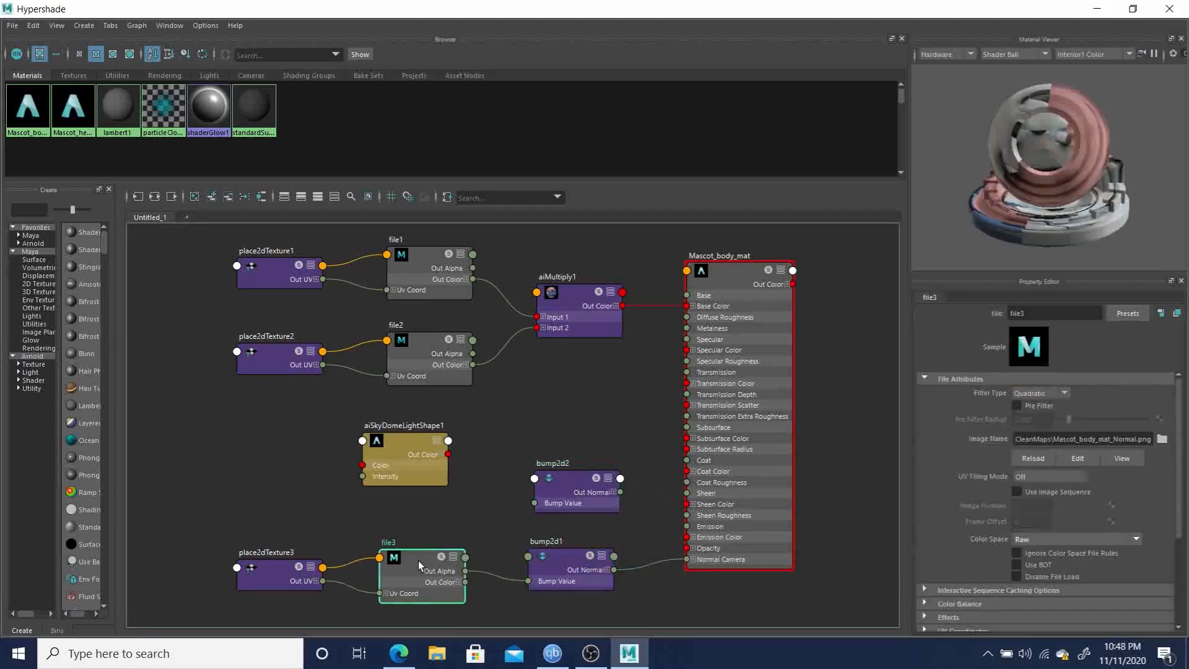
Step: Create a file texture node in the body material's graph and place it with its place2dTexture node beside bump2d2
{"action": "left_click", "coordinate": [491, 491]}
{"action": "key", "text": "Tab"}
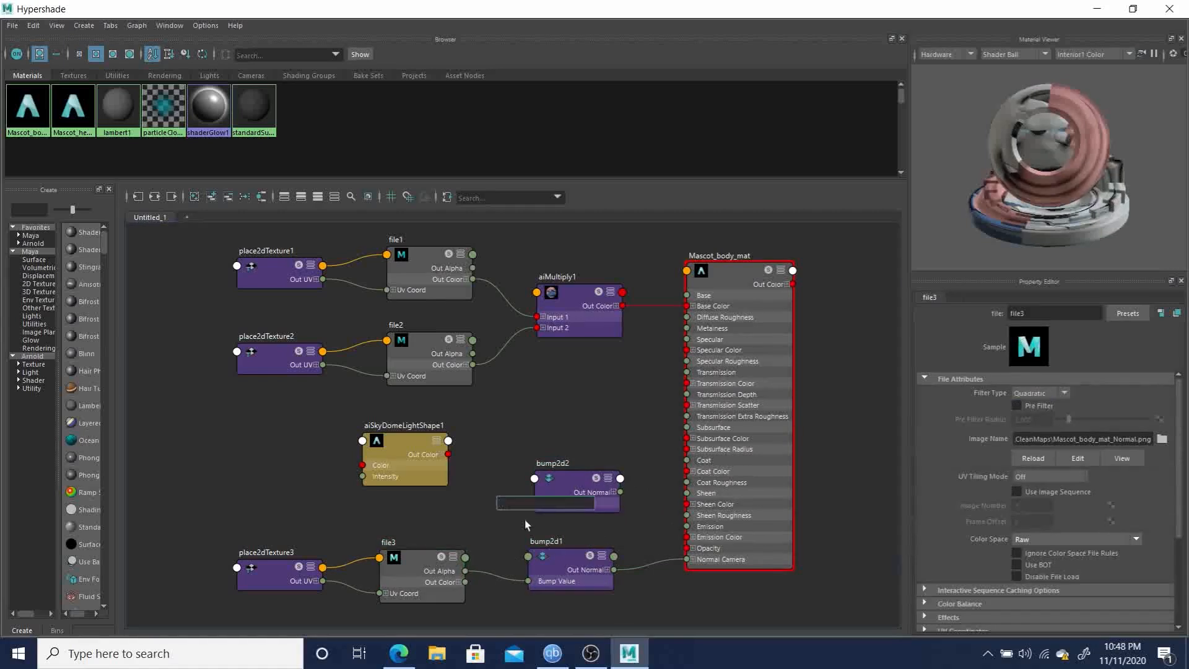
{"action": "type", "text": "file"}
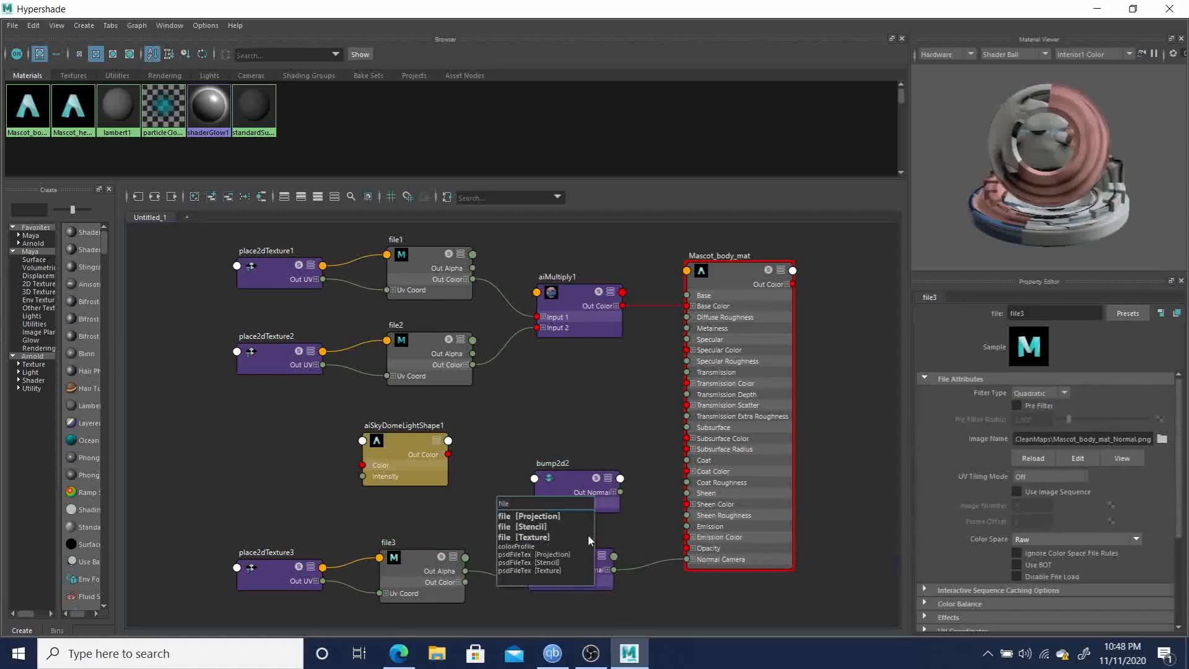
{"action": "left_click", "coordinate": [526, 538]}
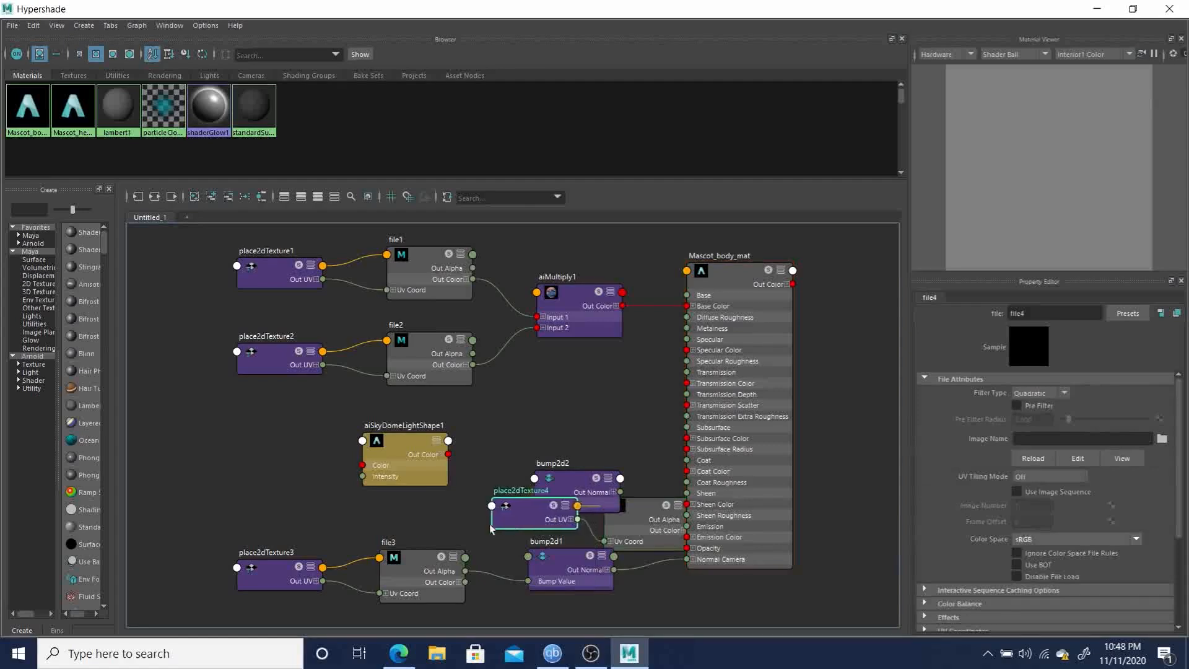
{"action": "left_click_drag", "start_coordinate": [556, 523], "coordinate": [245, 527]}
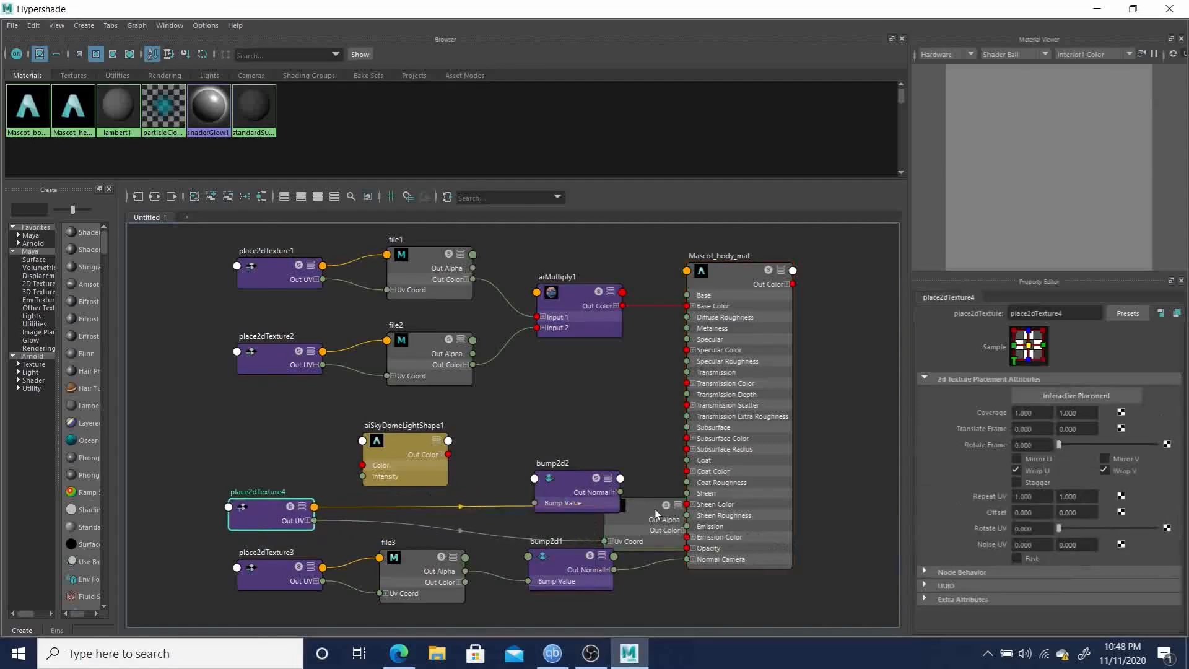
{"action": "left_click_drag", "start_coordinate": [650, 507], "coordinate": [426, 500]}
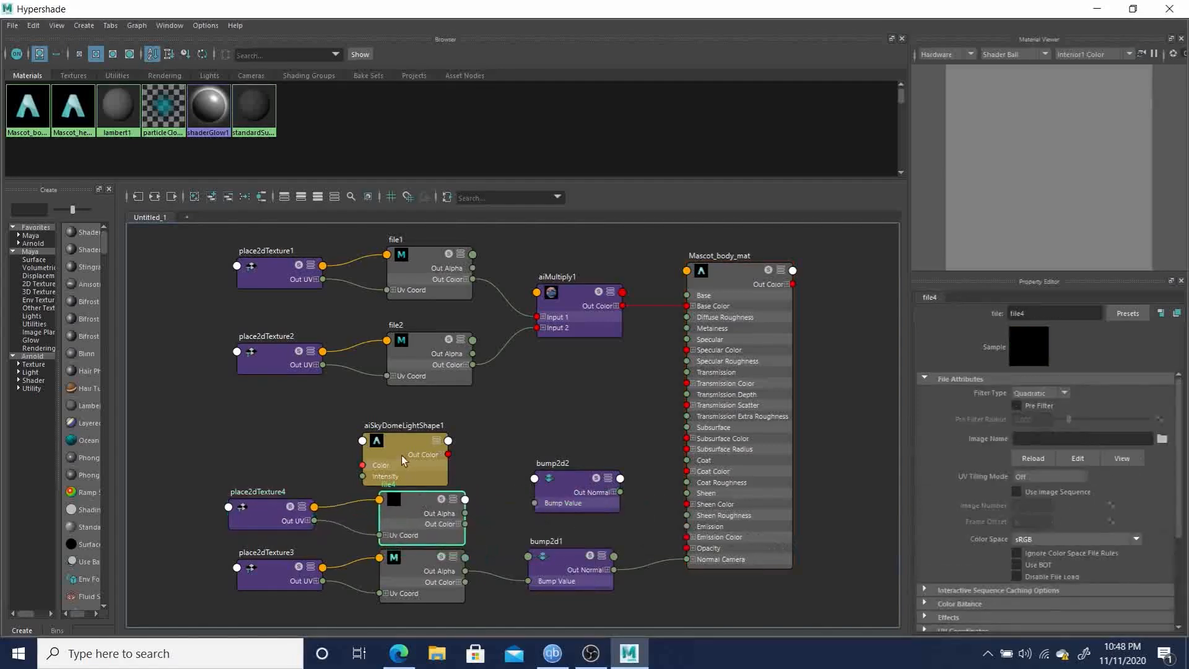
Step: Move the aiSkyDomeLightShape1 node to the outer edge of the graph and align file4 and bump2d2 in a row
{"action": "left_click_drag", "start_coordinate": [401, 455], "coordinate": [172, 418]}
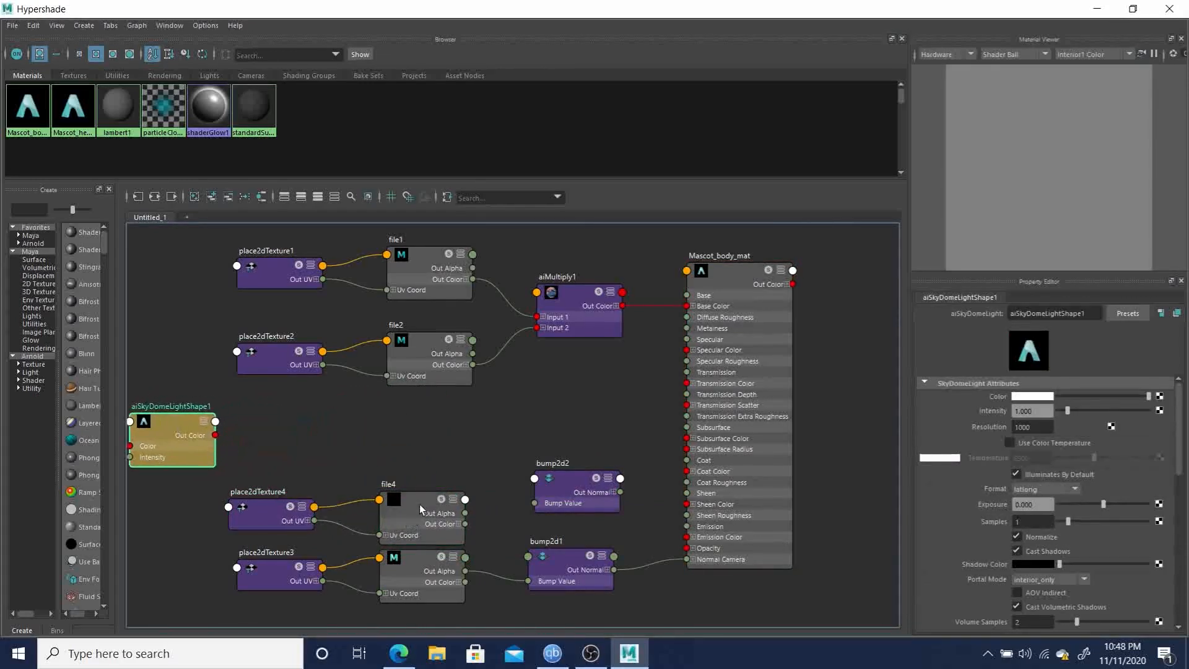
{"action": "left_click_drag", "start_coordinate": [419, 504], "coordinate": [421, 480]}
{"action": "left_click", "coordinate": [560, 480]}
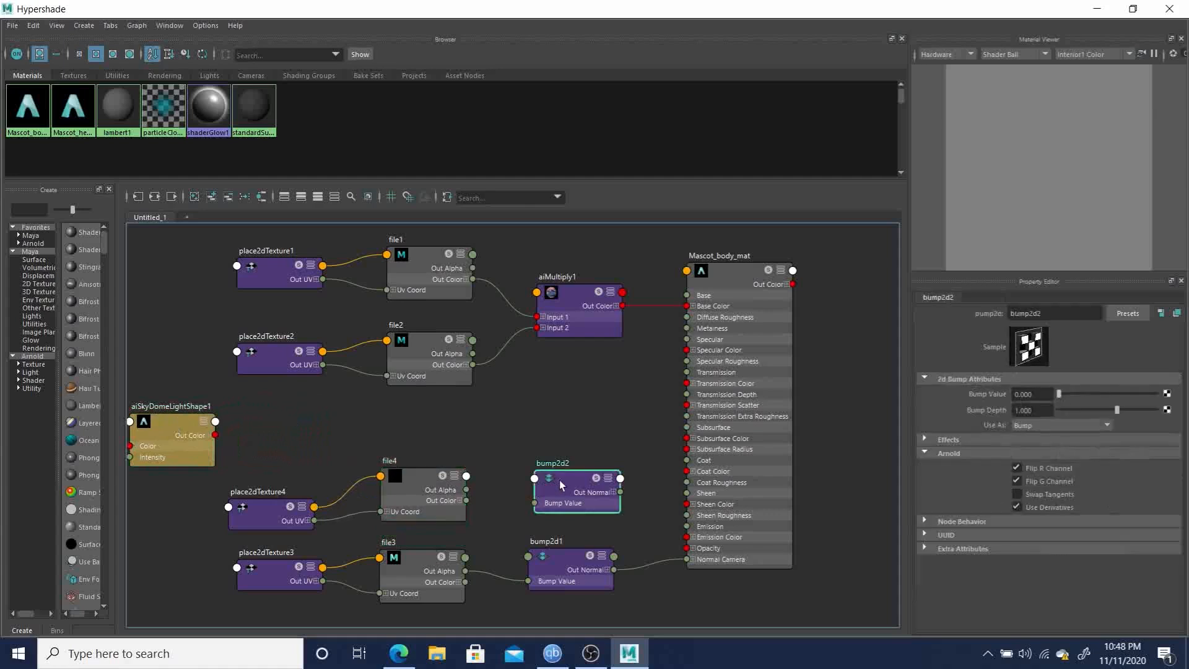
{"action": "left_click_drag", "start_coordinate": [559, 481], "coordinate": [553, 481]}
Step: Load Mascot_body_mat_Normal.png into file4 and connect its Out Alpha to bump2d2's Bump Value
{"action": "left_click", "coordinate": [421, 480]}
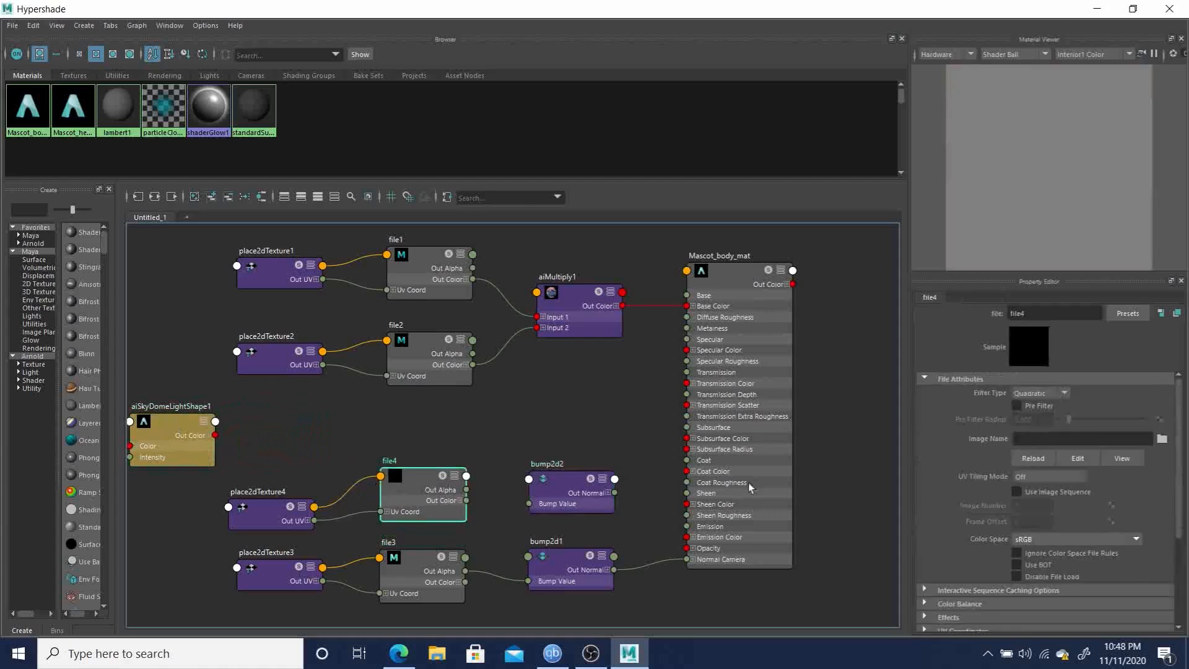
{"action": "left_click", "coordinate": [1162, 439]}
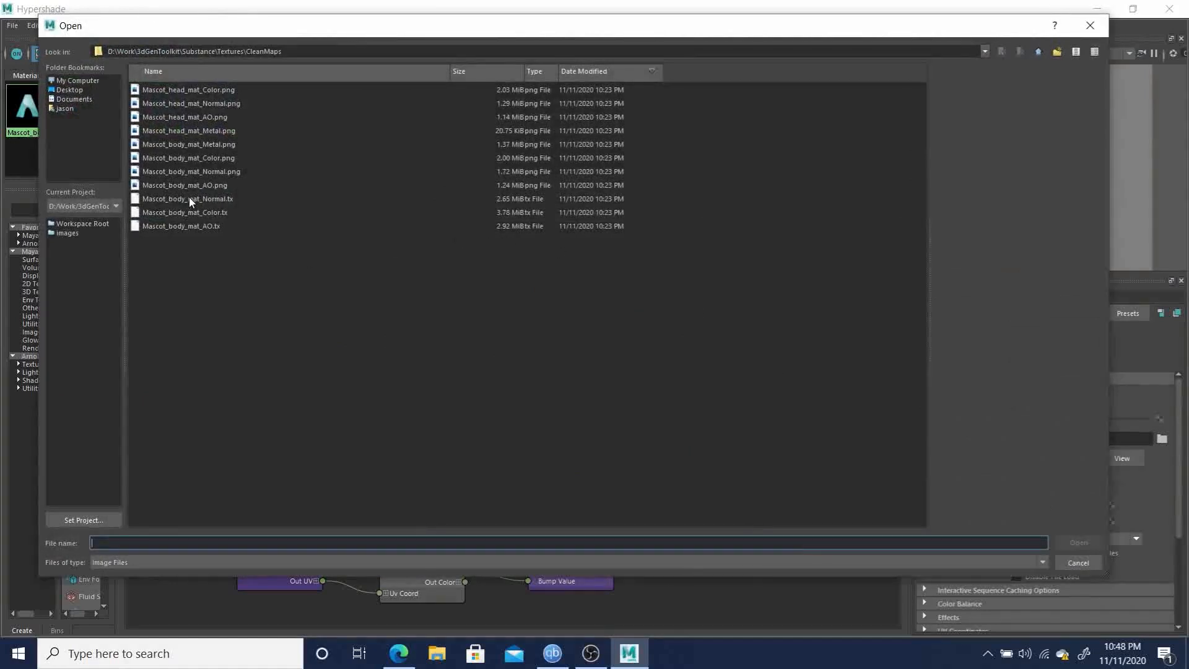
{"action": "left_click", "coordinate": [194, 172]}
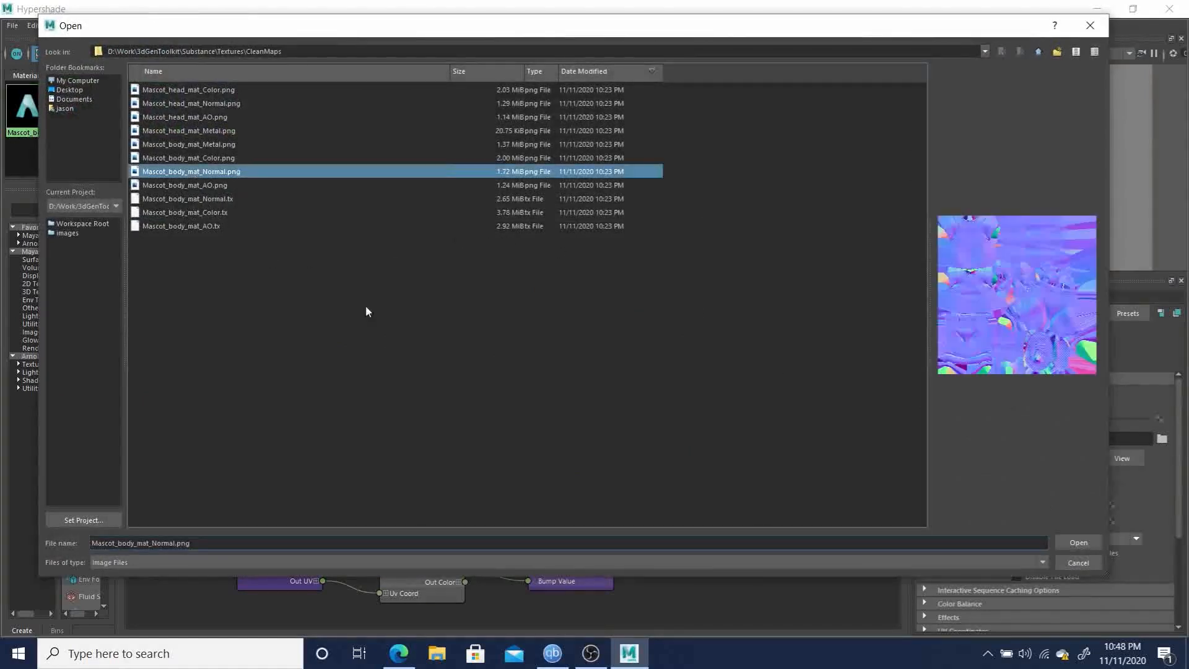
{"action": "left_click", "coordinate": [1082, 543]}
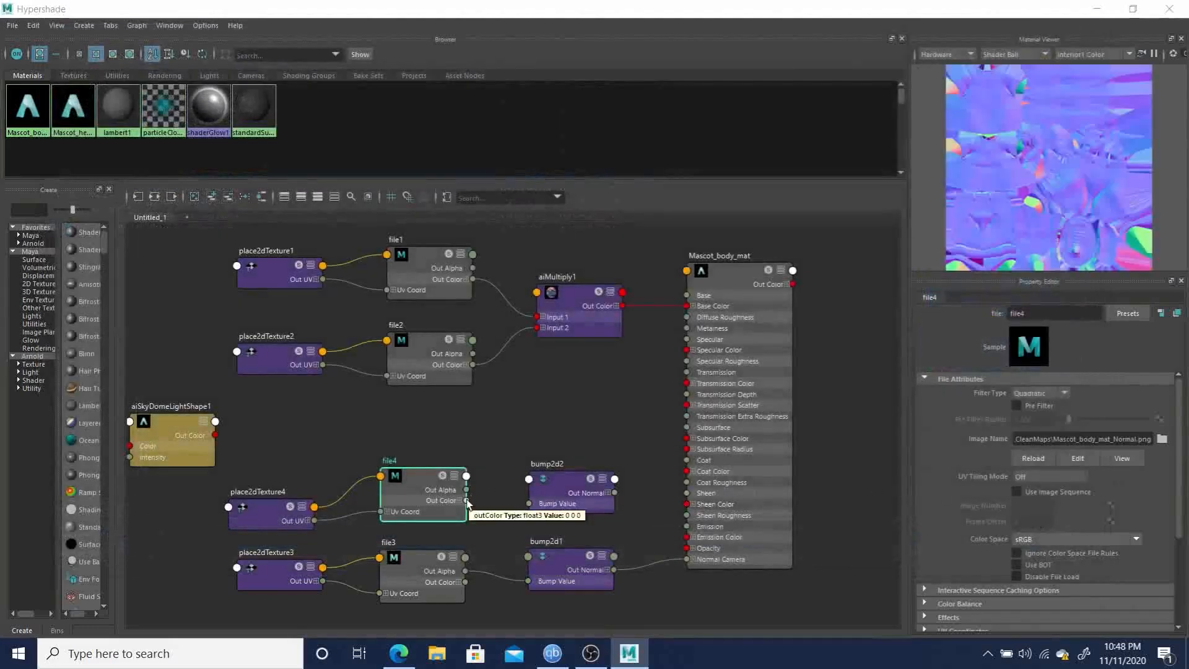
{"action": "left_click_drag", "start_coordinate": [466, 493], "coordinate": [536, 506]}
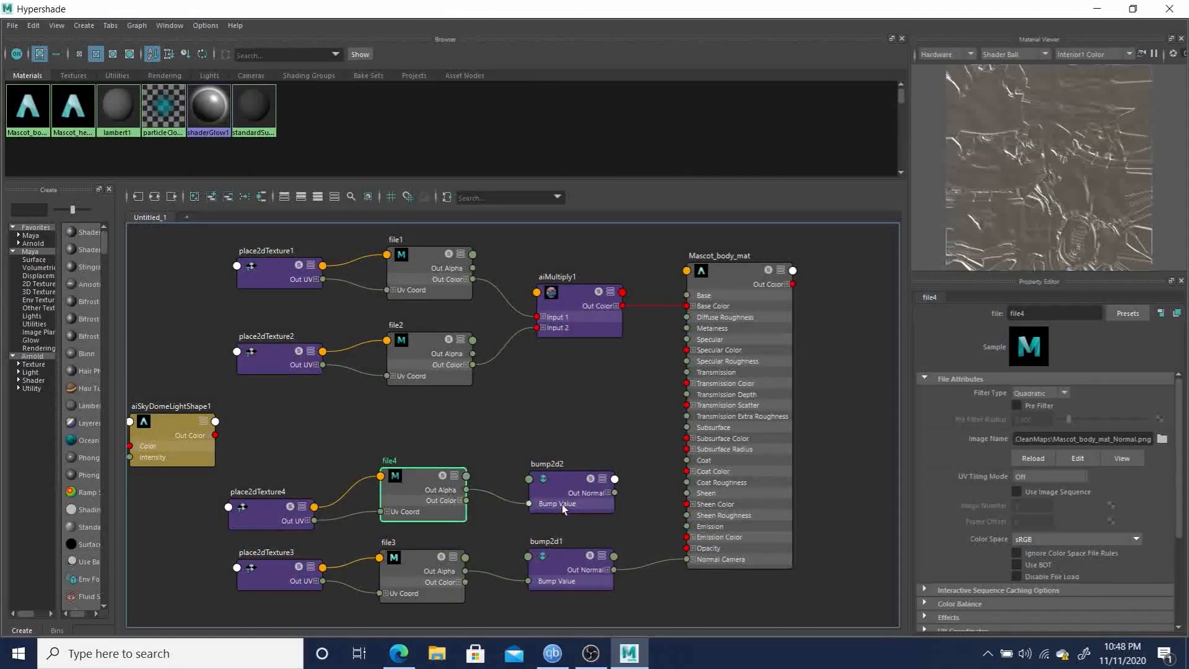
Step: Set bump2d2 to be used as Tangent Space Normals with Flip R Channel and Flip G Channel off
{"action": "left_click", "coordinate": [560, 488]}
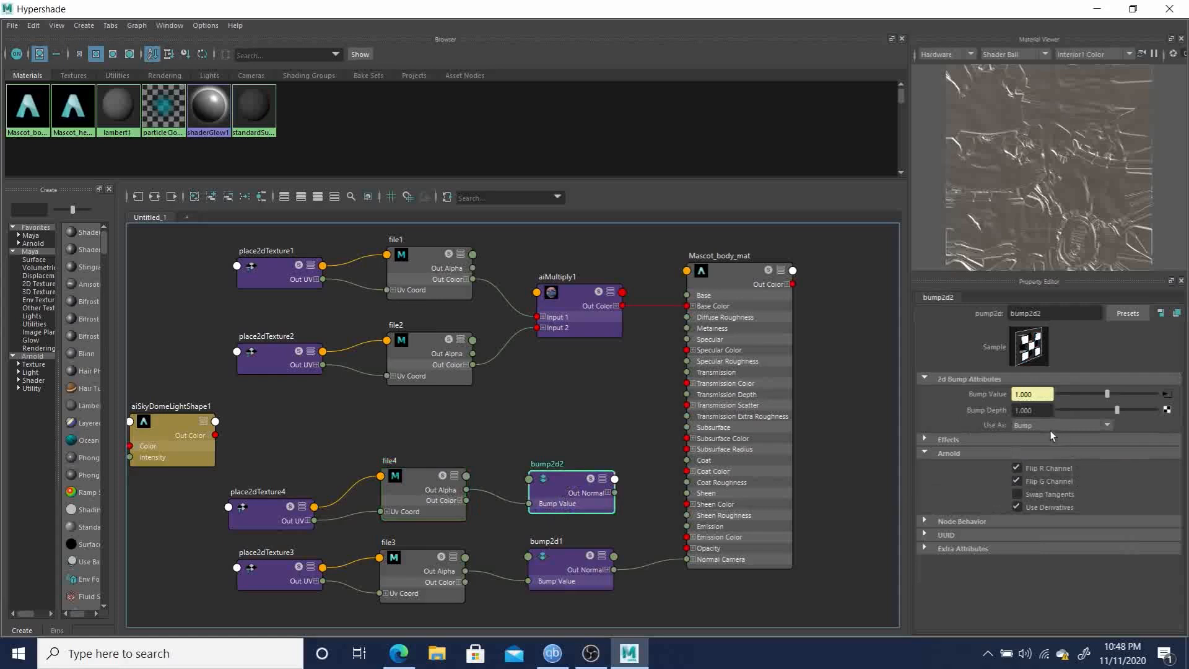
{"action": "left_click", "coordinate": [1041, 426]}
{"action": "left_click", "coordinate": [1053, 456]}
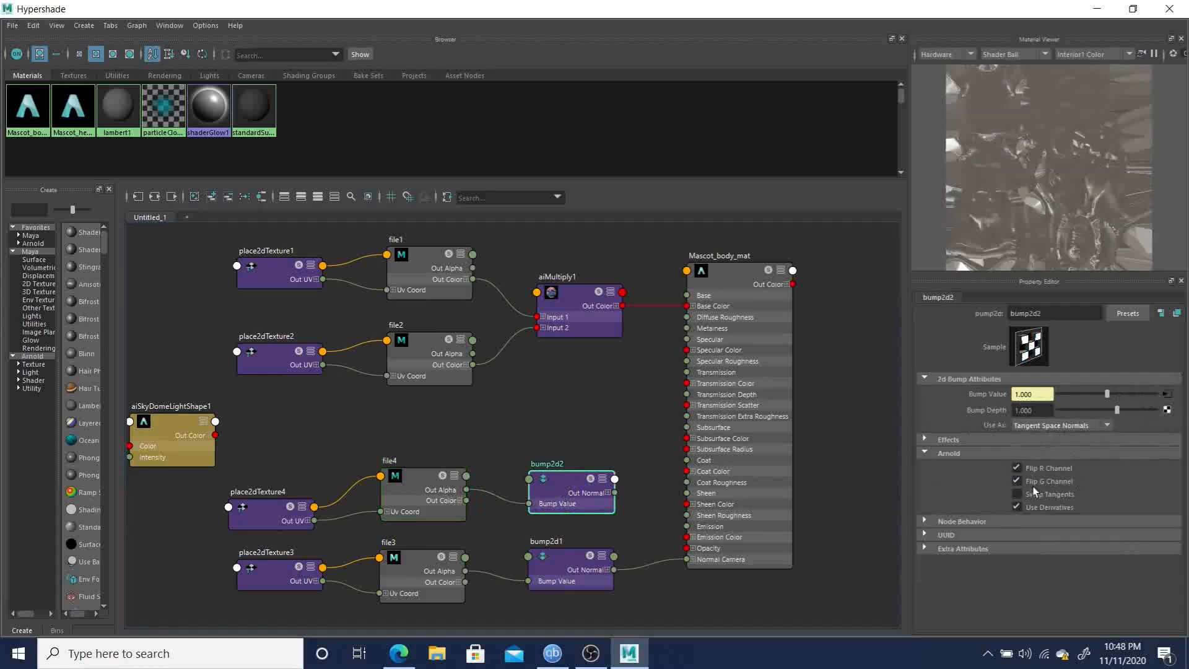
{"action": "left_click", "coordinate": [1032, 469]}
Step: Set the color space of the file4 texture to Raw
{"action": "left_click", "coordinate": [404, 477]}
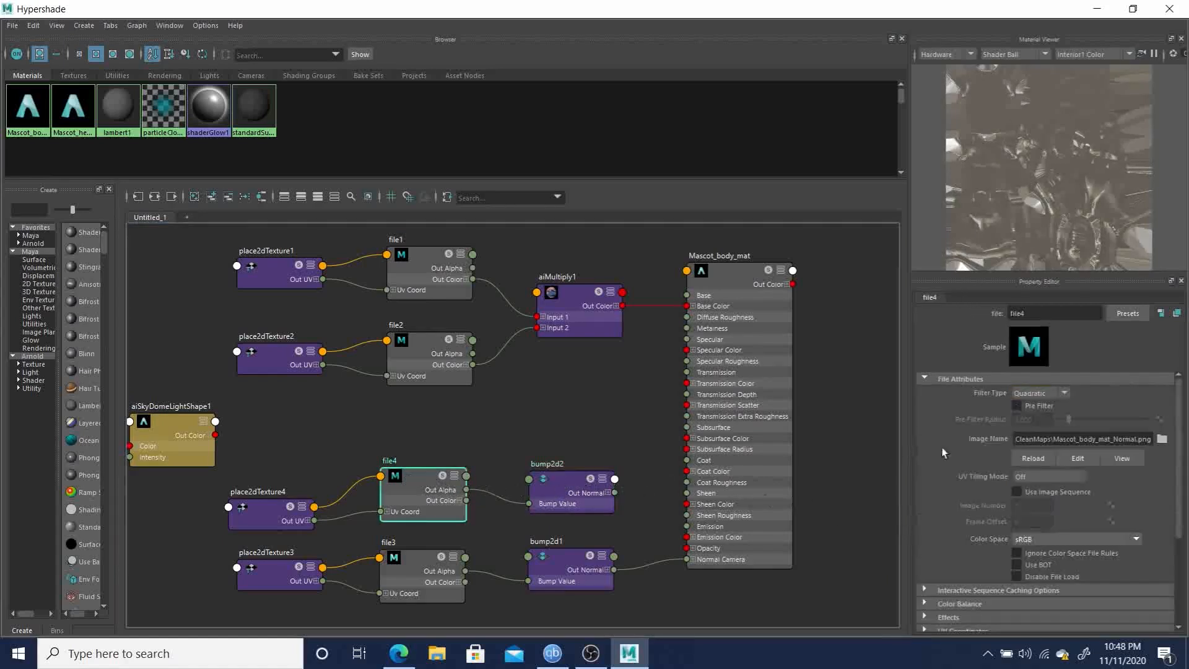
{"action": "left_click", "coordinate": [1049, 537]}
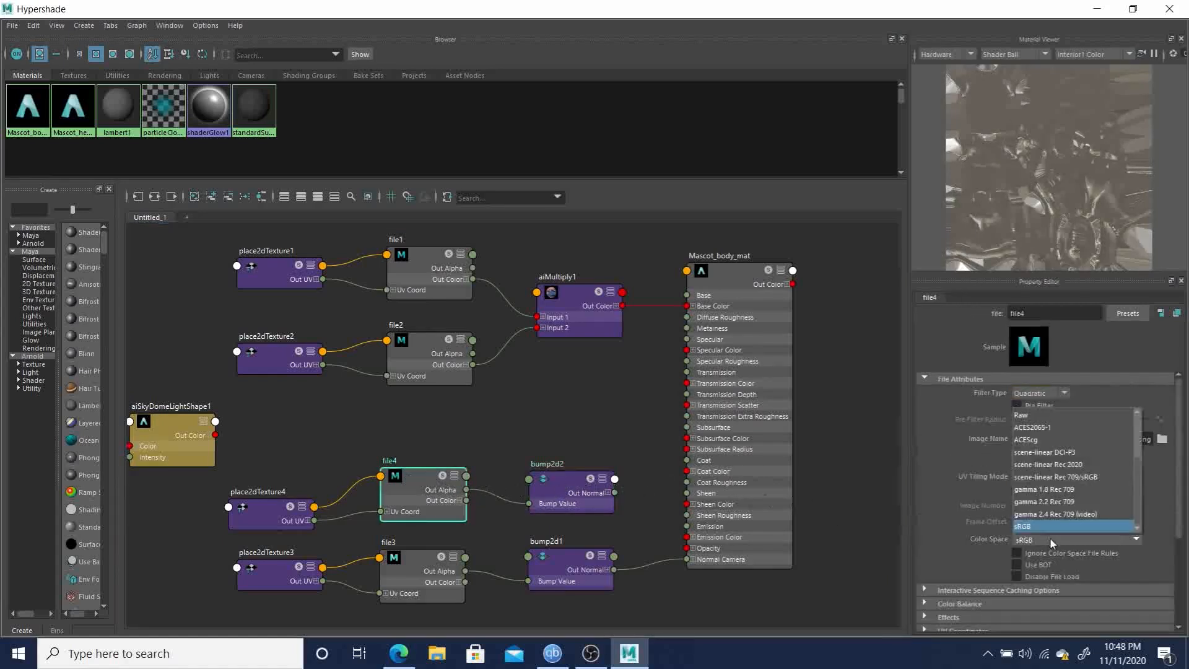
{"action": "left_click", "coordinate": [1052, 412]}
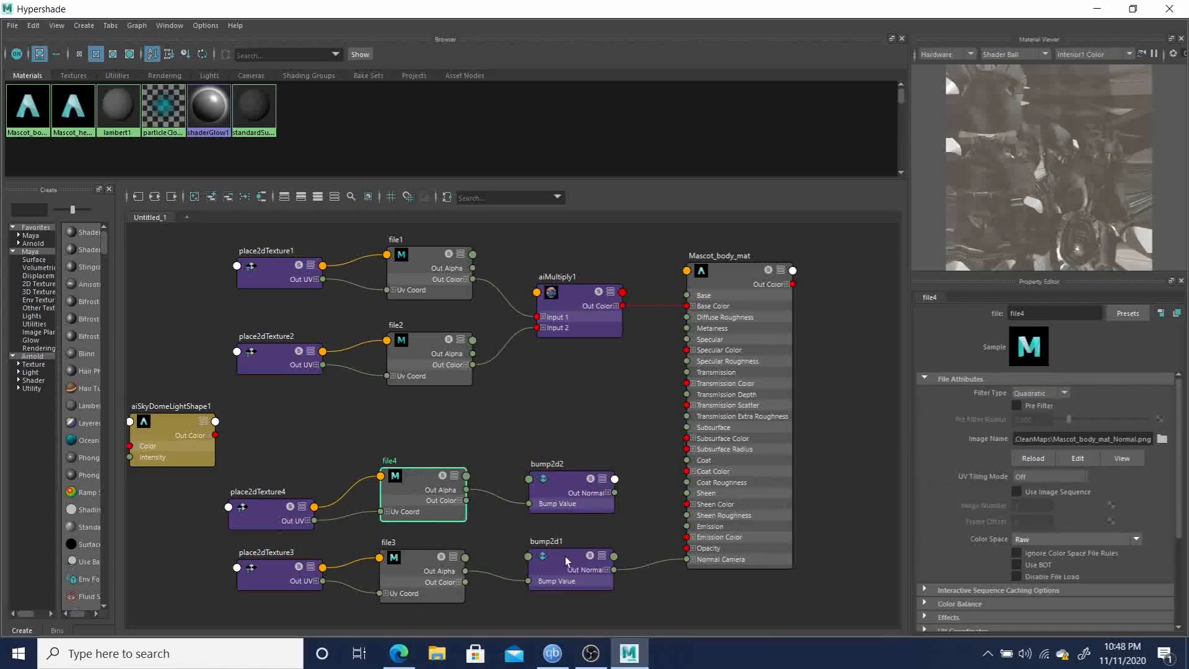
Step: Disconnect bump2d1 from Mascot_body_mat's Normal Camera and connect bump2d2's Out Normal there instead
{"action": "left_click_drag", "start_coordinate": [560, 484], "coordinate": [559, 474]}
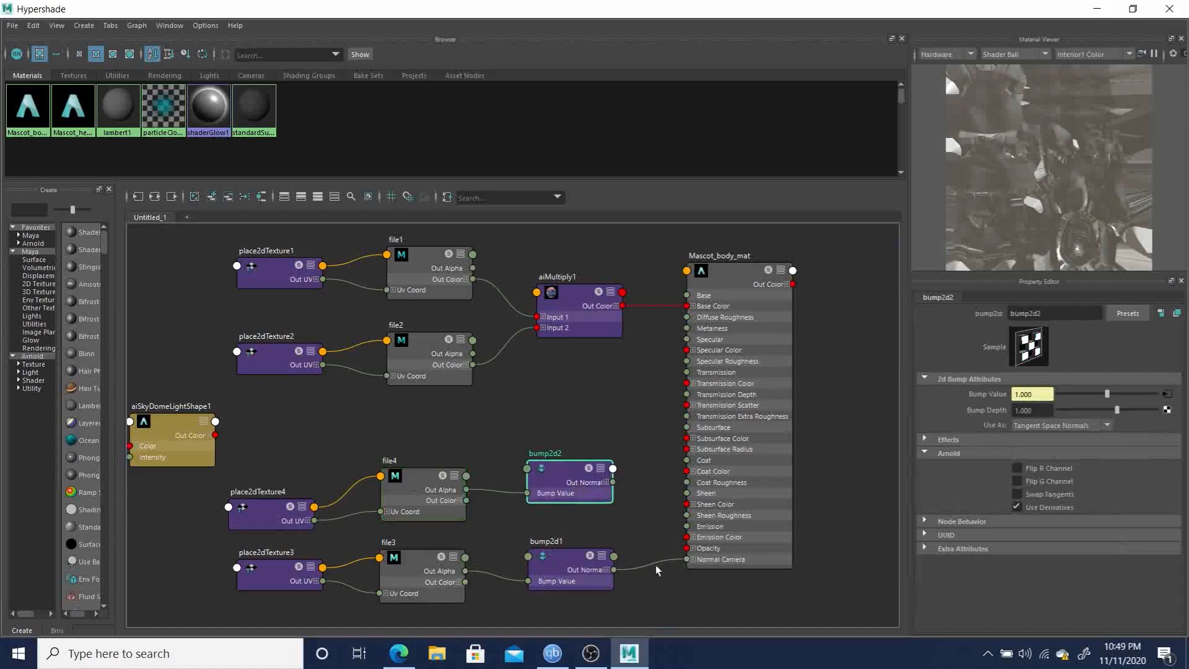
{"action": "left_click_drag", "start_coordinate": [655, 566], "coordinate": [649, 618]}
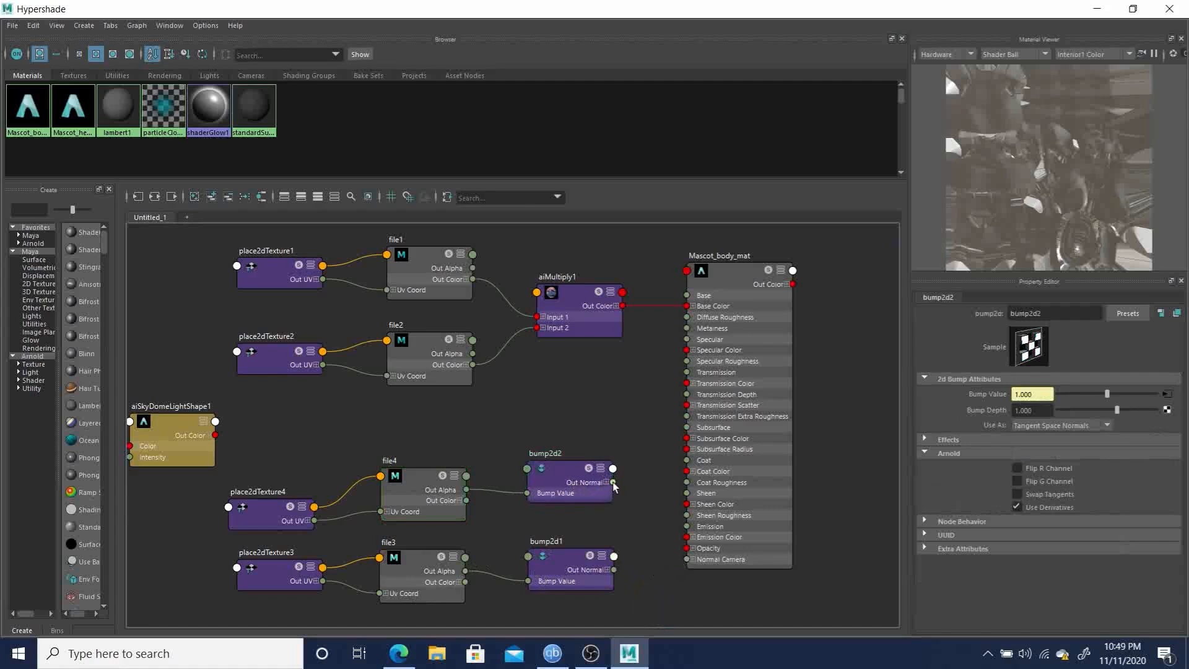
{"action": "left_click_drag", "start_coordinate": [612, 481], "coordinate": [685, 564]}
Step: Minimize the Hypershade and examine the normal map's effect on the mascot's shoes, legs and whole body in the viewport
{"action": "left_click", "coordinate": [1096, 9]}
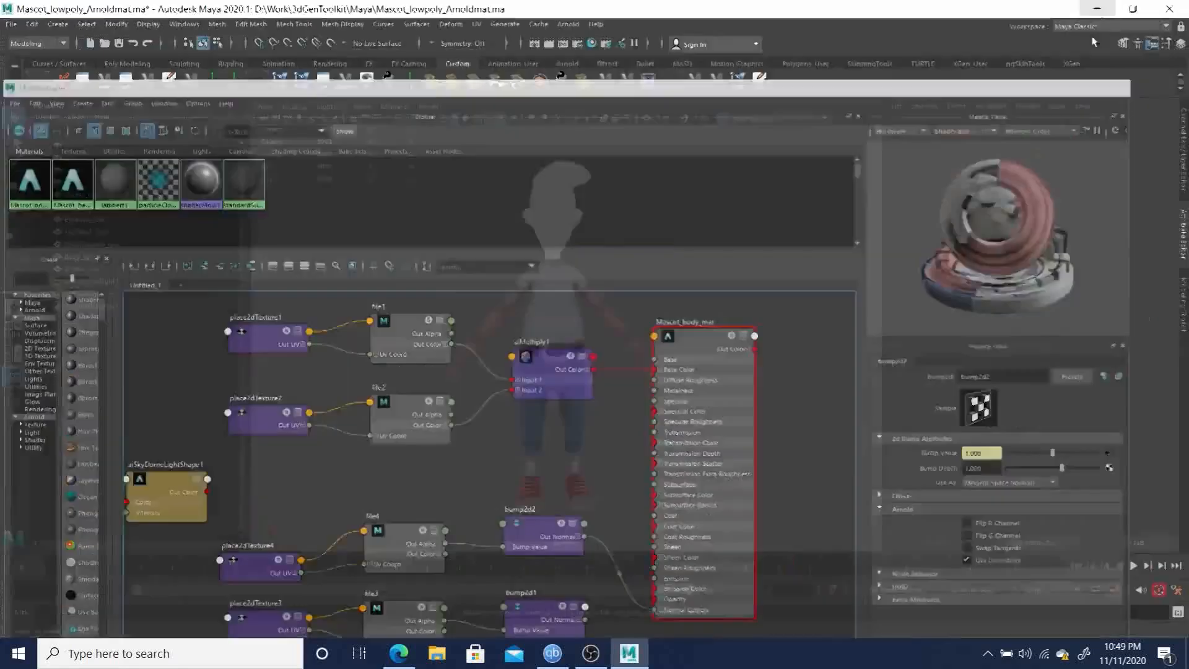
{"action": "left_click_drag", "start_coordinate": [731, 348], "coordinate": [557, 331], "text": "alt"}
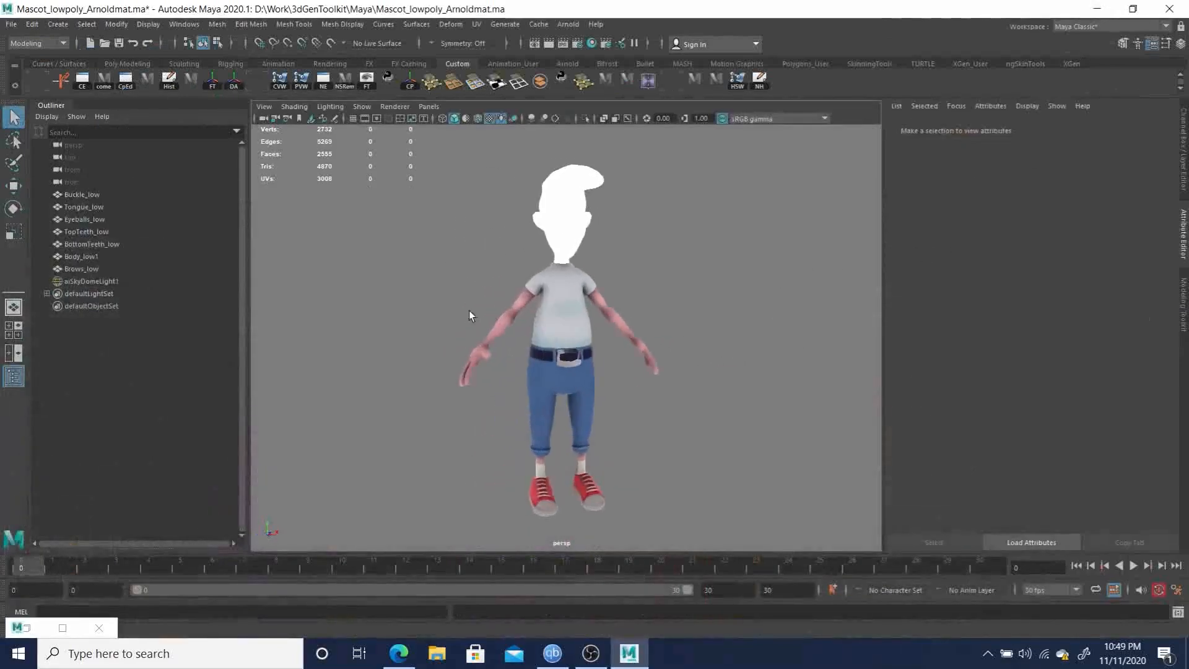
{"action": "right_click_drag", "start_coordinate": [470, 316], "coordinate": [730, 425], "text": "alt"}
{"action": "middle_click_drag", "start_coordinate": [705, 413], "coordinate": [669, 260], "text": "alt"}
{"action": "left_click_drag", "start_coordinate": [668, 260], "coordinate": [685, 364], "text": "alt"}
{"action": "middle_click_drag", "start_coordinate": [685, 363], "coordinate": [630, 273], "text": "alt"}
{"action": "left_click_drag", "start_coordinate": [630, 274], "coordinate": [512, 344], "text": "alt"}
{"action": "right_click_drag", "start_coordinate": [512, 345], "coordinate": [657, 437], "text": "alt"}
{"action": "left_click_drag", "start_coordinate": [658, 432], "coordinate": [714, 456], "text": "alt"}
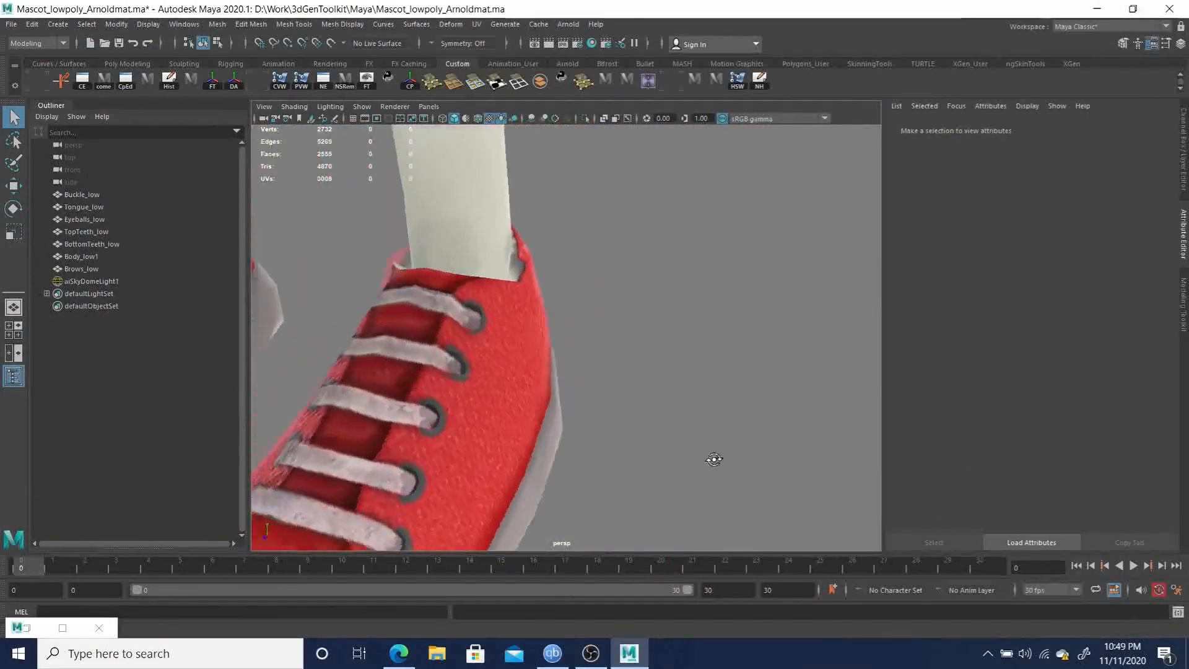
{"action": "right_click_drag", "start_coordinate": [713, 456], "coordinate": [536, 401], "text": "alt"}
{"action": "left_click_drag", "start_coordinate": [536, 401], "coordinate": [588, 413], "text": "alt"}
{"action": "middle_click_drag", "start_coordinate": [588, 413], "coordinate": [681, 329], "text": "alt"}
{"action": "right_click_drag", "start_coordinate": [681, 329], "coordinate": [467, 270], "text": "alt"}
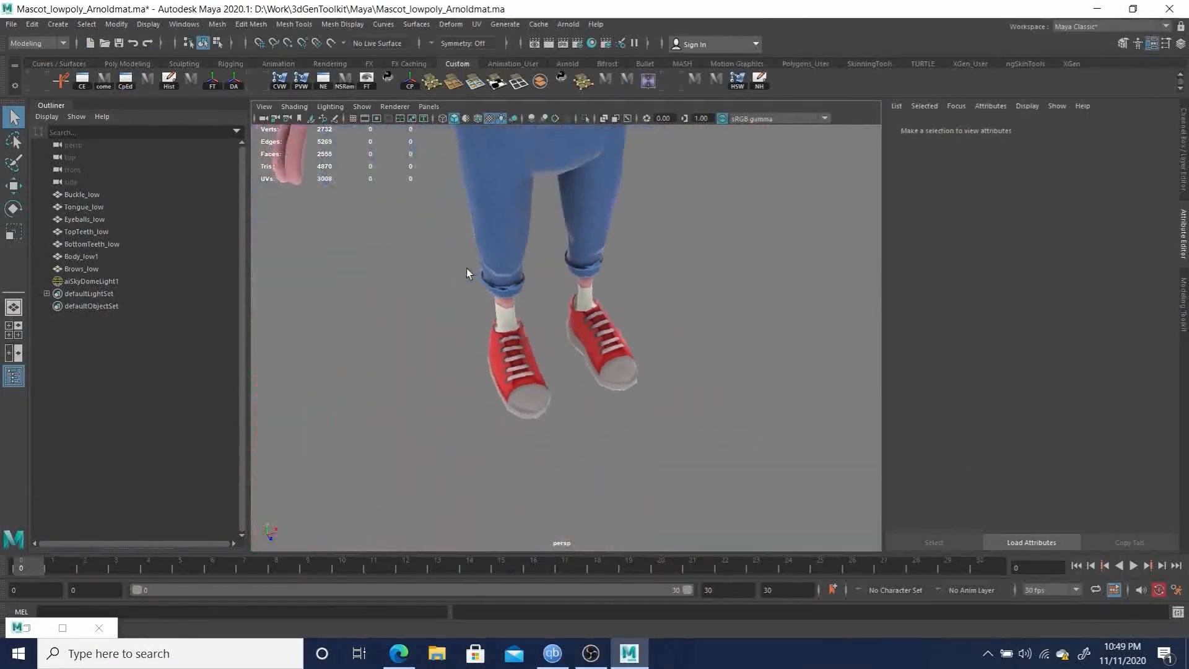
{"action": "left_click_drag", "start_coordinate": [591, 313], "coordinate": [555, 271], "text": "alt"}
{"action": "middle_click_drag", "start_coordinate": [566, 235], "coordinate": [608, 361], "text": "alt"}
{"action": "right_click_drag", "start_coordinate": [608, 361], "coordinate": [568, 230], "text": "alt"}
{"action": "middle_click_drag", "start_coordinate": [568, 227], "coordinate": [548, 332], "text": "alt"}
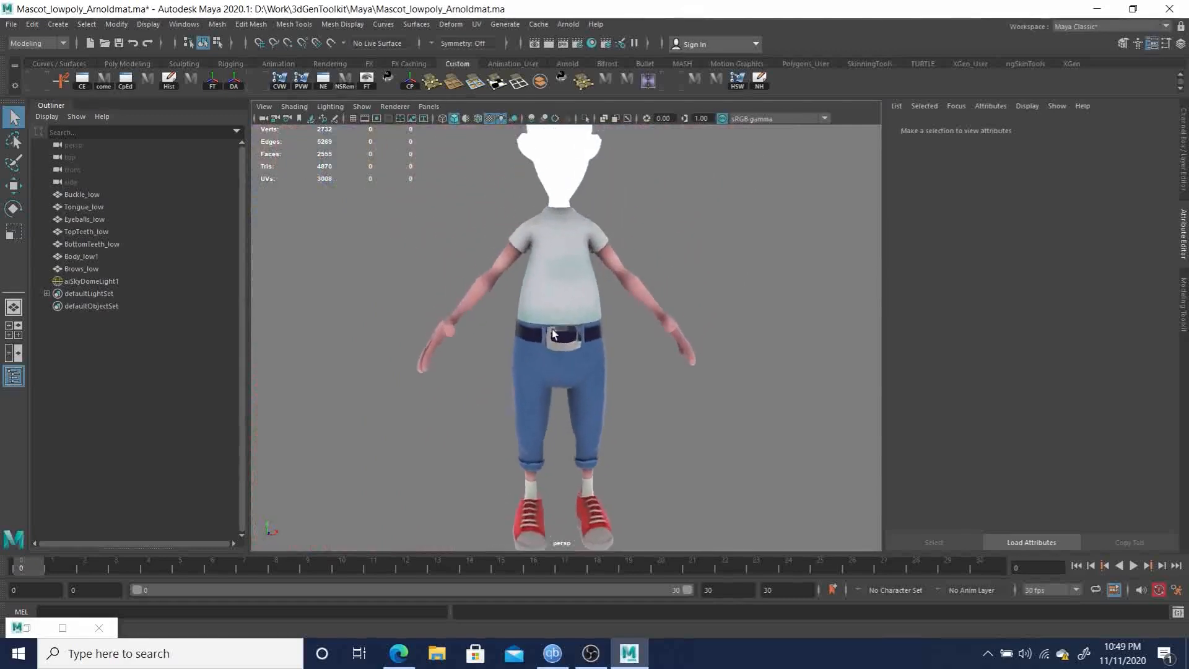
{"action": "left_click_drag", "start_coordinate": [547, 332], "coordinate": [560, 344], "text": "alt"}
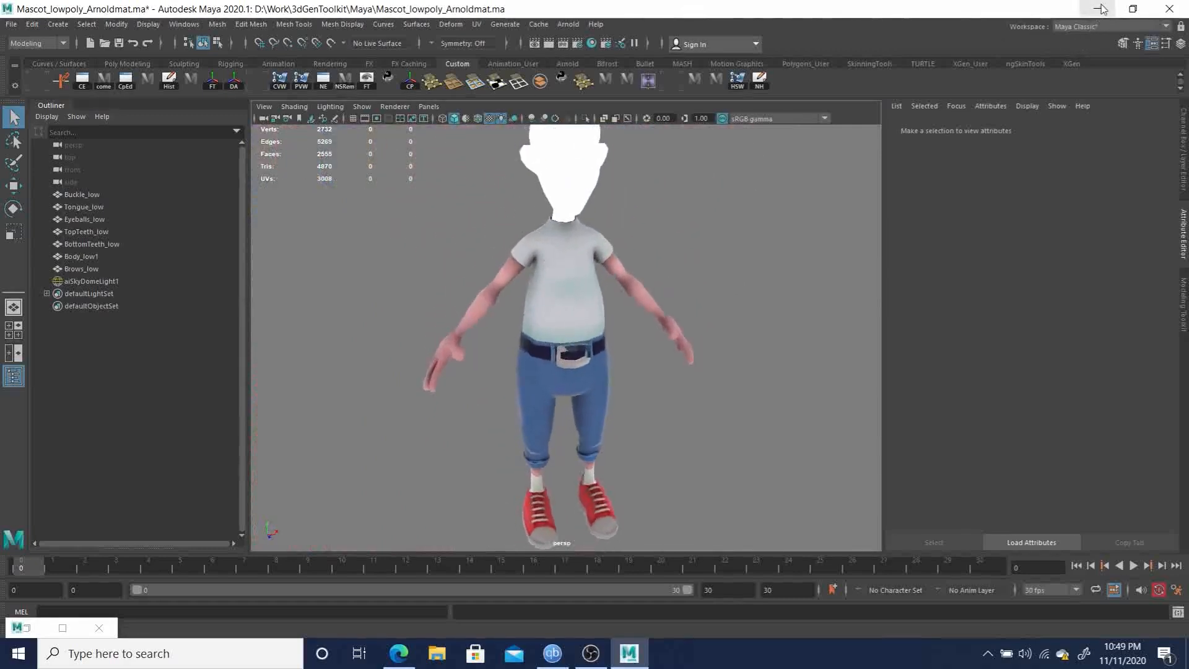
Step: Restore the Hypershade, delete the place2dTexture4, file4 and bump2d2 nodes, and reconnect bump2d1's Out Normal to Mascot_body_mat's Normal Camera
{"action": "left_click", "coordinate": [62, 628]}
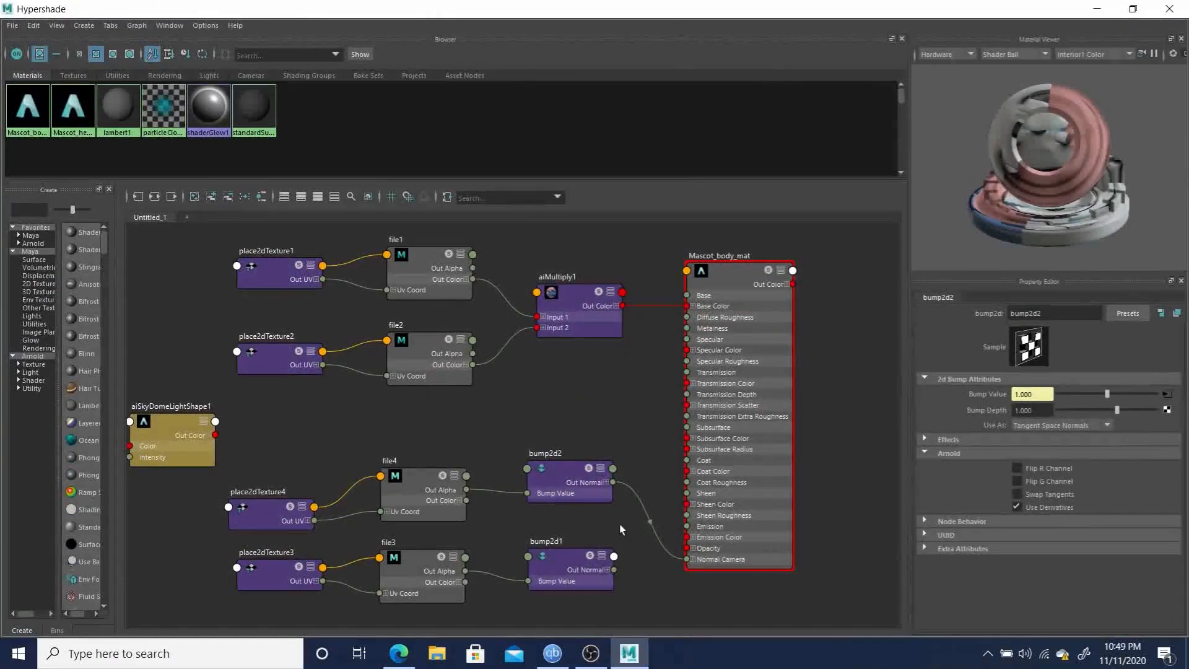
{"action": "left_click", "coordinate": [649, 515]}
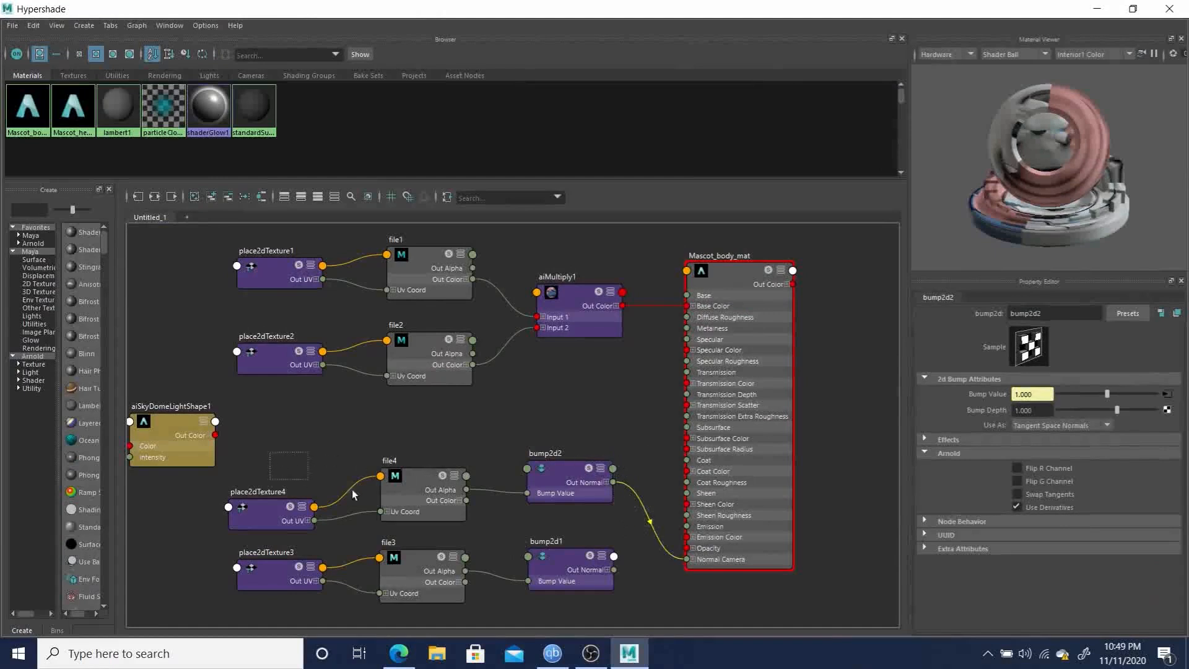
{"action": "left_click_drag", "start_coordinate": [352, 494], "coordinate": [600, 512]}
{"action": "key", "text": "Delete"}
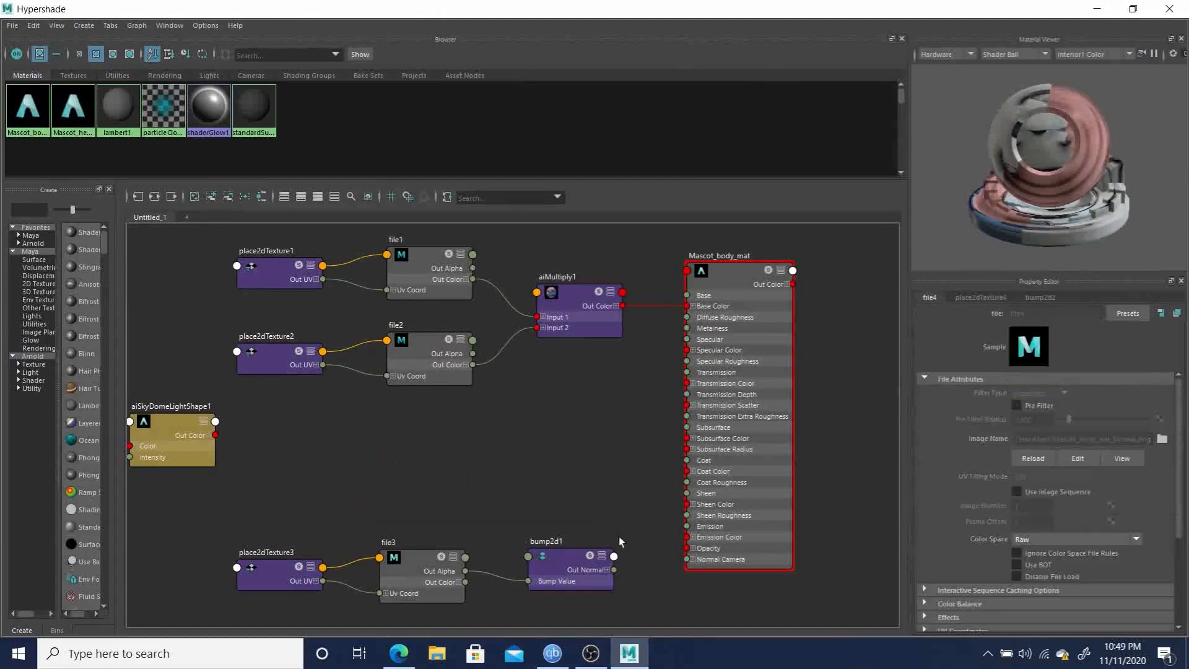
{"action": "left_click_drag", "start_coordinate": [613, 569], "coordinate": [690, 559]}
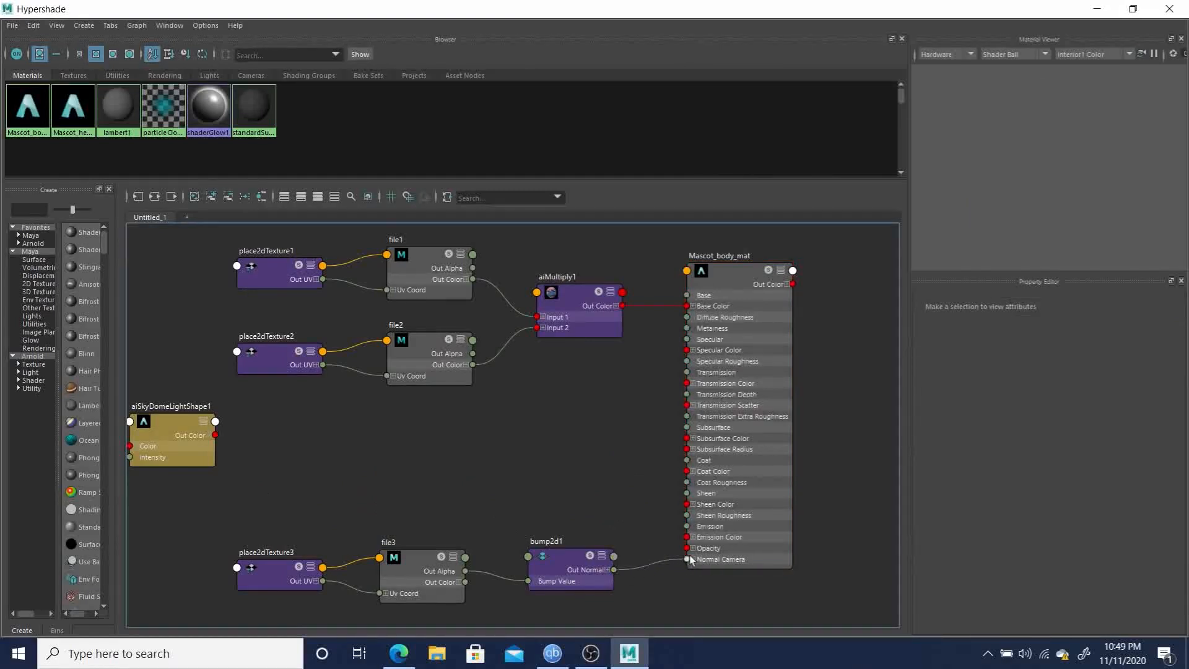
Step: Open file3 from Mascot_body_mat's Geometry bump mapping and reassign Mascot_body_mat_Normal.png as its image
{"action": "left_click", "coordinate": [713, 559]}
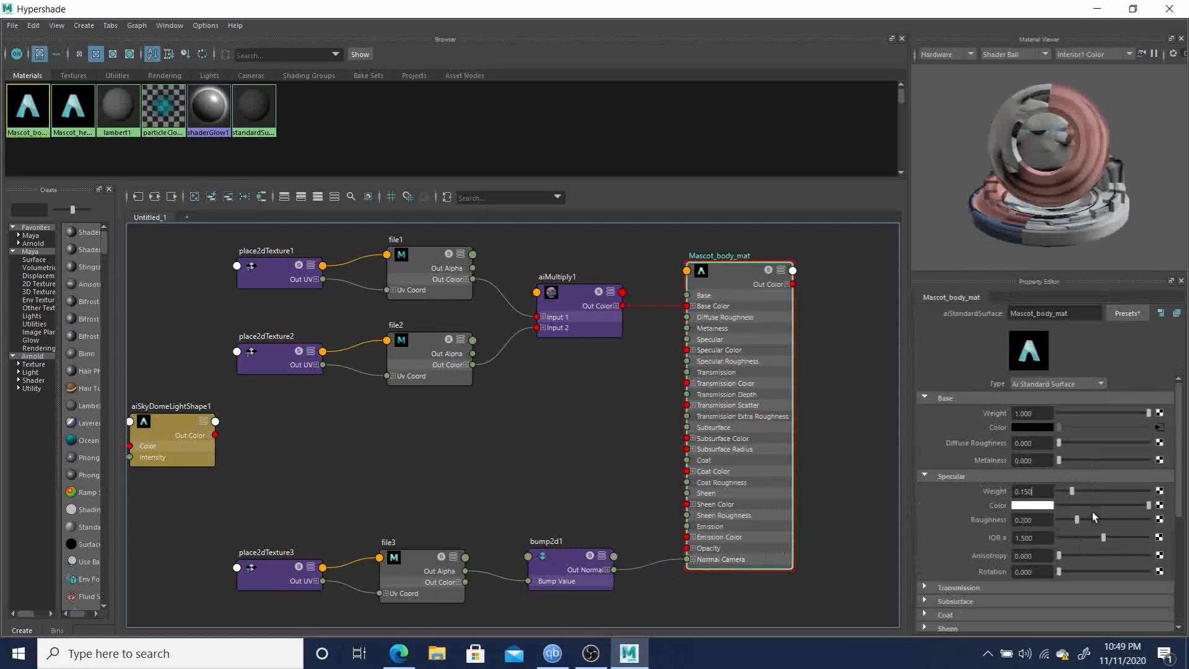
{"action": "scroll", "coordinate": [991, 582], "scroll_direction": "down", "scroll_amount": 5}
{"action": "left_click", "coordinate": [929, 483]}
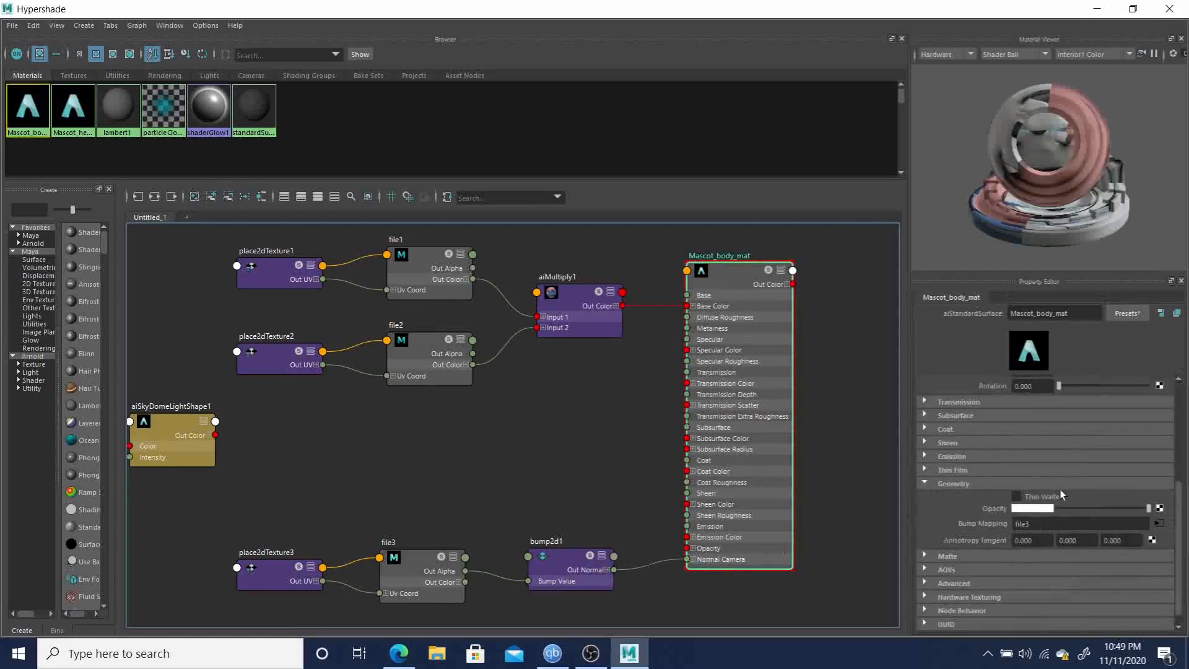
{"action": "left_click", "coordinate": [1154, 524]}
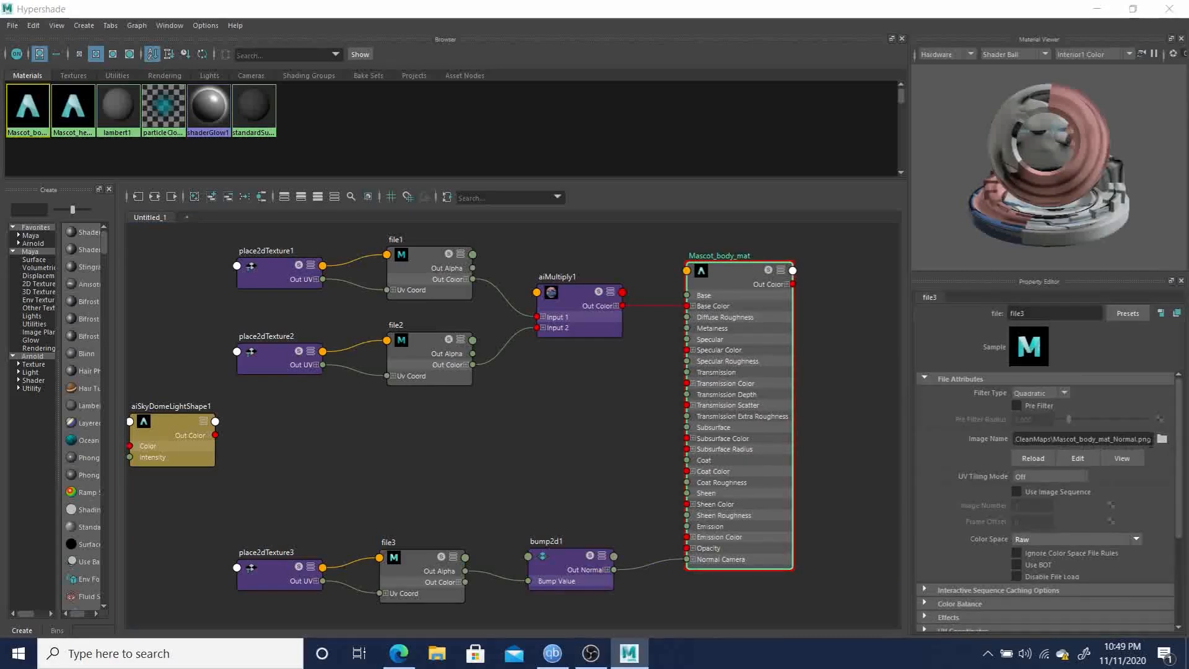
{"action": "left_click", "coordinate": [1161, 439]}
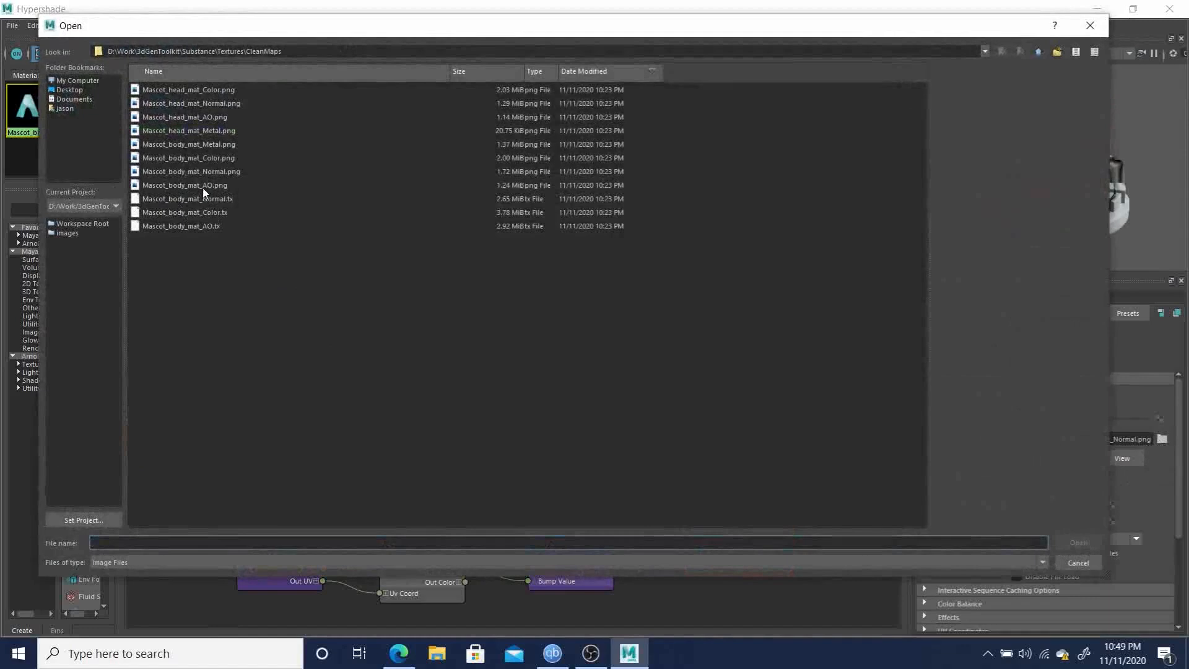
{"action": "left_click", "coordinate": [217, 176]}
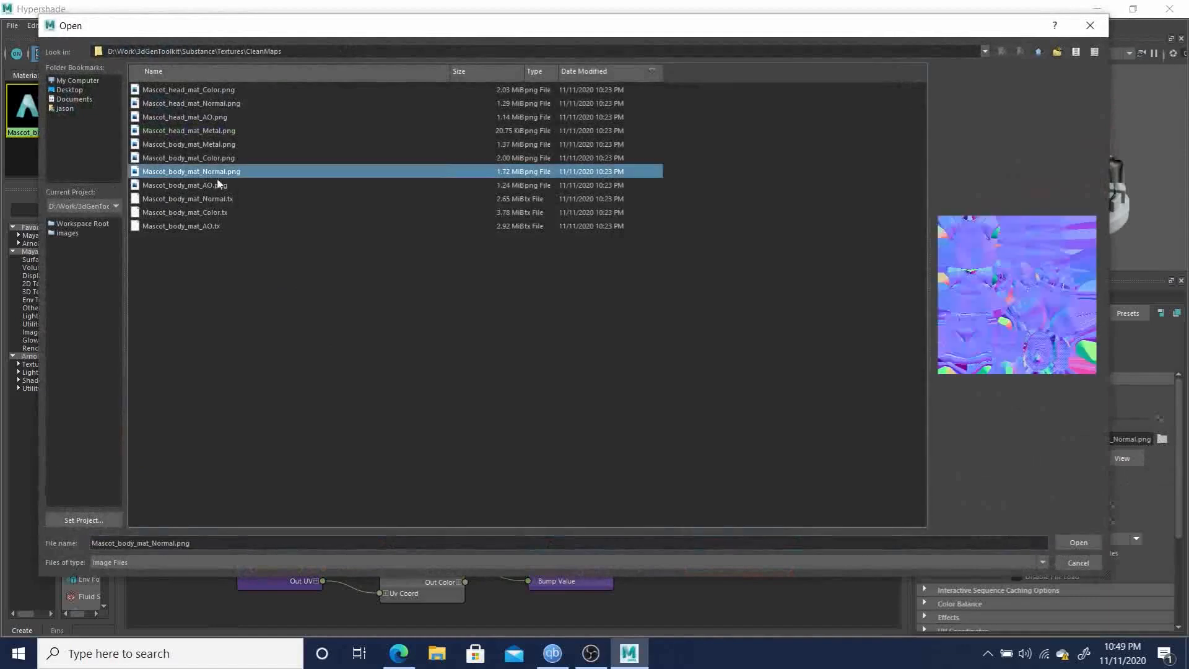
{"action": "left_click", "coordinate": [1071, 542]}
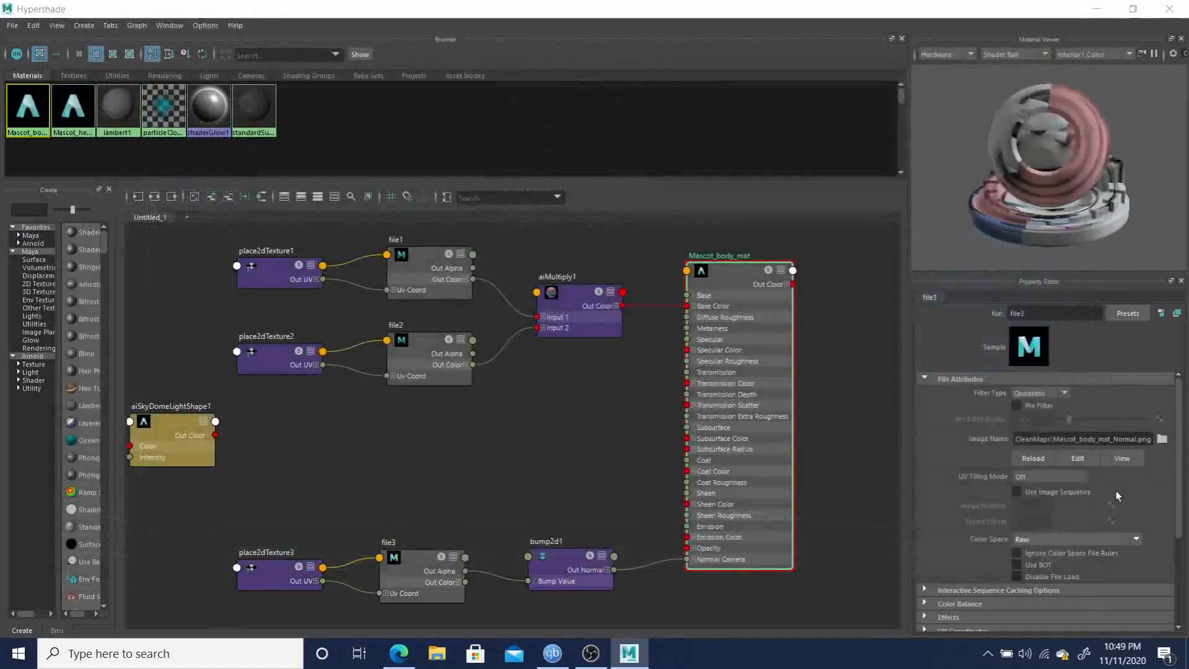
Step: Choose Raw as file3's color space and move the Mascot_body_mat node slightly away from its input nodes
{"action": "left_click", "coordinate": [1052, 538]}
{"action": "left_click", "coordinate": [1038, 415]}
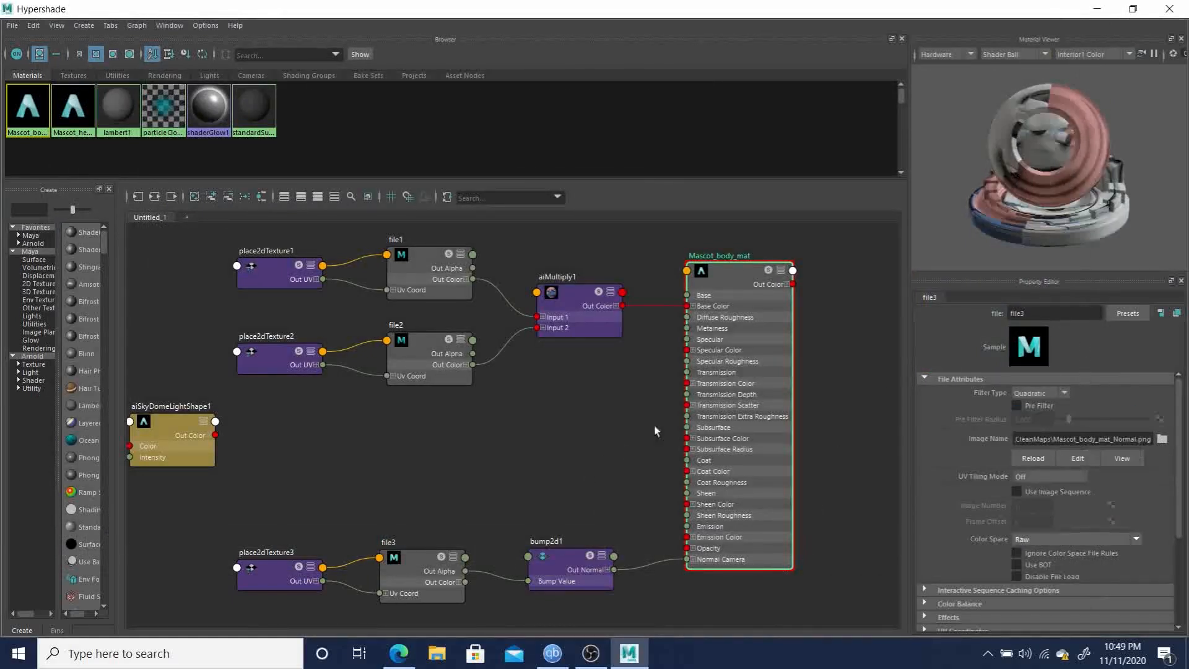
{"action": "left_click_drag", "start_coordinate": [721, 280], "coordinate": [748, 283]}
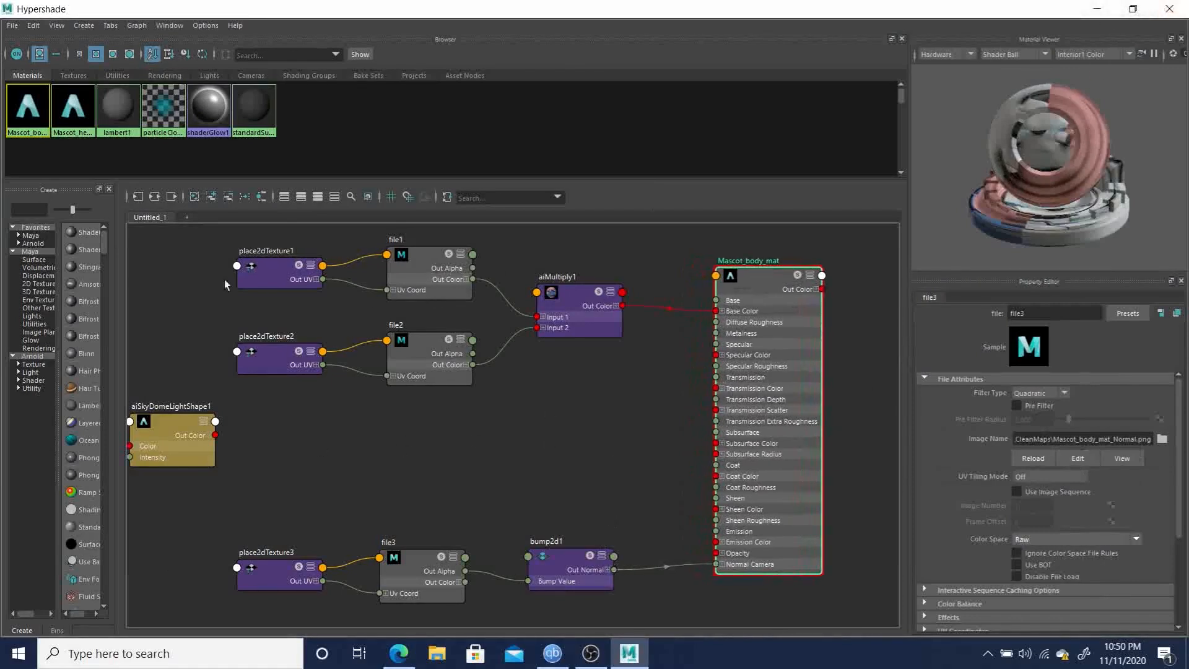
Step: Graph Mascot_head_mat on its own in the work area and move its node aside to leave room for input nodes
{"action": "left_click", "coordinate": [70, 112]}
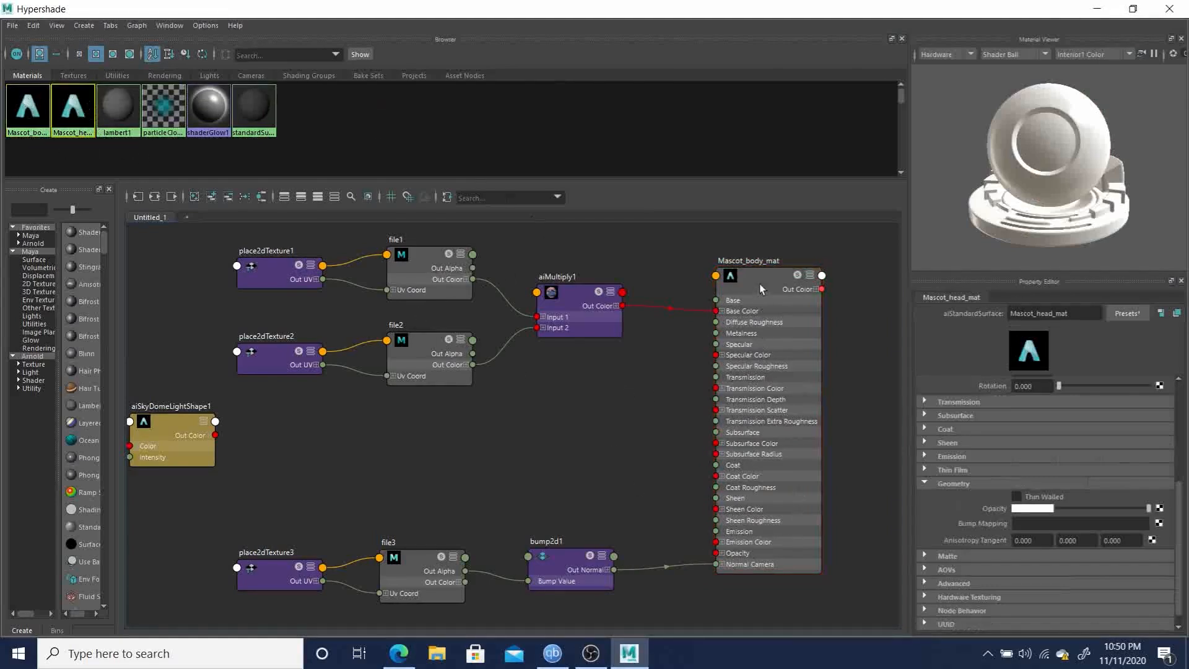
{"action": "left_click_drag", "start_coordinate": [759, 283], "coordinate": [767, 286]}
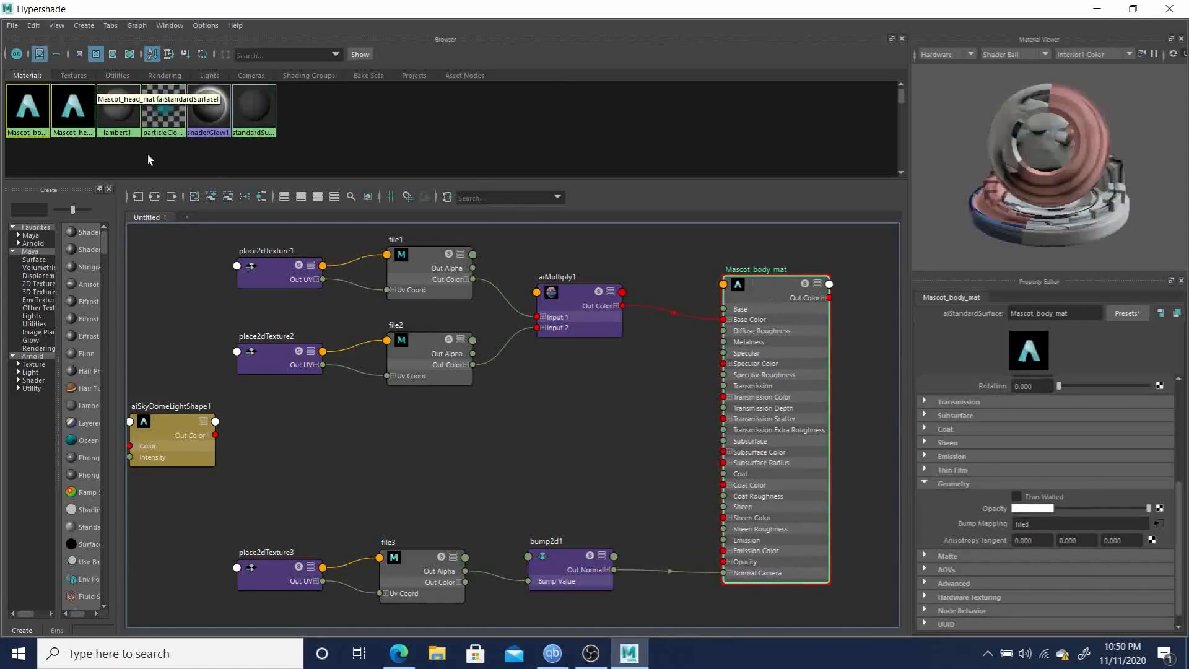
{"action": "left_click", "coordinate": [70, 108]}
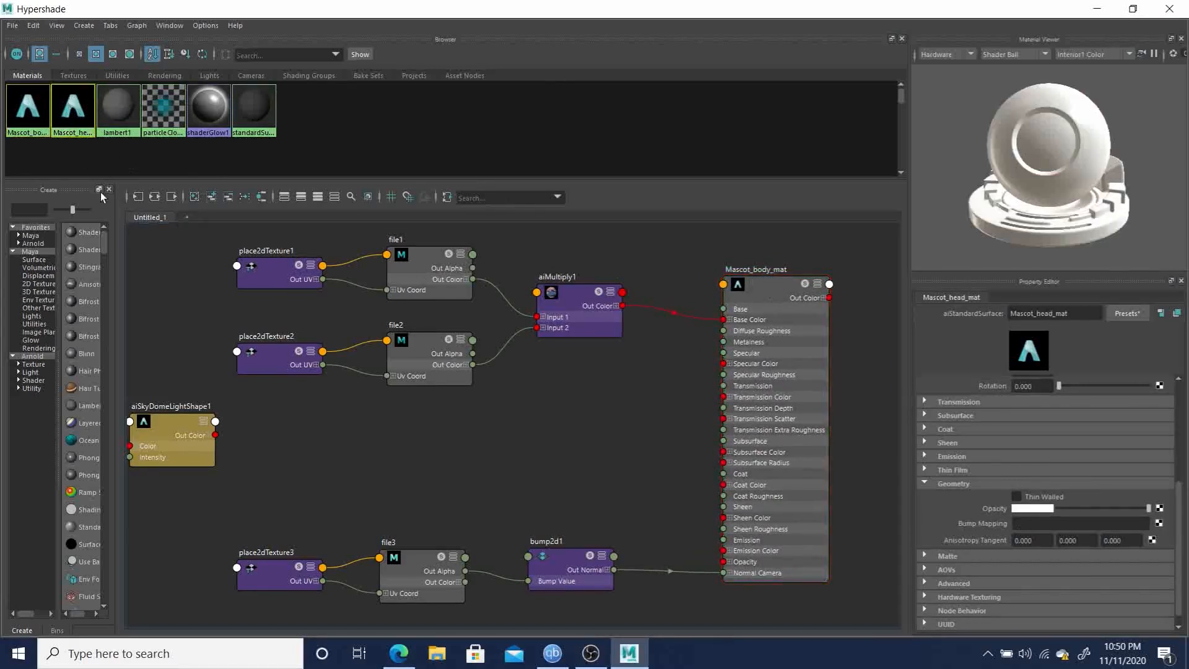
{"action": "left_click", "coordinate": [137, 196]}
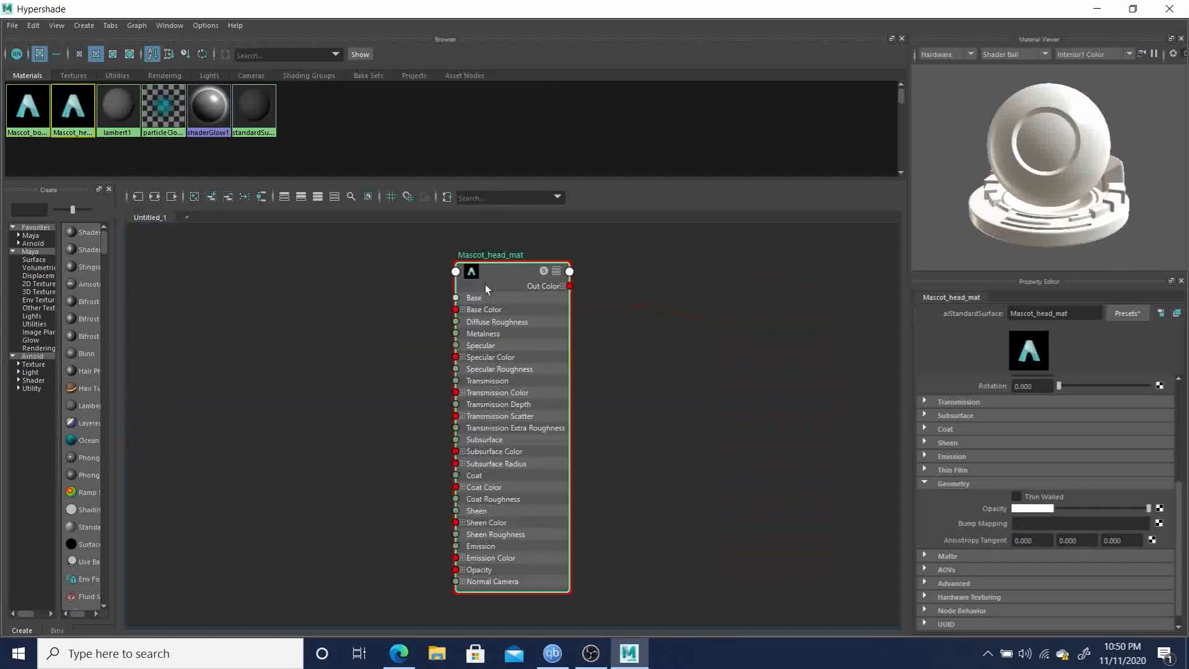
{"action": "left_click_drag", "start_coordinate": [503, 269], "coordinate": [730, 268]}
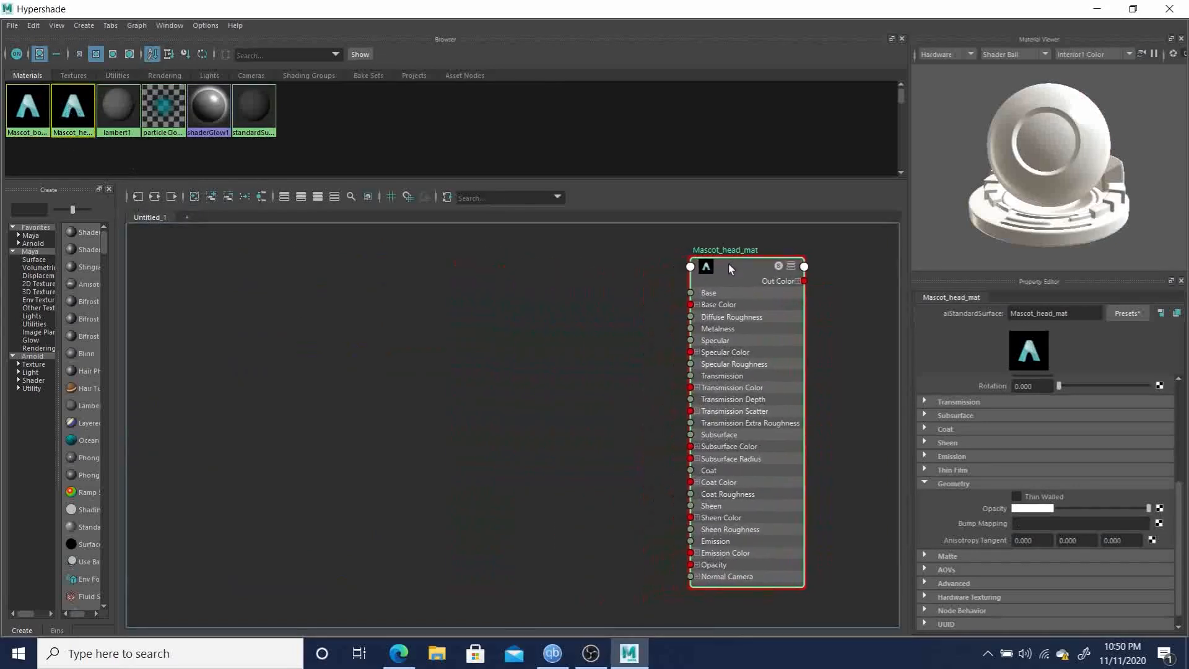
Step: Create a file texture node for Mascot_head_mat and arrange it with its place2dTexture4 node at the far side of the graph
{"action": "left_click", "coordinate": [444, 396]}
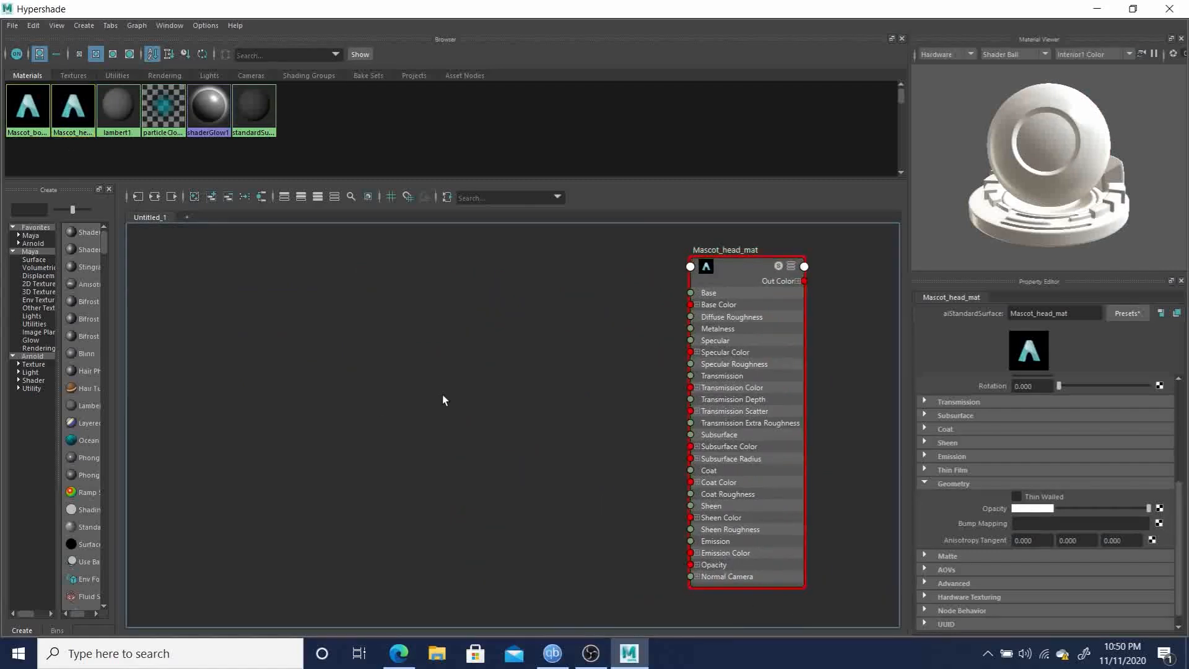
{"action": "key", "text": "Tab"}
{"action": "type", "text": "file"}
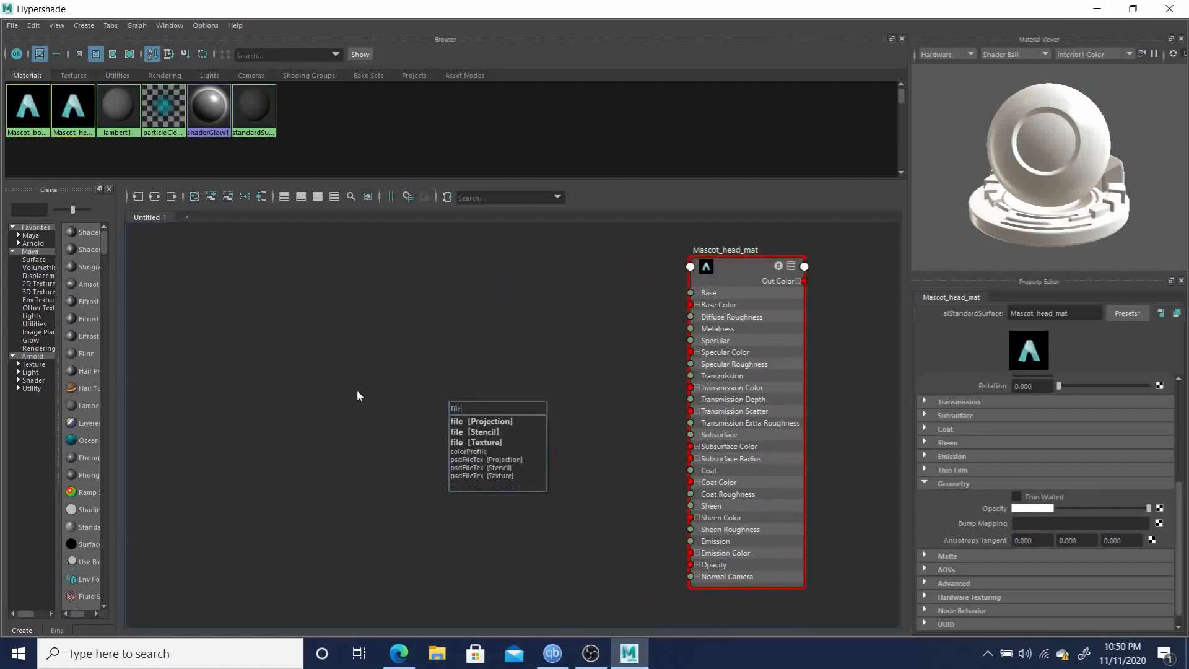
{"action": "left_click", "coordinate": [474, 443]}
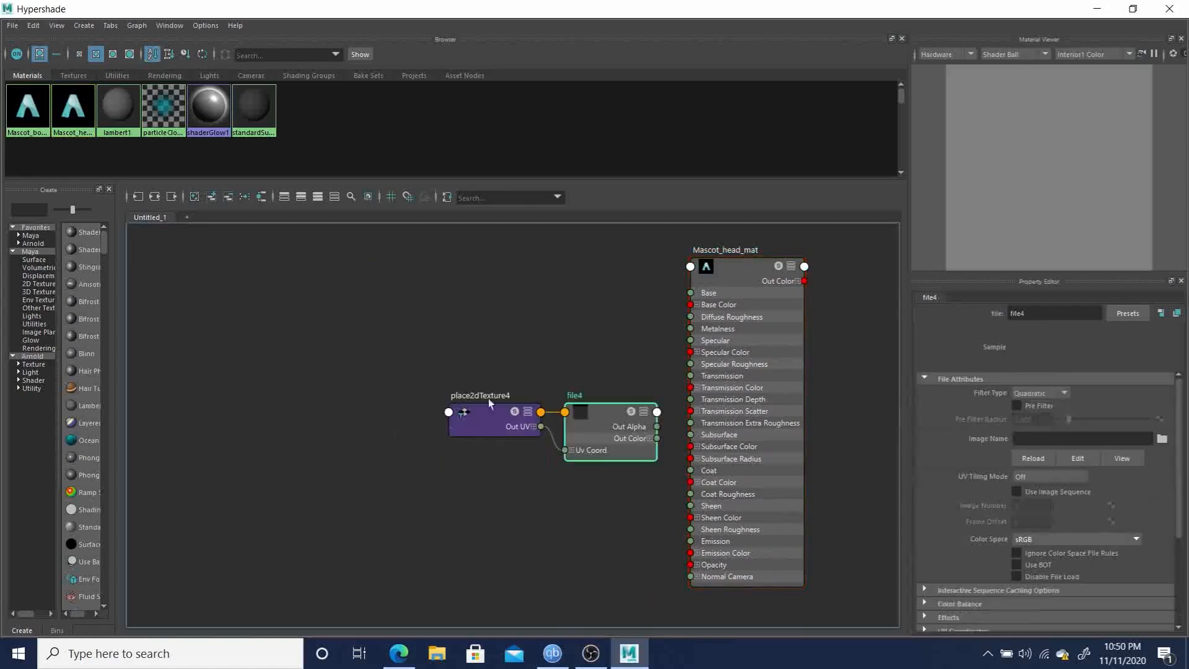
{"action": "left_click_drag", "start_coordinate": [496, 422], "coordinate": [178, 292]}
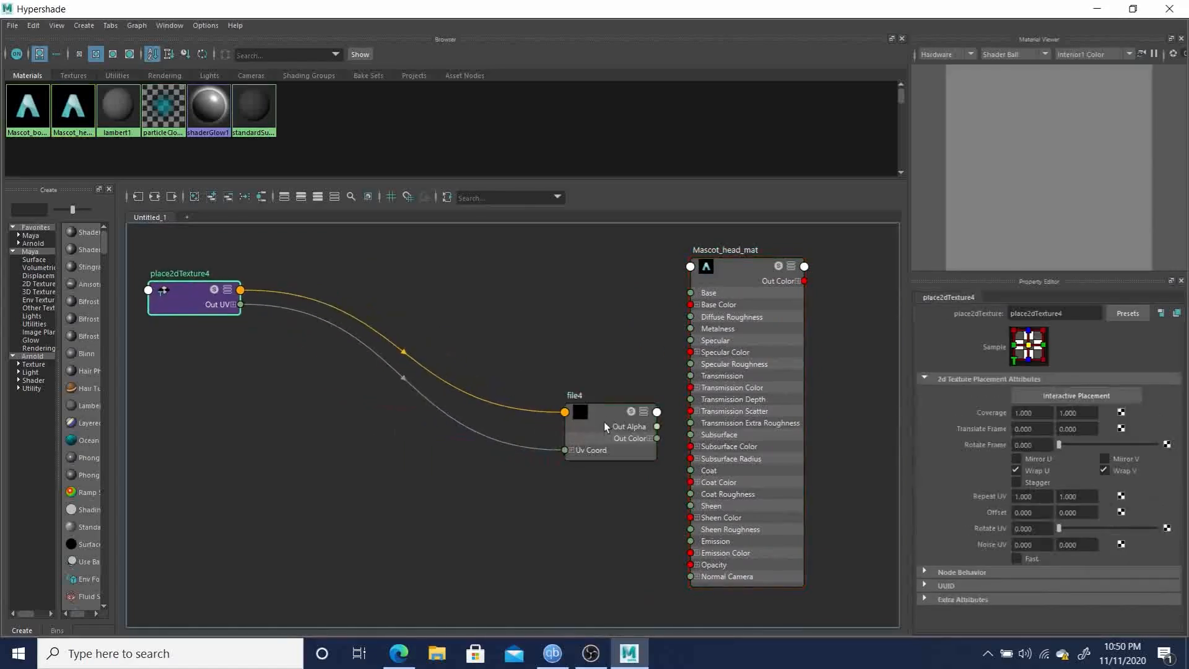
{"action": "left_click_drag", "start_coordinate": [603, 422], "coordinate": [355, 291]}
Step: Create a second file texture node and align it and its place2dTexture5 node beneath the file4 pair
{"action": "left_click", "coordinate": [344, 463]}
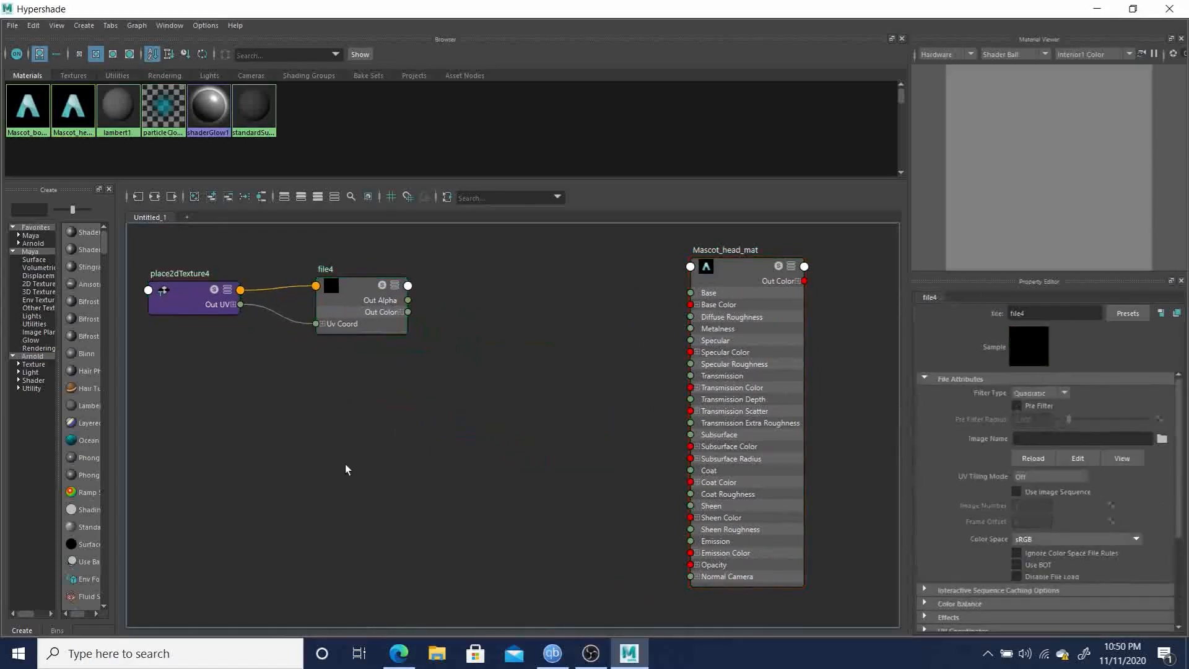
{"action": "key", "text": "Tab"}
{"action": "type", "text": "file"}
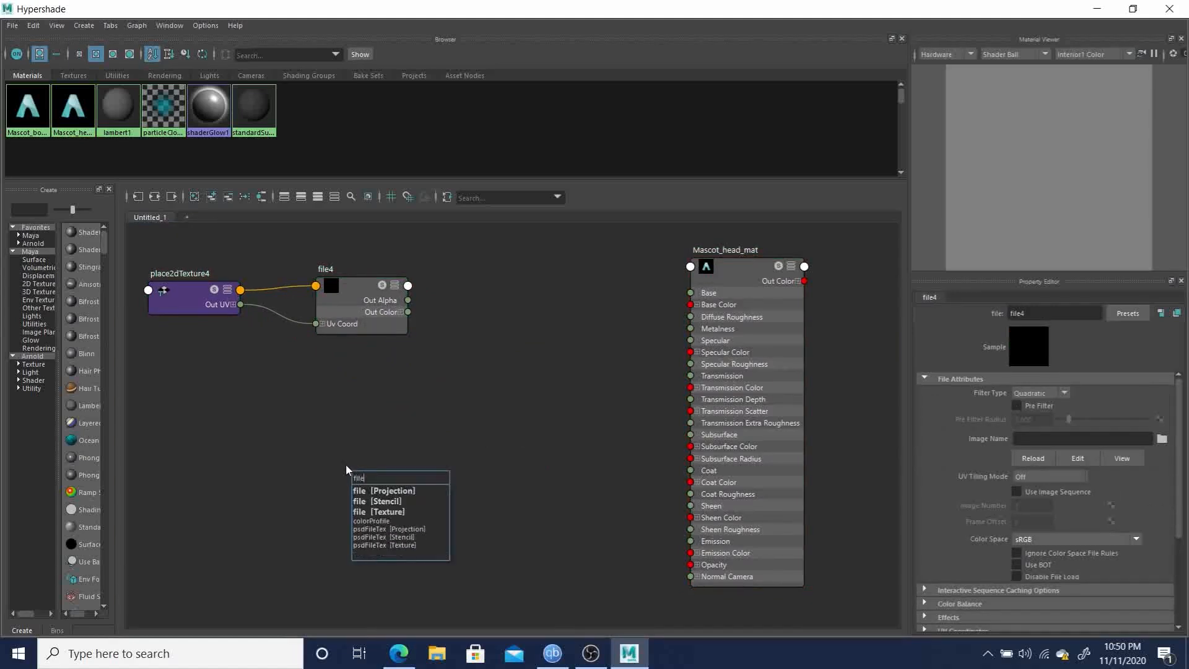
{"action": "left_click", "coordinate": [380, 512]}
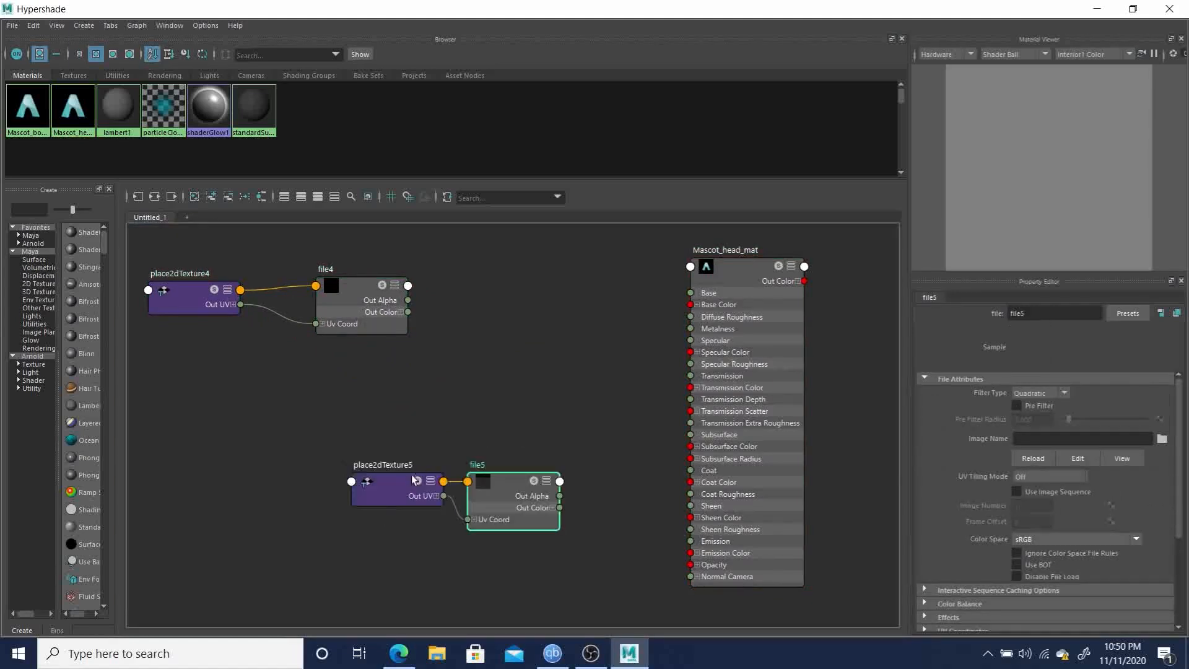
{"action": "left_click_drag", "start_coordinate": [414, 480], "coordinate": [217, 371]}
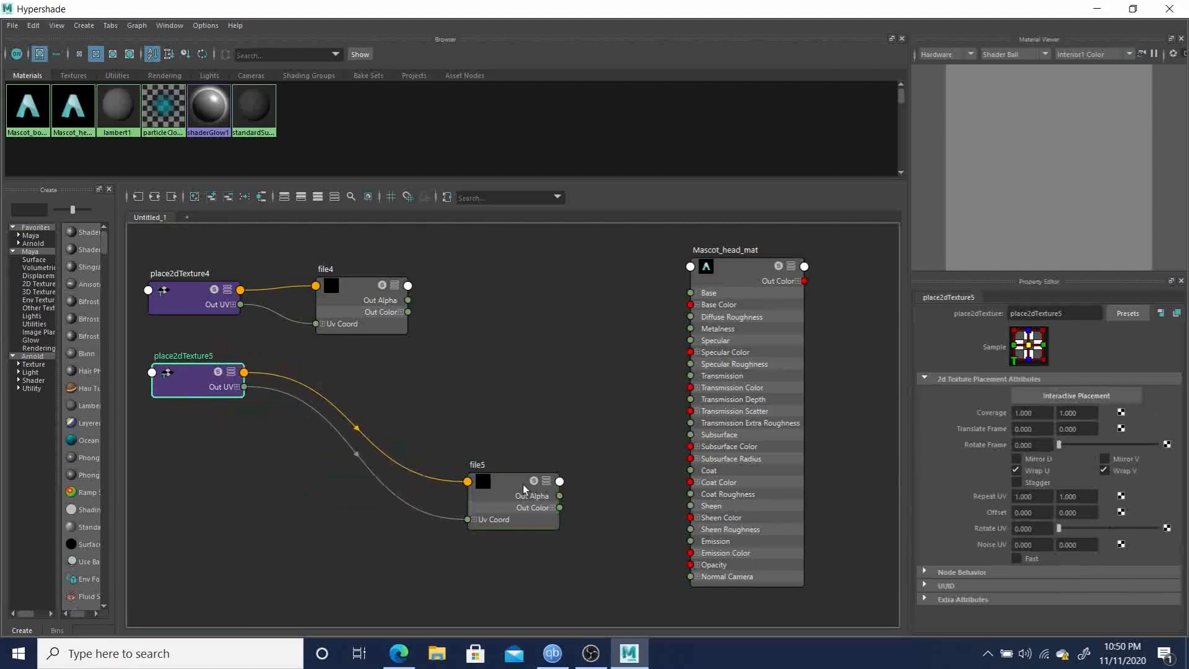
{"action": "left_click_drag", "start_coordinate": [523, 489], "coordinate": [360, 387]}
Step: Create an aiMultiply node and place it between the two file nodes and Mascot_head_mat
{"action": "left_click", "coordinate": [540, 507]}
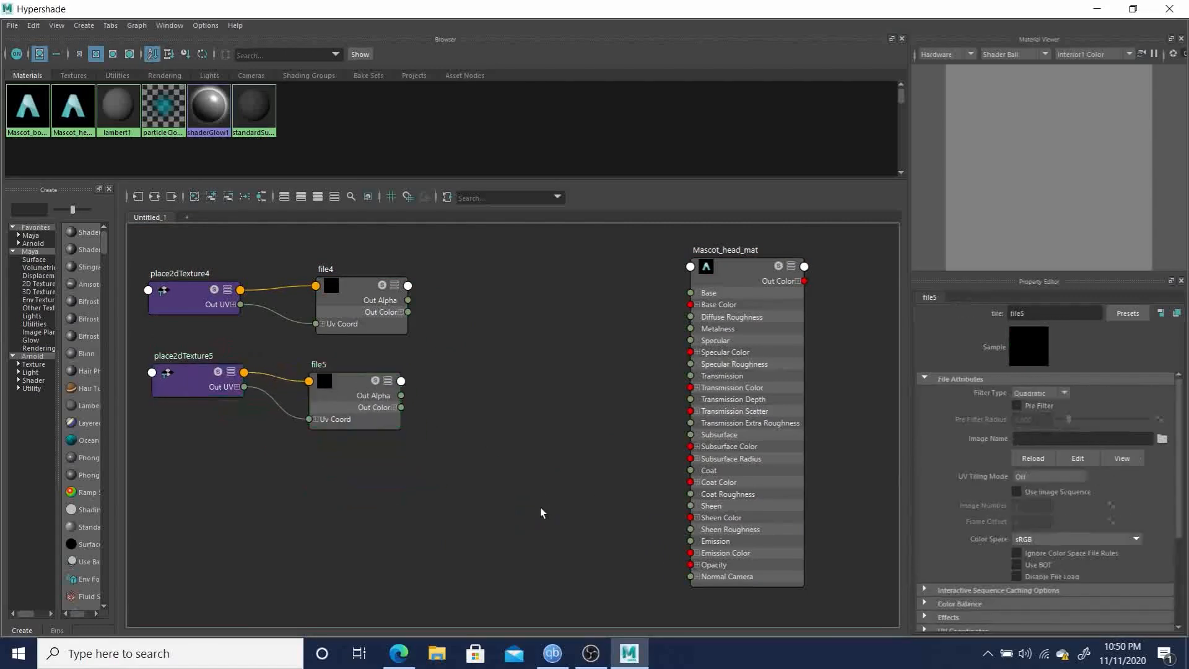
{"action": "key", "text": "Tab"}
{"action": "type", "text": "ai"}
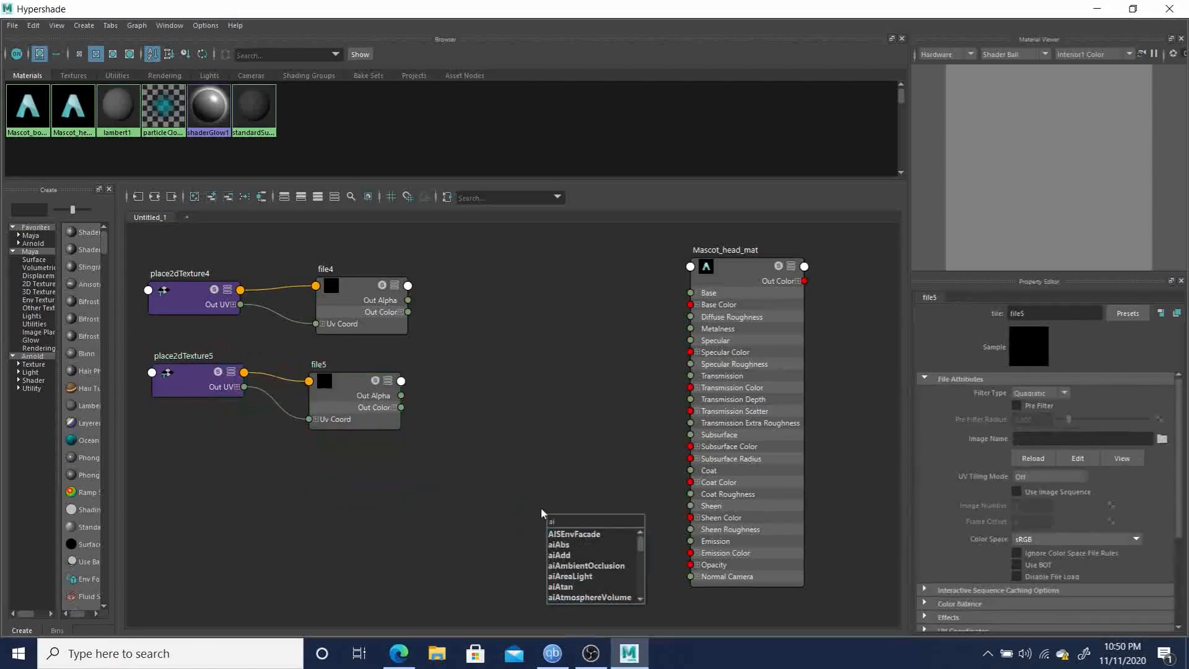
{"action": "type", "text": "Mul"}
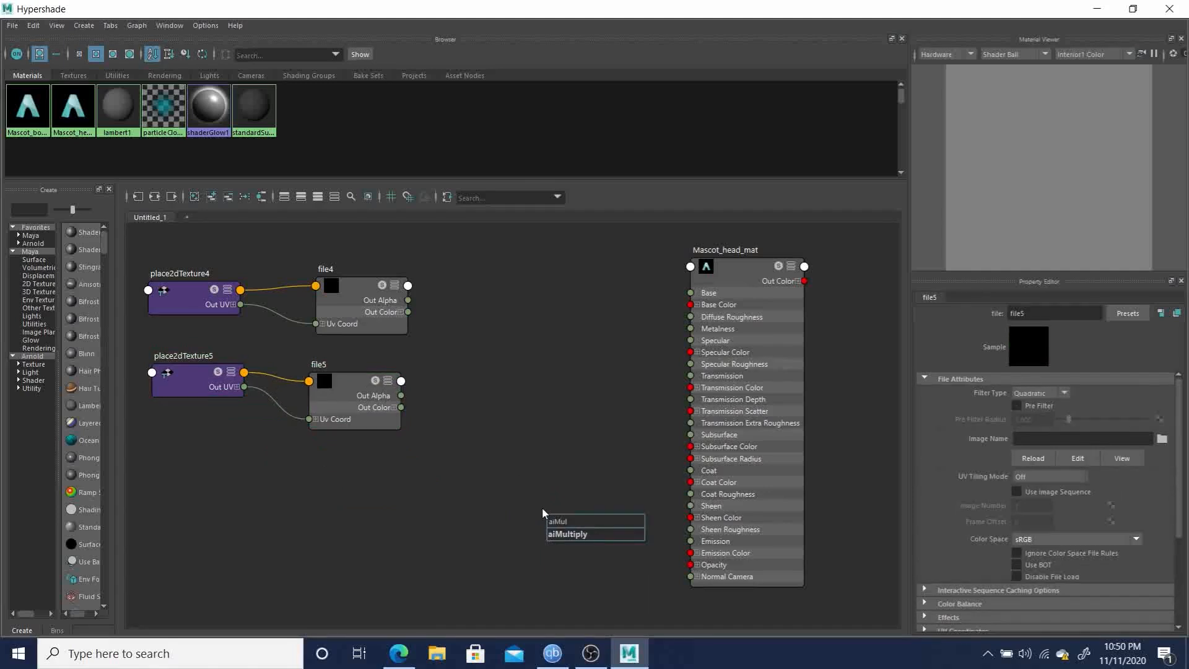
{"action": "left_click", "coordinate": [565, 534]}
{"action": "left_click_drag", "start_coordinate": [583, 515], "coordinate": [524, 330]}
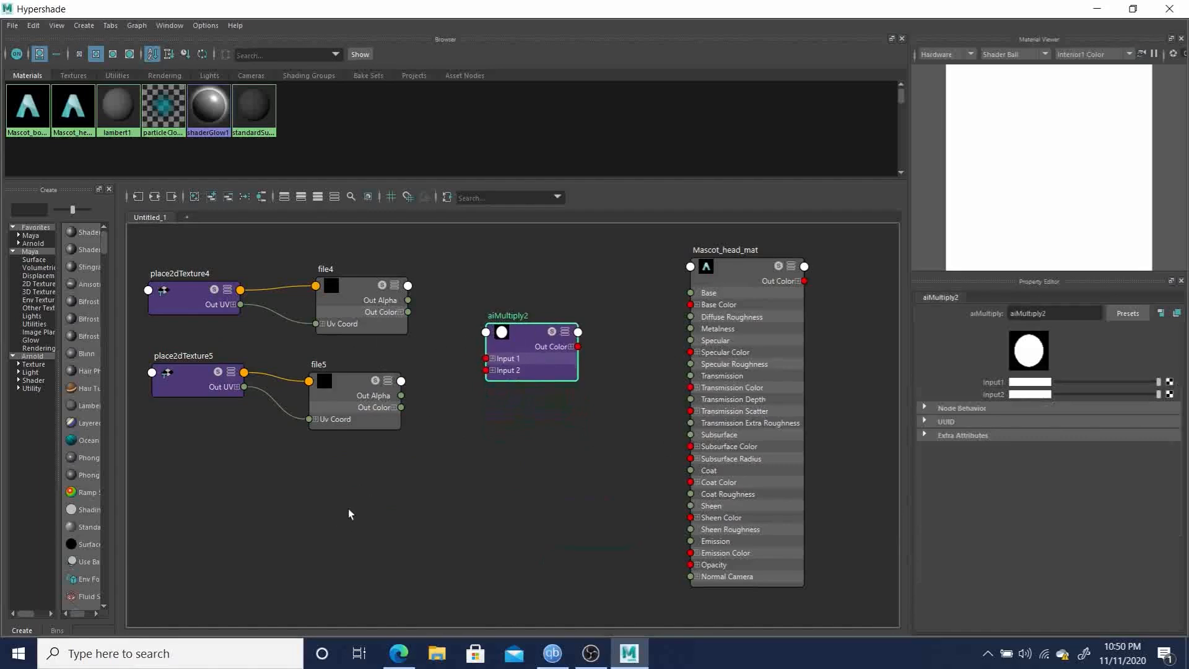
{"action": "left_click", "coordinate": [399, 504]}
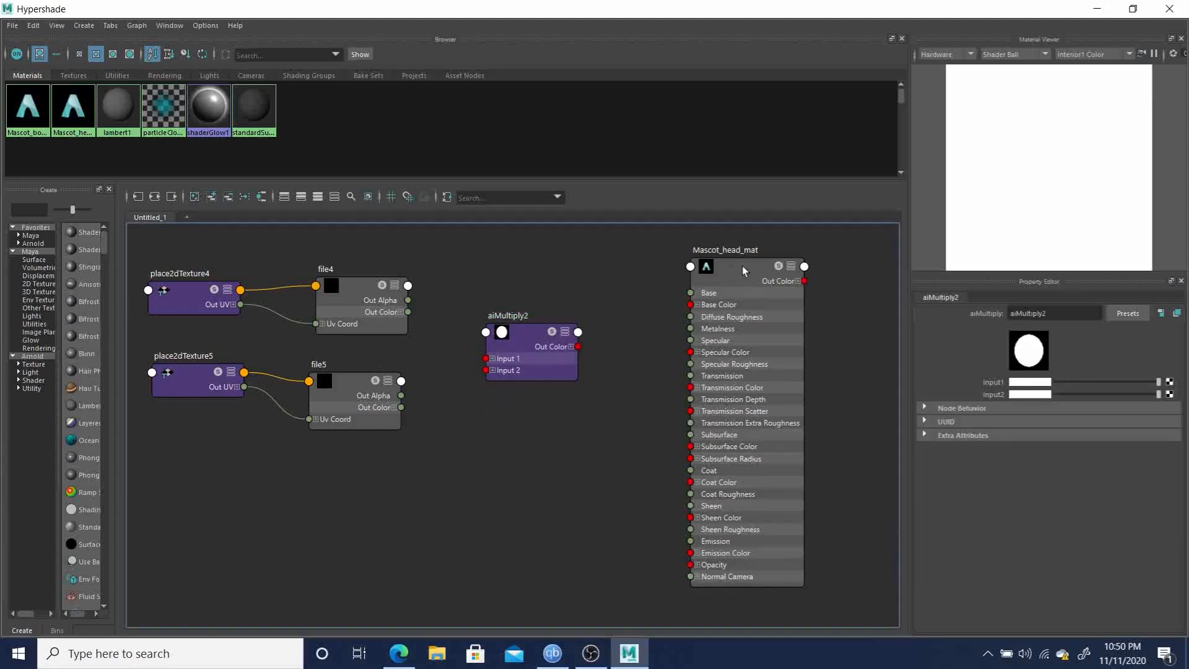
Step: Load Mascot_head_mat_Color.png from the CleanMaps folder as file4's image
{"action": "left_click", "coordinate": [350, 294]}
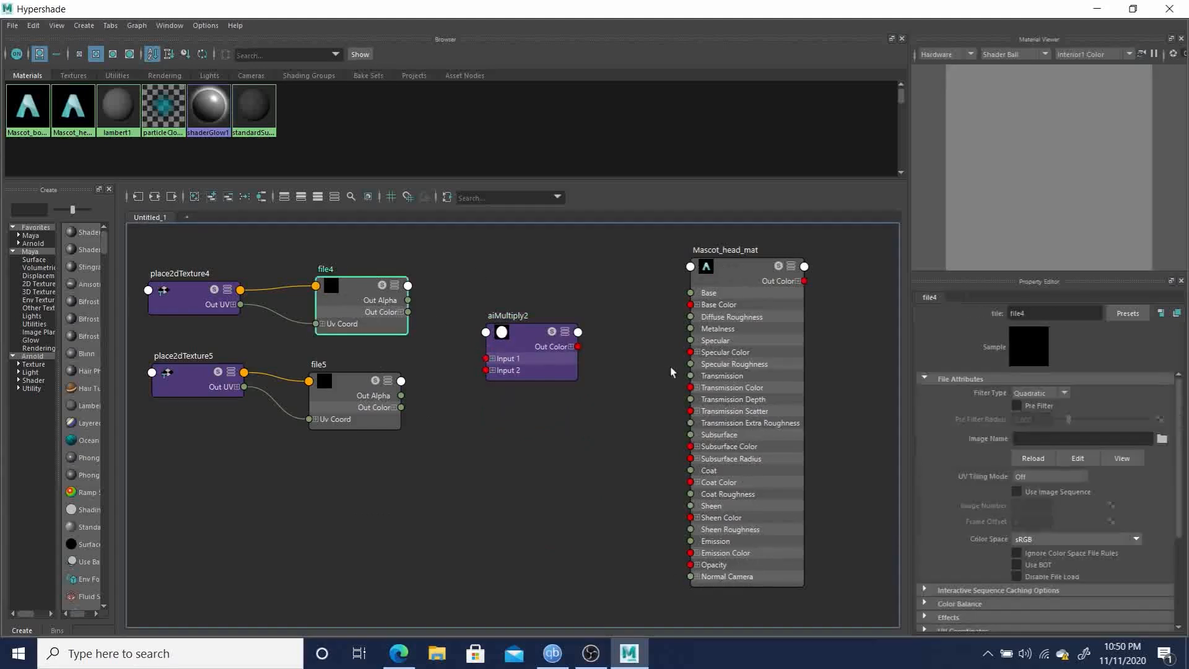
{"action": "left_click", "coordinate": [1161, 438]}
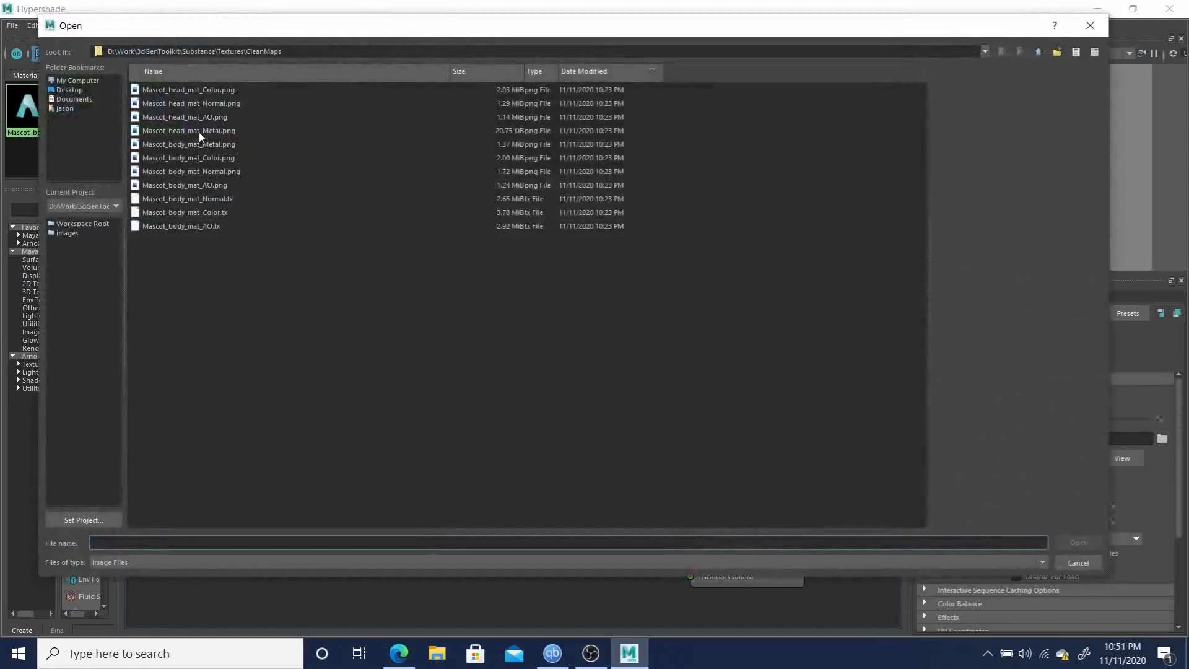
{"action": "left_click", "coordinate": [193, 90]}
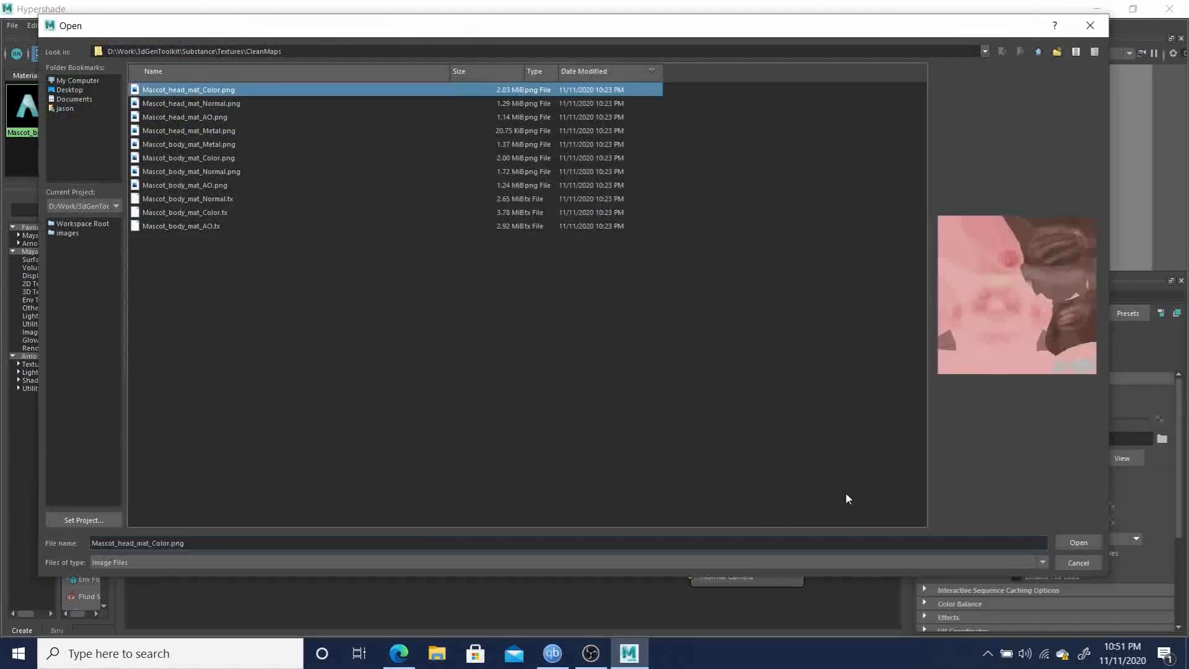
{"action": "left_click", "coordinate": [1078, 543]}
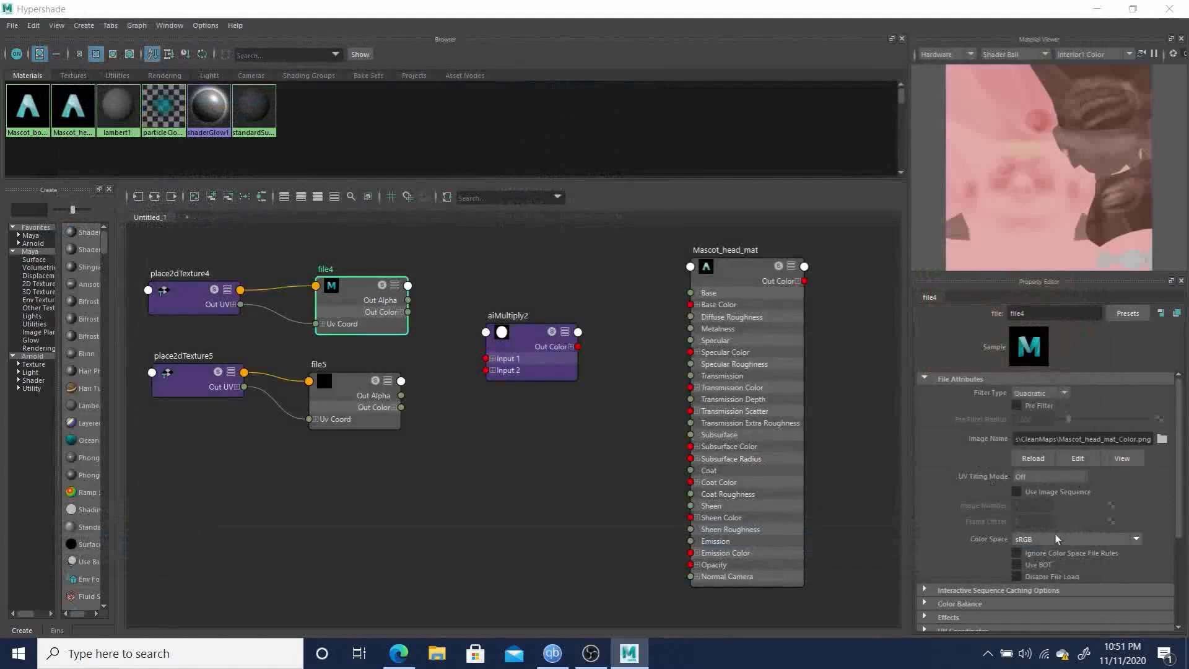
Step: Load Mascot_head_mat_AO.png from the CleanMaps folder as file5's image
{"action": "left_click", "coordinate": [346, 380]}
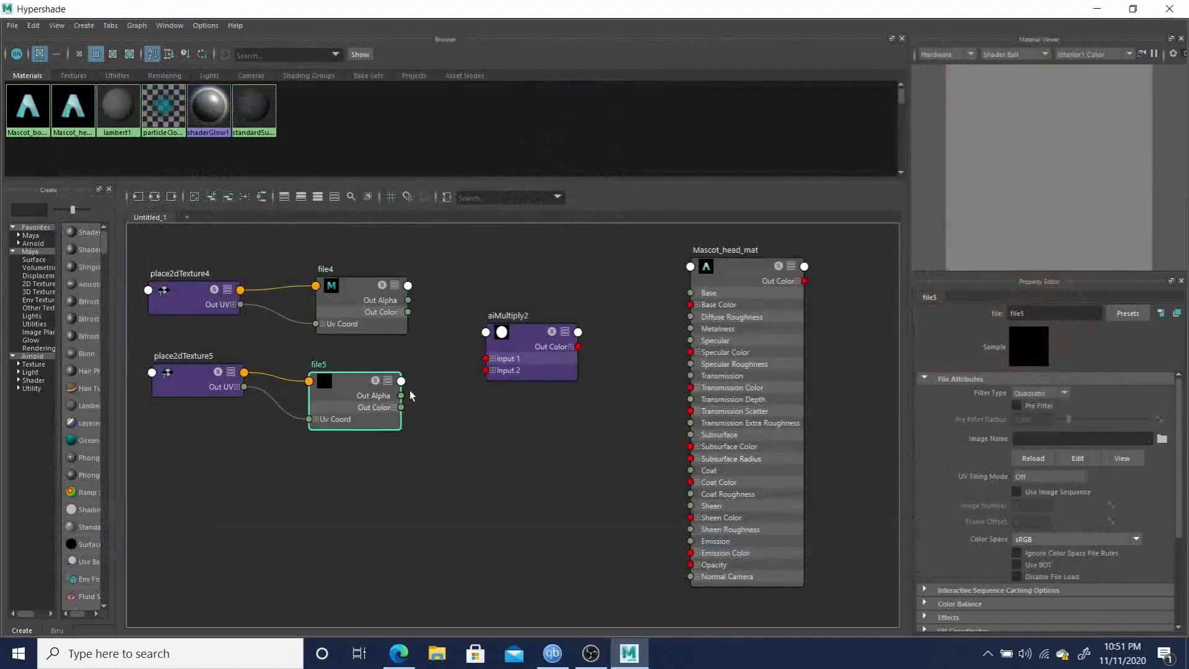
{"action": "left_click", "coordinate": [1161, 438]}
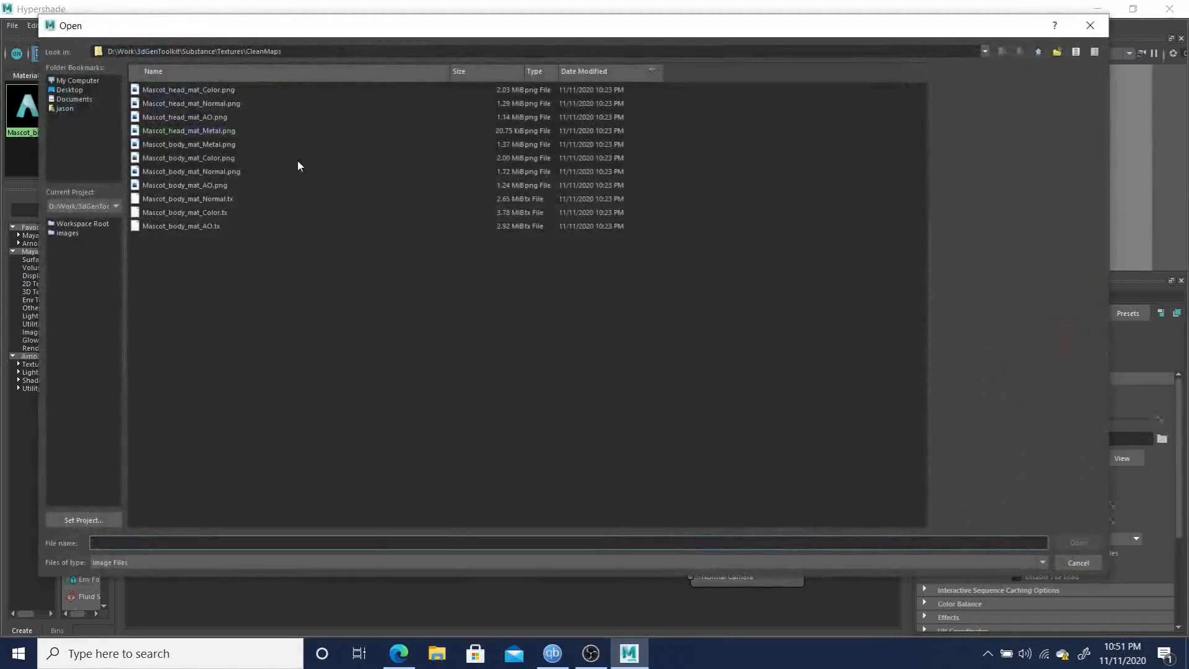
{"action": "left_click", "coordinate": [190, 119]}
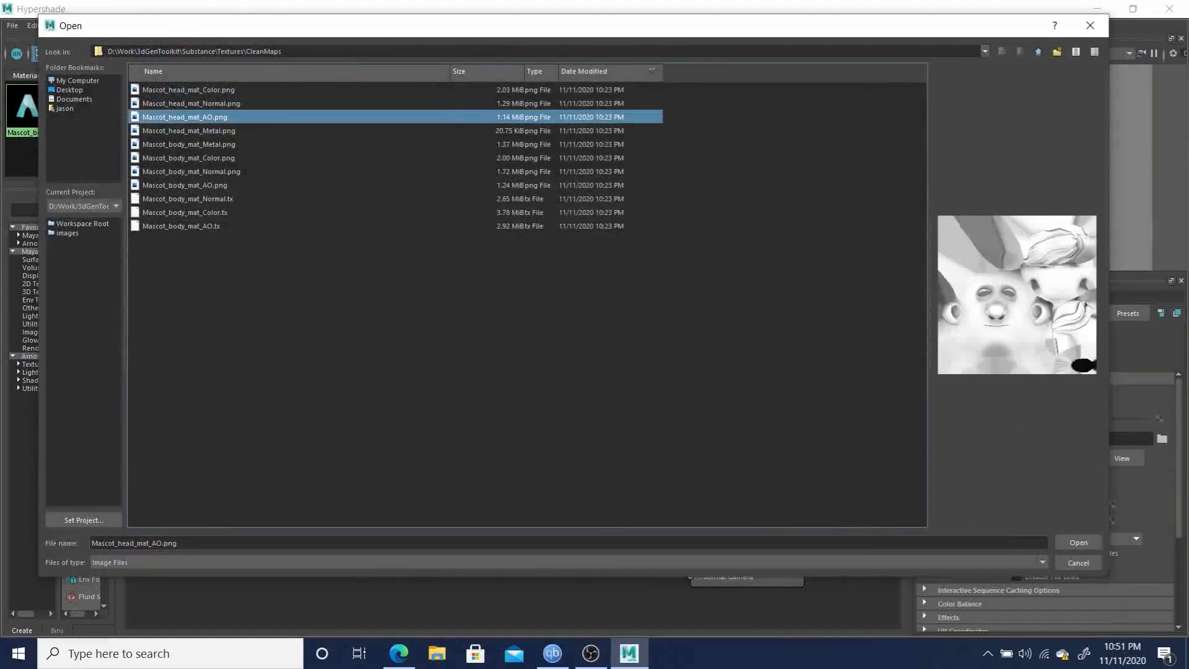
{"action": "left_click", "coordinate": [1079, 542]}
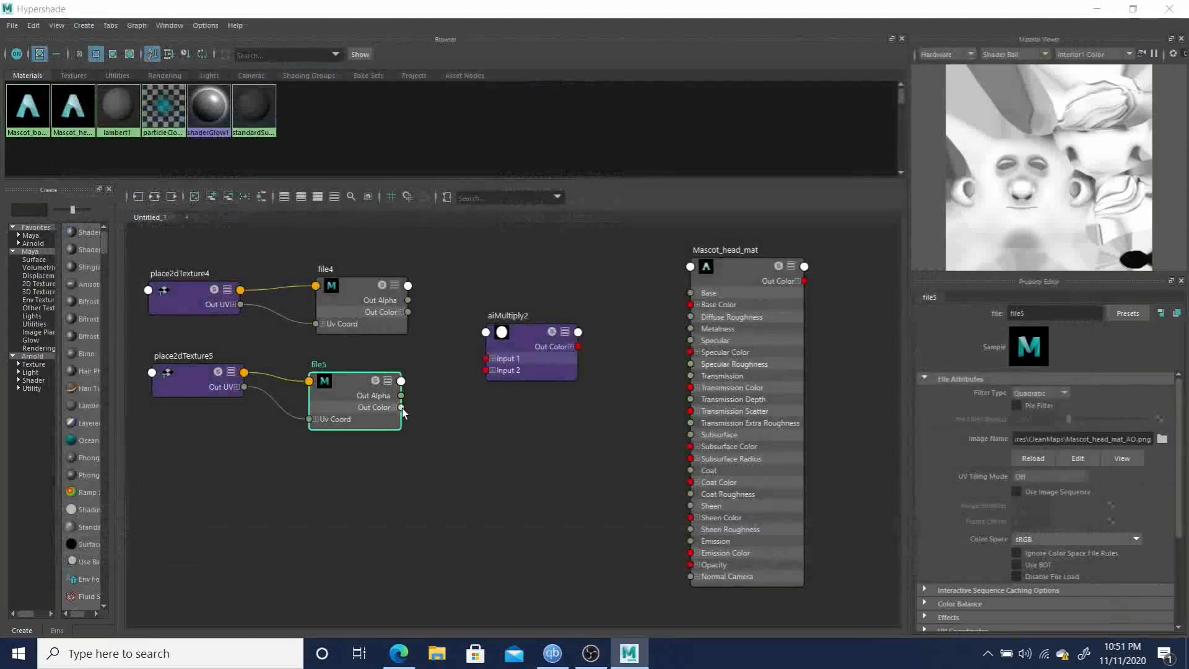
Step: Connect file5's Out Color to aiMultiply2's Input 2, file4's to Input 1, and aiMultiply2's Out Color to Mascot_head_mat's Base Color
{"action": "left_click_drag", "start_coordinate": [402, 407], "coordinate": [485, 370]}
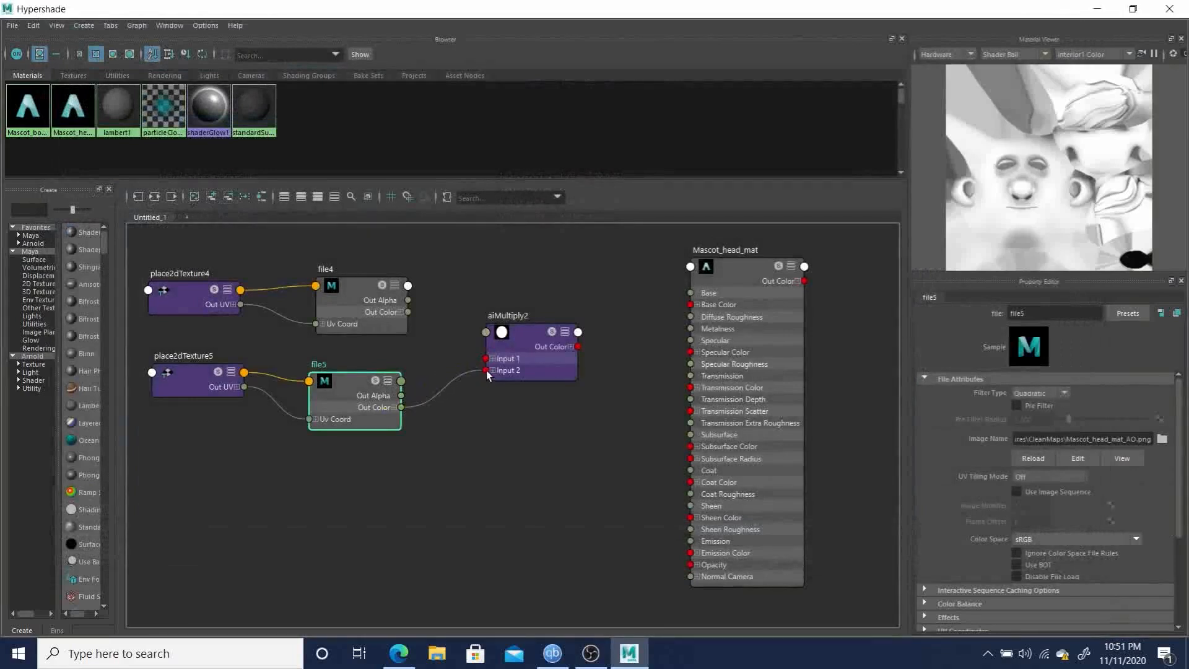
{"action": "left_click_drag", "start_coordinate": [407, 311], "coordinate": [486, 358]}
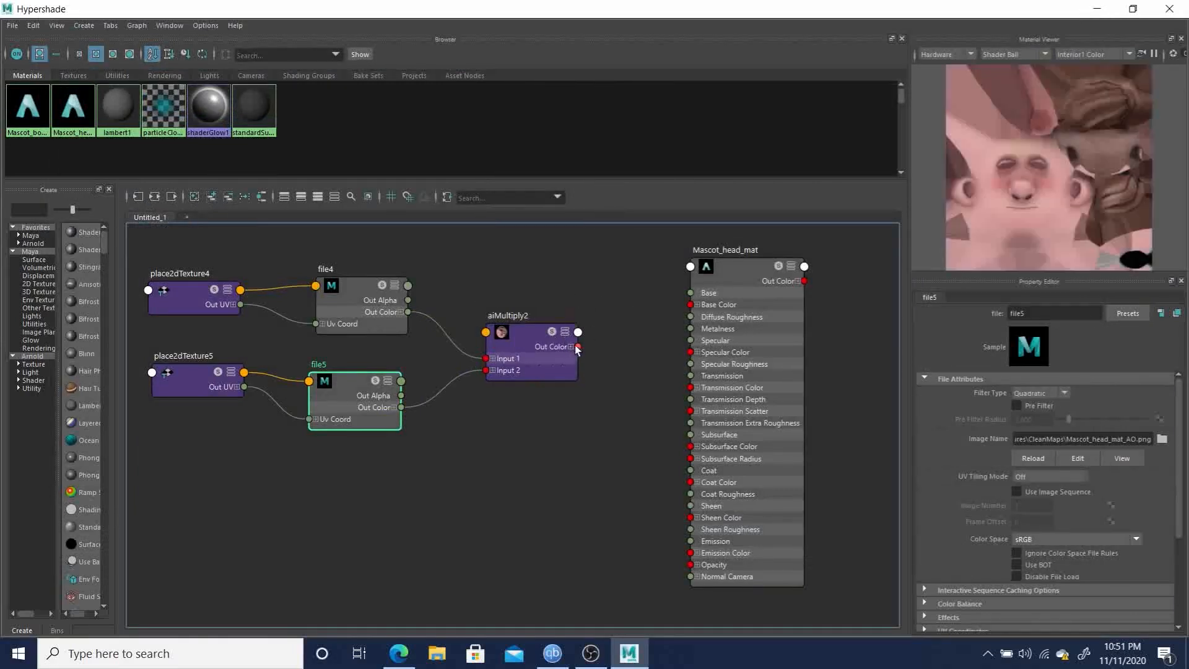
{"action": "left_click_drag", "start_coordinate": [578, 348], "coordinate": [703, 326]}
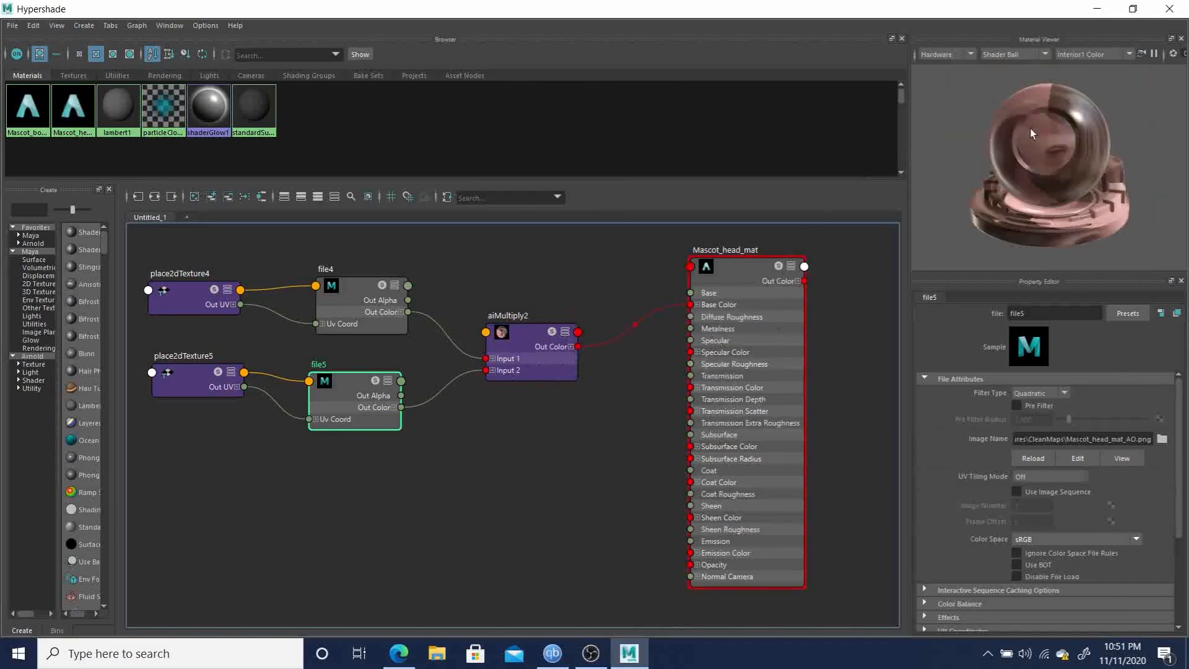
Step: Add a file texture as Mascot_head_mat's bump mapping, with bump2d2 used as Tangent Space Normals and both Flip R and Flip G Channel off
{"action": "left_click", "coordinate": [741, 265]}
{"action": "scroll", "coordinate": [1087, 585], "scroll_direction": "down", "scroll_amount": 3}
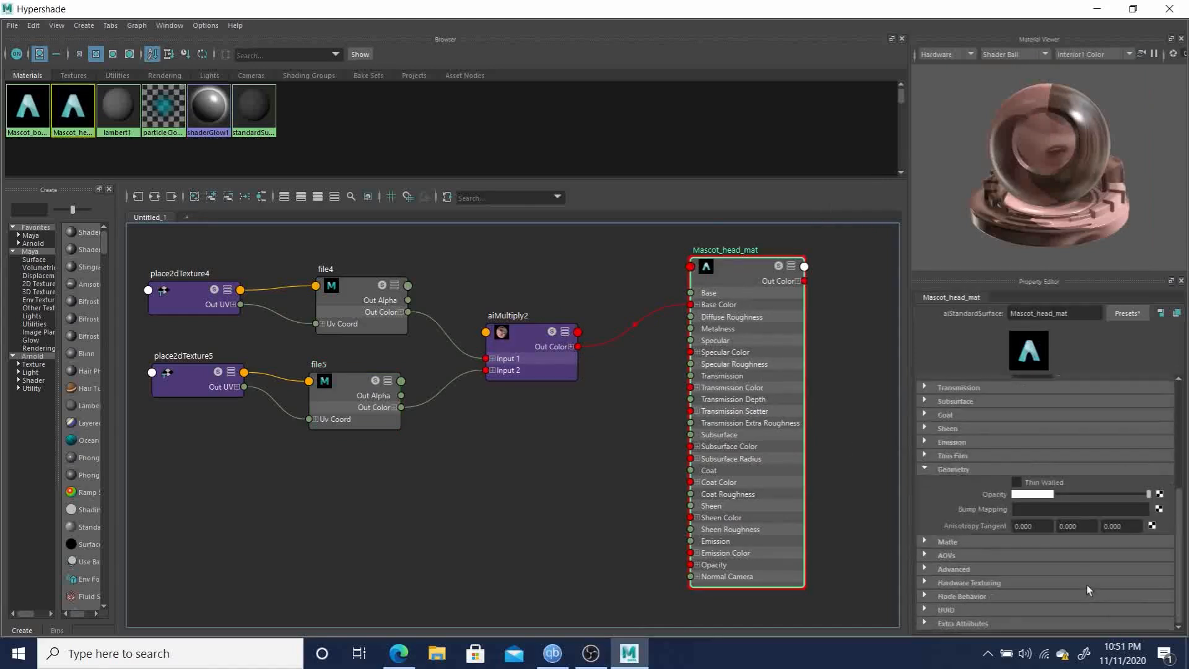
{"action": "left_click", "coordinate": [1158, 509]}
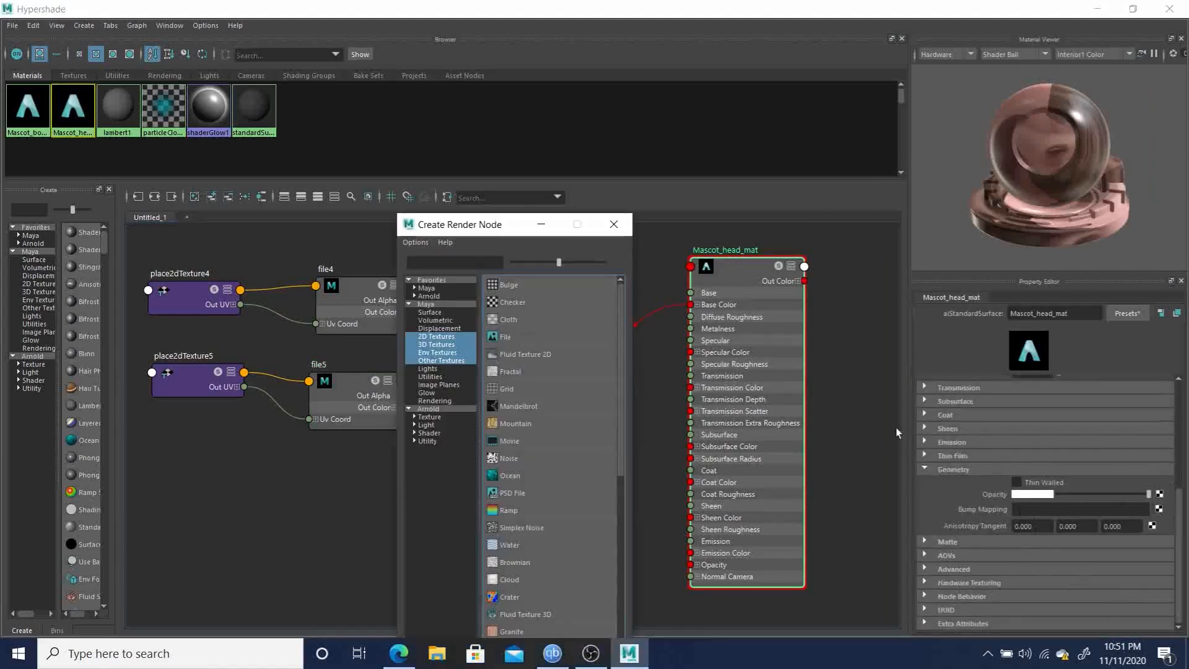
{"action": "left_click", "coordinate": [511, 337]}
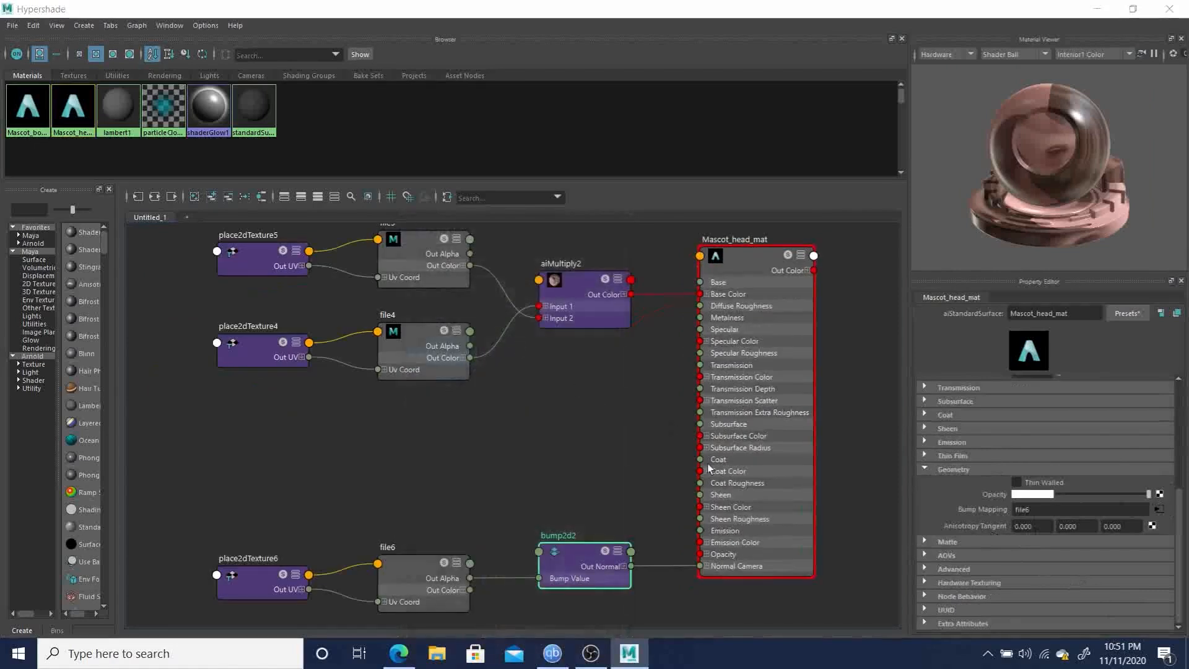
{"action": "left_click", "coordinate": [1049, 469]}
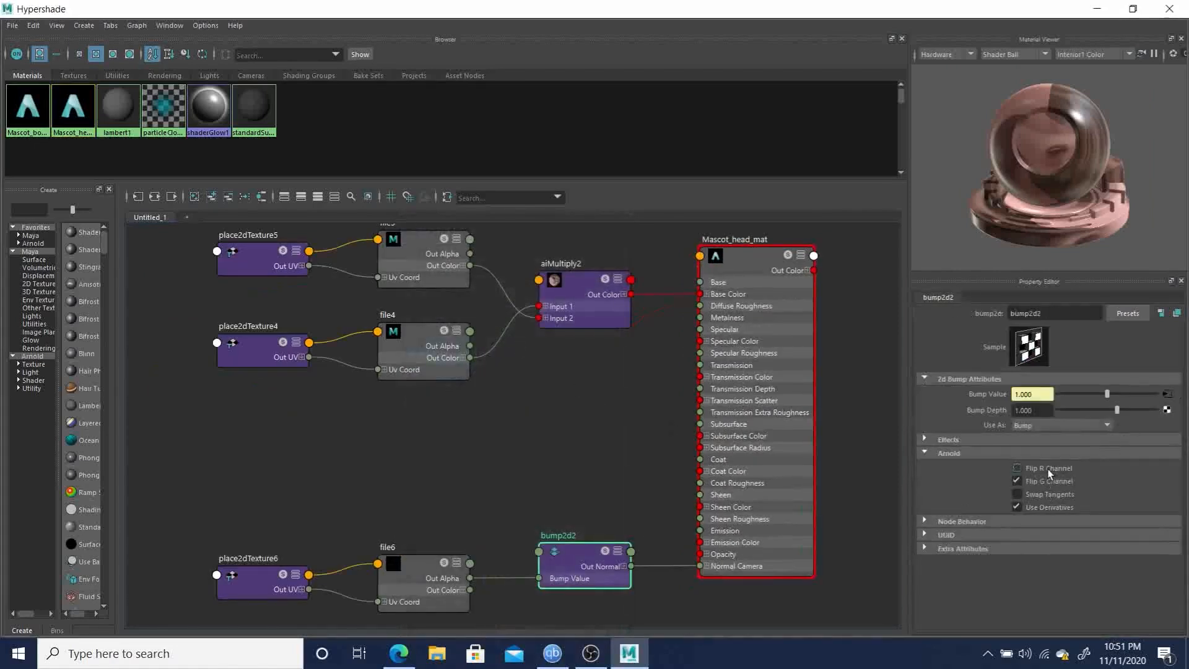
{"action": "left_click", "coordinate": [1068, 426]}
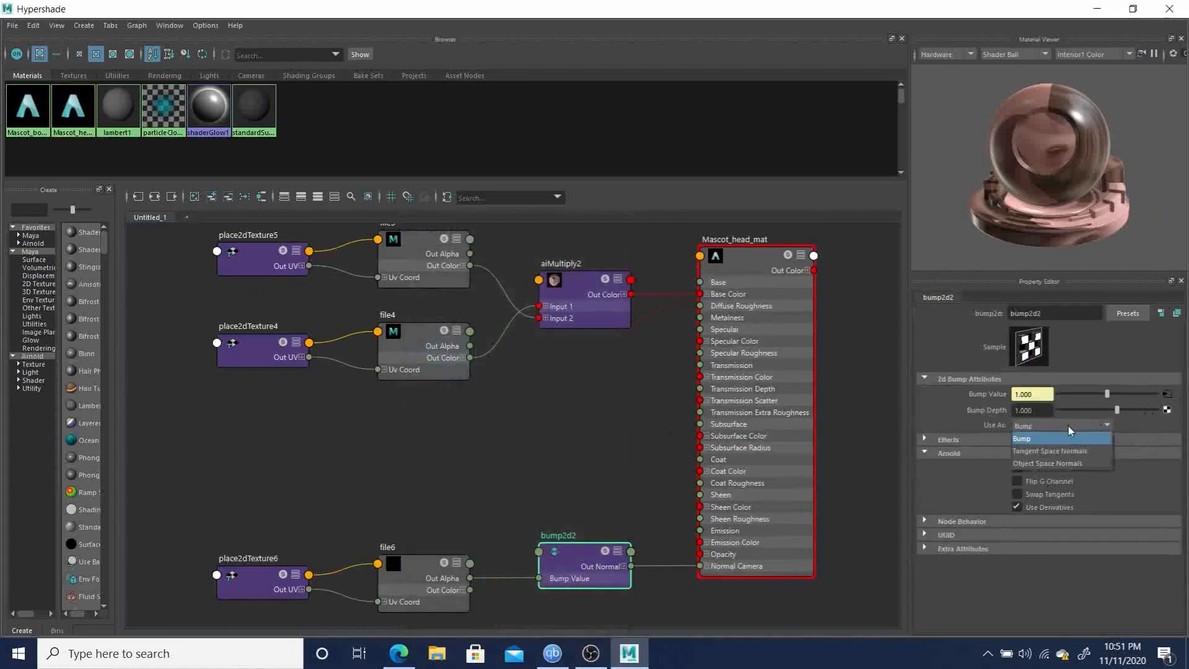
{"action": "left_click", "coordinate": [1077, 437]}
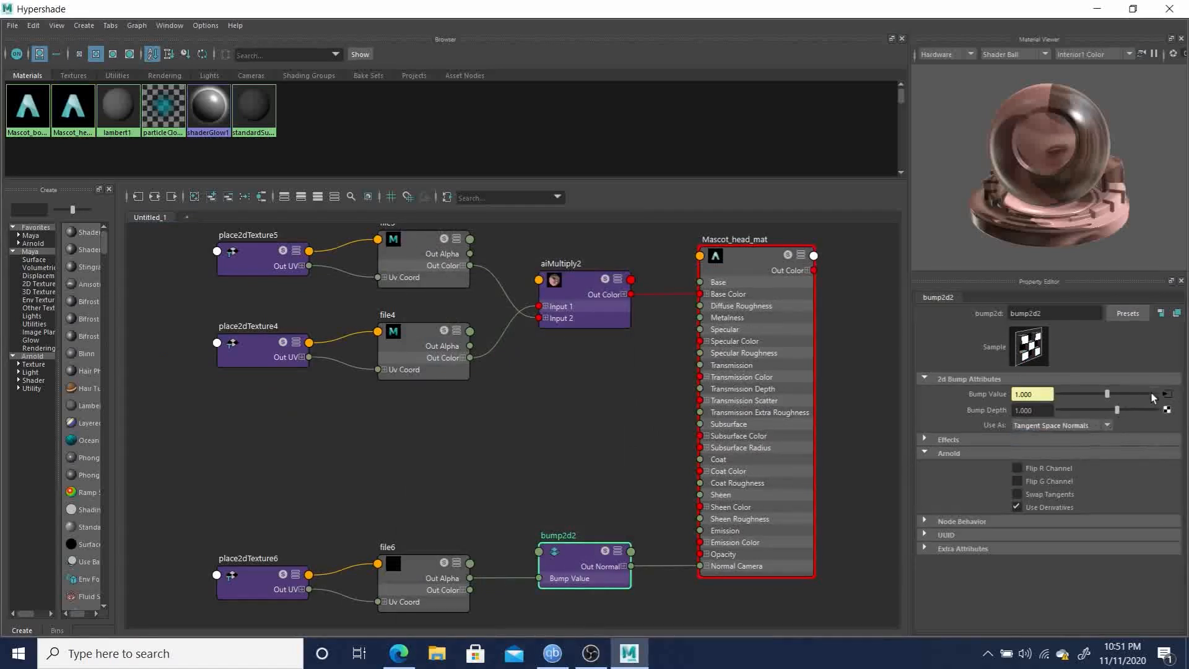
Step: Load Mascot_head_mat_Normal.png from the CleanMaps folder as file6's image
{"action": "left_click", "coordinate": [1166, 394]}
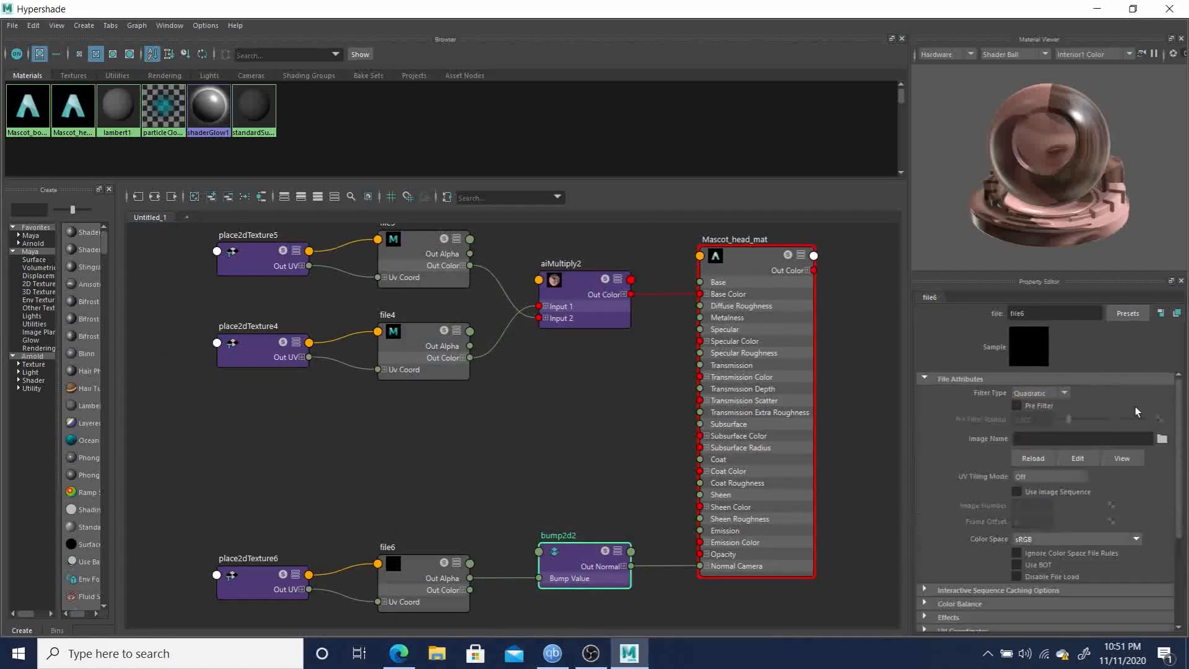
{"action": "left_click", "coordinate": [1161, 439]}
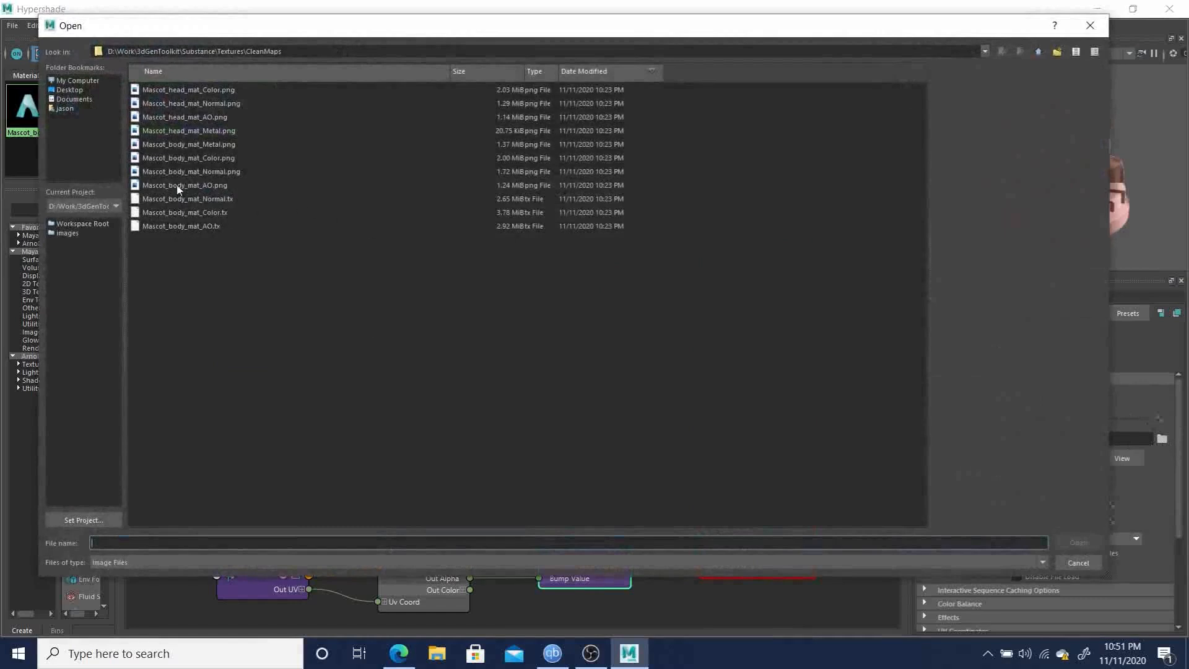
{"action": "left_click", "coordinate": [190, 104]}
{"action": "left_click", "coordinate": [1076, 542]}
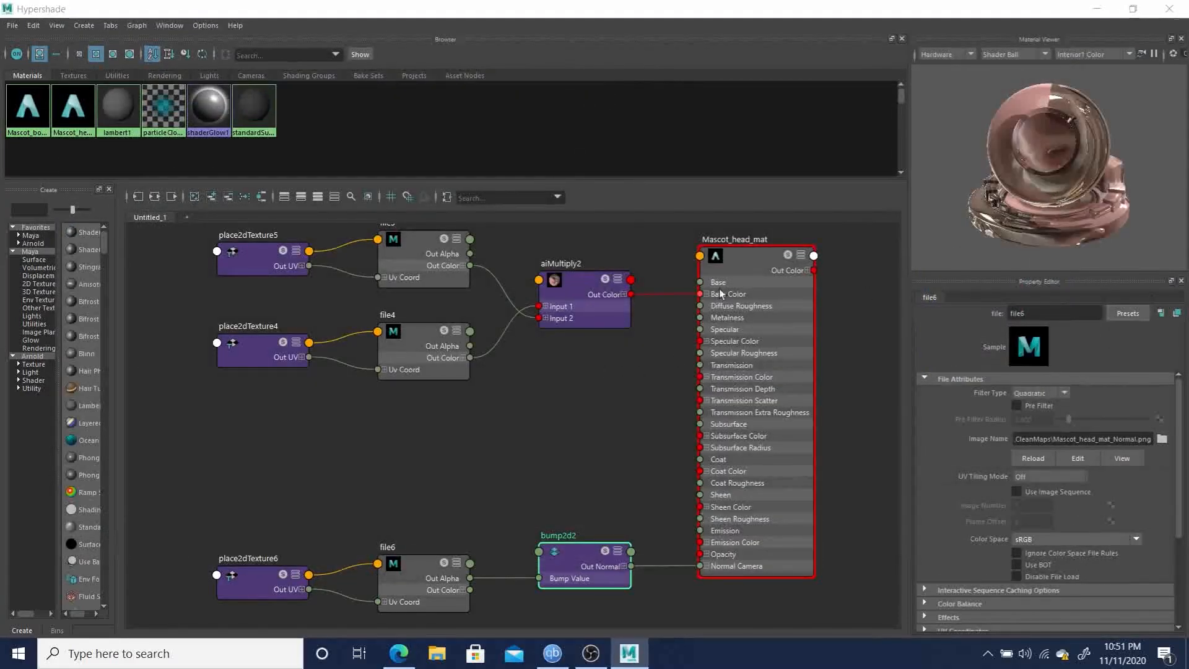
Step: Set Mascot_head_mat's specular weight to 0.2 and slightly darken its specular color
{"action": "left_click", "coordinate": [744, 255]}
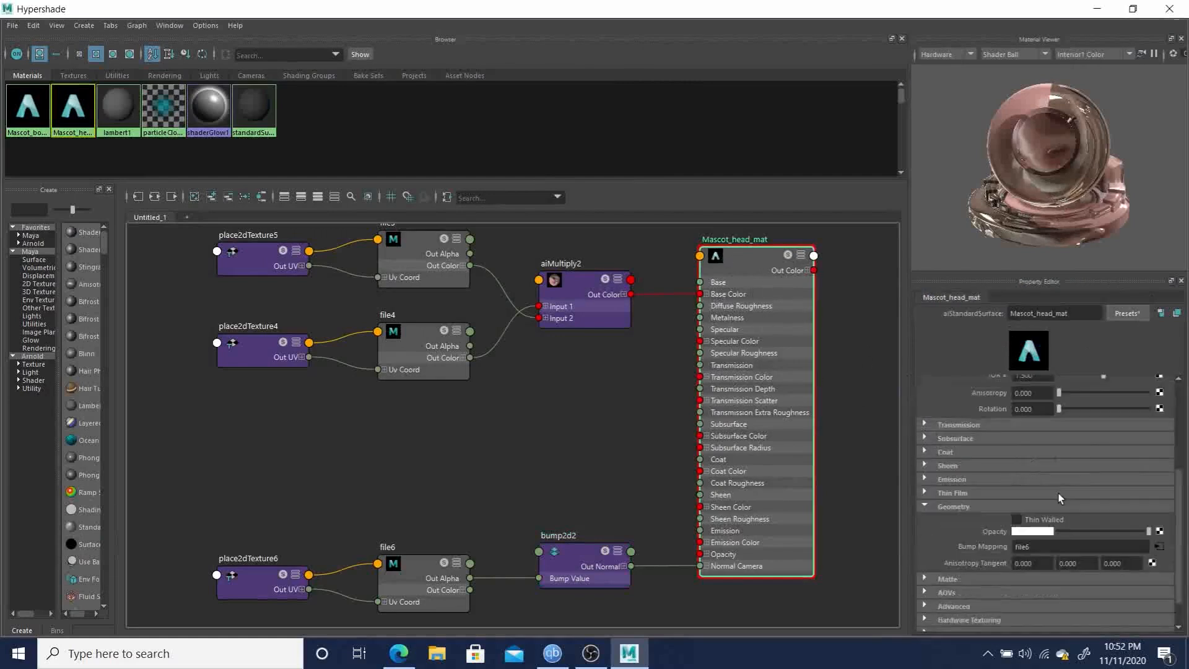
{"action": "double_click", "coordinate": [1031, 491]}
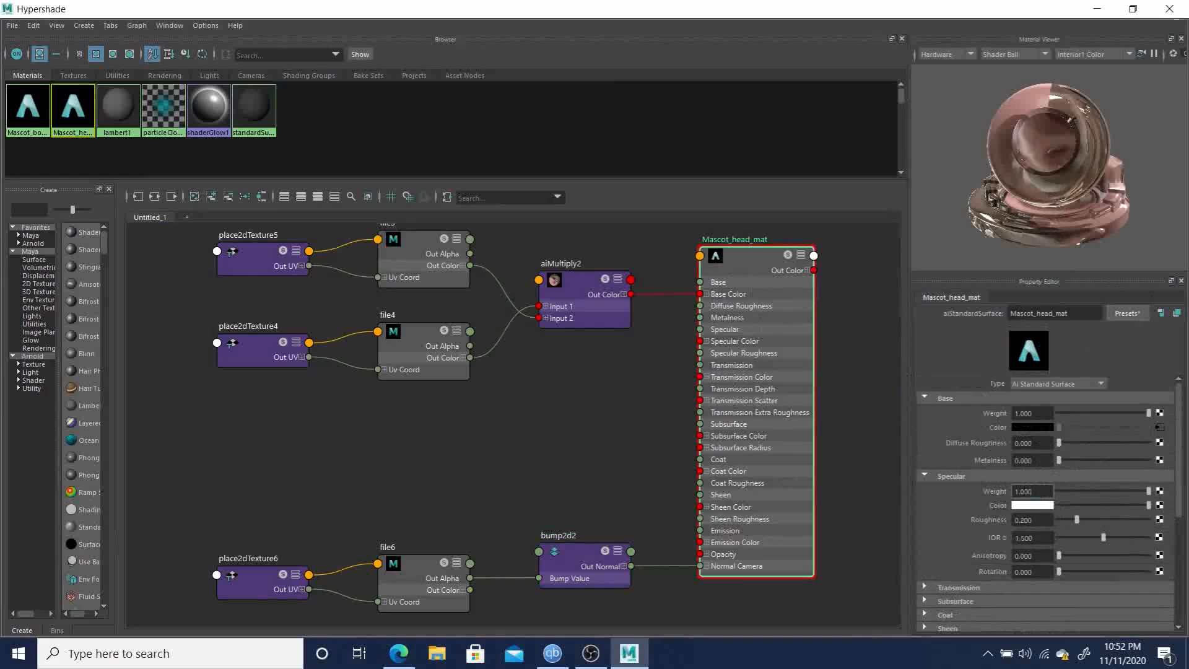
{"action": "type", "text": ".1"}
{"action": "key", "text": "Return"}
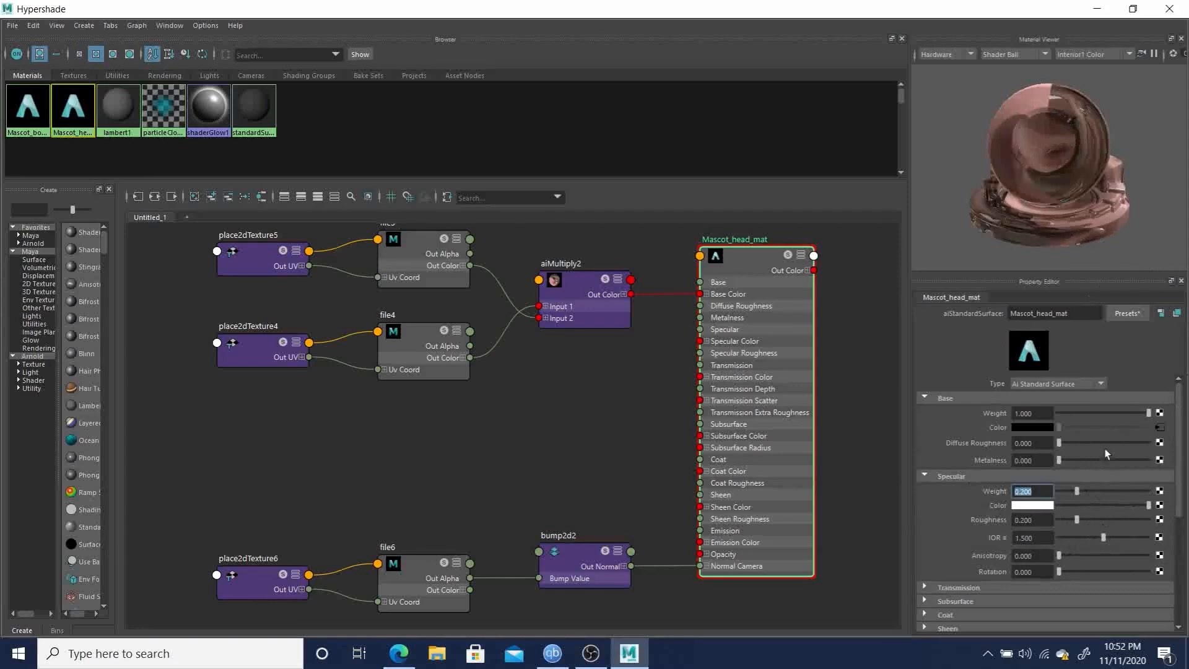
{"action": "left_click_drag", "start_coordinate": [1142, 503], "coordinate": [1130, 504]}
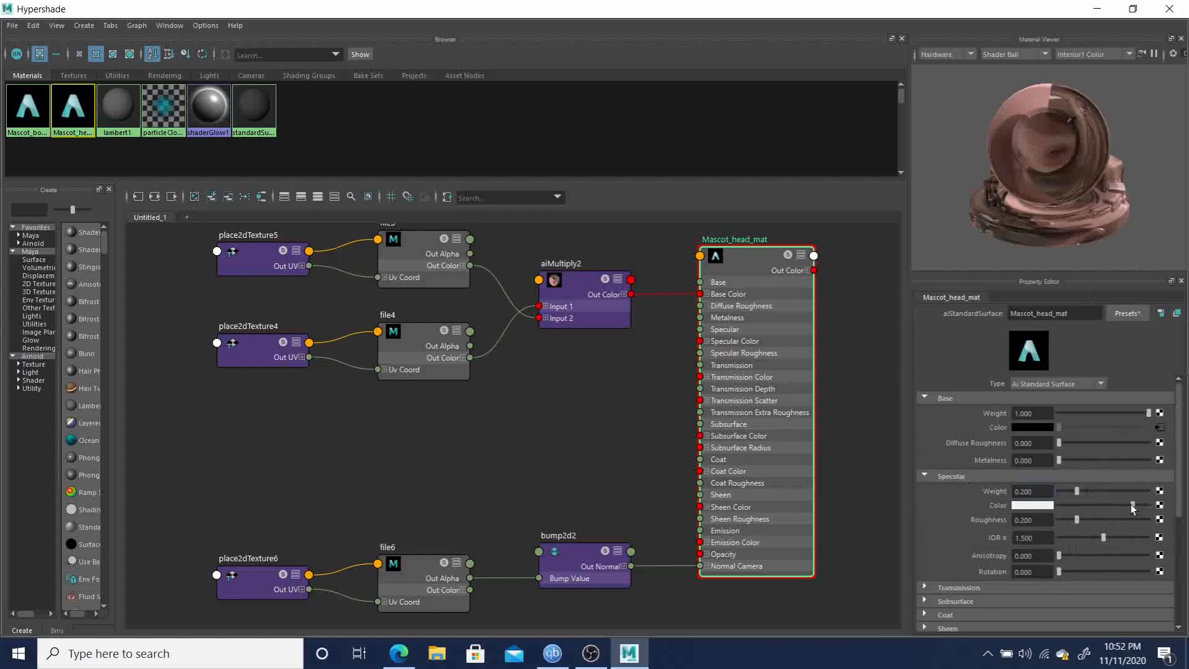
Step: Return to the main Maya viewport and examine the mascot's head, torso and full figure from several angles
{"action": "left_click", "coordinate": [1105, 10]}
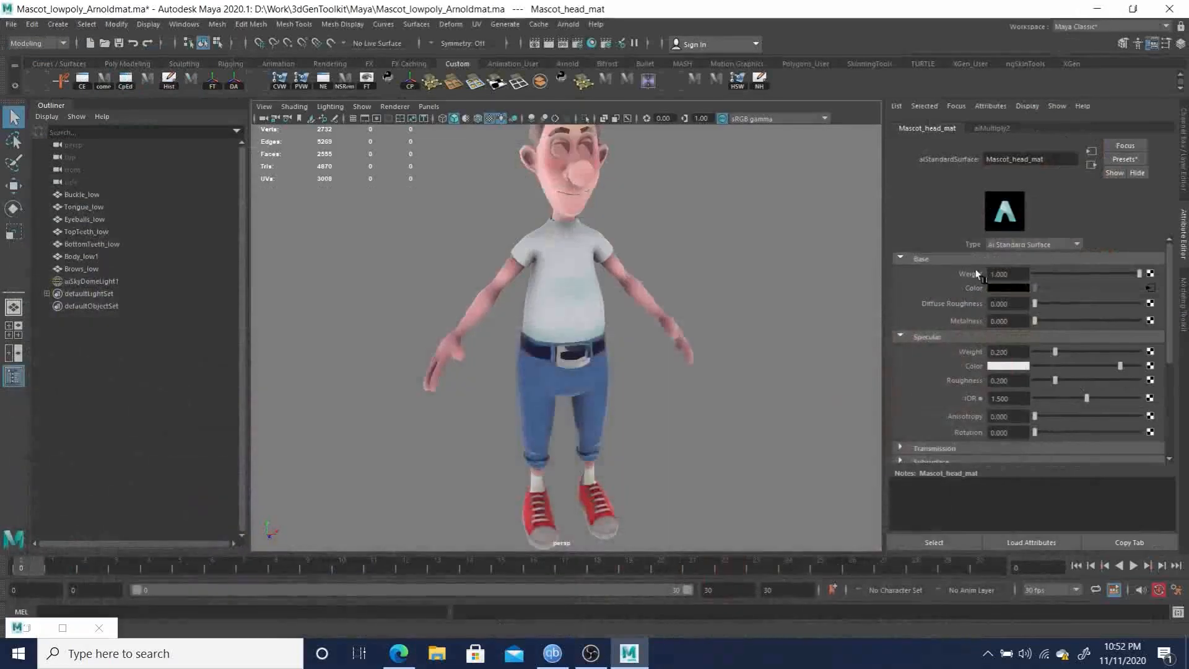
{"action": "left_click_drag", "start_coordinate": [750, 351], "coordinate": [590, 287], "text": "alt"}
{"action": "middle_click_drag", "start_coordinate": [590, 287], "coordinate": [595, 340], "text": "alt"}
{"action": "right_click_drag", "start_coordinate": [594, 340], "coordinate": [660, 343], "text": "alt"}
{"action": "left_click_drag", "start_coordinate": [660, 342], "coordinate": [735, 348], "text": "alt"}
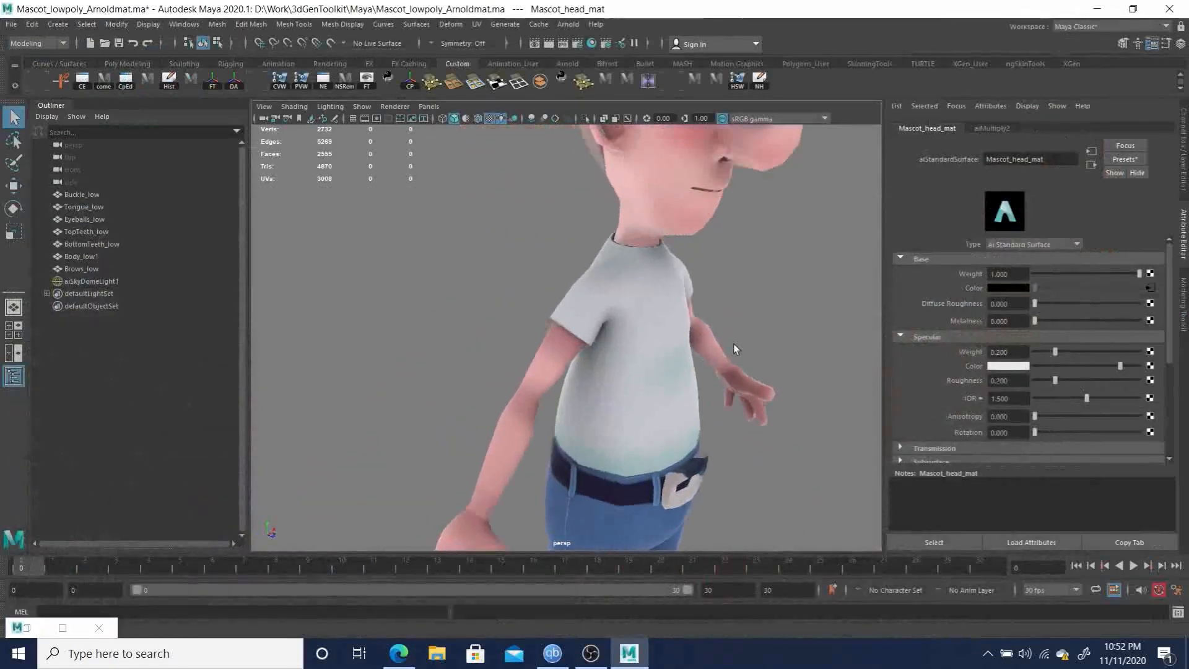
{"action": "middle_click_drag", "start_coordinate": [688, 247], "coordinate": [642, 361], "text": "alt"}
{"action": "left_click_drag", "start_coordinate": [642, 361], "coordinate": [584, 345], "text": "alt"}
{"action": "right_click_drag", "start_coordinate": [584, 345], "coordinate": [545, 365], "text": "alt"}
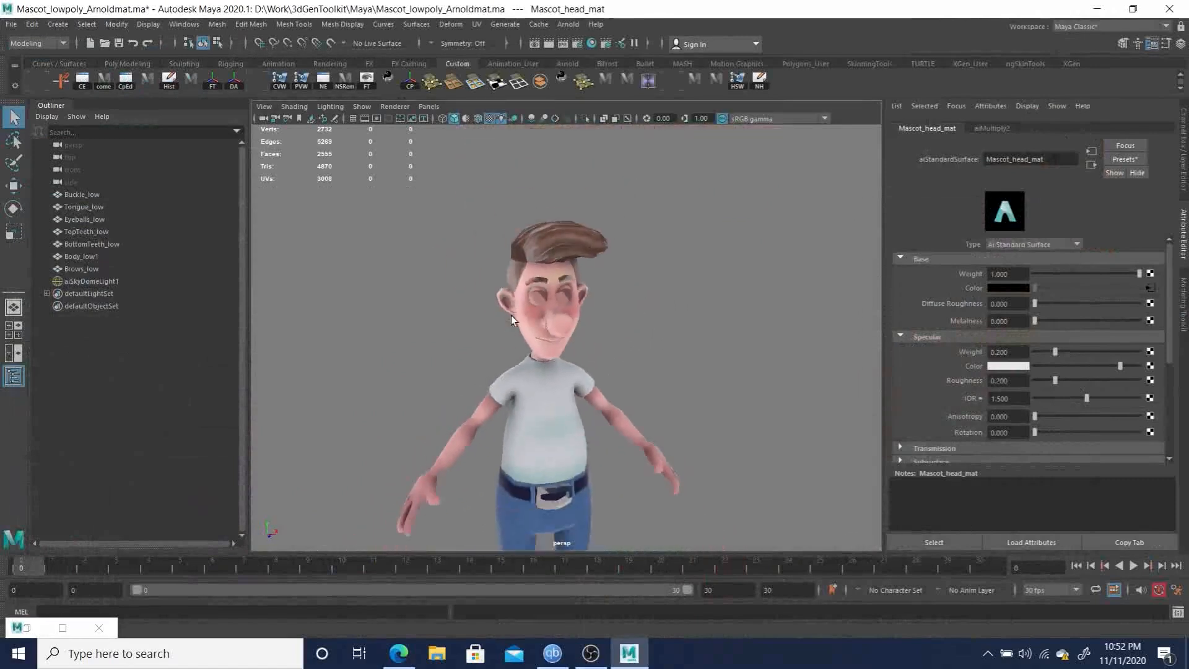
{"action": "middle_click_drag", "start_coordinate": [625, 378], "coordinate": [637, 278], "text": "alt"}
{"action": "right_click_drag", "start_coordinate": [637, 278], "coordinate": [549, 326], "text": "alt"}
{"action": "mouse_move", "coordinate": [582, 354]}
{"action": "left_mouse_down", "text": "alt"}
{"action": "mouse_move", "coordinate": [454, 353]}
{"action": "mouse_move", "coordinate": [466, 375]}
{"action": "mouse_move", "coordinate": [585, 408]}
{"action": "mouse_move", "coordinate": [637, 411]}
{"action": "mouse_move", "coordinate": [675, 387]}
{"action": "mouse_move", "coordinate": [646, 352]}
{"action": "mouse_move", "coordinate": [562, 366]}
{"action": "left_mouse_up", "text": "alt"}
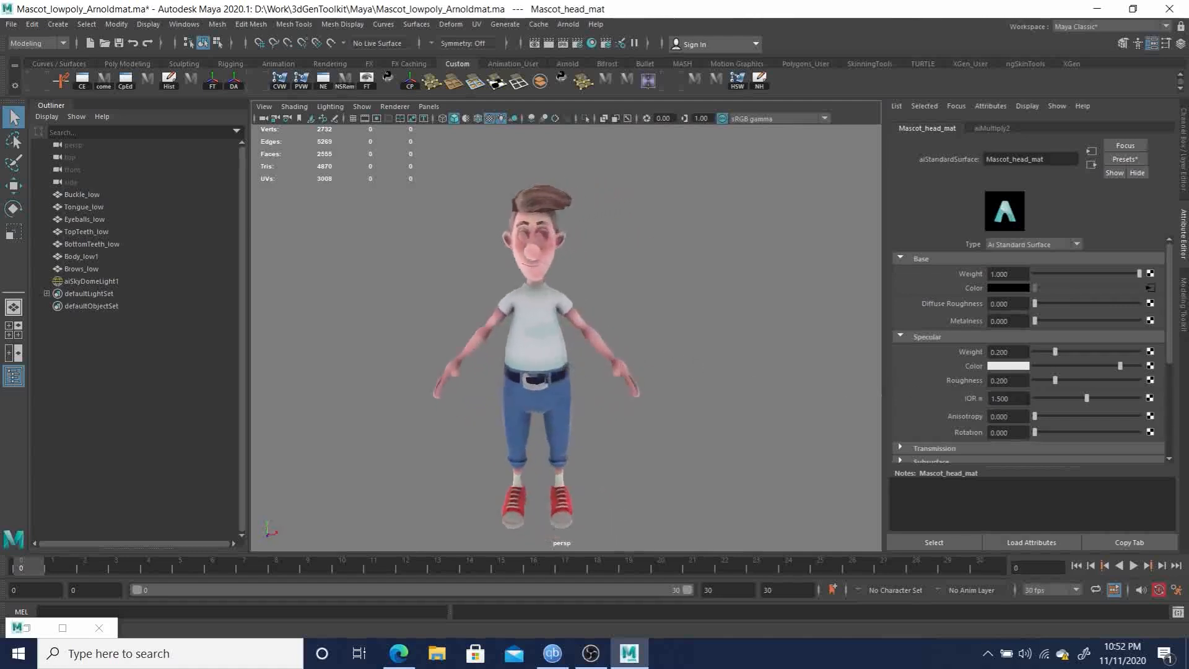
Step: Darken Mascot_head_mat's specular color to a medium gray and reduce its specular weight to 0.12
{"action": "left_click_drag", "start_coordinate": [1102, 369], "coordinate": [923, 365]}
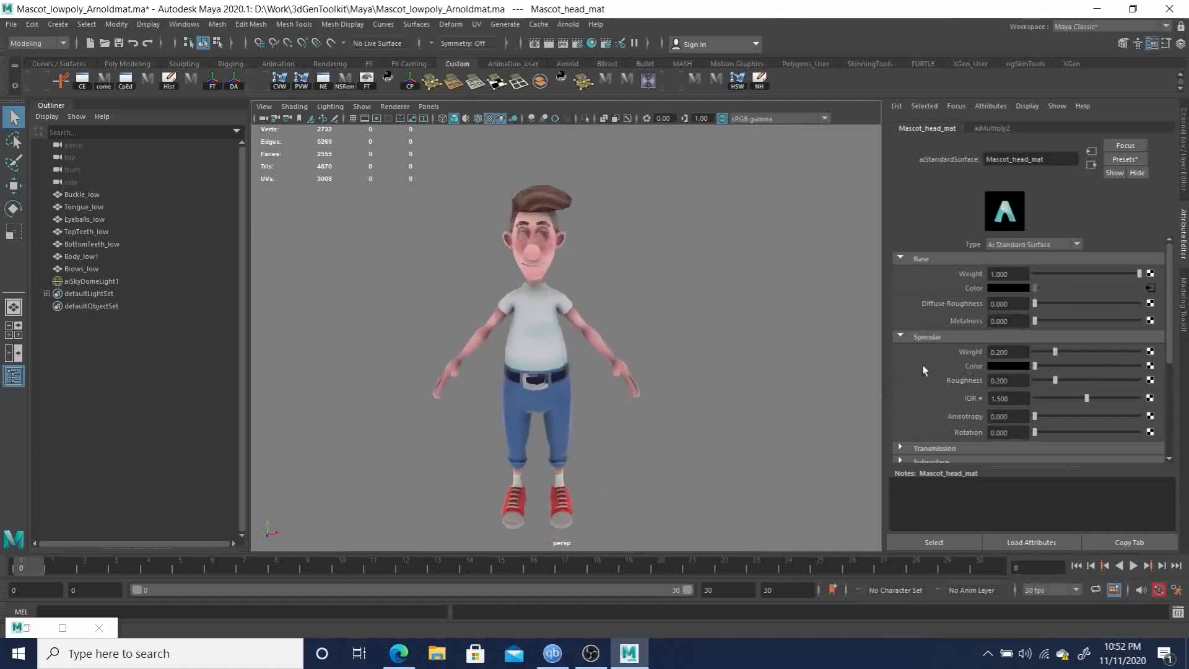
{"action": "mouse_move", "coordinate": [1034, 366]}
{"action": "left_mouse_down"}
{"action": "mouse_move", "coordinate": [1048, 366]}
{"action": "mouse_move", "coordinate": [1023, 353]}
{"action": "left_mouse_up"}
{"action": "mouse_move", "coordinate": [602, 407]}
{"action": "left_mouse_down", "text": "alt"}
{"action": "mouse_move", "coordinate": [696, 416]}
{"action": "mouse_move", "coordinate": [740, 402]}
{"action": "mouse_move", "coordinate": [616, 403]}
{"action": "left_mouse_up", "text": "alt"}
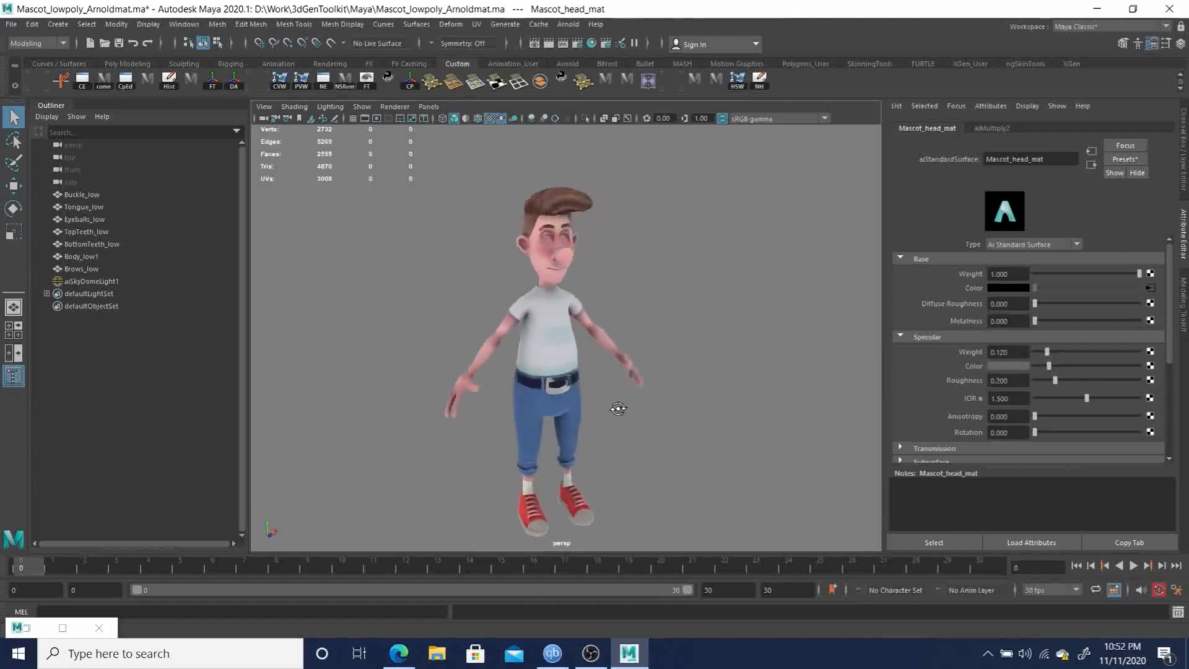
Step: Center the full mascot in the perspective view and render it in the Arnold RenderView
{"action": "middle_click_drag", "start_coordinate": [602, 403], "coordinate": [629, 364], "text": "alt"}
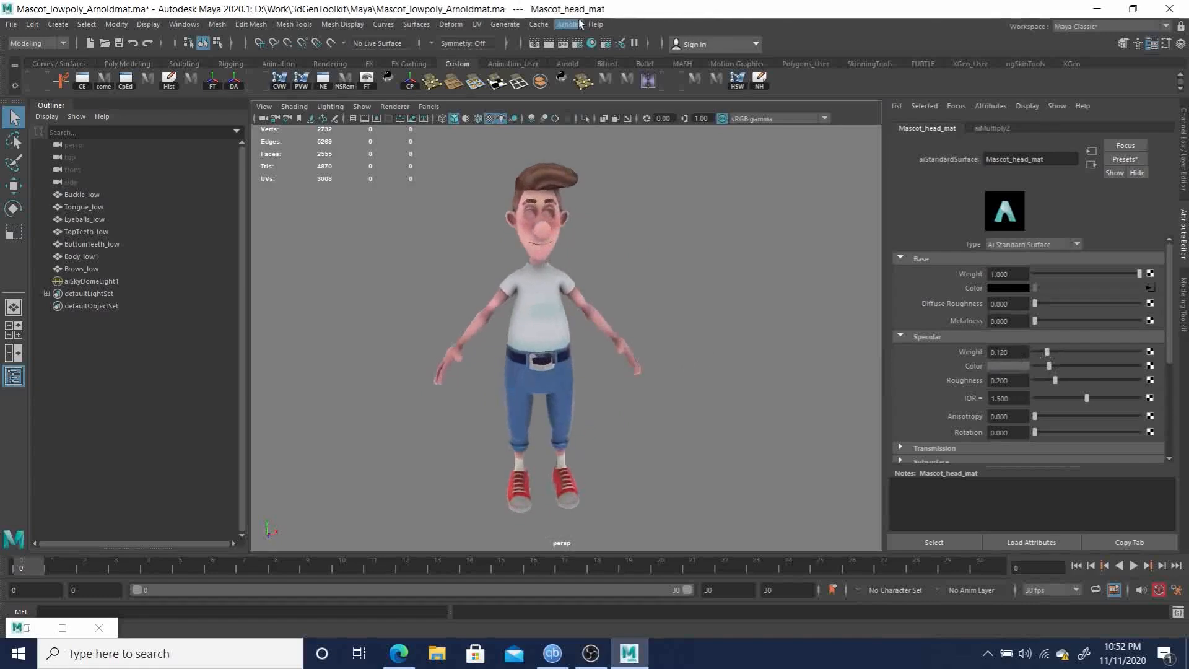
{"action": "left_click", "coordinate": [567, 24]}
{"action": "left_click", "coordinate": [585, 60]}
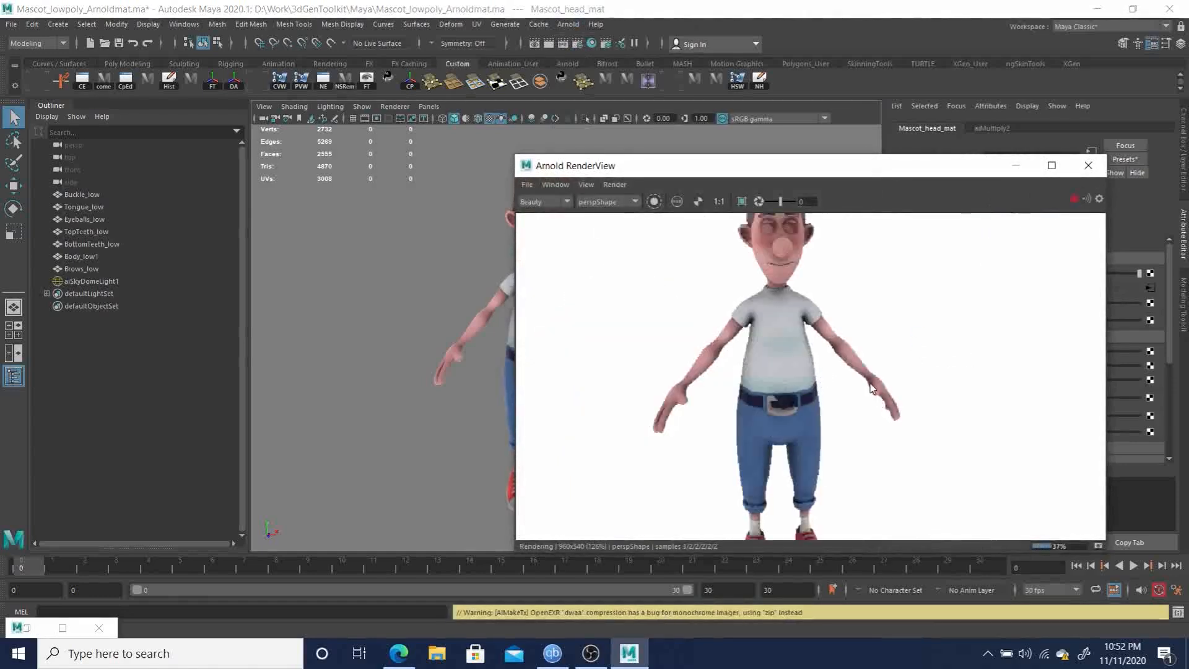
Step: Examine the Arnold render of the mascot's head, shirt, belt and shoes up close, and close the render window
{"action": "right_click_drag", "start_coordinate": [885, 367], "coordinate": [687, 361], "text": "alt"}
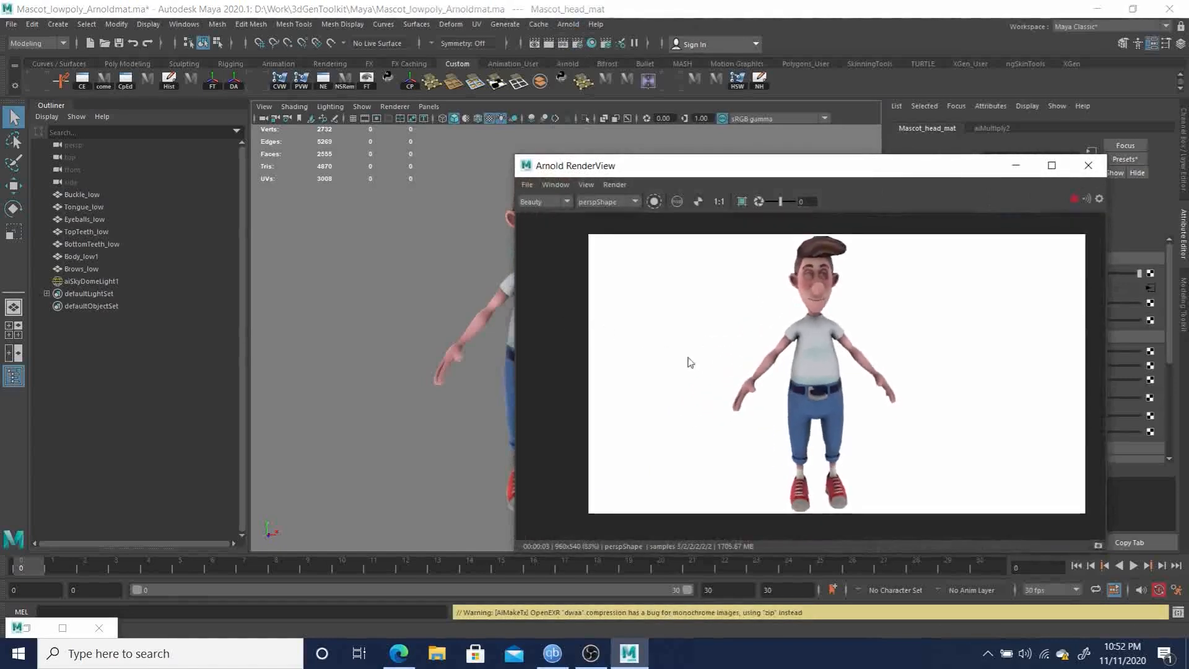
{"action": "middle_click_drag", "start_coordinate": [772, 389], "coordinate": [680, 390], "text": "alt"}
{"action": "right_click_drag", "start_coordinate": [680, 391], "coordinate": [954, 495], "text": "alt"}
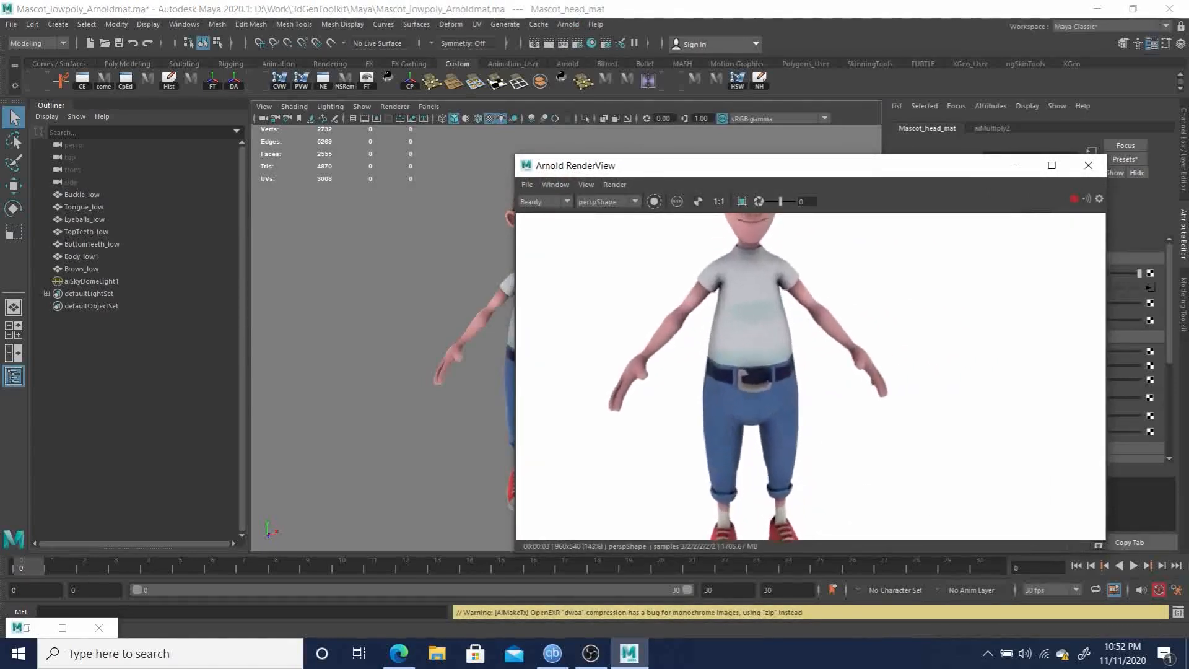
{"action": "middle_click_drag", "start_coordinate": [778, 329], "coordinate": [778, 269], "text": "alt"}
{"action": "right_click_drag", "start_coordinate": [829, 367], "coordinate": [762, 296], "text": "alt"}
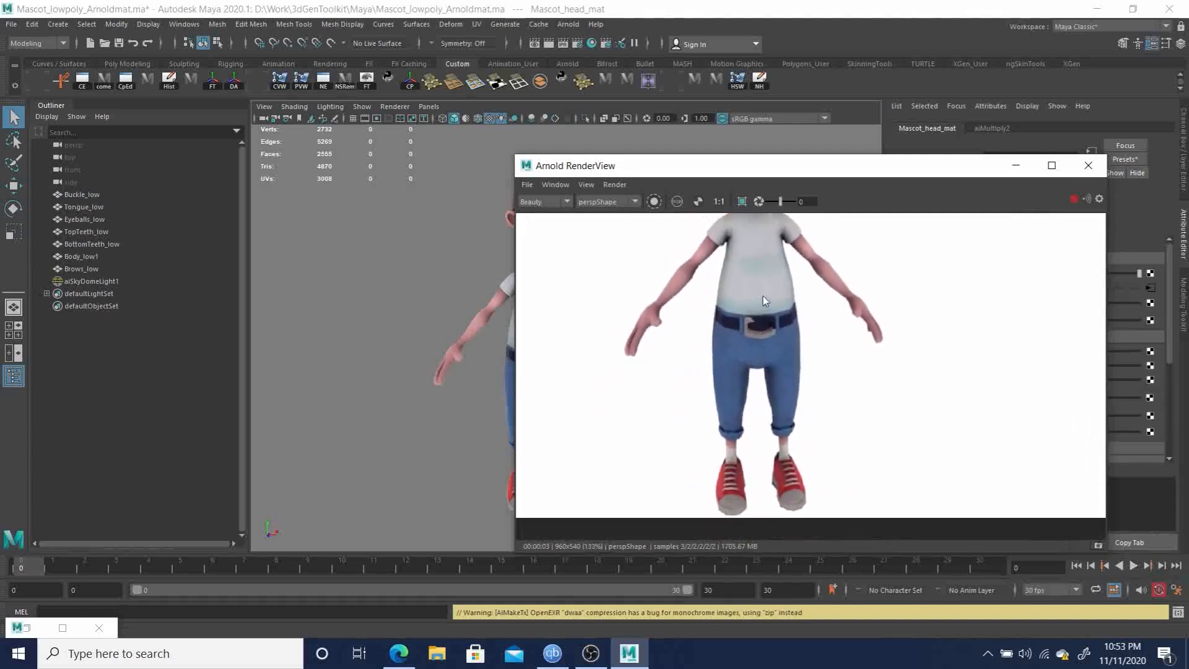
{"action": "mouse_move", "coordinate": [762, 296]}
{"action": "middle_mouse_down", "text": "alt"}
{"action": "mouse_move", "coordinate": [796, 388]}
{"action": "mouse_move", "coordinate": [774, 294]}
{"action": "middle_mouse_up", "text": "alt"}
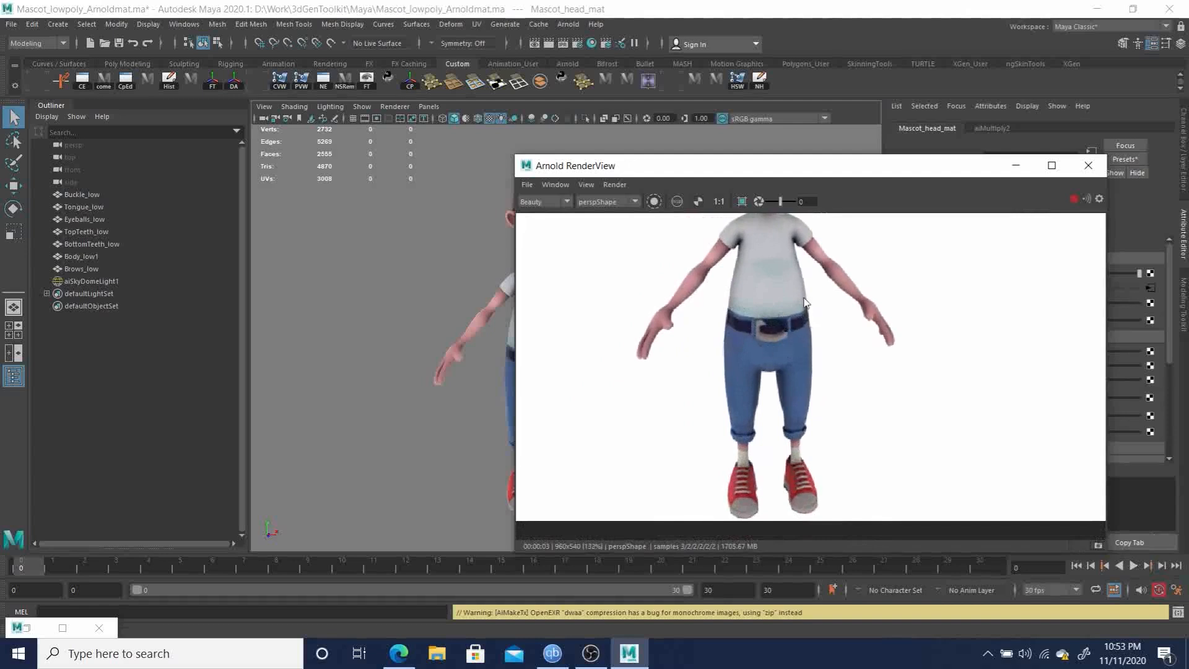
{"action": "middle_click_drag", "start_coordinate": [802, 297], "coordinate": [822, 407], "text": "alt"}
{"action": "middle_click_drag", "start_coordinate": [774, 247], "coordinate": [774, 276], "text": "alt"}
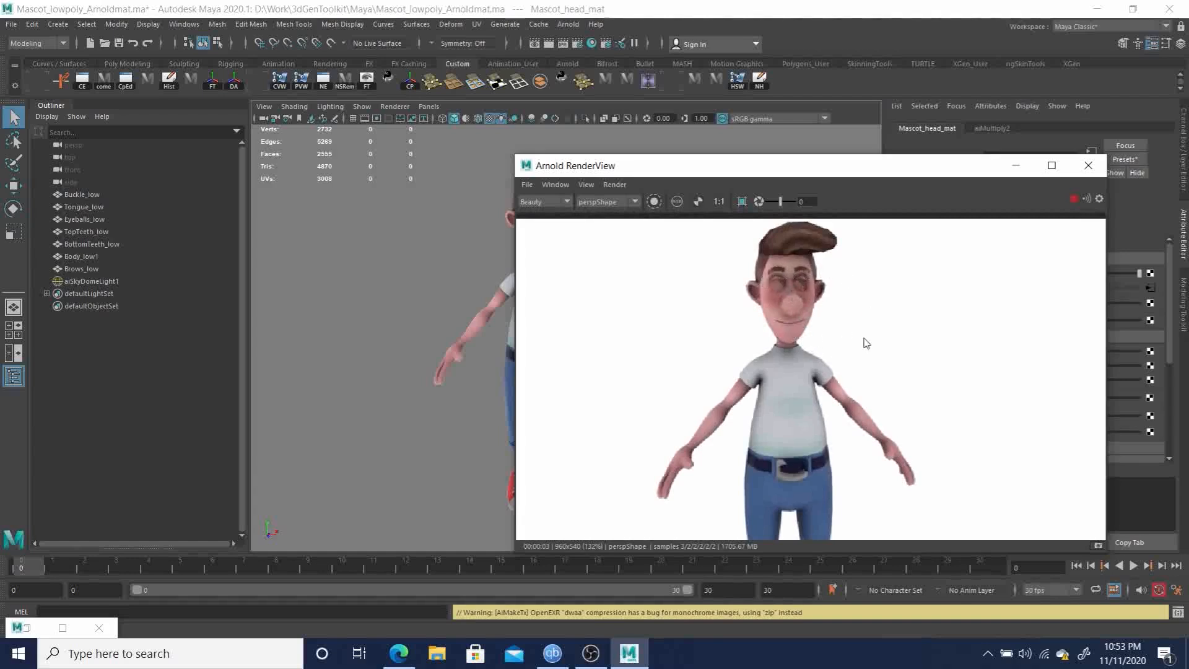
{"action": "middle_click_drag", "start_coordinate": [863, 340], "coordinate": [837, 334], "text": "alt"}
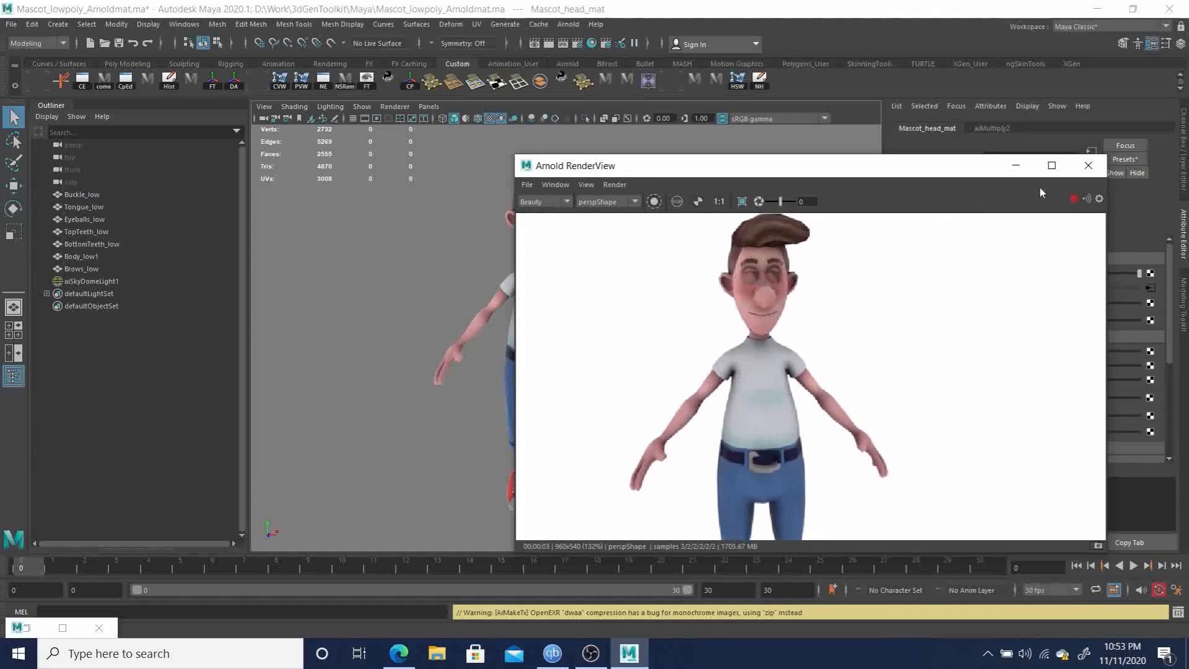
{"action": "left_click", "coordinate": [1087, 165]}
Step: Examine the mascot from several angles in the perspective view while switching between viewport shading modes
{"action": "left_click_drag", "start_coordinate": [631, 320], "coordinate": [526, 337], "text": "alt"}
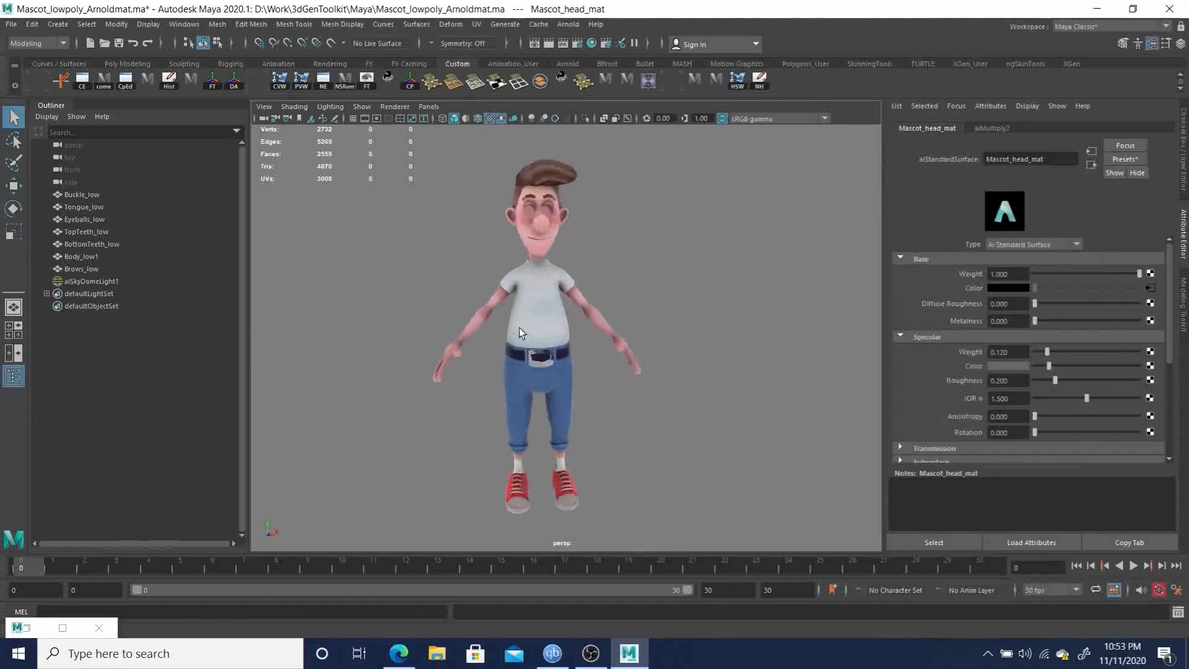
{"action": "scroll", "coordinate": [637, 337], "scroll_direction": "up", "scroll_amount": 5}
{"action": "scroll", "coordinate": [670, 296], "scroll_direction": "down", "scroll_amount": 1}
{"action": "scroll", "coordinate": [549, 260], "scroll_direction": "down", "scroll_amount": 5}
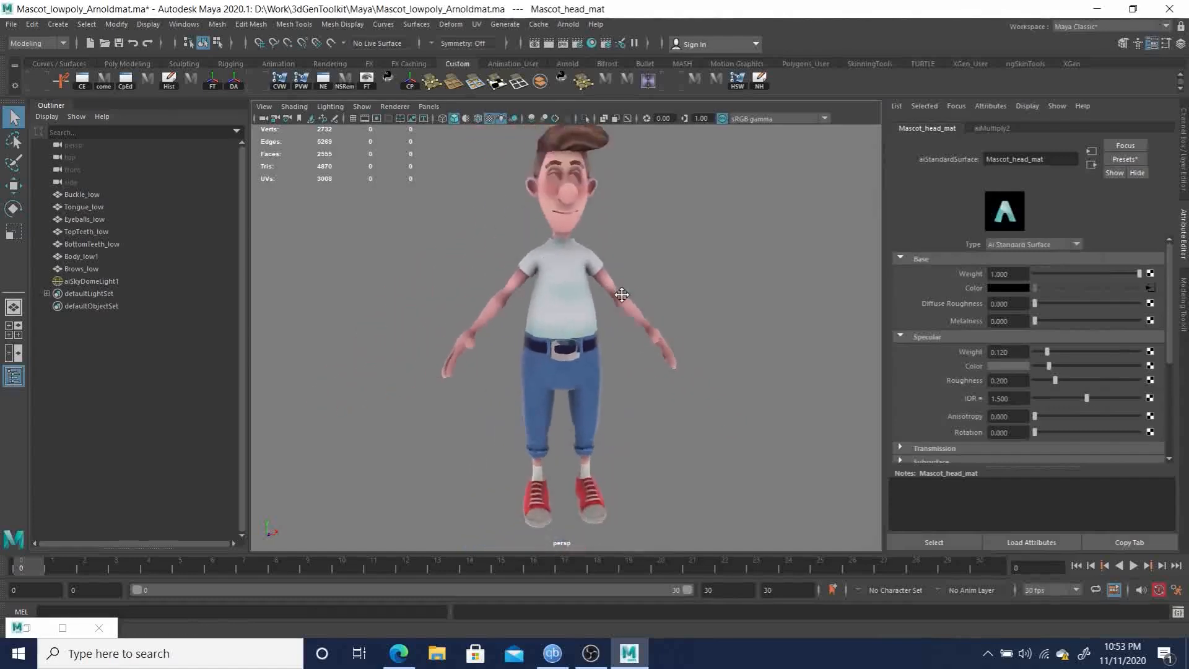
{"action": "mouse_move", "coordinate": [637, 284]}
{"action": "left_mouse_down", "text": "alt"}
{"action": "mouse_move", "coordinate": [482, 292]}
{"action": "mouse_move", "coordinate": [456, 313]}
{"action": "mouse_move", "coordinate": [629, 324]}
{"action": "mouse_move", "coordinate": [681, 300]}
{"action": "mouse_move", "coordinate": [643, 302]}
{"action": "left_mouse_up", "text": "alt"}
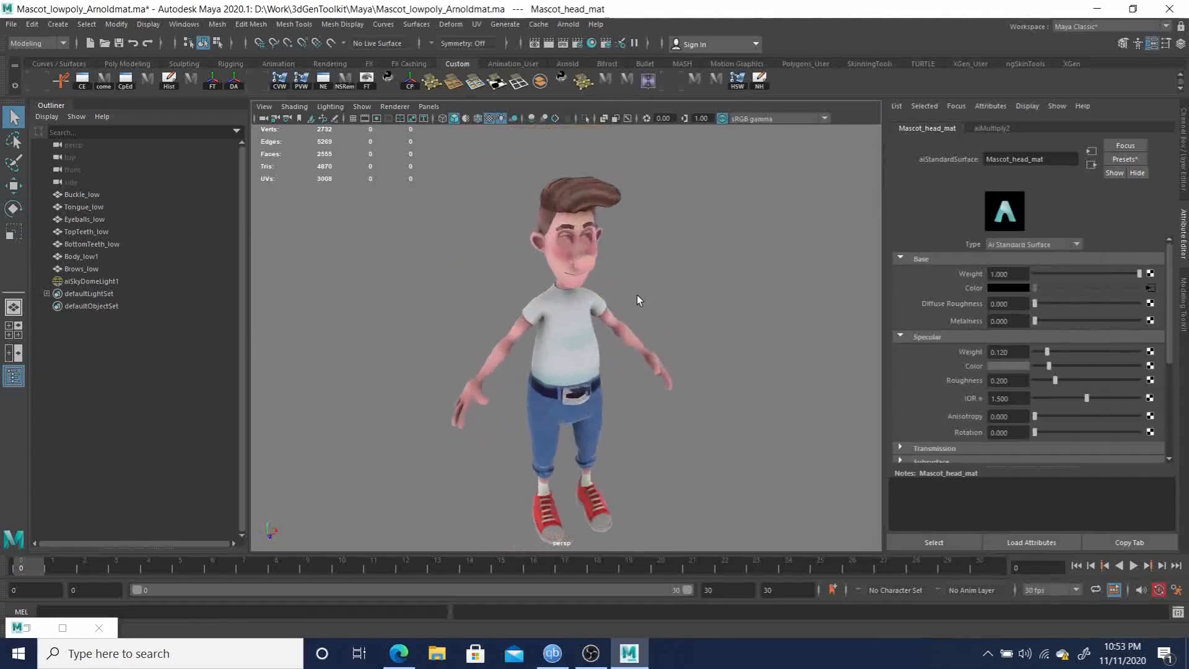
{"action": "key", "text": "5"}
{"action": "key", "text": "6"}
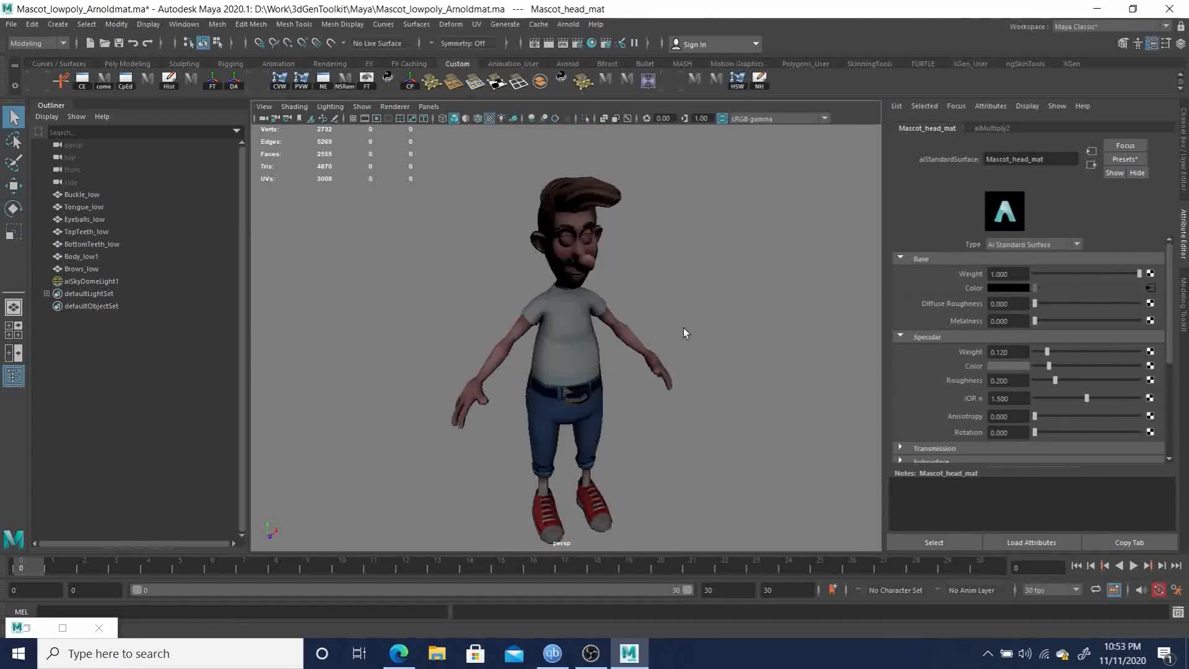
{"action": "mouse_move", "coordinate": [682, 328]}
{"action": "left_mouse_down", "text": "alt"}
{"action": "mouse_move", "coordinate": [607, 310]}
{"action": "mouse_move", "coordinate": [651, 317]}
{"action": "left_mouse_up", "text": "alt"}
{"action": "right_click_drag", "start_coordinate": [630, 291], "coordinate": [588, 284], "text": "alt"}
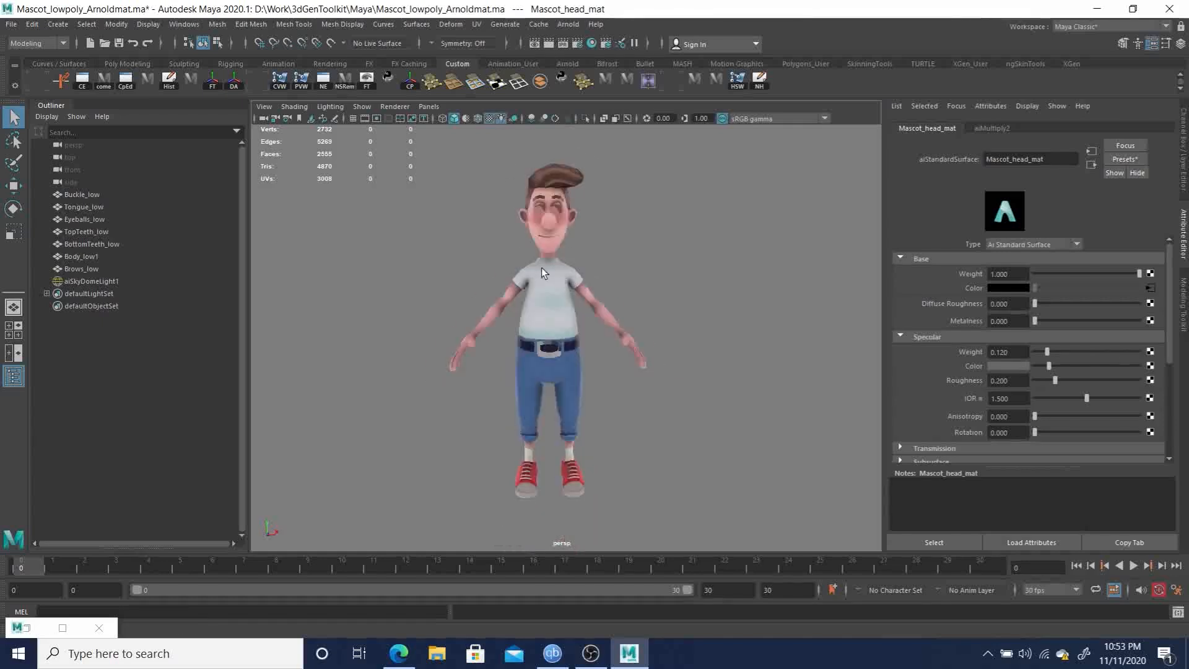
{"action": "left_click_drag", "start_coordinate": [541, 267], "coordinate": [614, 308], "text": "alt"}
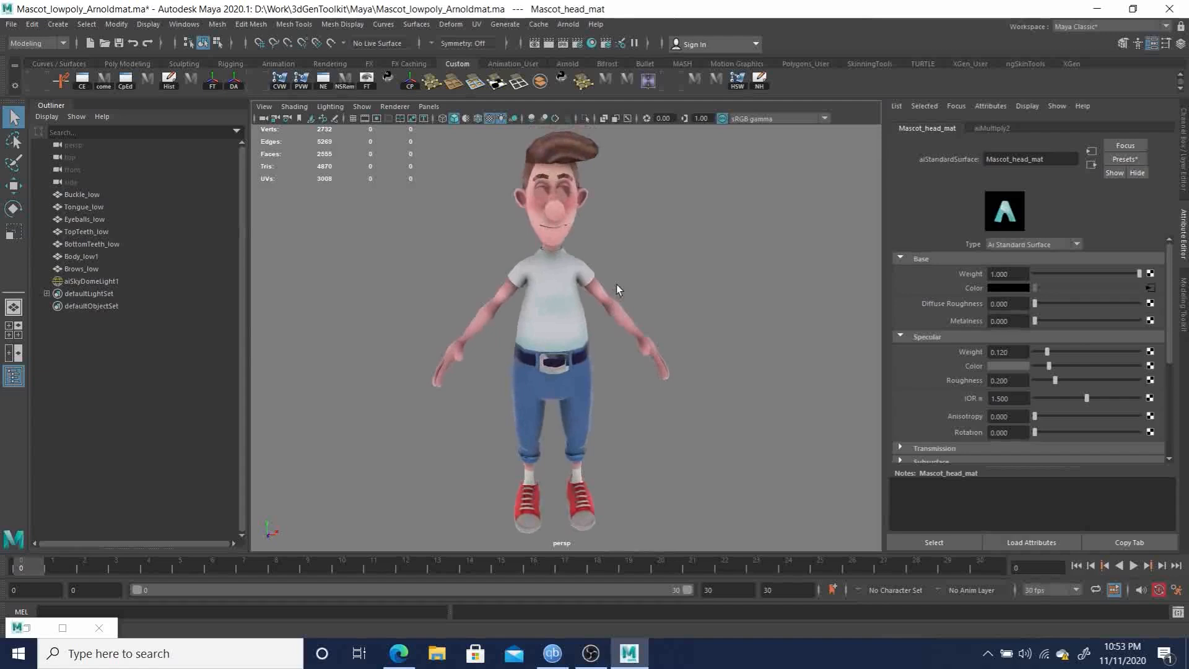
Step: Select the Buckle_low mesh and bring up the UV commands
{"action": "left_click", "coordinate": [87, 194]}
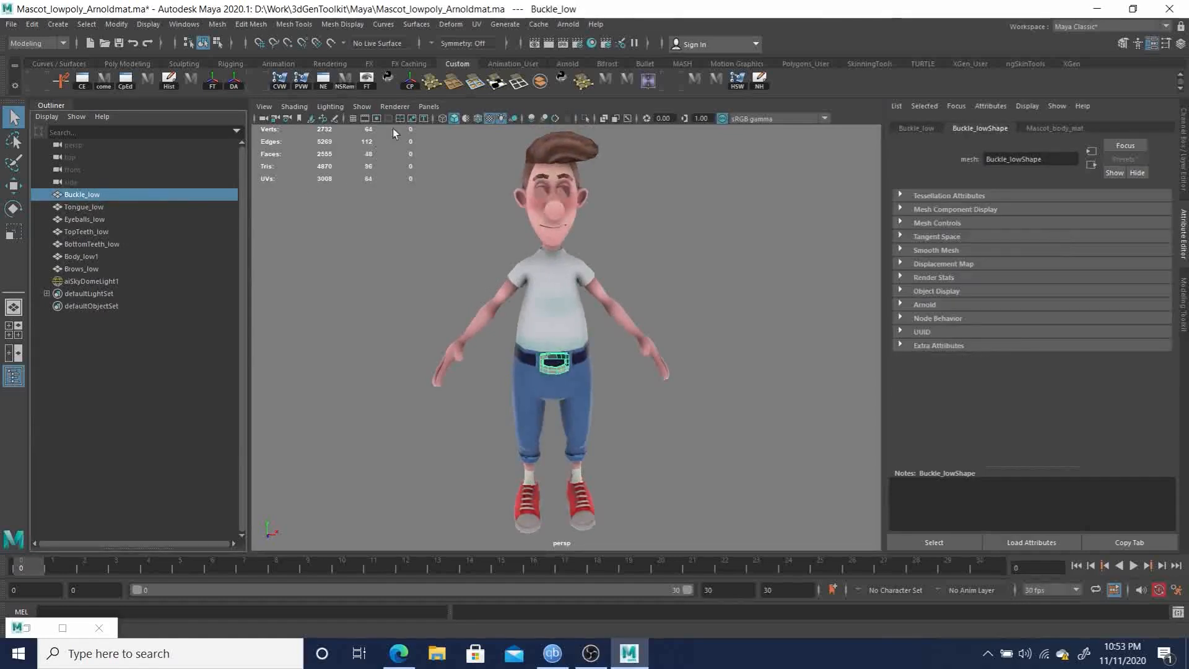
{"action": "left_click", "coordinate": [476, 24]}
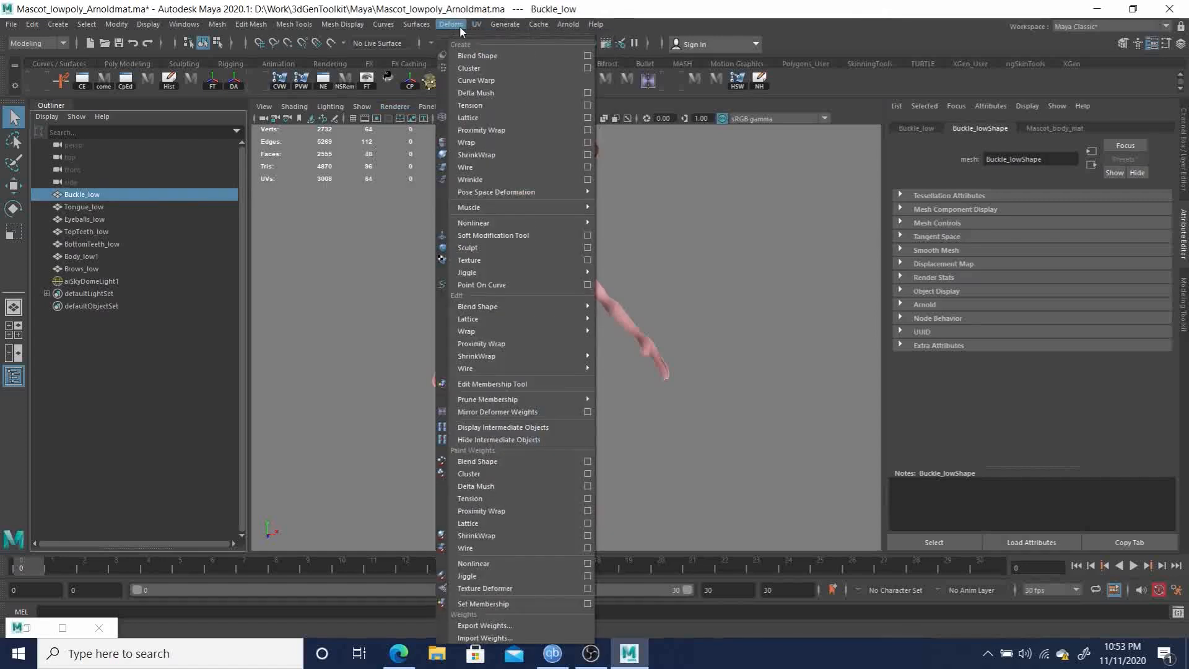
{"action": "left_click", "coordinate": [478, 24]}
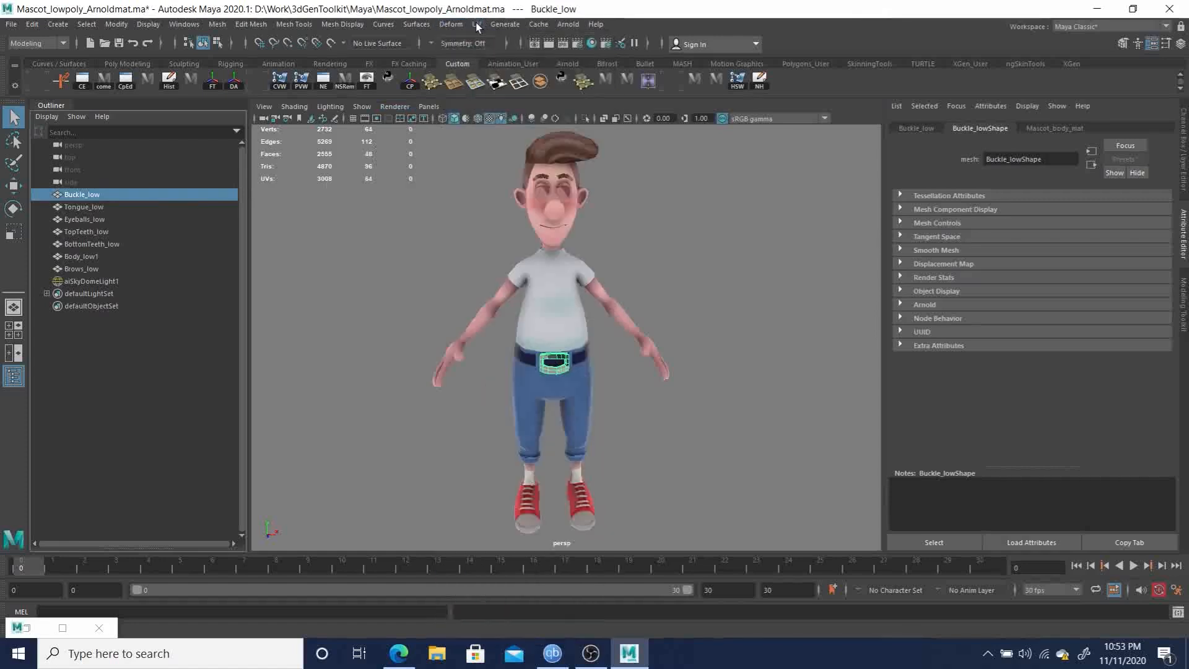